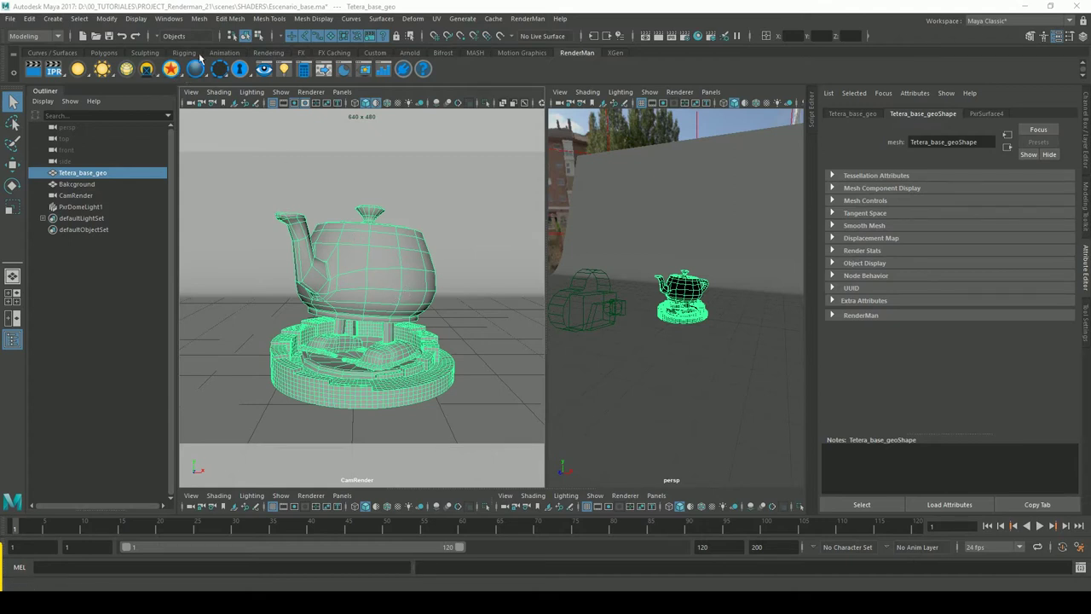
- Assign a new PxrSurface material to the teapot with Diffuse Gain 0 and expand its Glass settings
{"action": "right_click", "coordinate": [173, 72]}
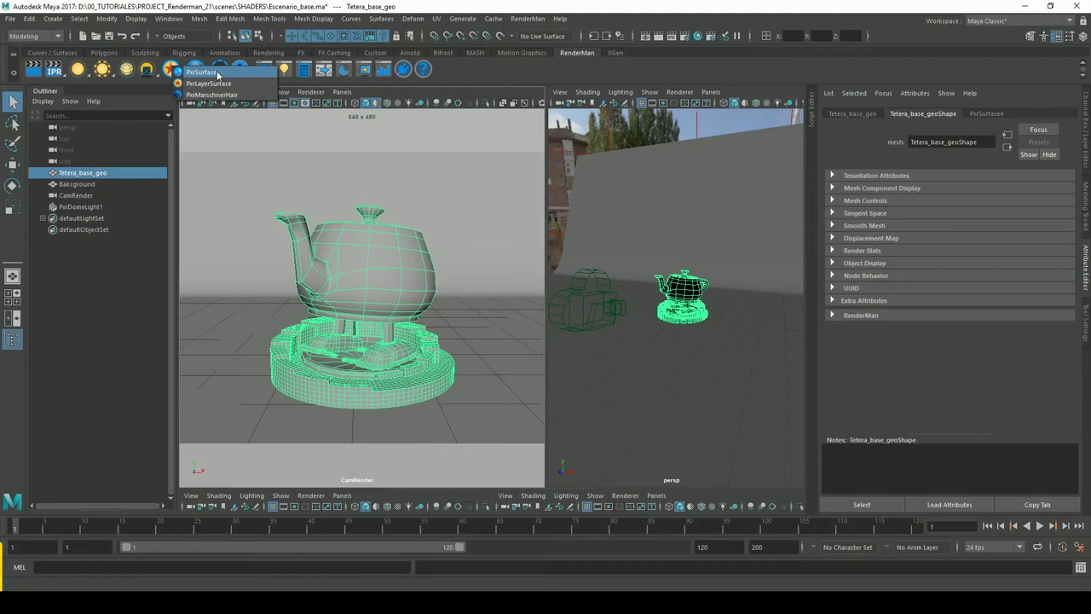
{"action": "left_click", "coordinate": [213, 72]}
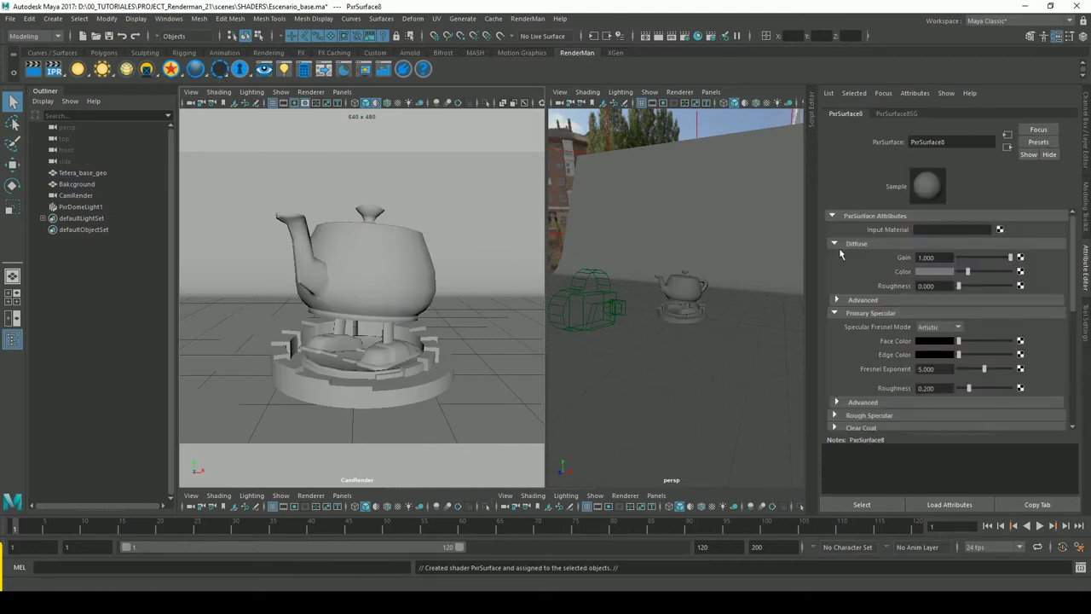
{"action": "mouse_move", "coordinate": [979, 261]}
{"action": "left_mouse_down"}
{"action": "mouse_move", "coordinate": [955, 260]}
{"action": "mouse_move", "coordinate": [953, 271]}
{"action": "left_mouse_up"}
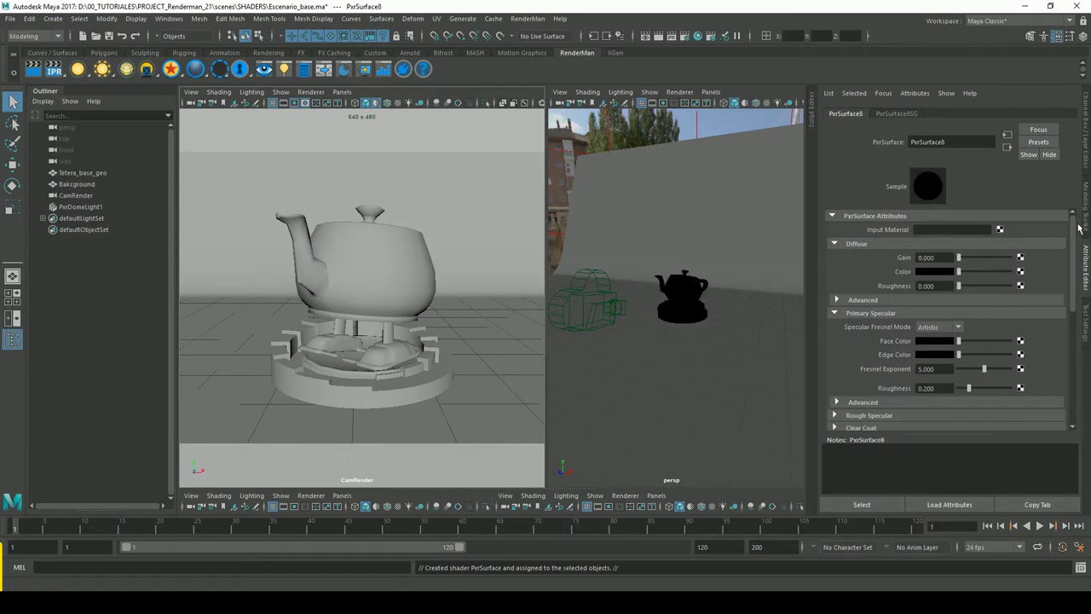
{"action": "left_click", "coordinate": [835, 243]}
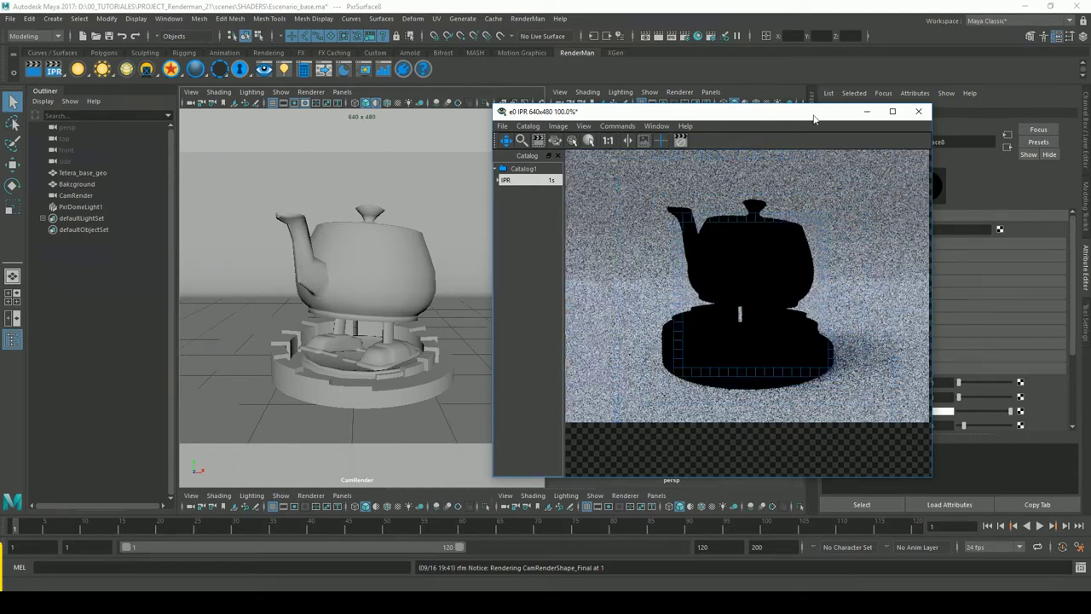
- Move and shrink the IPR window, hide its Catalog, and scroll the Attribute Editor to Glass
{"action": "left_click_drag", "start_coordinate": [756, 118], "coordinate": [391, 149]}
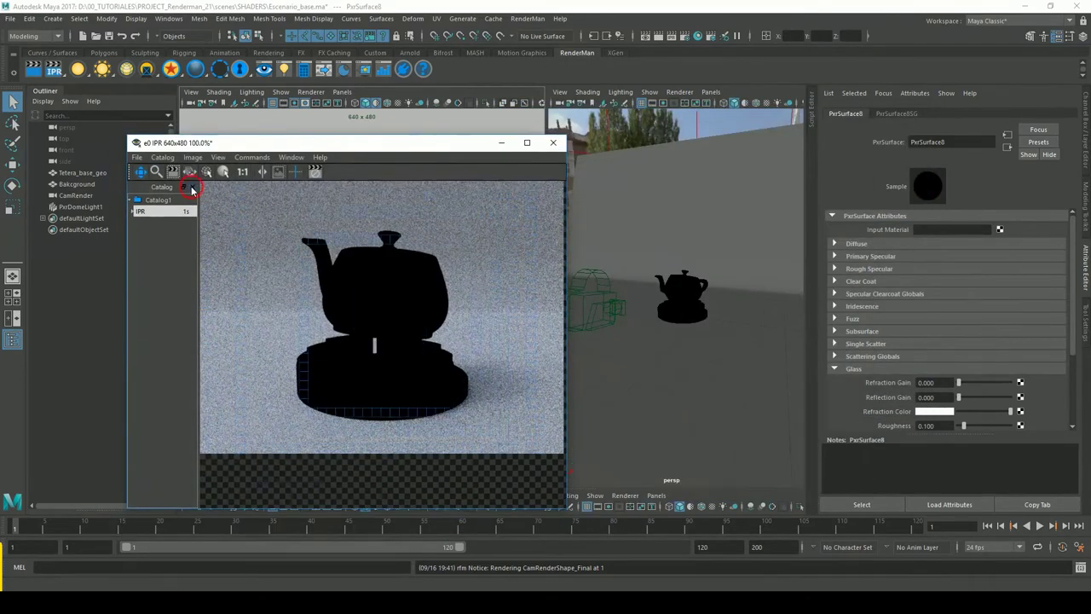
{"action": "left_click", "coordinate": [193, 188]}
{"action": "left_click_drag", "start_coordinate": [567, 510], "coordinate": [438, 445]}
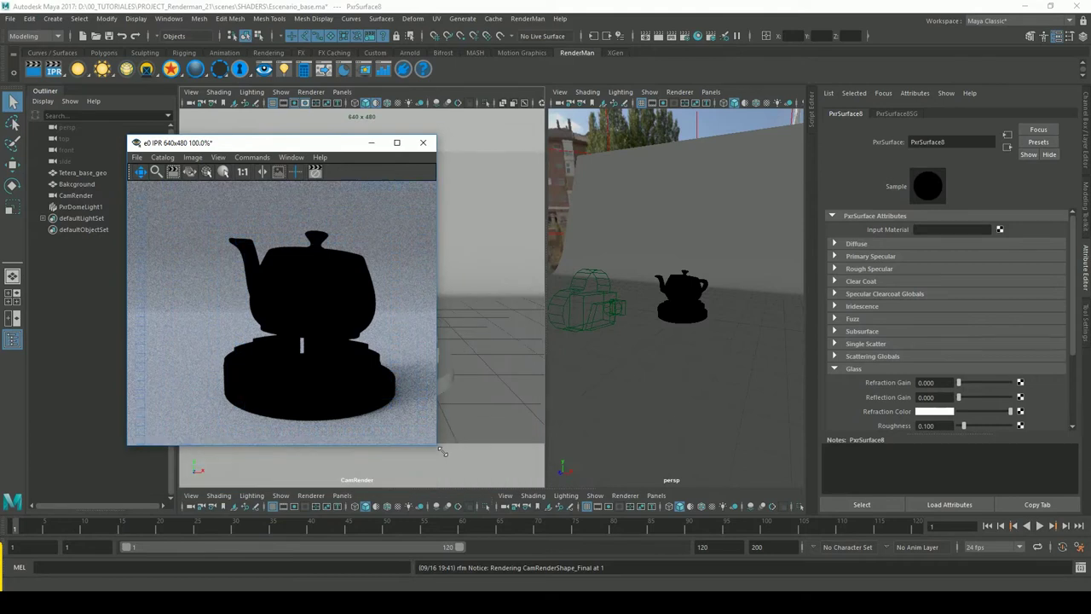
{"action": "left_click_drag", "start_coordinate": [264, 145], "coordinate": [338, 132]}
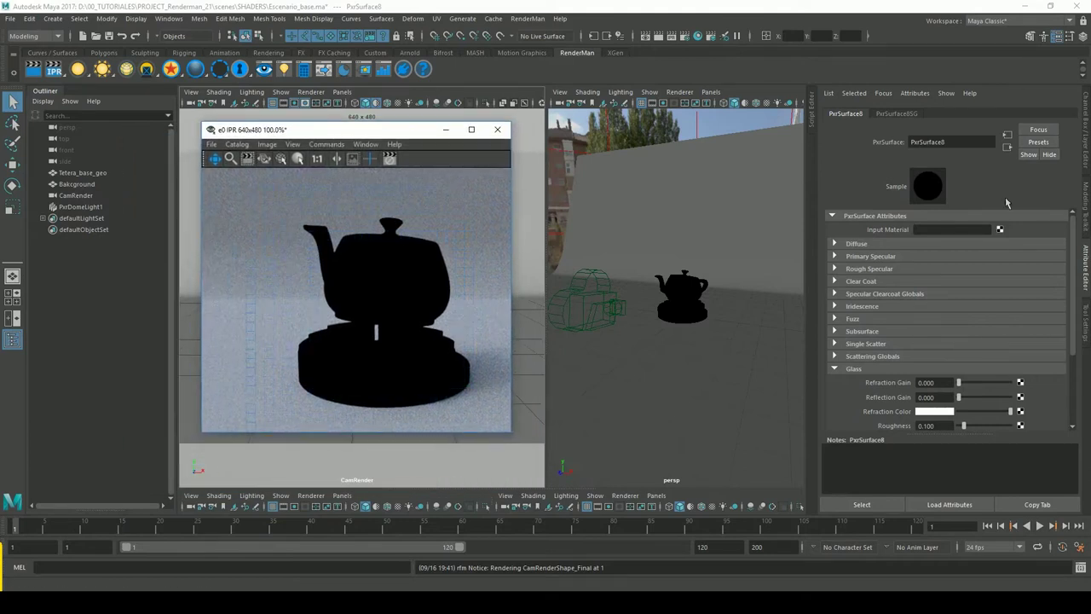
{"action": "left_click_drag", "start_coordinate": [1072, 255], "coordinate": [1072, 294]}
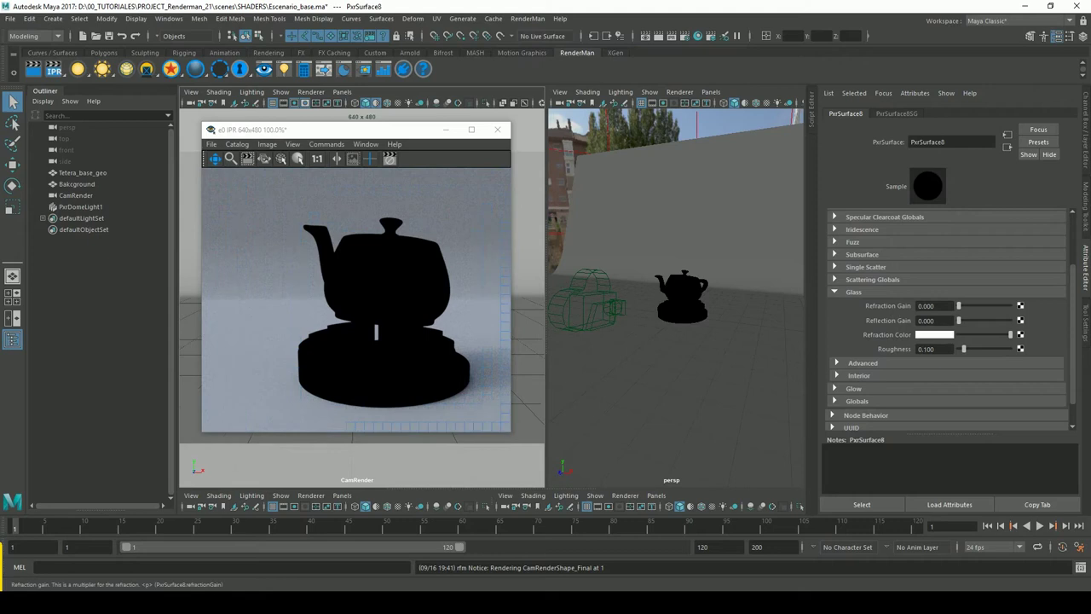
- Adjust the teapot glass Refraction Gain, settling on 0.461
{"action": "left_click", "coordinate": [947, 306]}
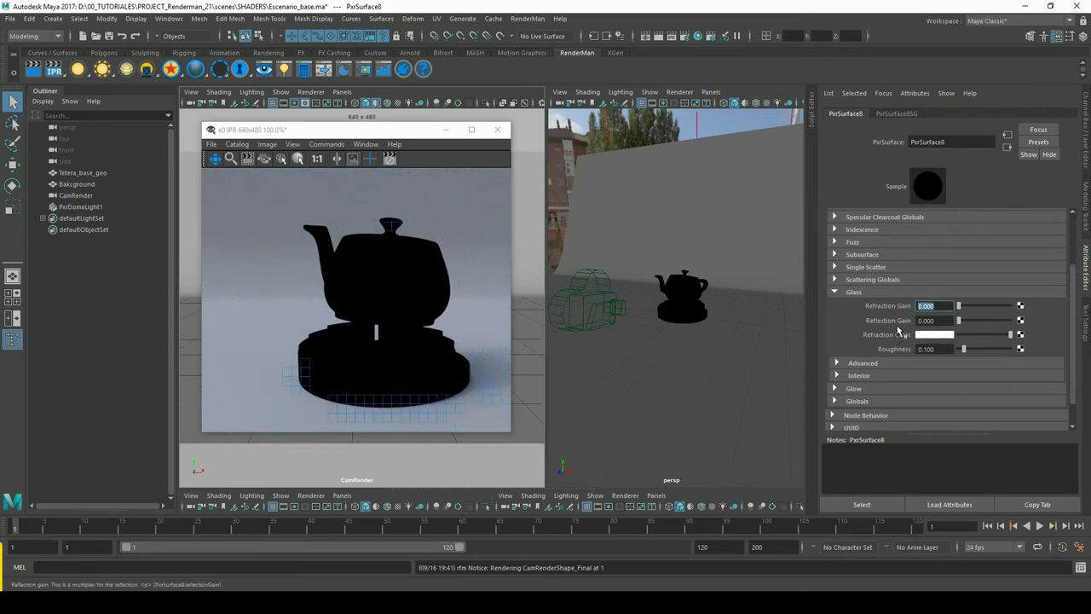
{"action": "left_click", "coordinate": [967, 307]}
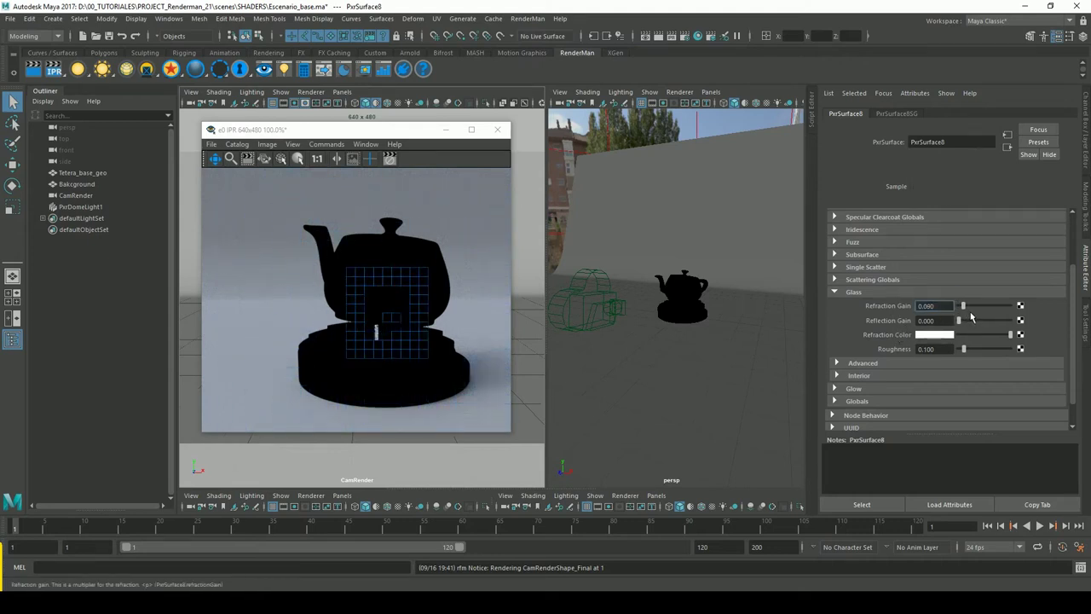
{"action": "left_click", "coordinate": [976, 314]}
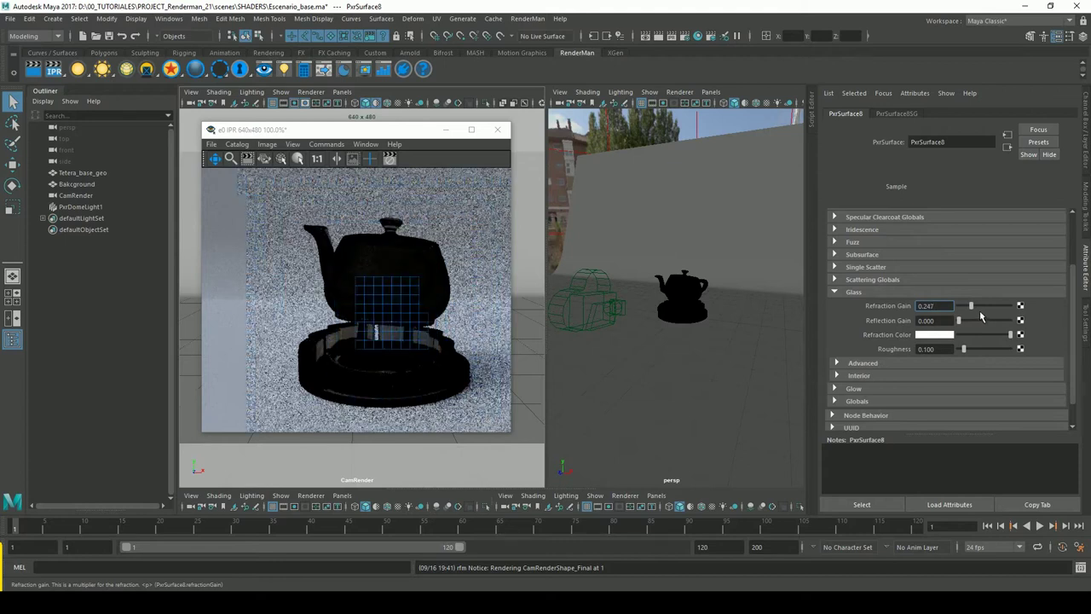
{"action": "left_click_drag", "start_coordinate": [984, 317], "coordinate": [976, 318]}
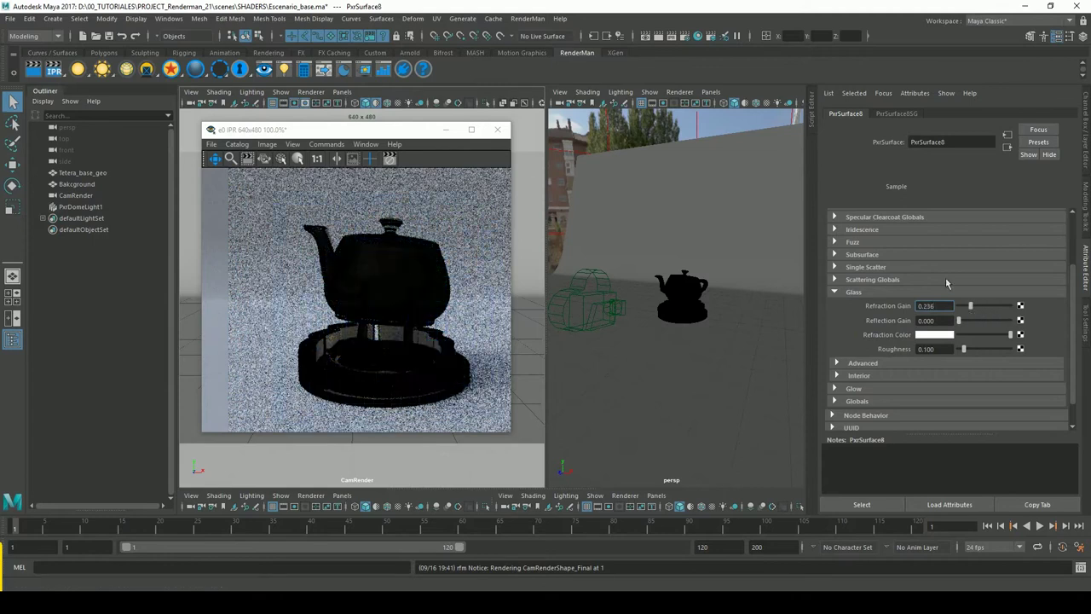
{"action": "left_click_drag", "start_coordinate": [977, 315], "coordinate": [1016, 317]}
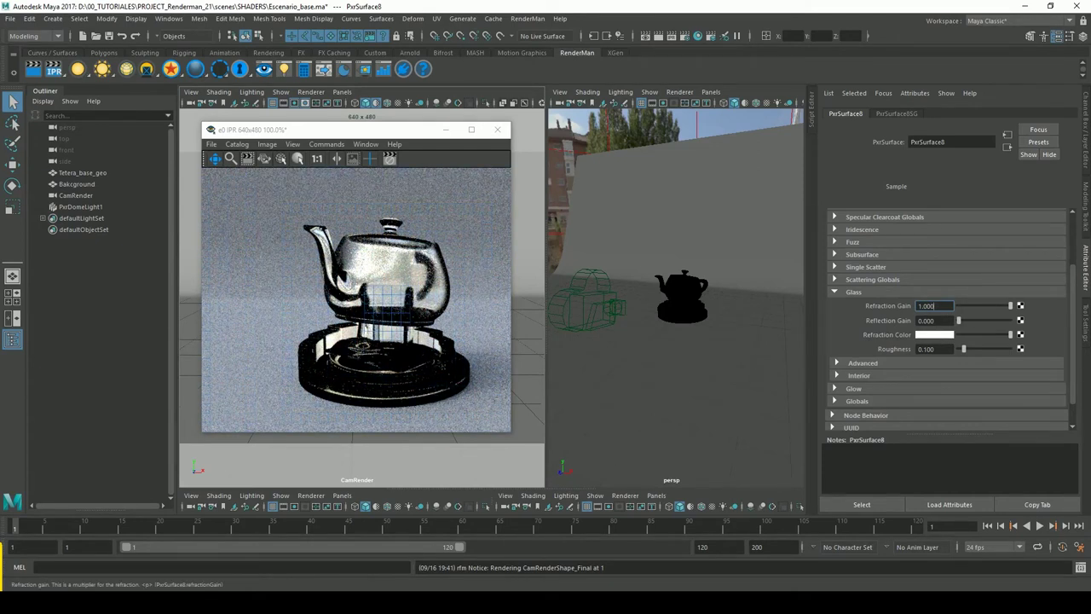
{"action": "left_click", "coordinate": [928, 306]}
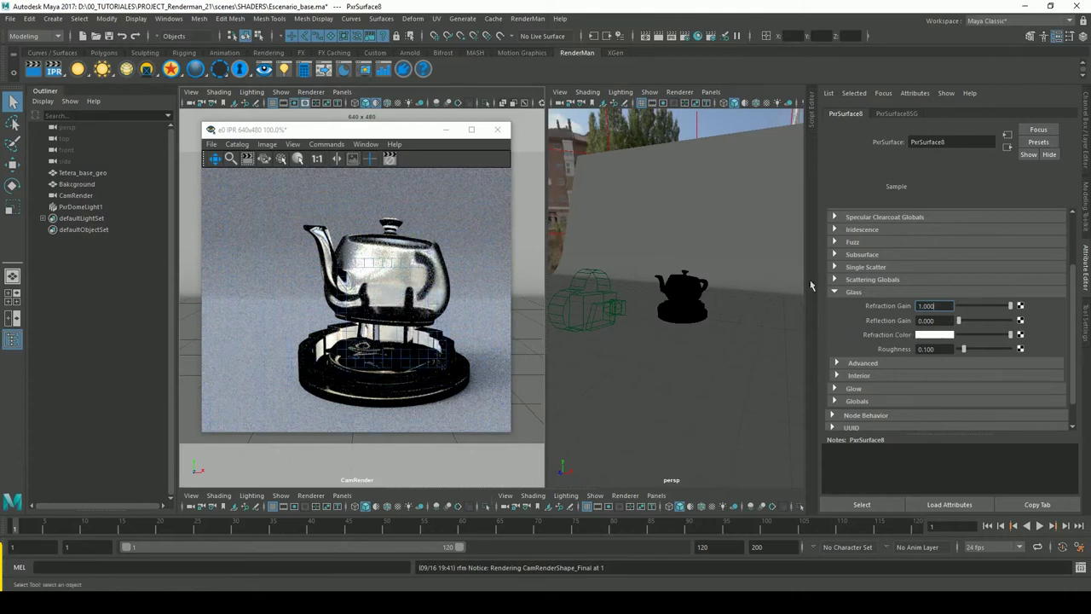
{"action": "left_click", "coordinate": [984, 306]}
{"action": "left_click_drag", "start_coordinate": [989, 315], "coordinate": [980, 328]}
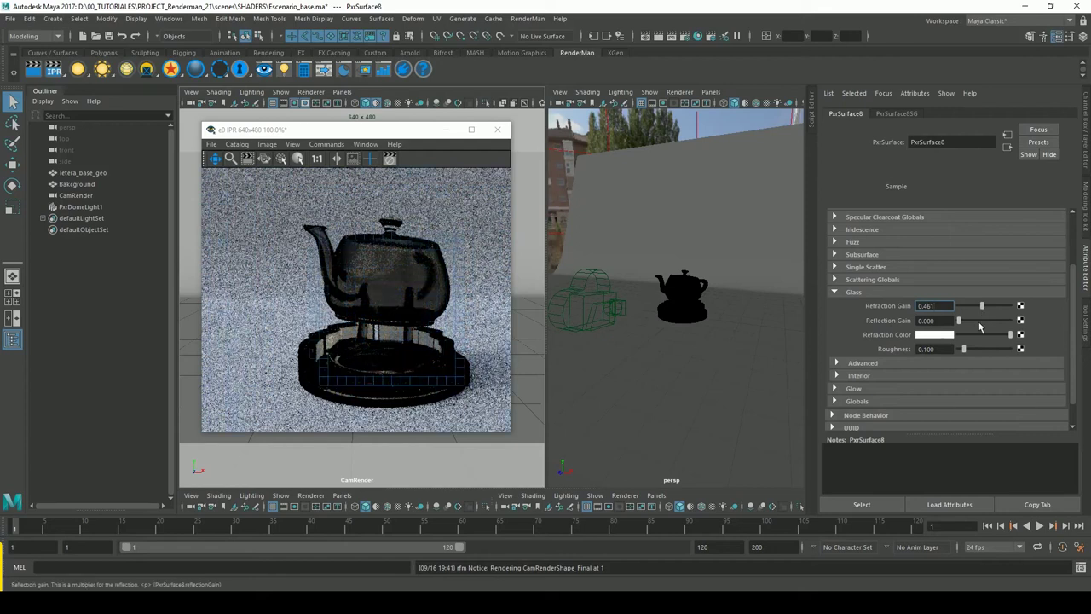
- Set Reflection Gain to 0.472 and orbit the perspective view to see the environment
{"action": "left_click", "coordinate": [969, 321]}
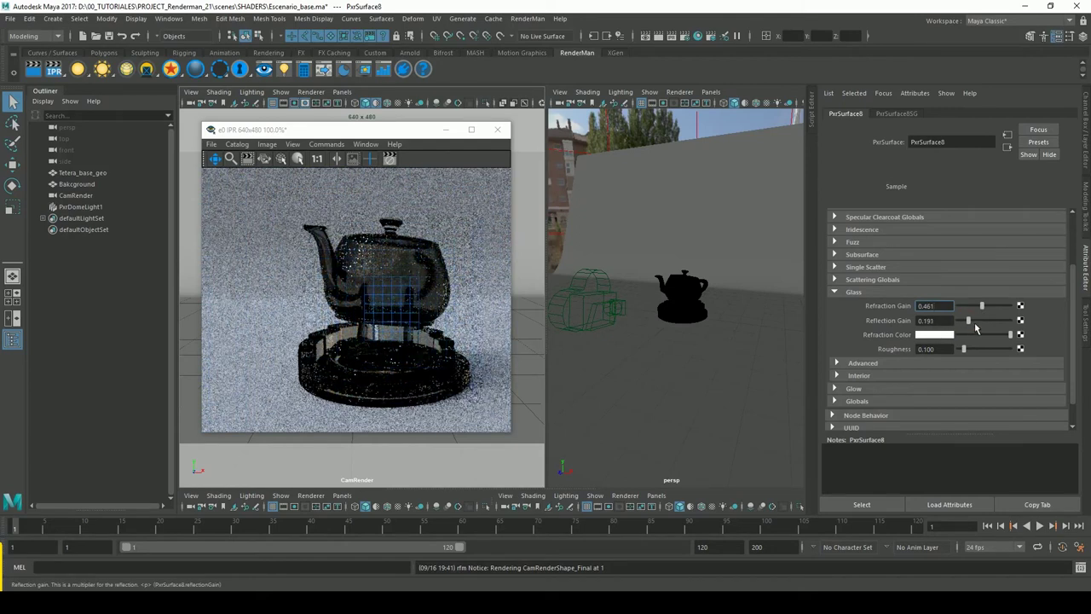
{"action": "left_click_drag", "start_coordinate": [980, 333], "coordinate": [972, 328]}
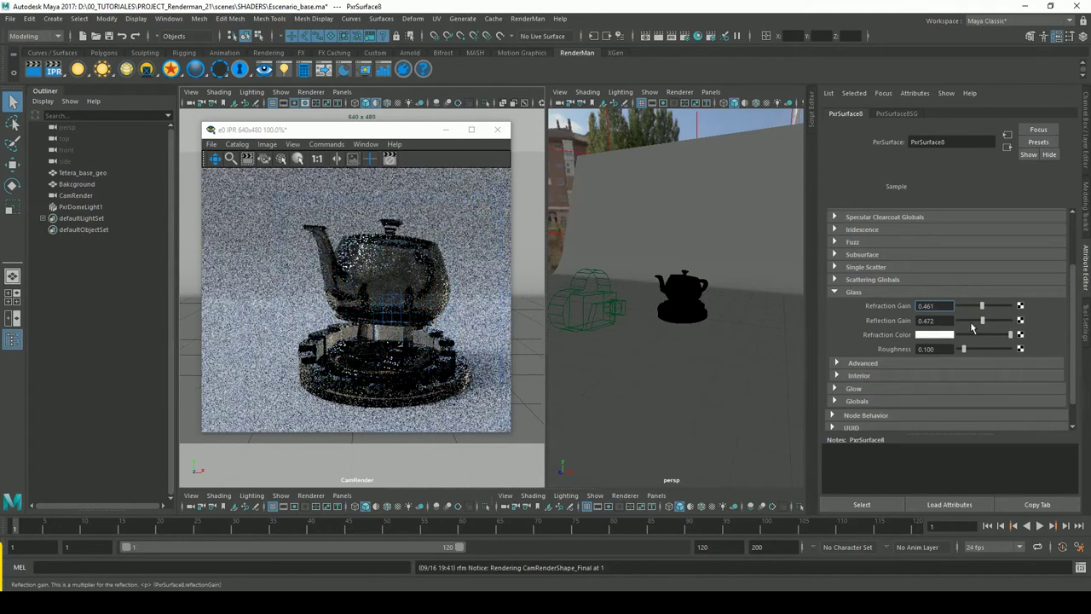
{"action": "key", "text": "Return"}
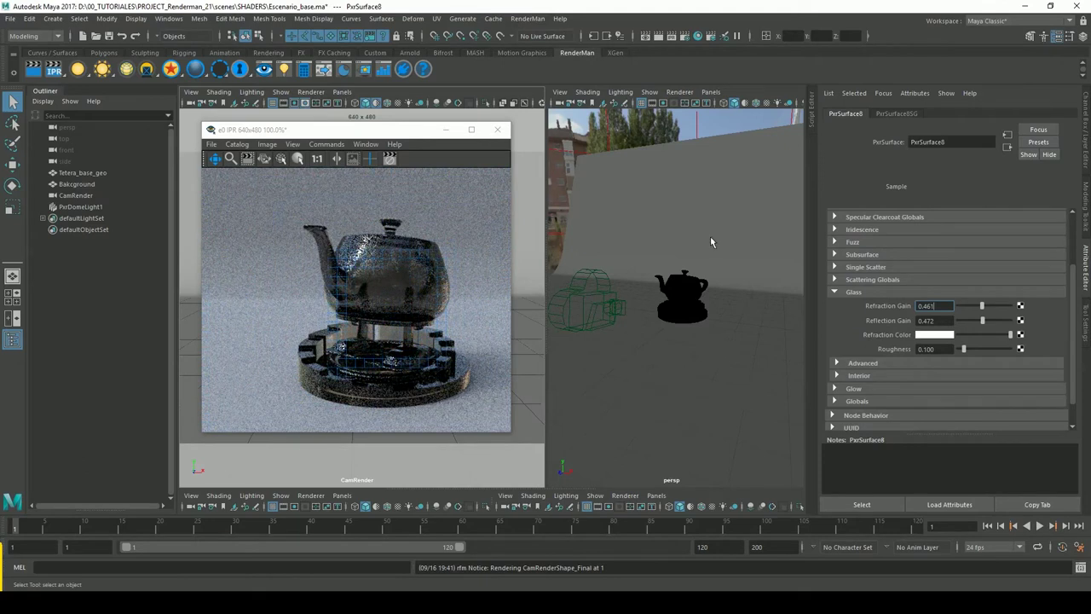
{"action": "left_click_drag", "start_coordinate": [687, 243], "coordinate": [586, 271], "text": "alt"}
- Select PxrDomeLight1 and orbit the view to inspect its environment around the scene
{"action": "left_click", "coordinate": [603, 296]}
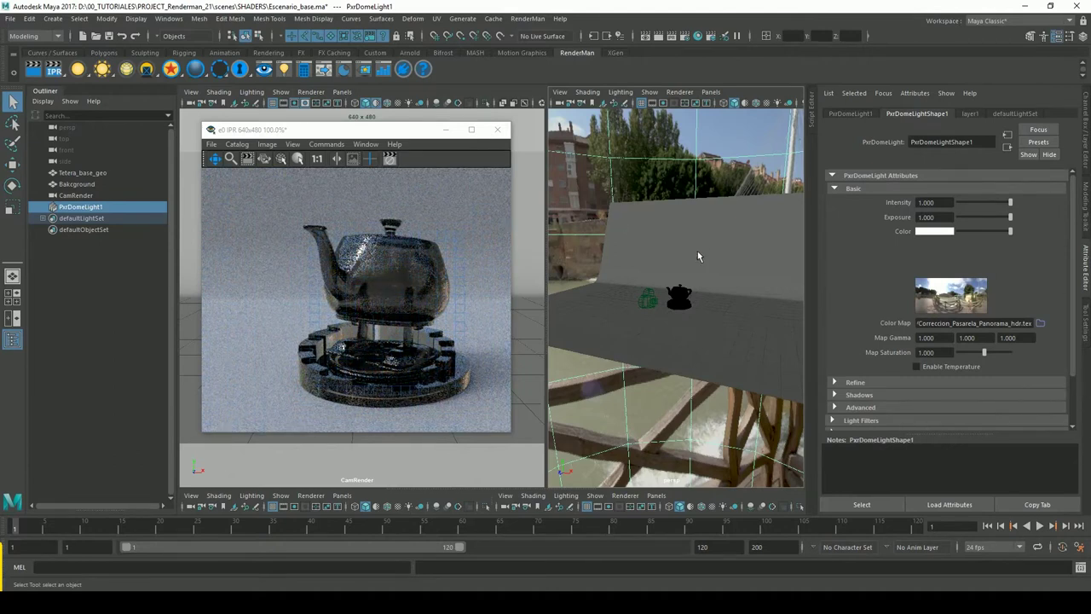
{"action": "right_click_drag", "start_coordinate": [702, 256], "coordinate": [762, 244], "text": "alt"}
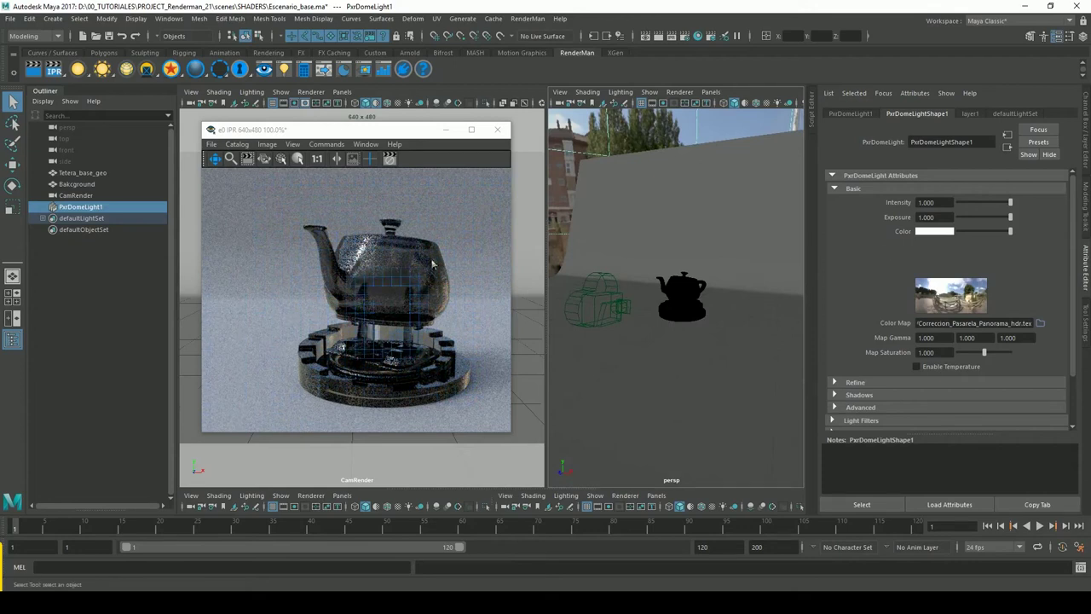
{"action": "left_click", "coordinate": [342, 135]}
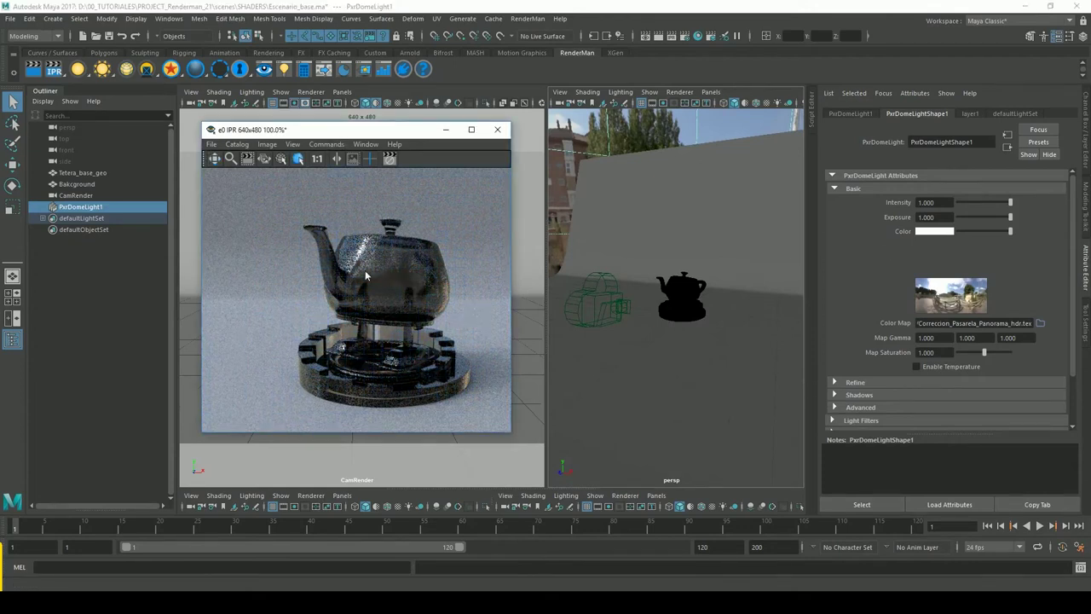
- Reselect the teapot and raise its glass Refraction Gain to 0.596
{"action": "left_click", "coordinate": [387, 274]}
{"action": "left_click", "coordinate": [834, 291]}
{"action": "left_click_drag", "start_coordinate": [982, 306], "coordinate": [989, 305]}
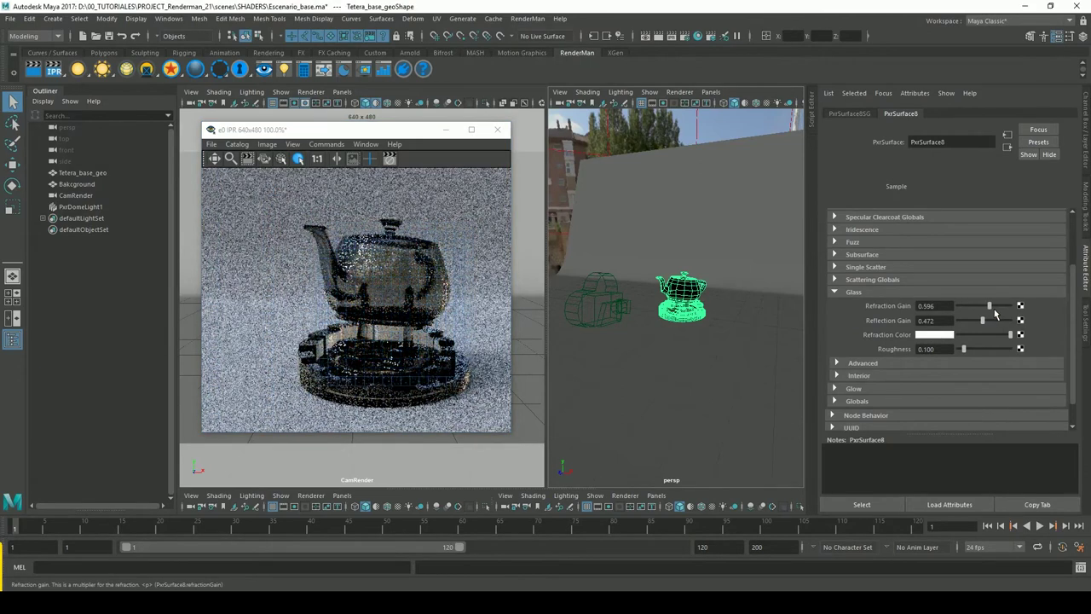
- Raise Reflection Gain to 0.517 and settle Refraction Gain at 0.764
{"action": "left_click_drag", "start_coordinate": [989, 331], "coordinate": [1016, 333]}
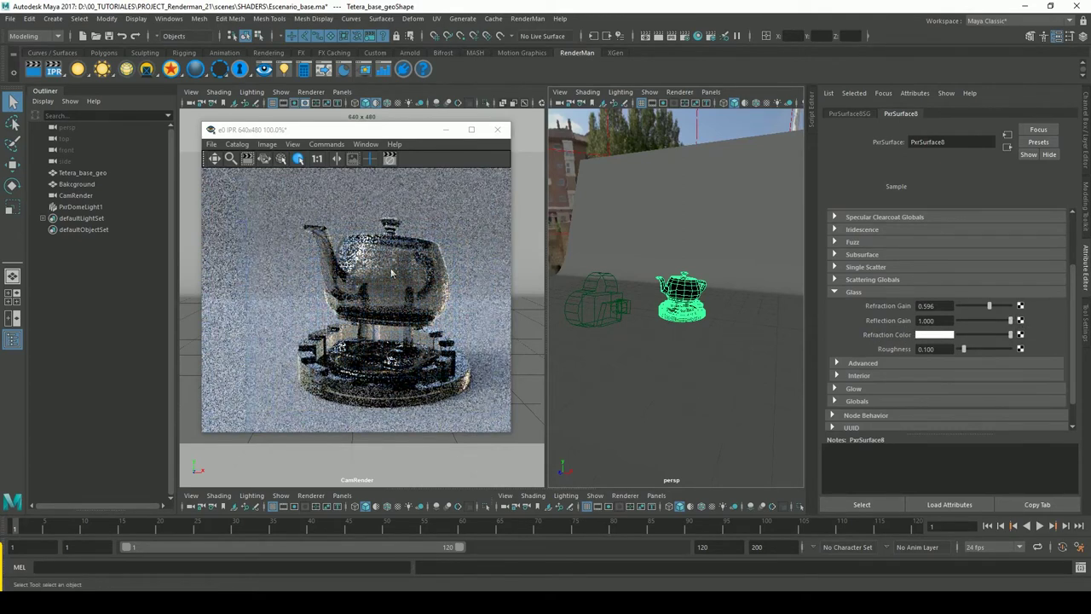
{"action": "left_click_drag", "start_coordinate": [989, 313], "coordinate": [974, 318]}
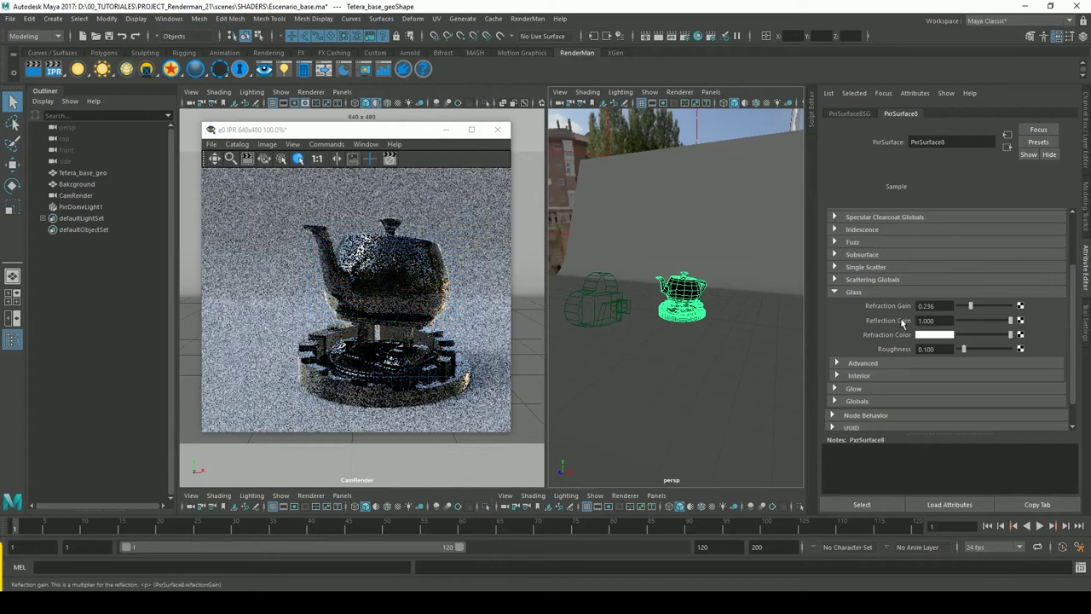
{"action": "mouse_move", "coordinate": [971, 306]}
{"action": "left_mouse_down"}
{"action": "mouse_move", "coordinate": [998, 305]}
{"action": "mouse_move", "coordinate": [985, 320]}
{"action": "left_mouse_up"}
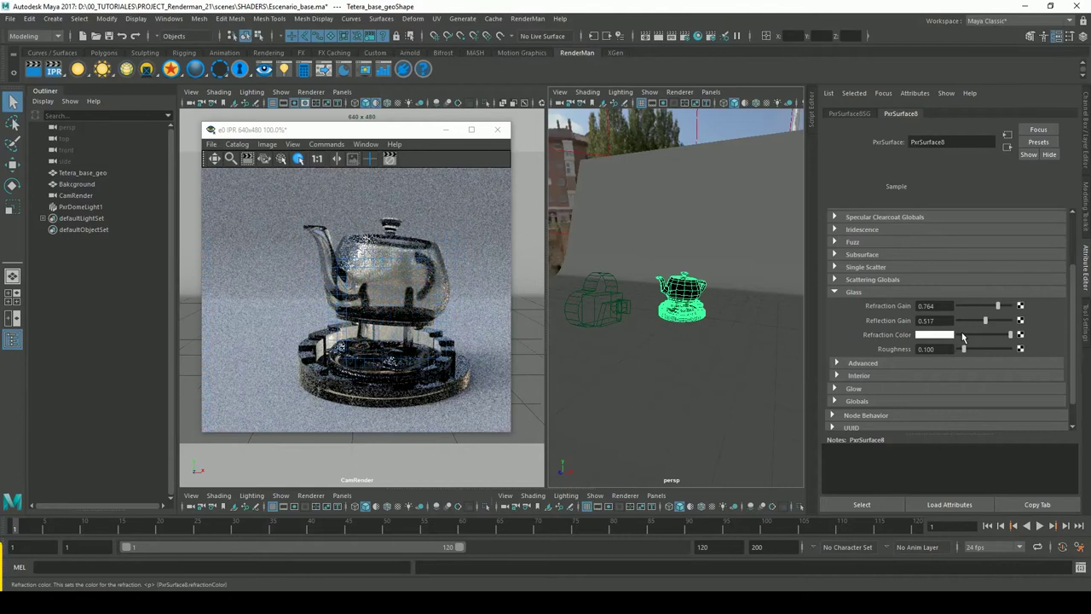
- Try the Refraction Color at black and grey, then reset it to white
{"action": "left_click", "coordinate": [934, 335]}
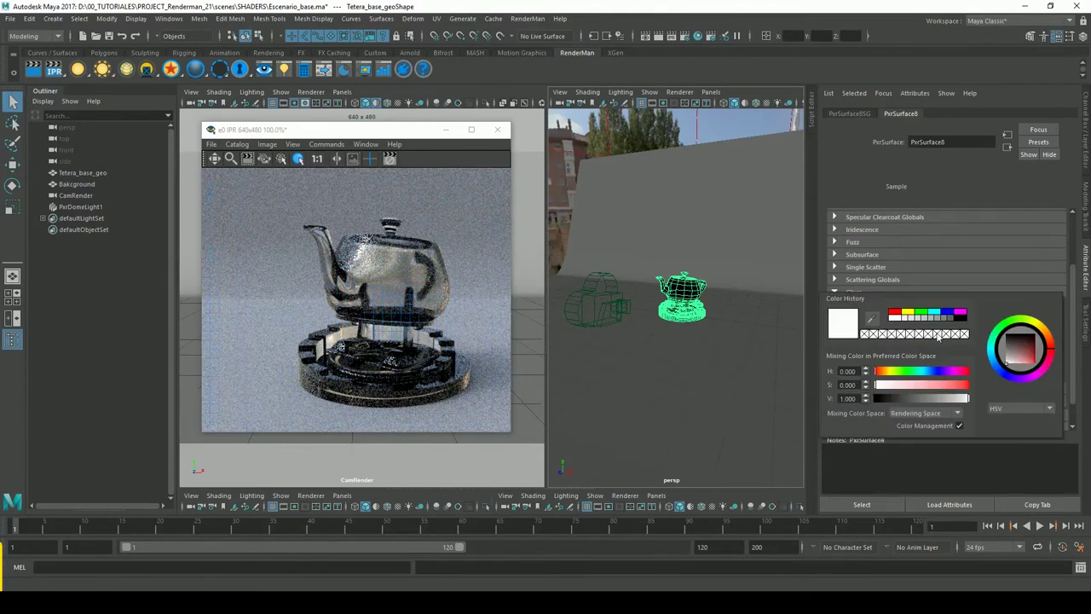
{"action": "left_click_drag", "start_coordinate": [984, 340], "coordinate": [958, 341]}
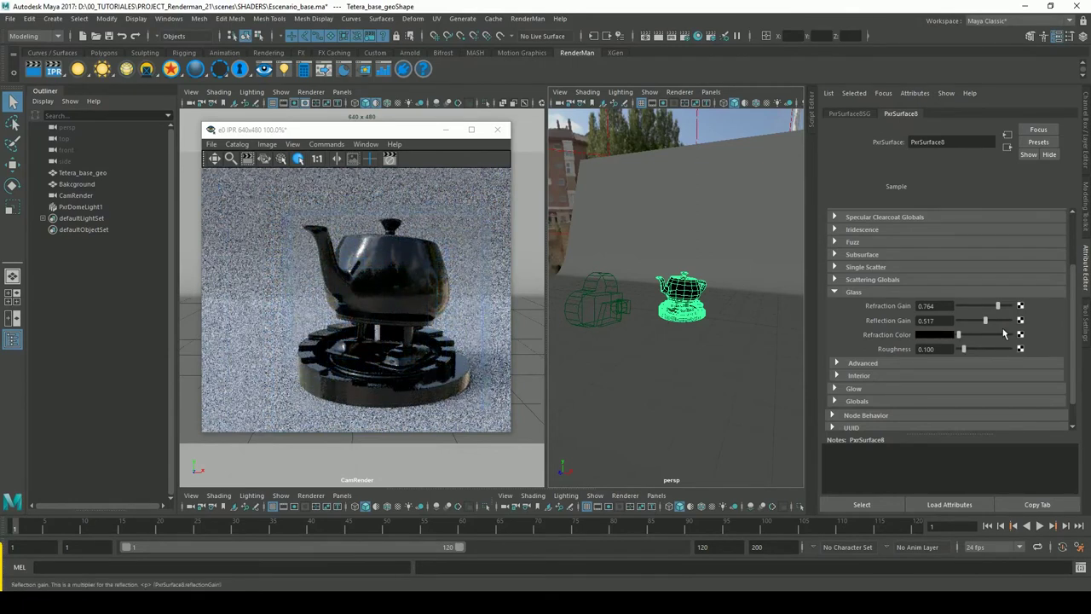
{"action": "left_click_drag", "start_coordinate": [959, 335], "coordinate": [965, 337]}
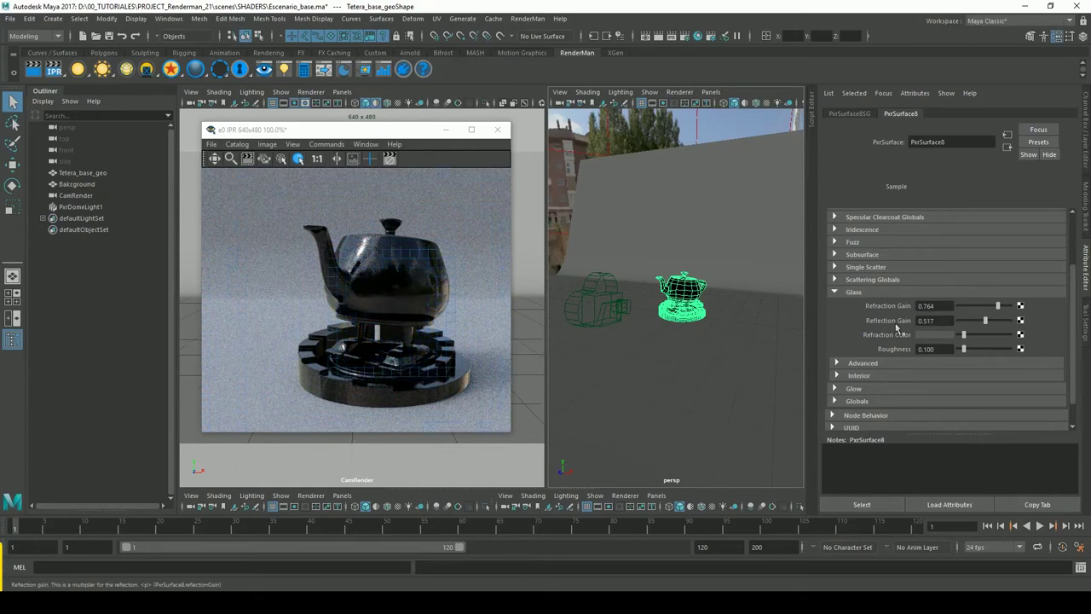
{"action": "left_click_drag", "start_coordinate": [974, 337], "coordinate": [975, 343]}
{"action": "left_click", "coordinate": [993, 339]}
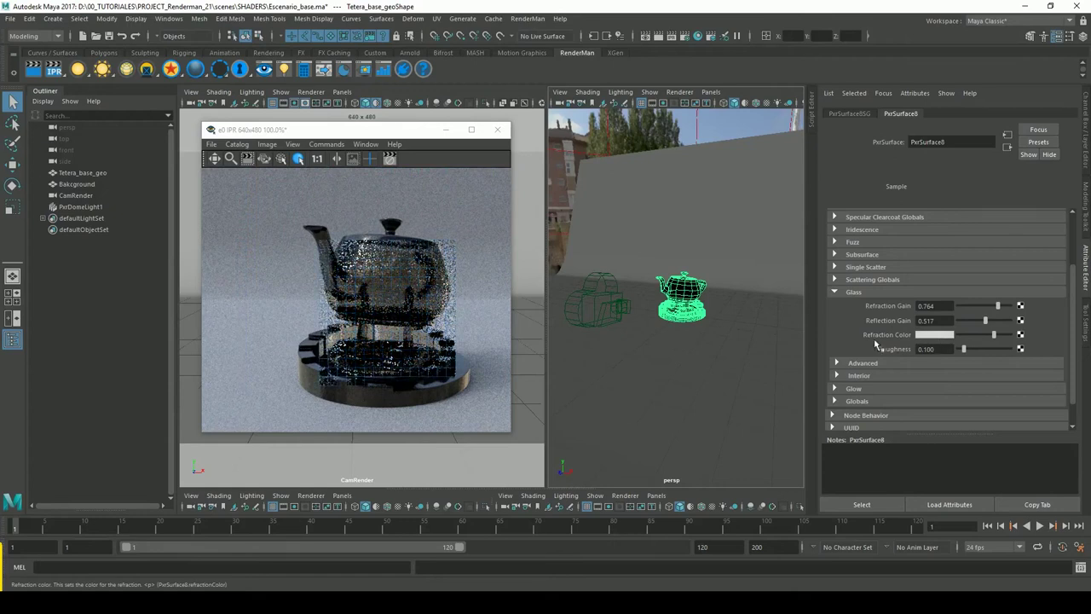
- Make the Refraction Color saturated green, with Reflection Gain 0.315 and Refraction Gain 1.000
{"action": "left_click", "coordinate": [946, 335]}
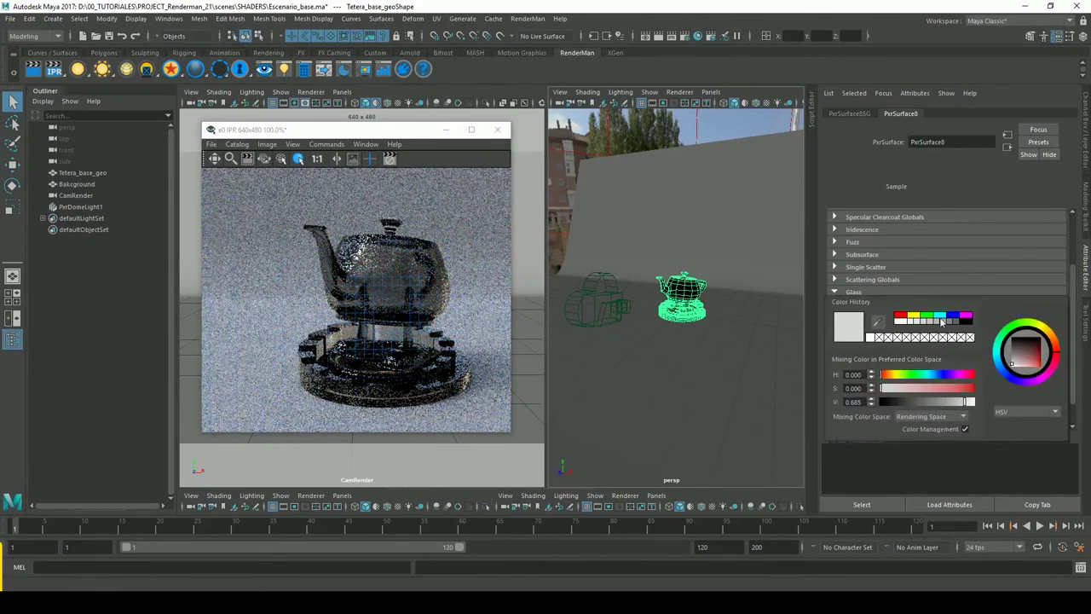
{"action": "left_click", "coordinate": [915, 375]}
{"action": "left_click_drag", "start_coordinate": [939, 388], "coordinate": [976, 387]}
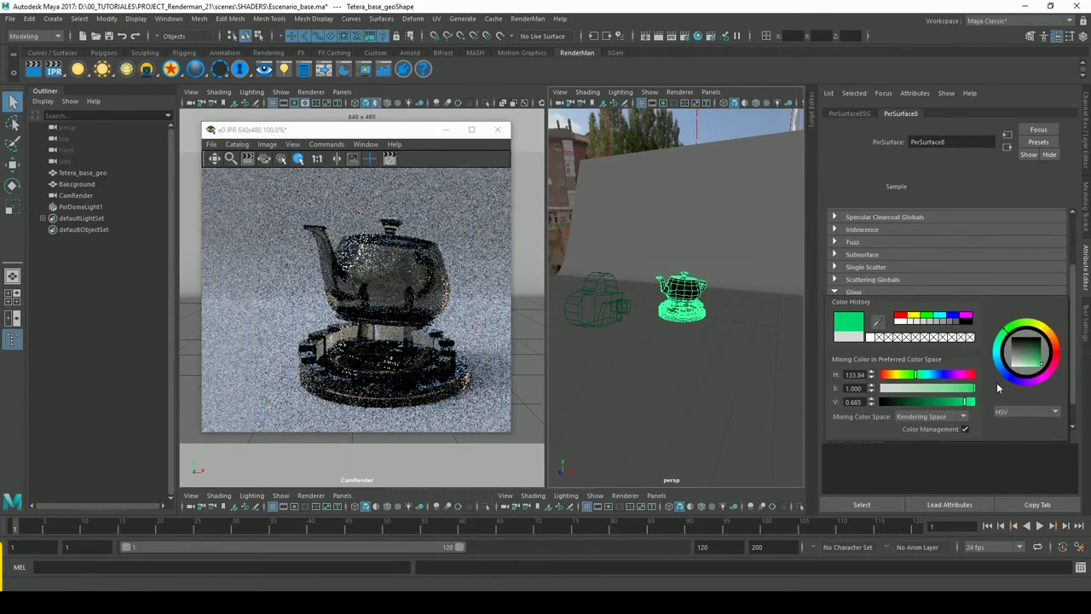
{"action": "left_click", "coordinate": [961, 403]}
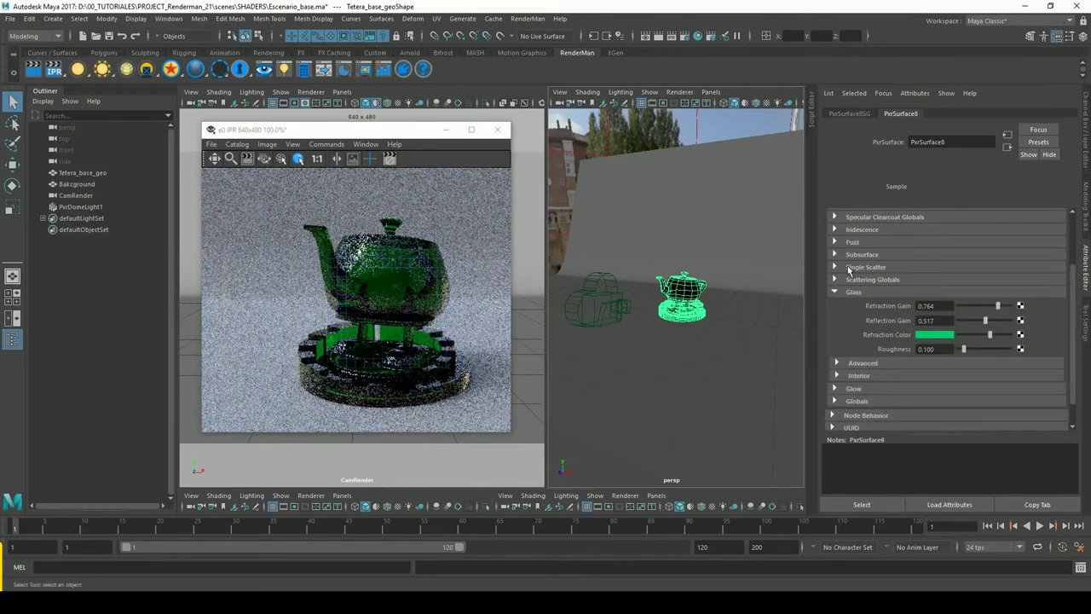
{"action": "left_click", "coordinate": [995, 321]}
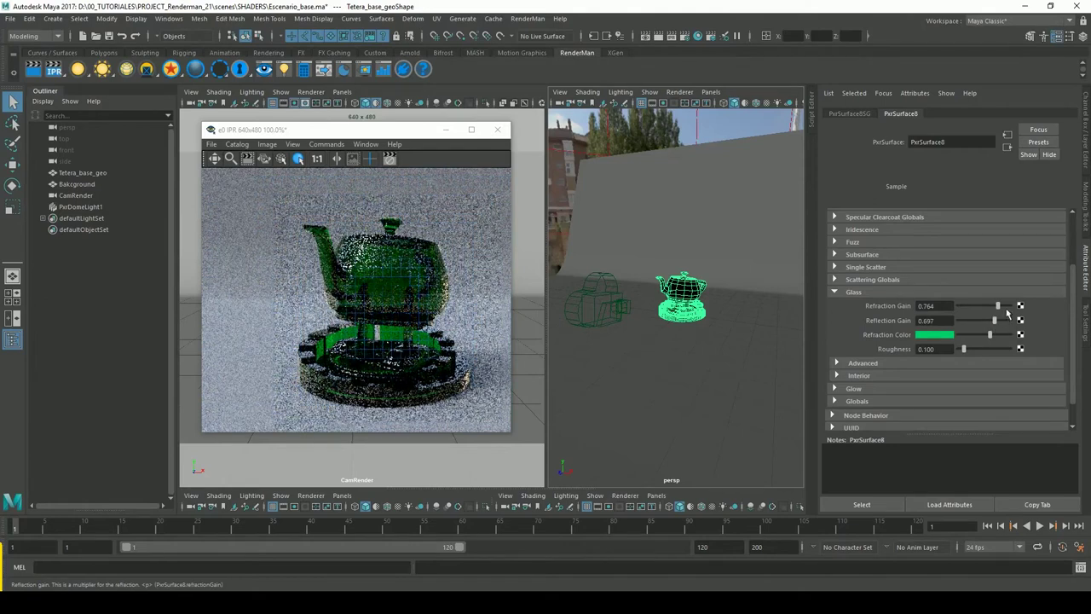
{"action": "mouse_move", "coordinate": [989, 331]}
{"action": "left_mouse_down"}
{"action": "mouse_move", "coordinate": [979, 324]}
{"action": "mouse_move", "coordinate": [1035, 314]}
{"action": "left_mouse_up"}
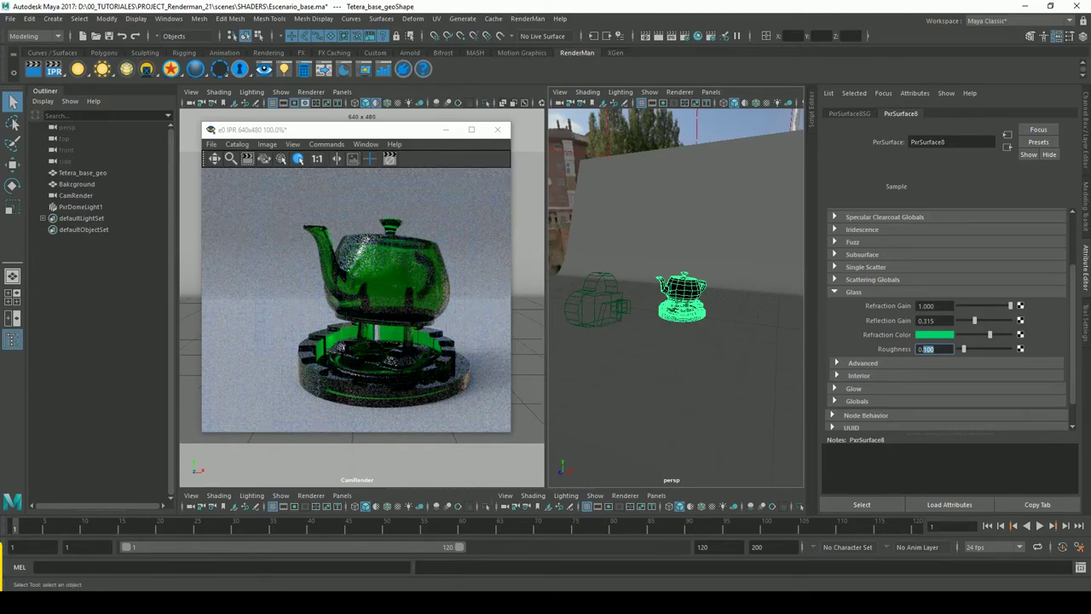
- Try Glass Roughness 0.5, revert it to 0.1, and expand the Advanced glass settings
{"action": "type", "text": "0.5"}
{"action": "key", "text": "Return"}
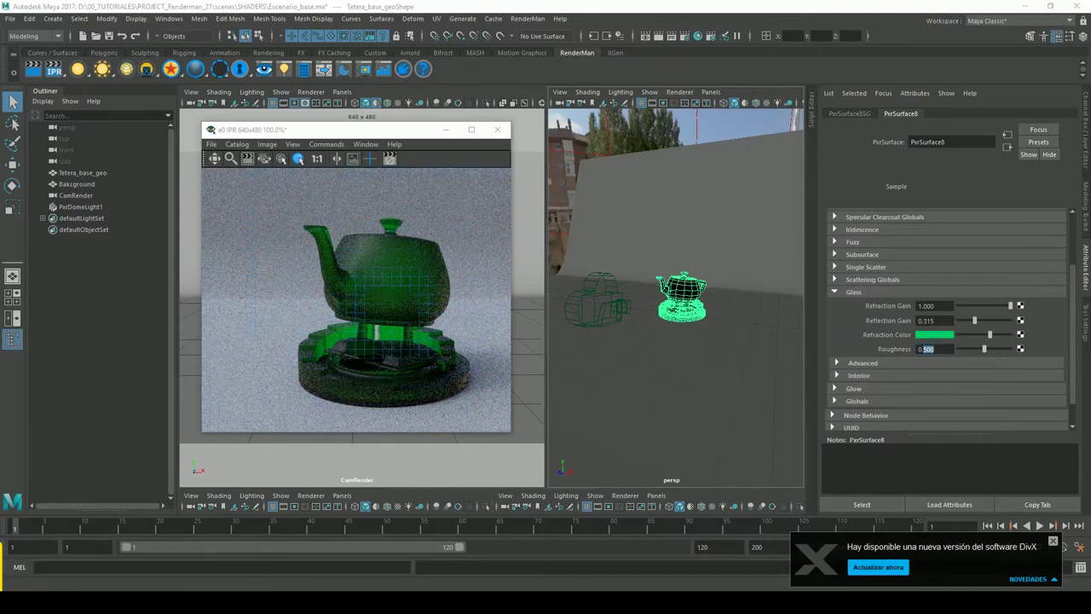
{"action": "type", "text": "0.1"}
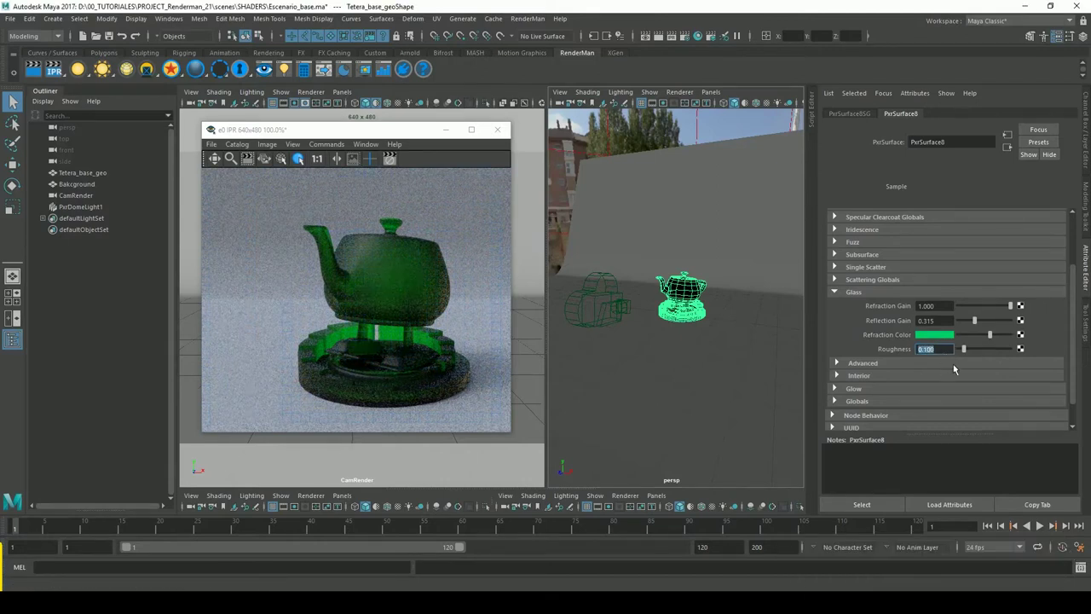
{"action": "key", "text": "Return"}
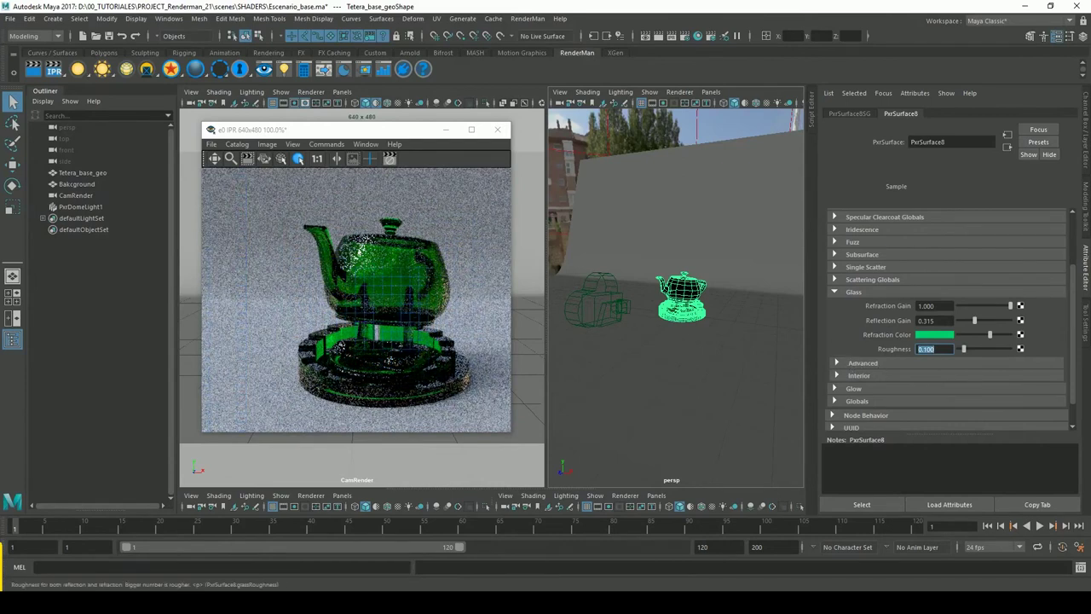
{"action": "left_click", "coordinate": [850, 364]}
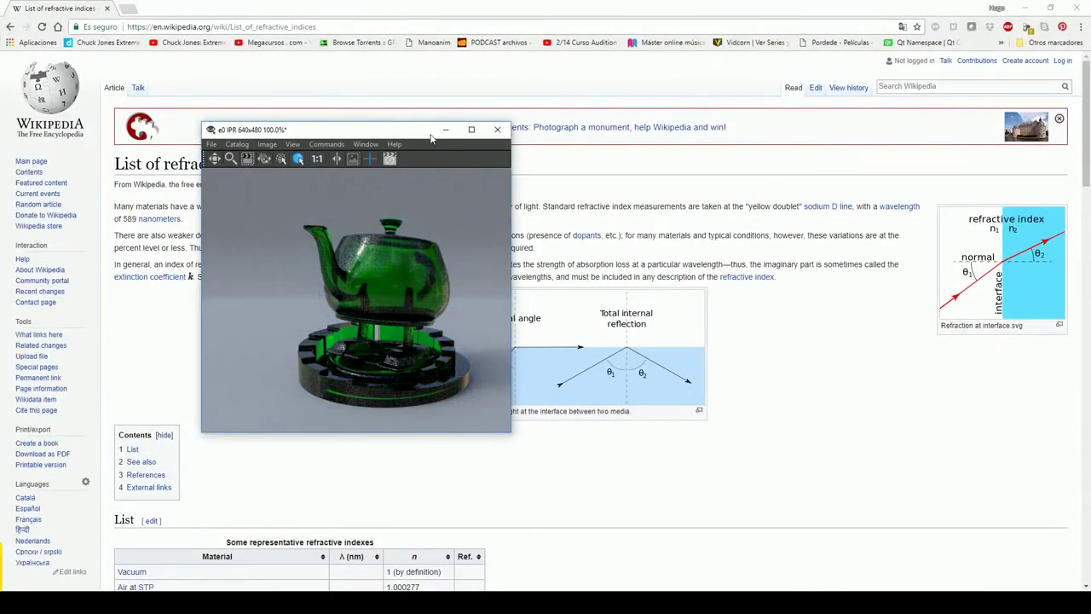
- Minimize the IPR window and browse the refractive index table, highlighting water and Diamond 2.417
{"action": "left_click", "coordinate": [445, 129]}
{"action": "scroll", "coordinate": [405, 239], "scroll_direction": "down", "scroll_amount": 2}
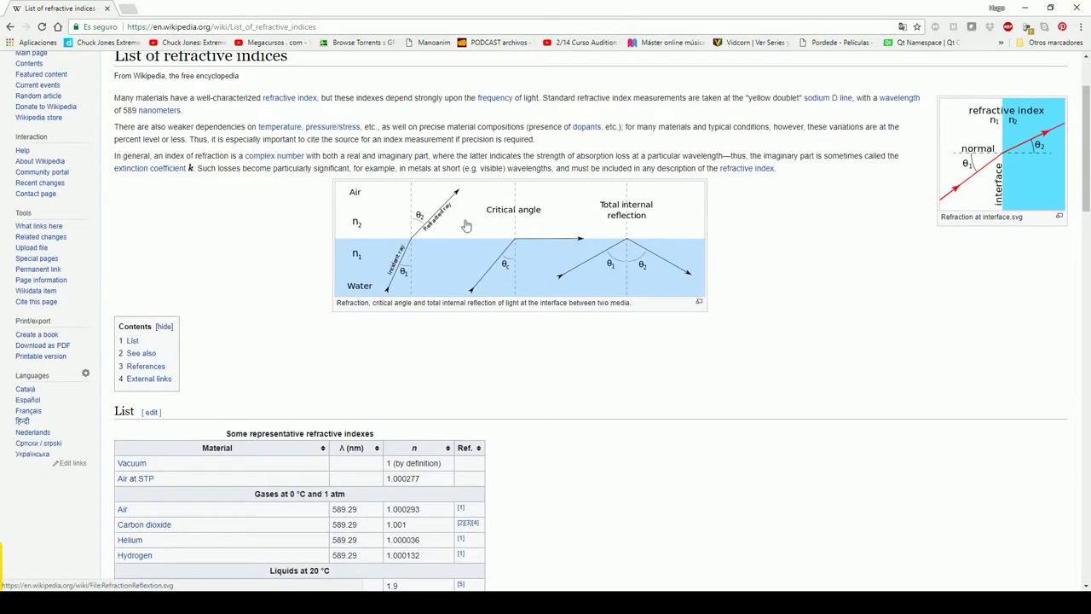
{"action": "scroll", "coordinate": [779, 290], "scroll_direction": "down", "scroll_amount": 5}
{"action": "scroll", "coordinate": [780, 290], "scroll_direction": "down", "scroll_amount": 1}
{"action": "scroll", "coordinate": [779, 290], "scroll_direction": "up", "scroll_amount": 3}
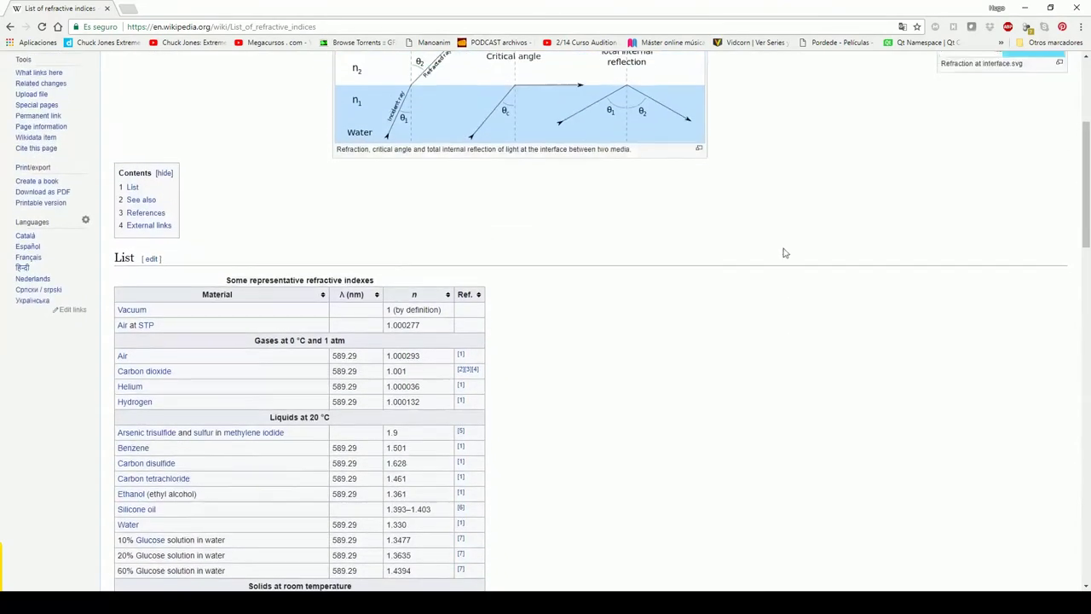
{"action": "scroll", "coordinate": [779, 288], "scroll_direction": "down", "scroll_amount": 1}
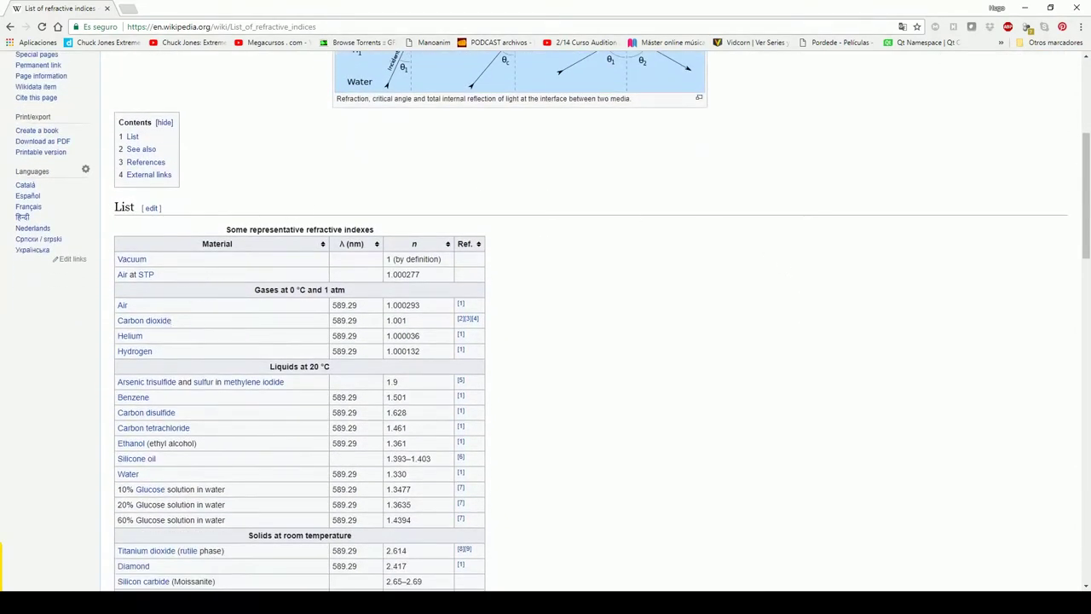
{"action": "scroll", "coordinate": [631, 345], "scroll_direction": "down", "scroll_amount": 2}
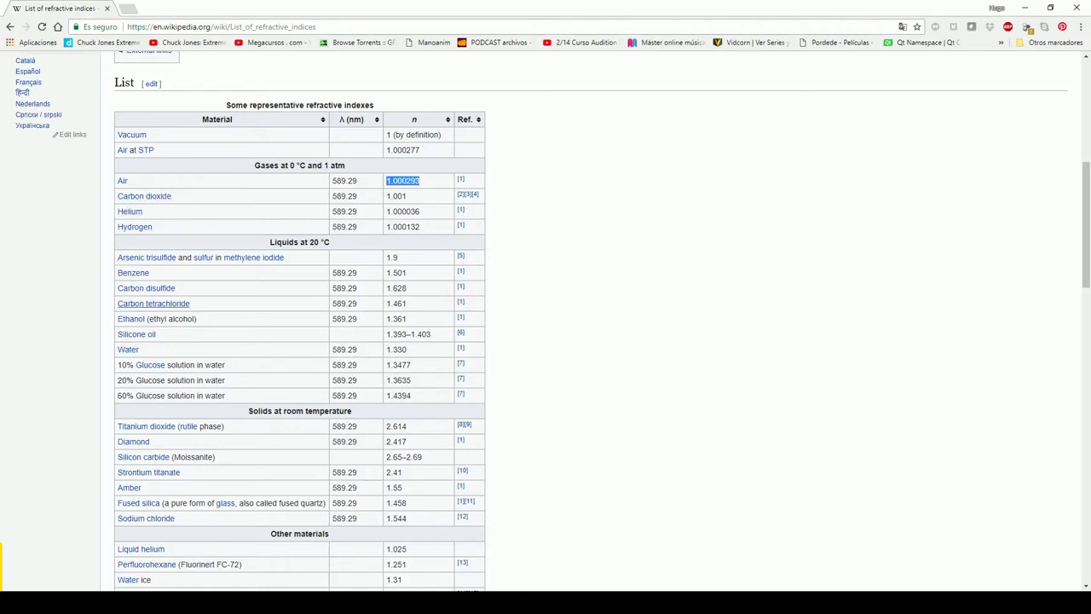
{"action": "left_click_drag", "start_coordinate": [386, 352], "coordinate": [398, 350]}
{"action": "left_click", "coordinate": [631, 309]}
{"action": "scroll", "coordinate": [628, 307], "scroll_direction": "down", "scroll_amount": 1}
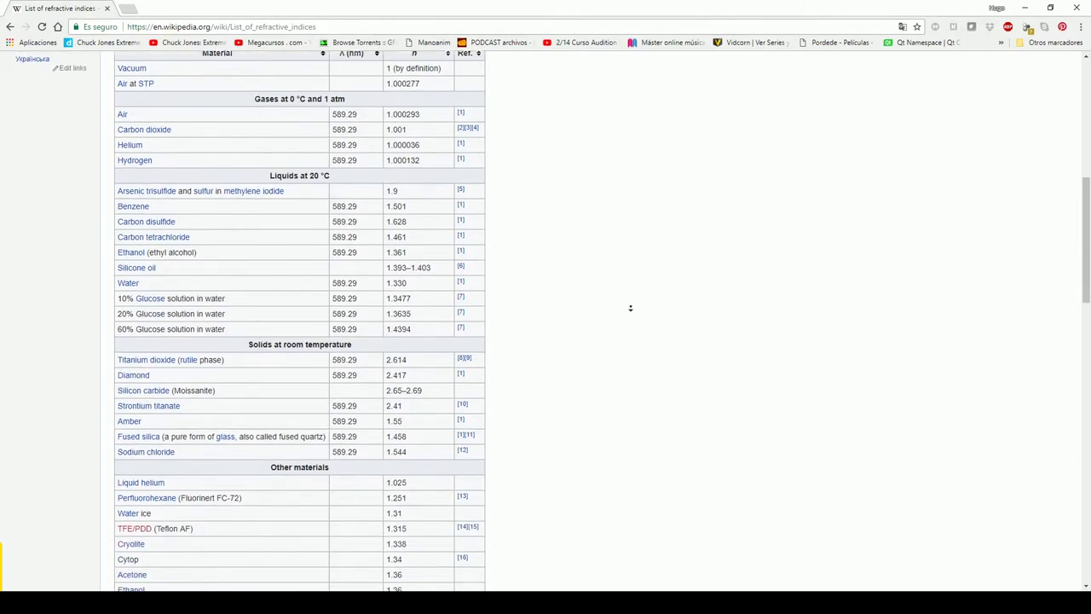
{"action": "left_click_drag", "start_coordinate": [386, 350], "coordinate": [427, 353]}
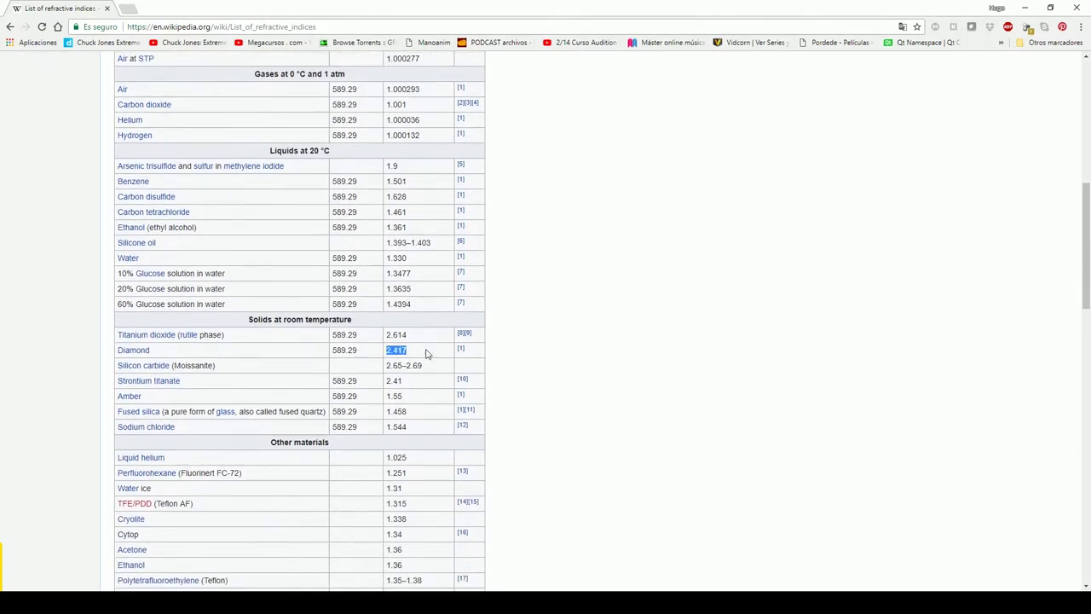
{"action": "left_click", "coordinate": [721, 304]}
{"action": "scroll", "coordinate": [719, 306], "scroll_direction": "down", "scroll_amount": 2}
- Check Maya's Refractive Index field, then highlight Plate and Crown glass values (1.50–1.54)
{"action": "key", "text": "alt+Tab"}
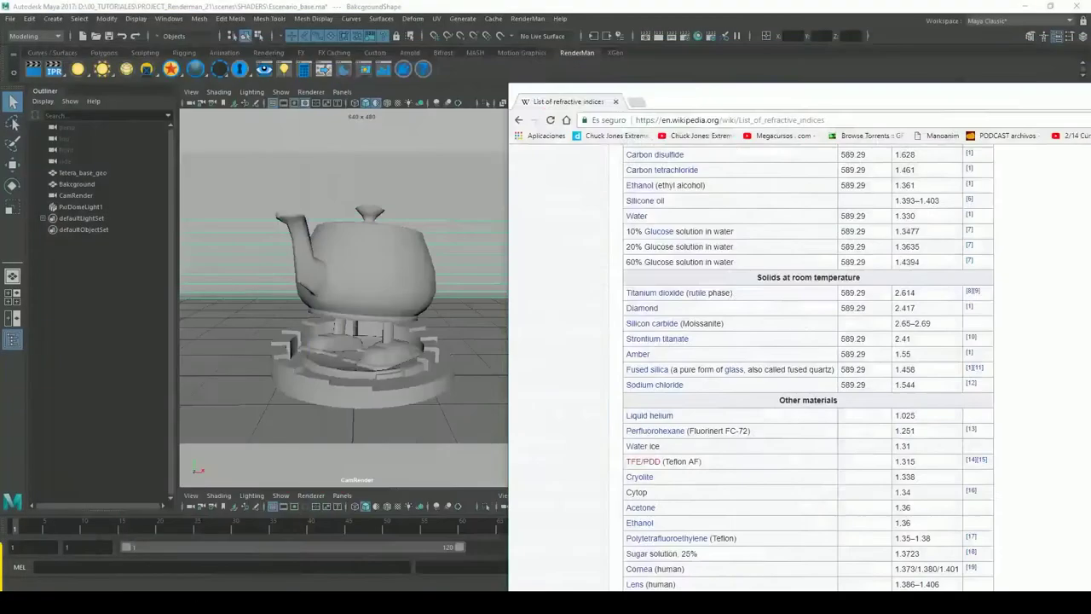
{"action": "left_click", "coordinate": [948, 379]}
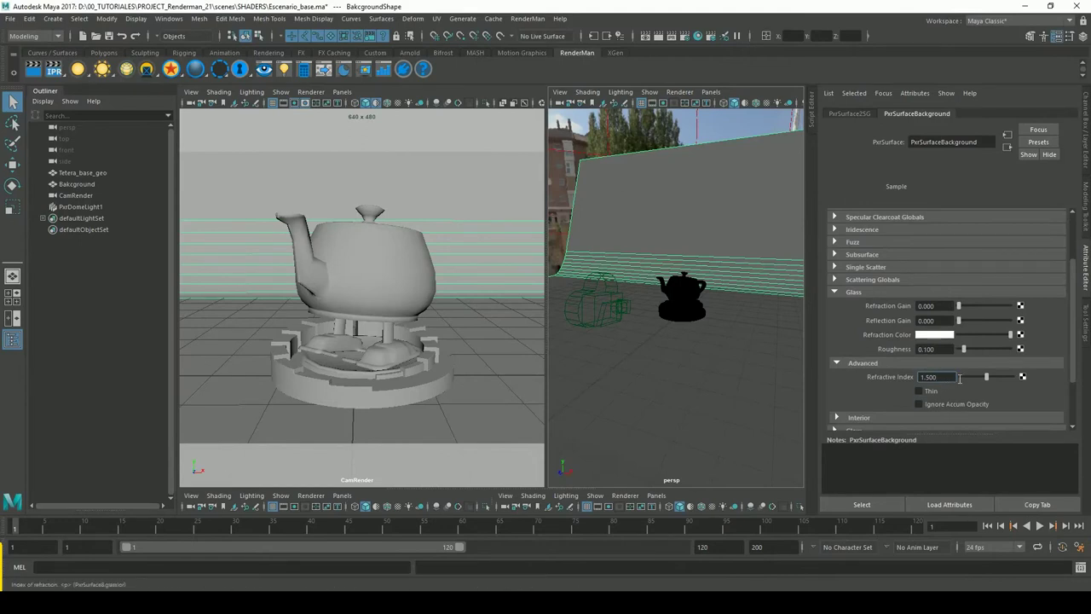
{"action": "key", "text": "alt+Tab"}
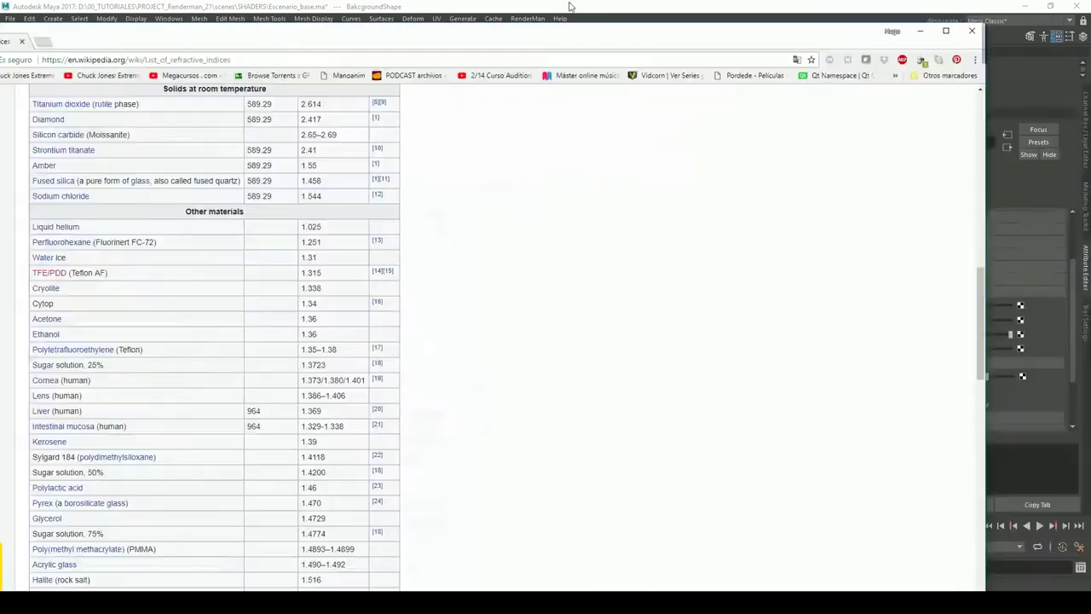
{"action": "scroll", "coordinate": [630, 273], "scroll_direction": "down", "scroll_amount": 1}
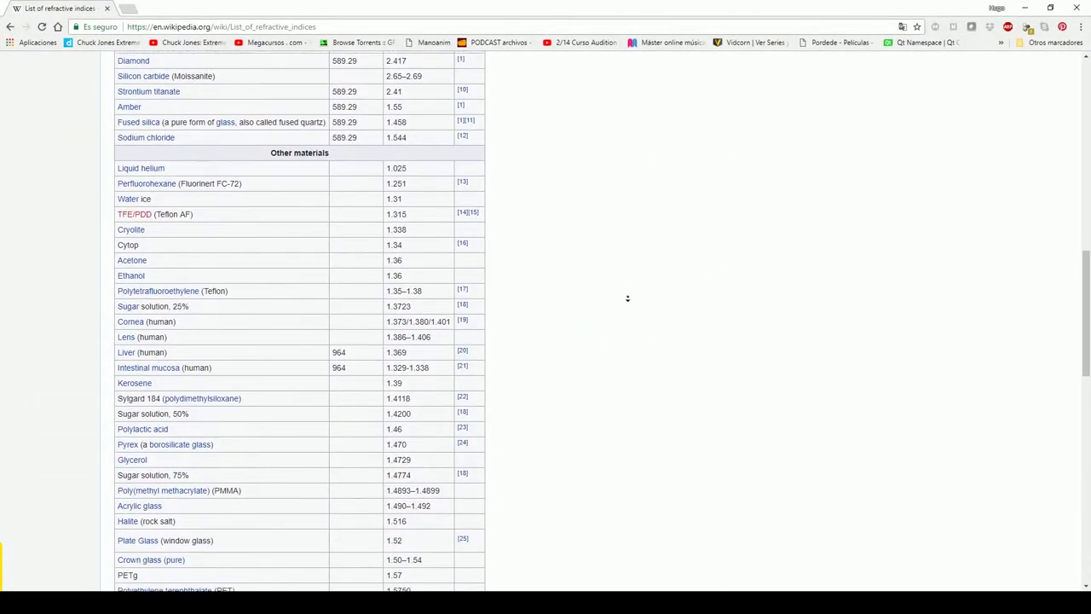
{"action": "left_click", "coordinate": [153, 443], "text": "shift"}
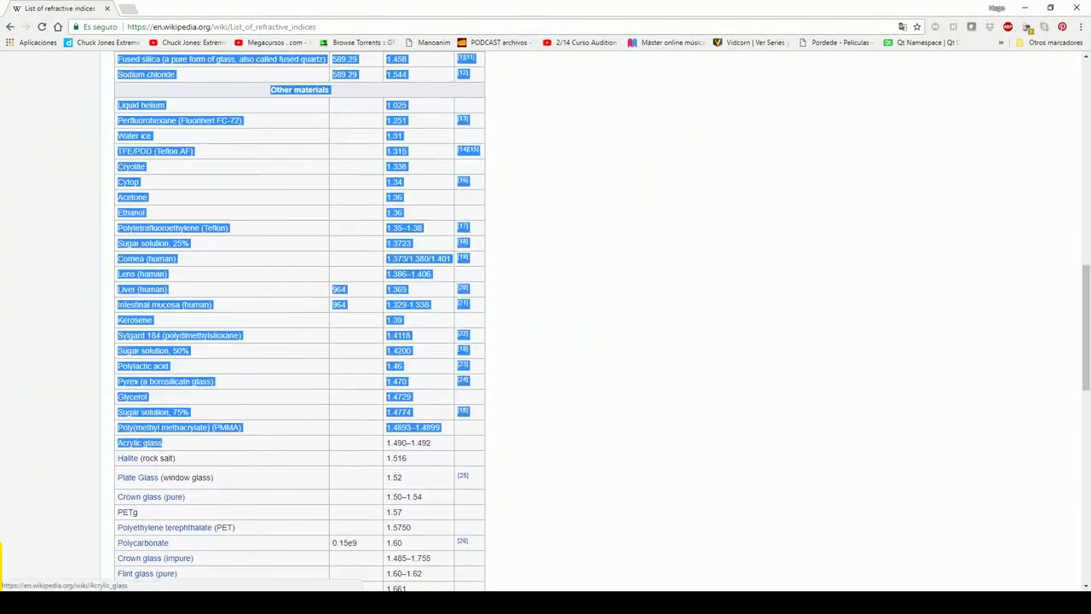
{"action": "left_click", "coordinate": [386, 456]}
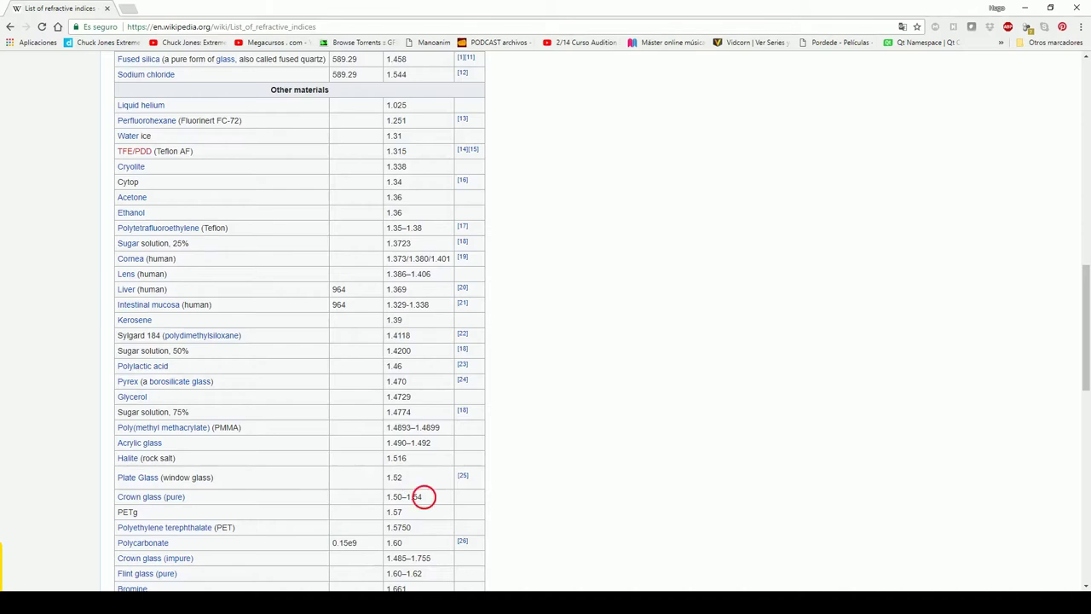
{"action": "left_click_drag", "start_coordinate": [424, 497], "coordinate": [382, 458]}
{"action": "left_click", "coordinate": [730, 211]}
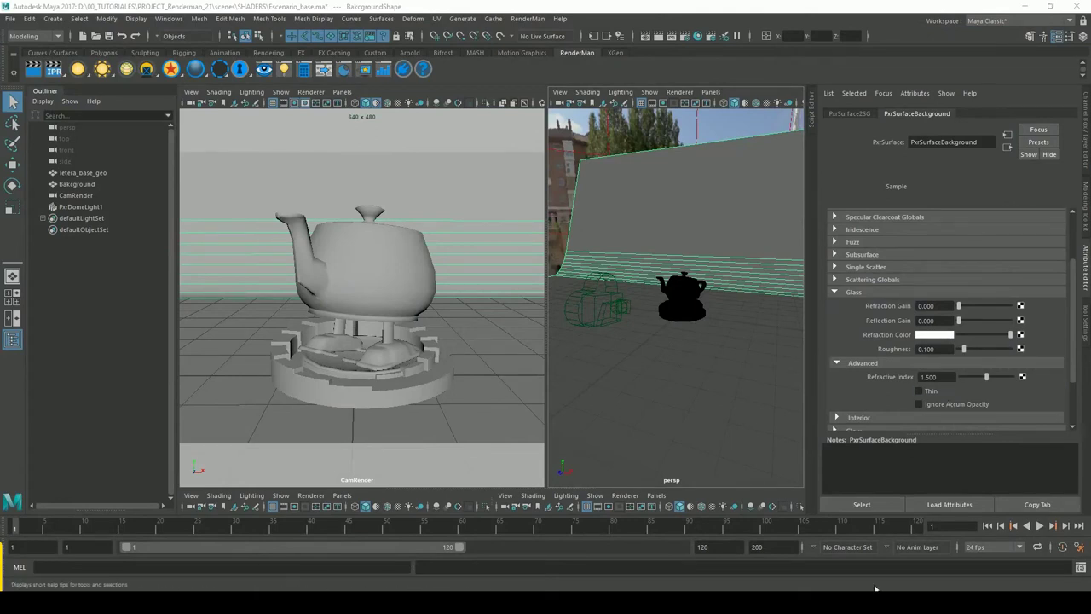
- Set the teapot glass Refractive Index to 1.000
{"action": "left_click", "coordinate": [427, 300]}
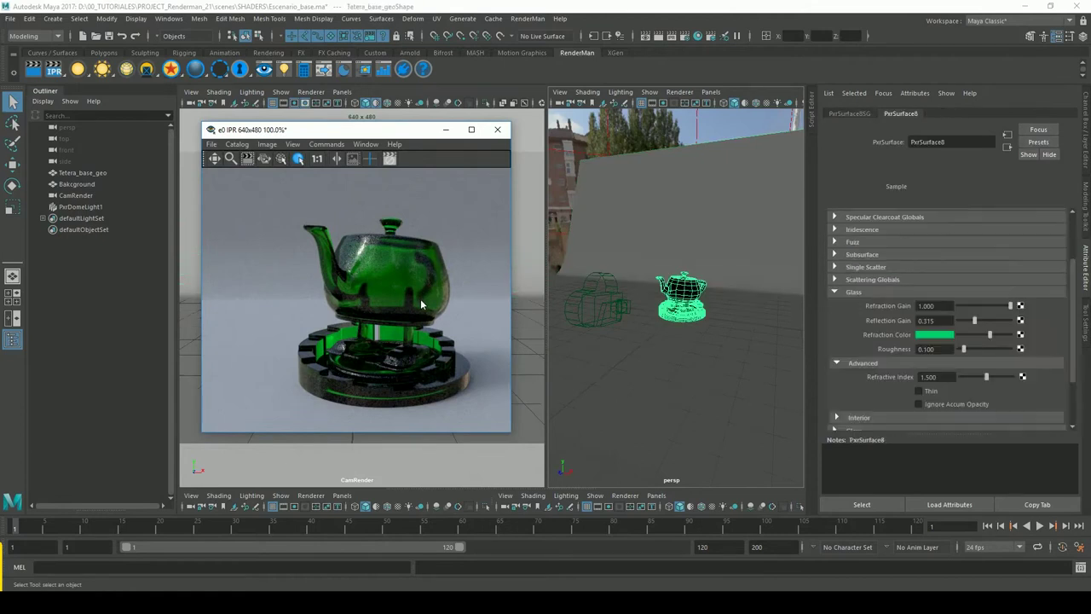
{"action": "left_click", "coordinate": [919, 379]}
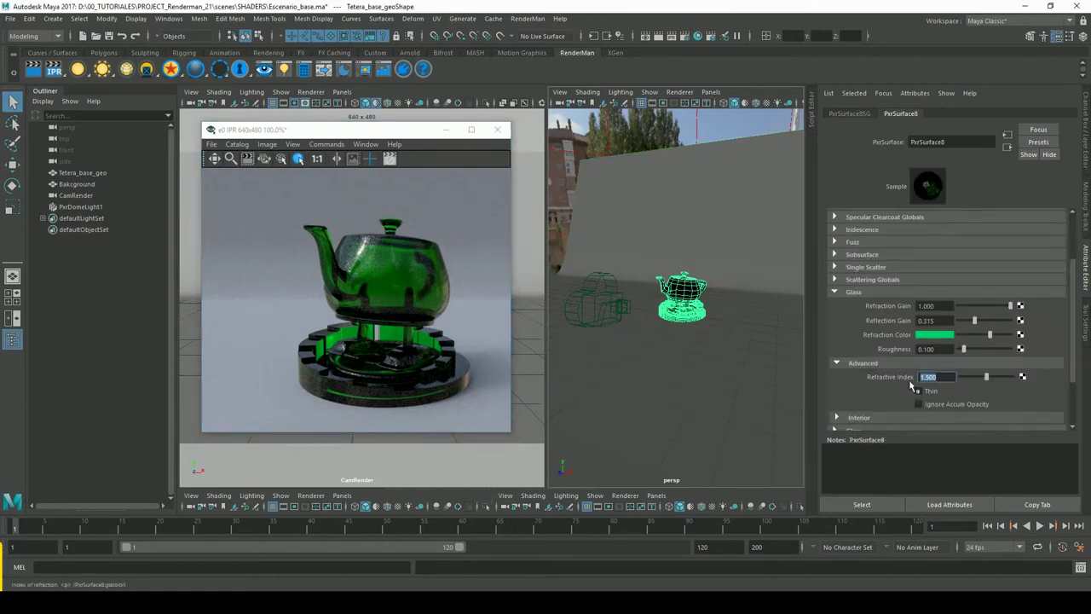
{"action": "type", "text": "1"}
{"action": "key", "text": "Return"}
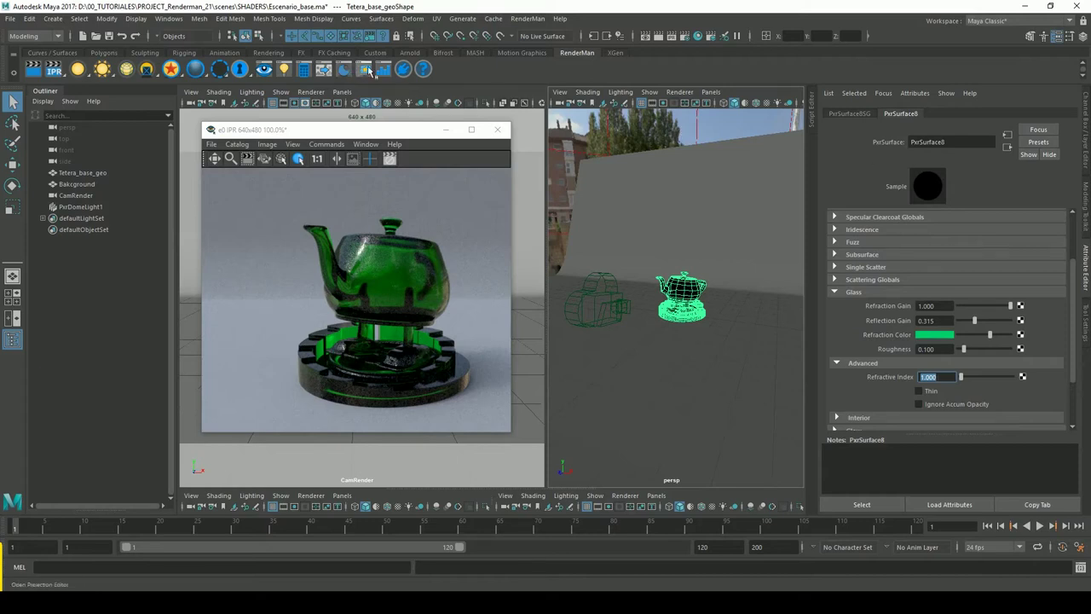
- Restart the IPR render and show the catalog to compare stored renders
{"action": "left_click", "coordinate": [537, 96]}
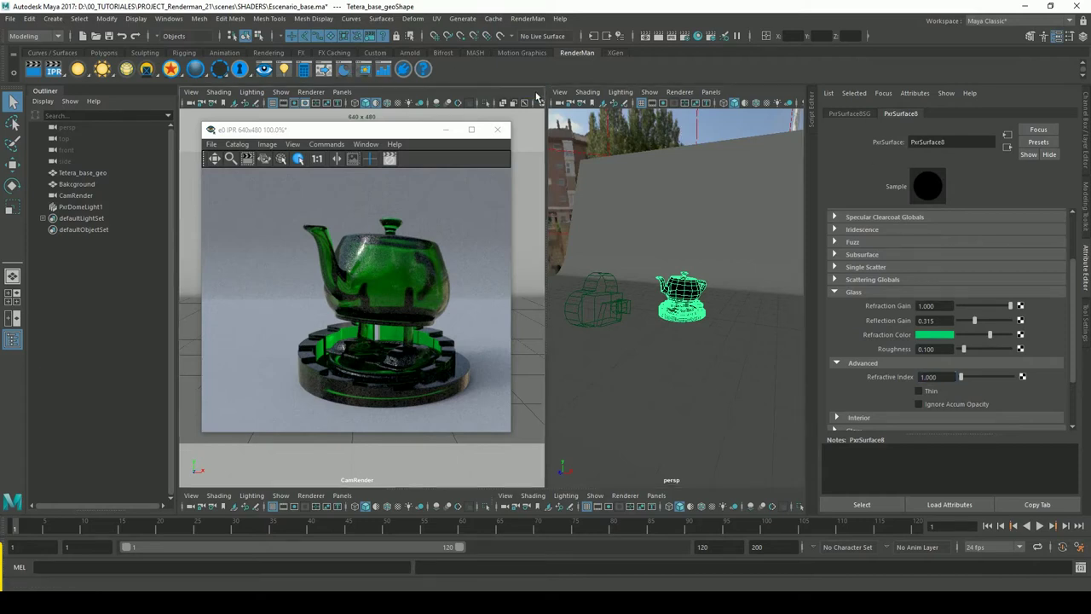
{"action": "left_click", "coordinate": [675, 43]}
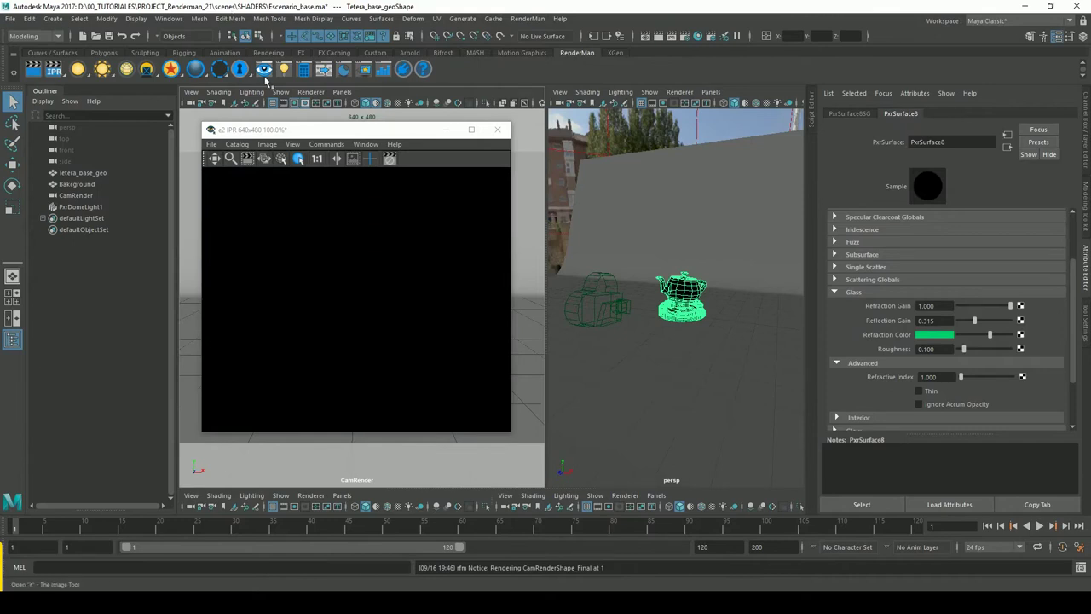
{"action": "left_click_drag", "start_coordinate": [202, 205], "coordinate": [83, 204]}
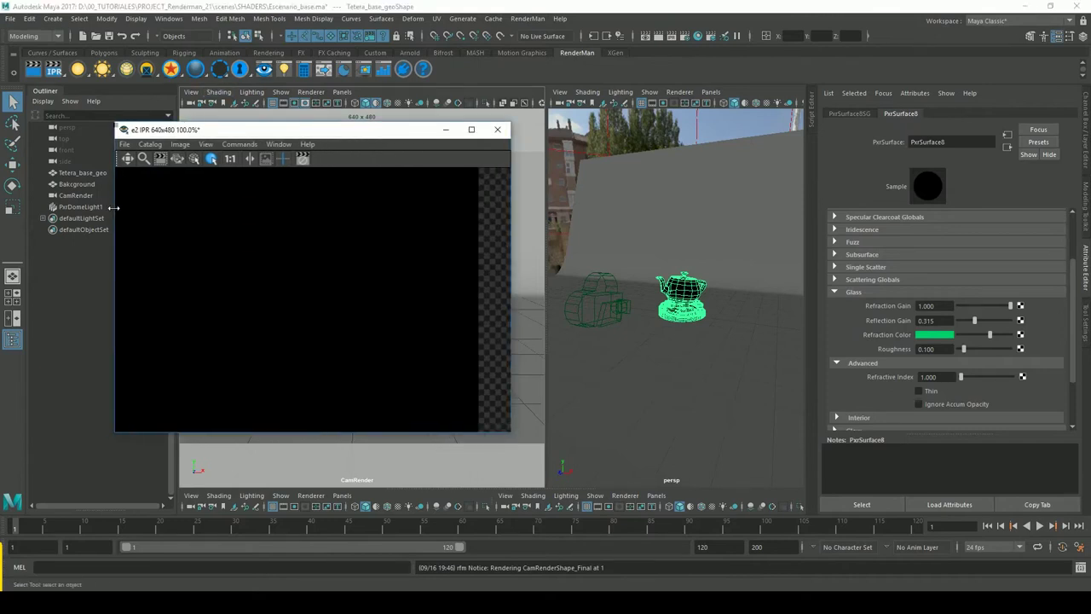
{"action": "left_click", "coordinate": [238, 145]}
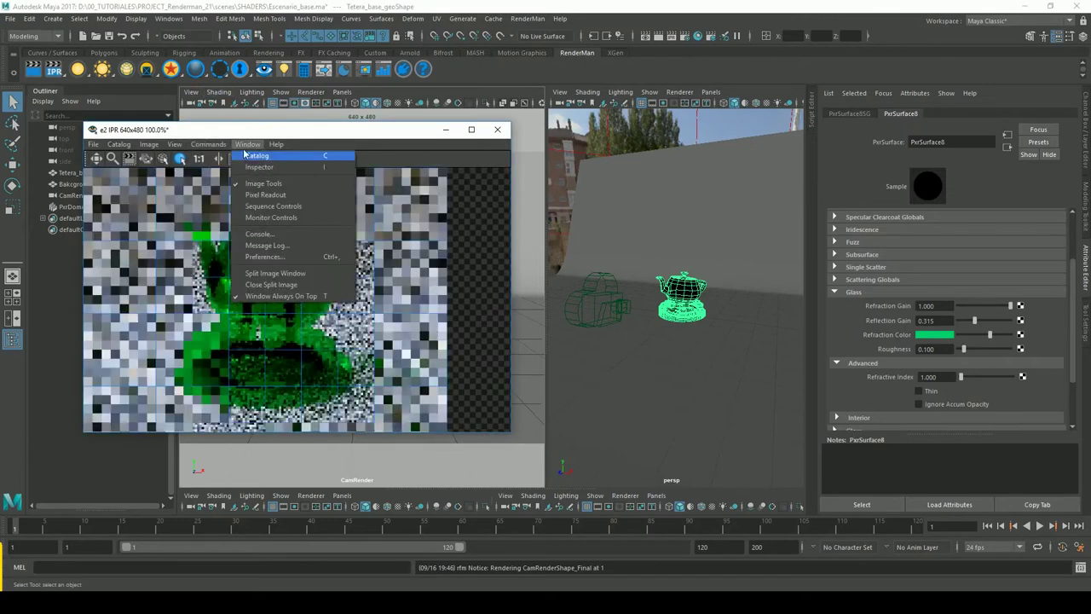
{"action": "left_click", "coordinate": [272, 158]}
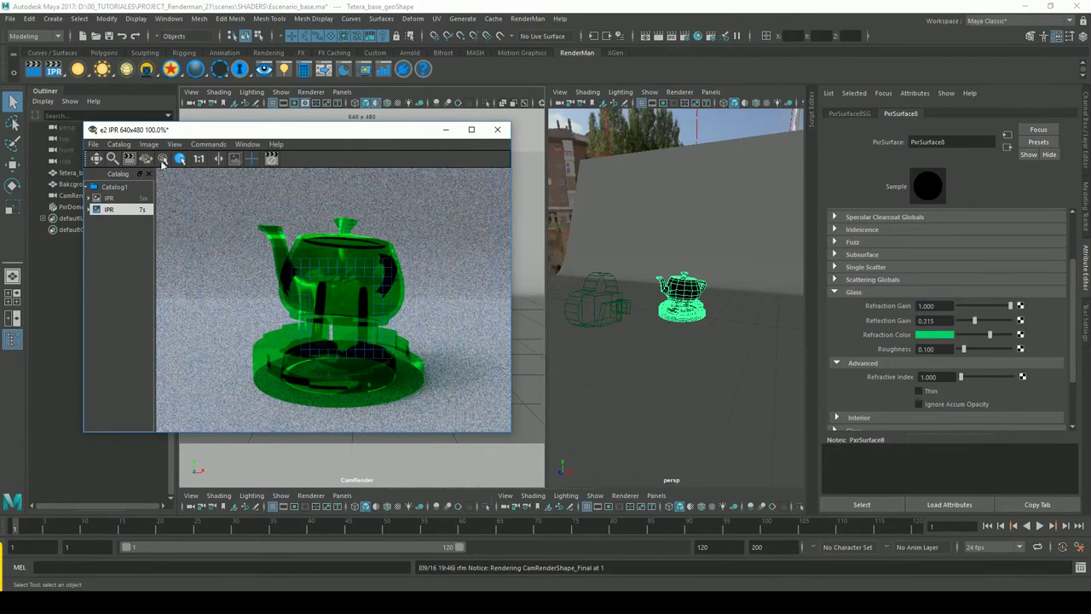
{"action": "left_click", "coordinate": [108, 209]}
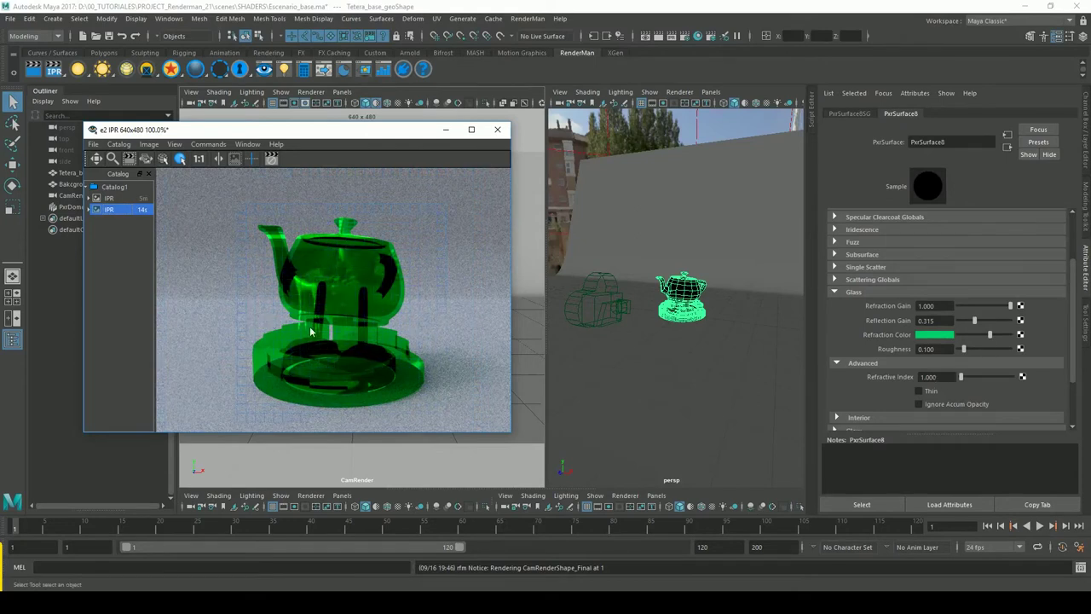
{"action": "left_click", "coordinate": [937, 378]}
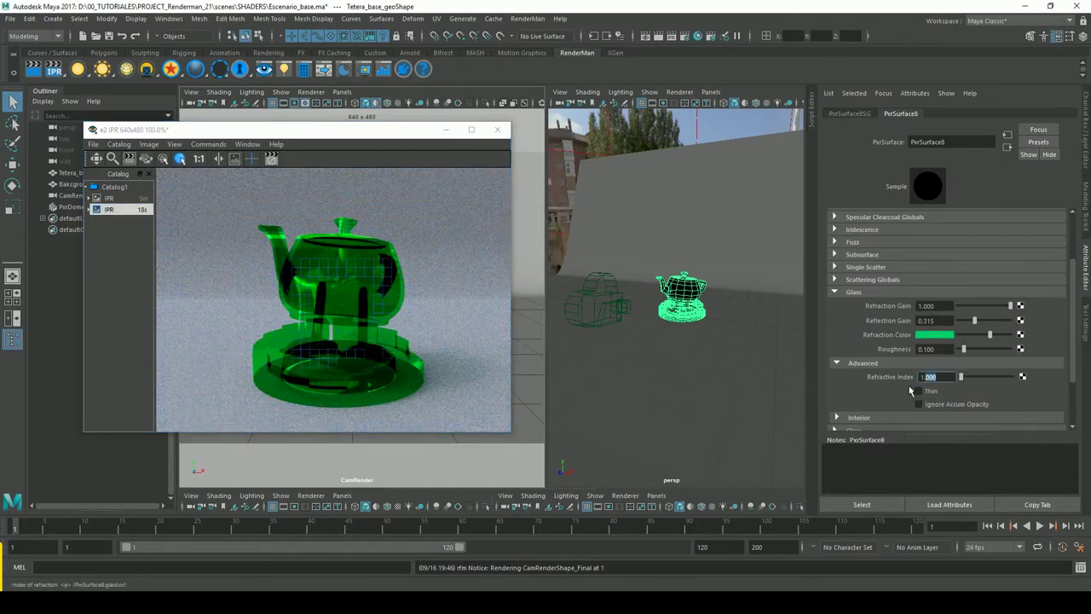
{"action": "type", "text": "1.2"}
- Commit a Refractive Index of 1.2, then raise it to 1.5
{"action": "key", "text": "Return"}
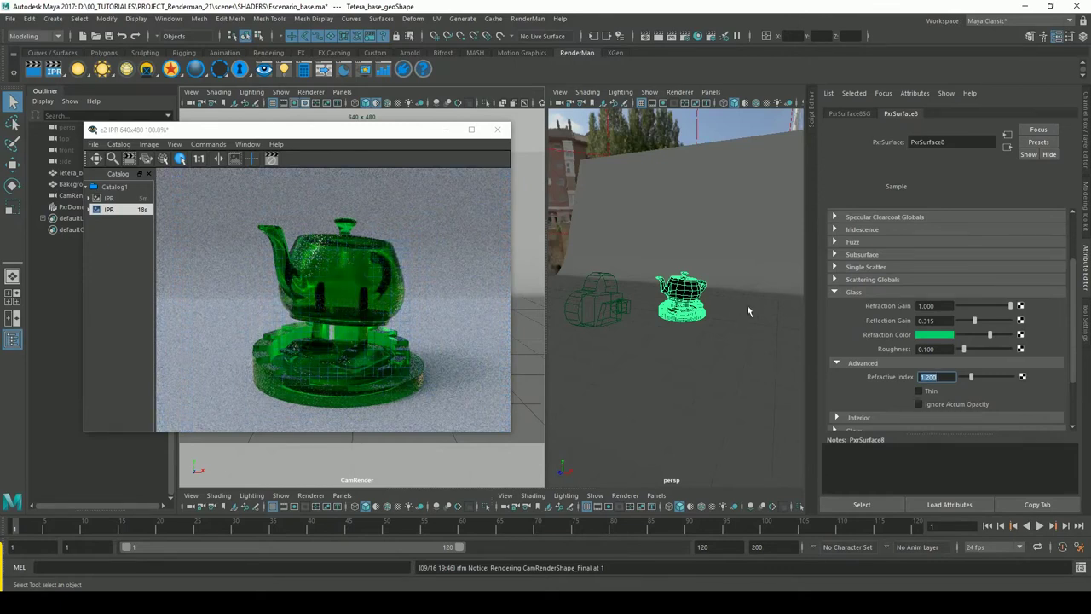
{"action": "type", "text": "1.5"}
{"action": "key", "text": "Return"}
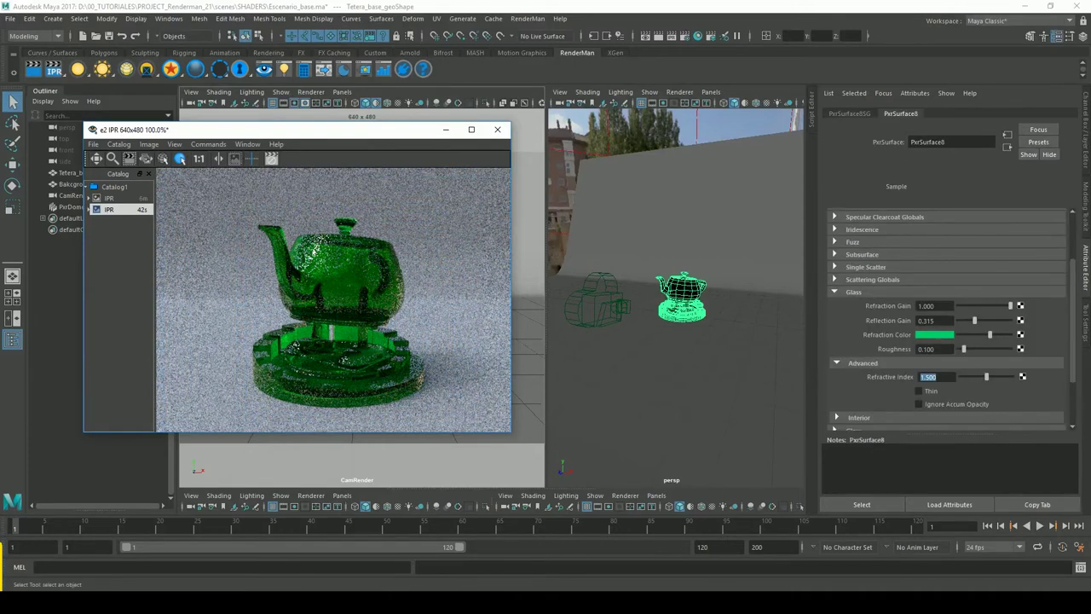
- Enable Thin on the teapot glass, re-render in IPR, and compare with earlier snapshots
{"action": "left_click", "coordinate": [918, 391]}
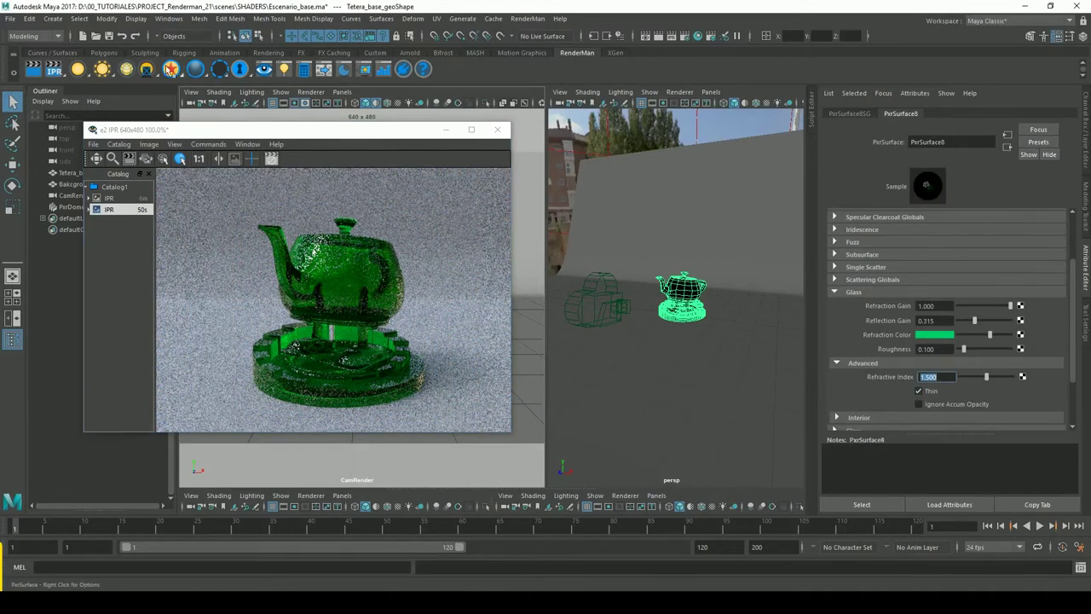
{"action": "left_click", "coordinate": [56, 73]}
{"action": "left_click", "coordinate": [55, 73]}
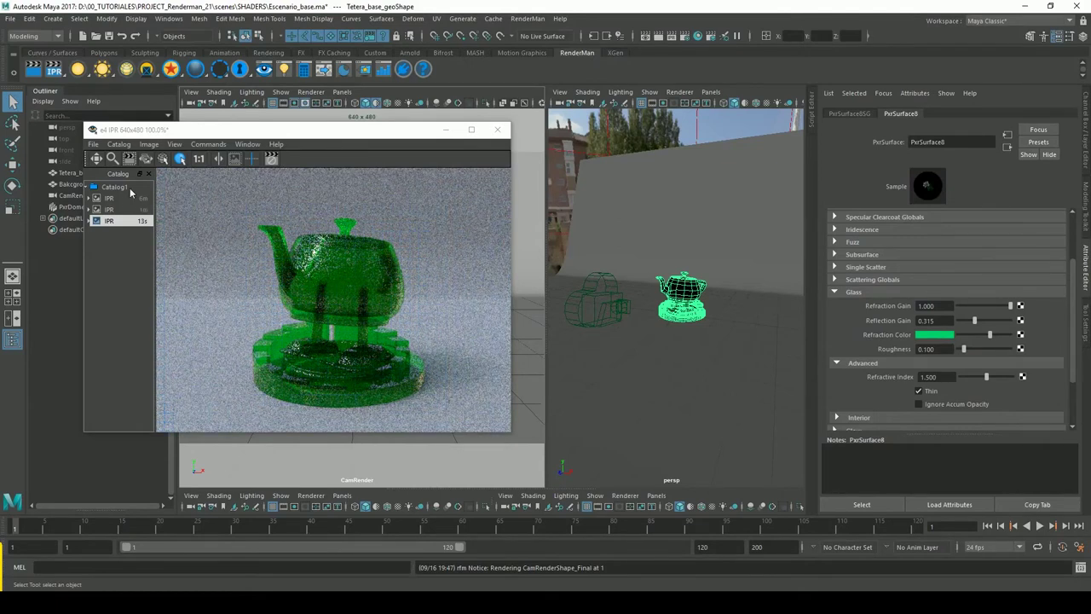
{"action": "left_click", "coordinate": [106, 208]}
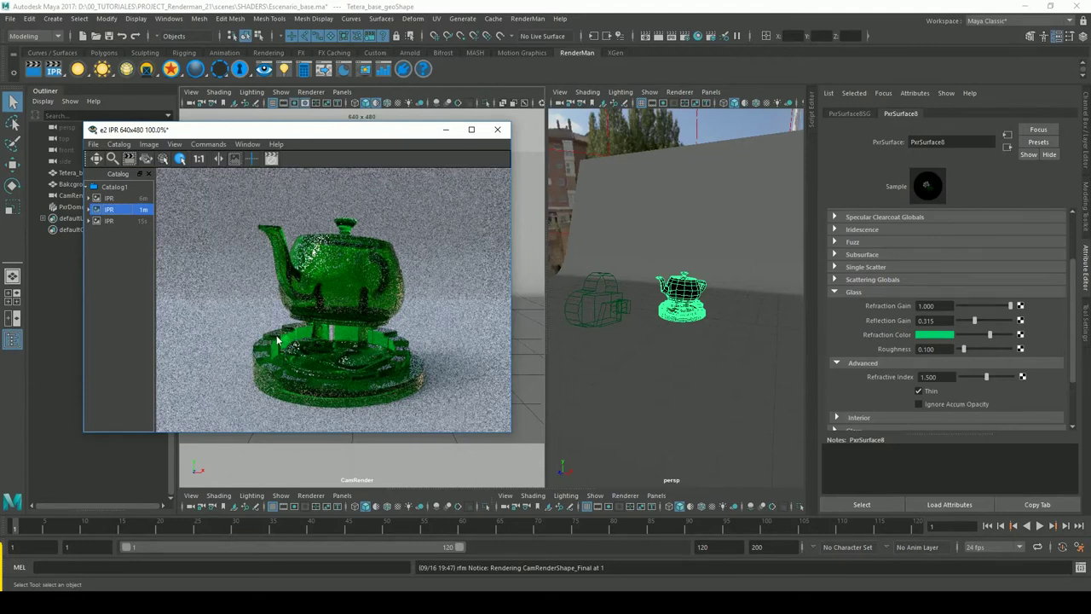
{"action": "left_click", "coordinate": [109, 221]}
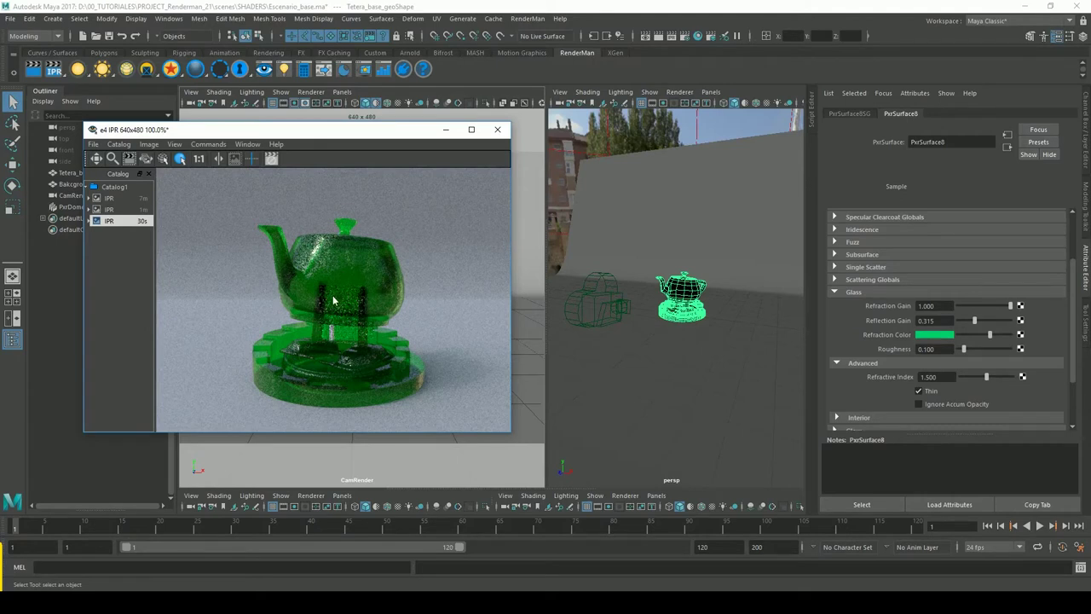
- Turn thin glass back off and hide the background wall
{"action": "left_click", "coordinate": [919, 390]}
{"action": "left_click", "coordinate": [746, 203]}
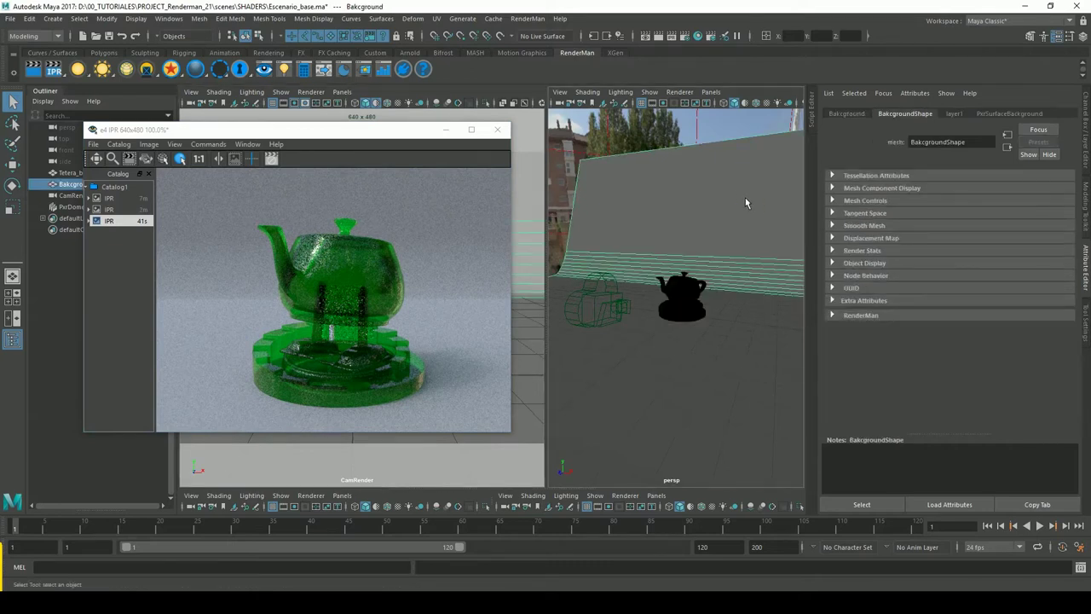
{"action": "key", "text": "h"}
{"action": "left_click_drag", "start_coordinate": [255, 130], "coordinate": [302, 144]}
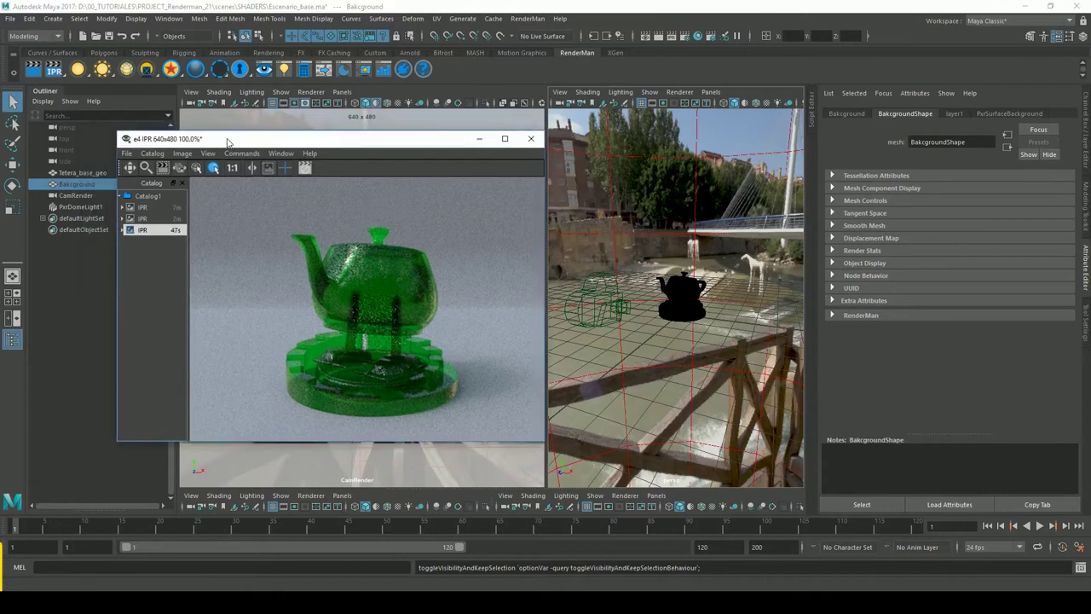
- Create a polygon plane scaled up as a large floor, then close and discard the IPR render
{"action": "left_click", "coordinate": [53, 19]}
{"action": "mouse_move", "coordinate": [87, 59]}
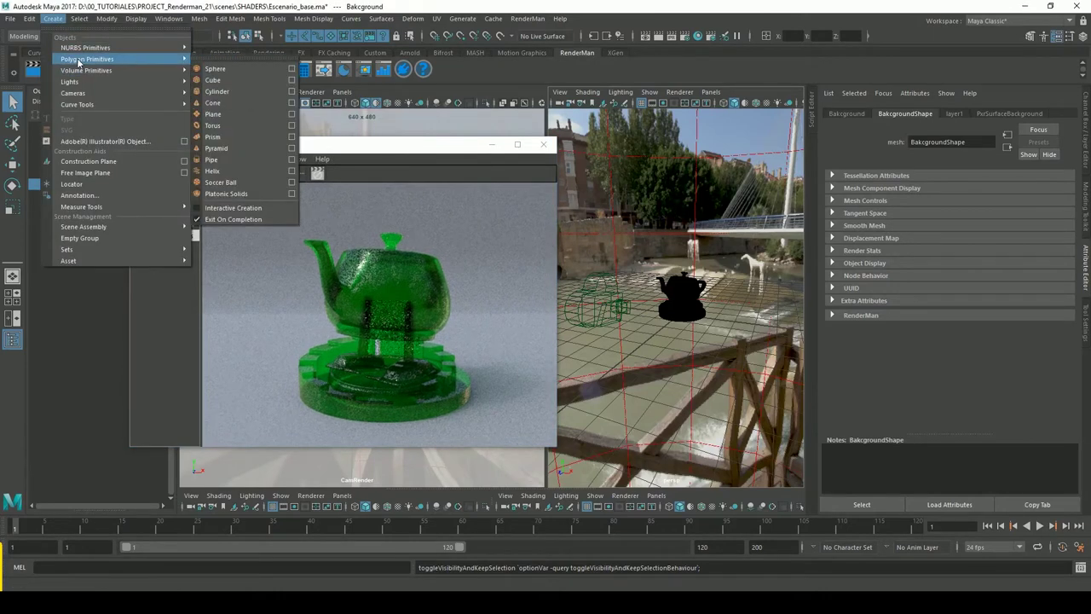
{"action": "left_click", "coordinate": [217, 114]}
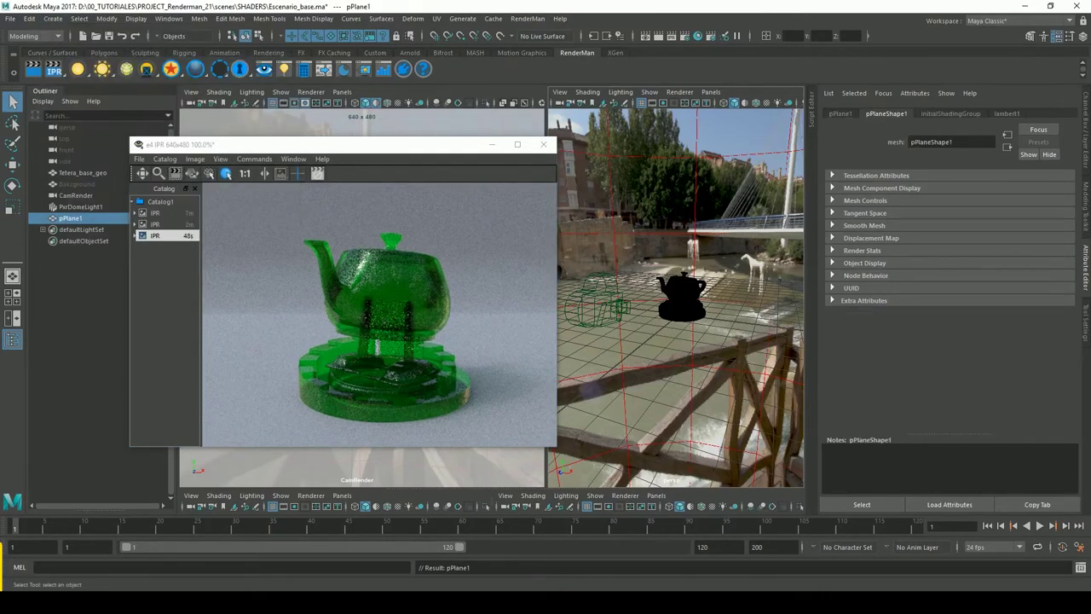
{"action": "key", "text": "r"}
{"action": "left_click_drag", "start_coordinate": [691, 324], "coordinate": [902, 299]}
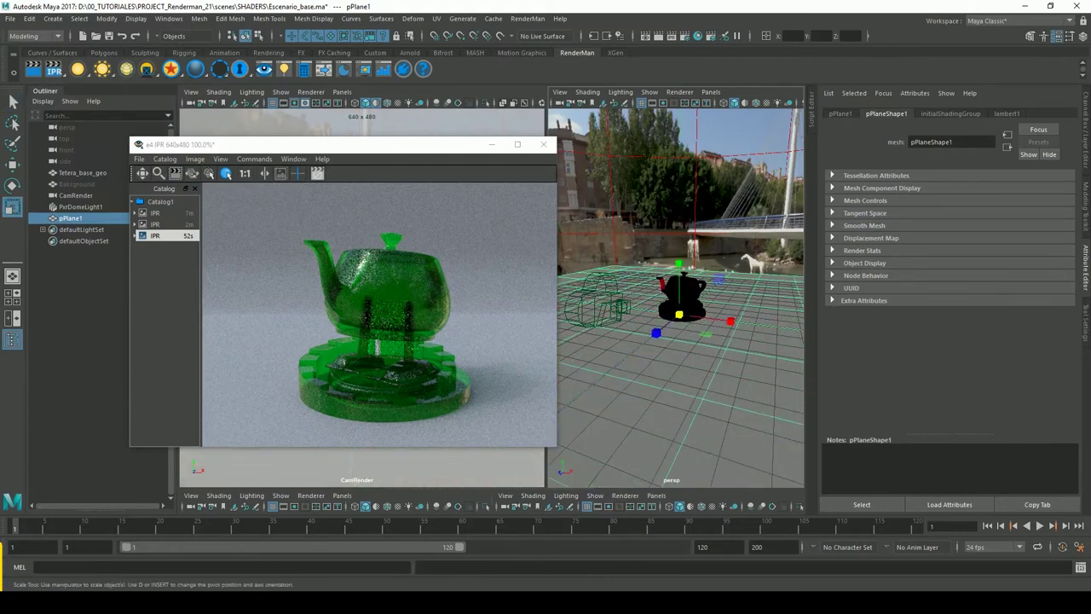
{"action": "left_click", "coordinate": [544, 145]}
{"action": "left_click", "coordinate": [584, 320]}
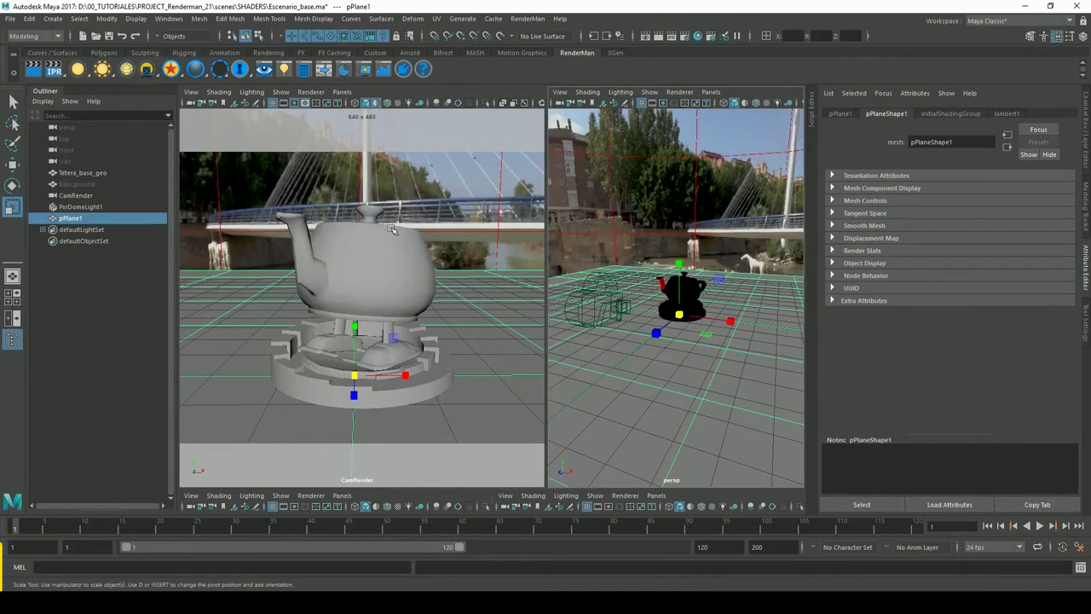
- Assign a new PxrSurface material to the plane with a Checker texture on Diffuse Color
{"action": "left_click", "coordinate": [172, 68]}
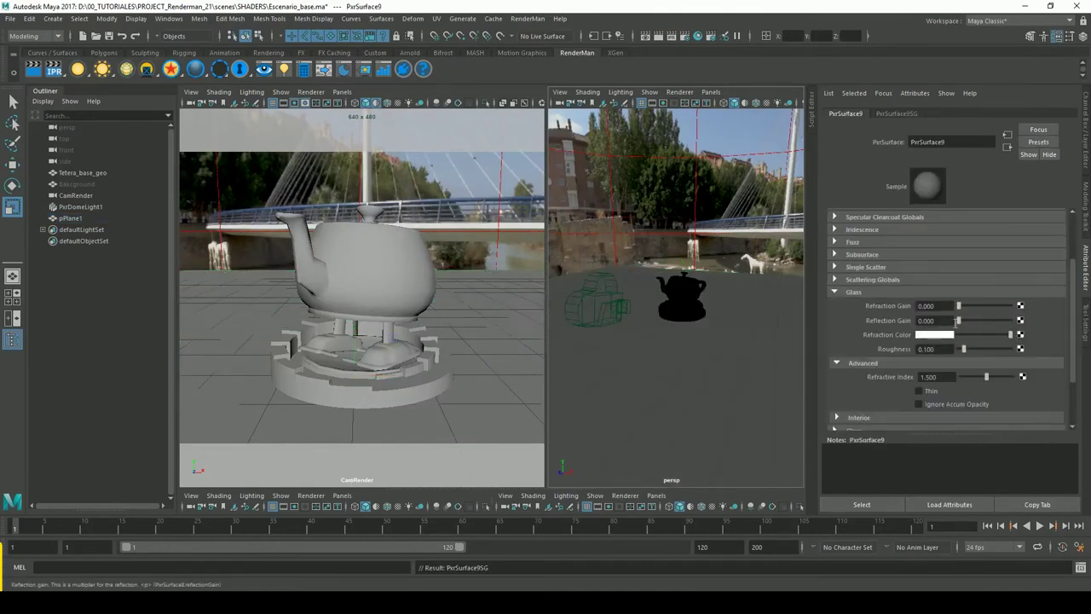
{"action": "left_click_drag", "start_coordinate": [1078, 286], "coordinate": [1078, 208]}
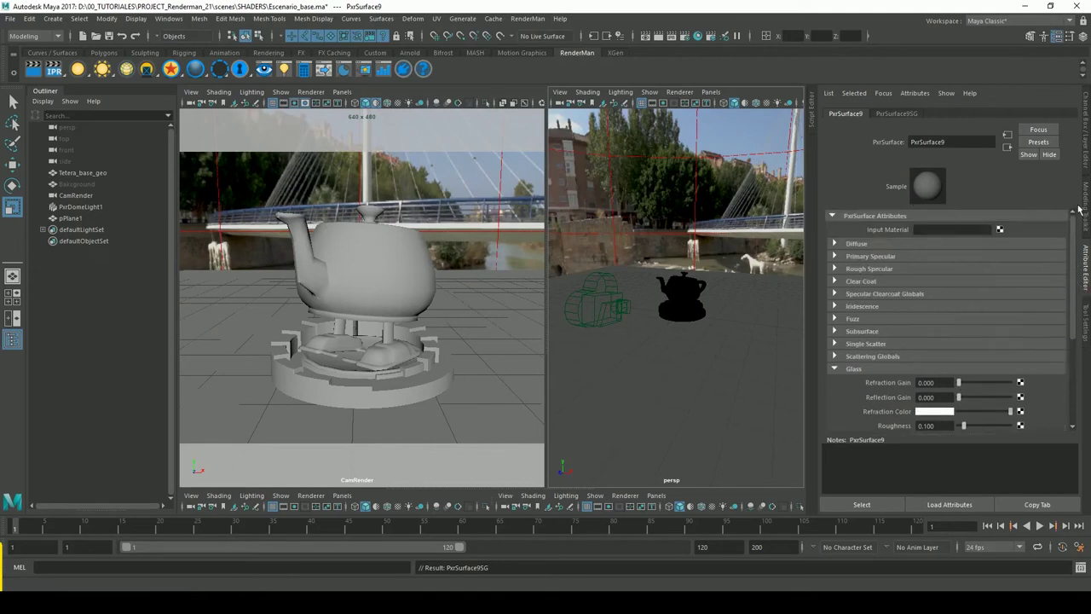
{"action": "left_click", "coordinate": [869, 245]}
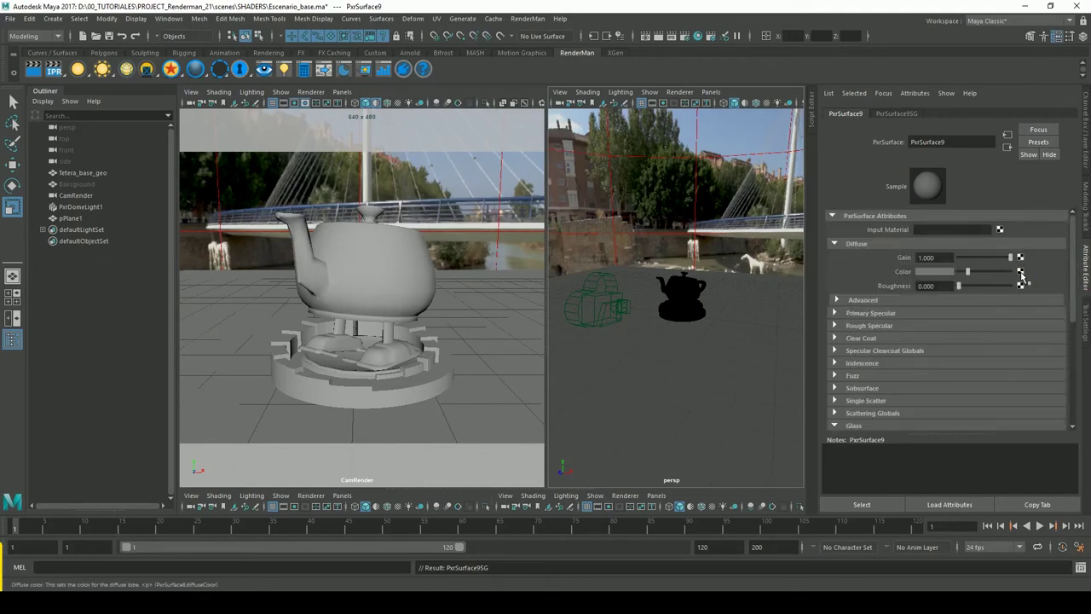
{"action": "left_click", "coordinate": [1023, 275]}
{"action": "left_click", "coordinate": [488, 274]}
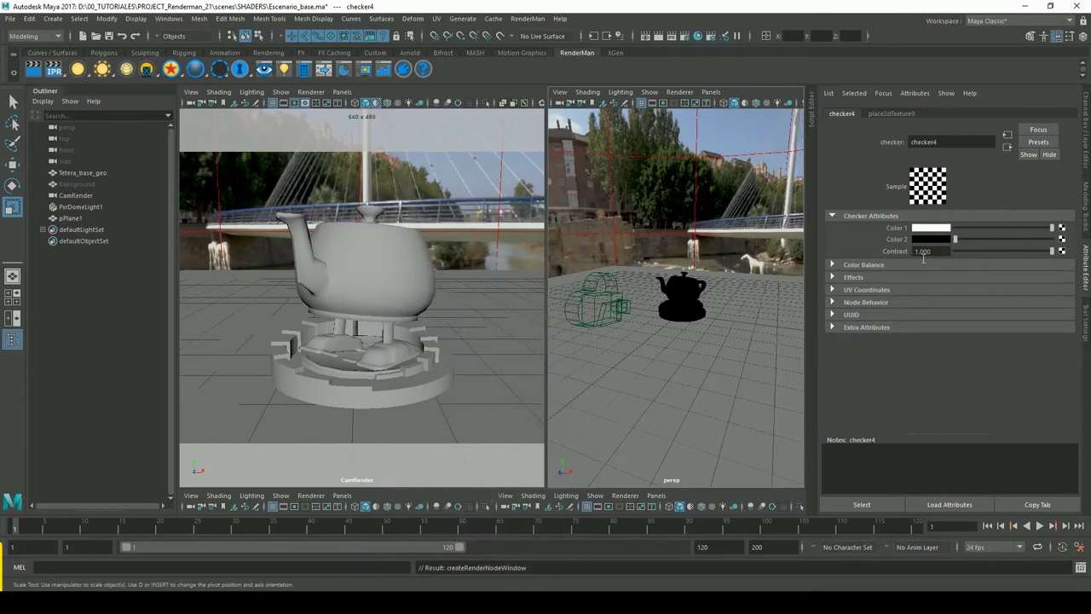
- Set the checker's place2dTexture Repeat UV to 10 by 10
{"action": "left_click", "coordinate": [892, 113]}
{"action": "left_click_drag", "start_coordinate": [939, 317], "coordinate": [836, 325]}
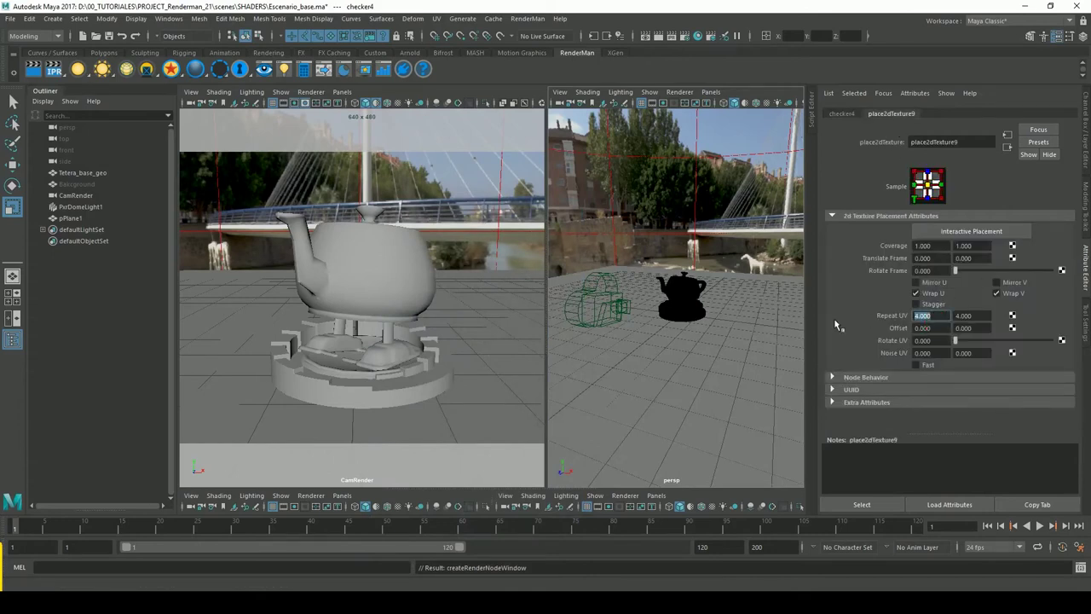
{"action": "key", "text": "Tab"}
{"action": "type", "text": "10"}
- Render the glass teapot on the checkered floor in IPR
{"action": "left_click", "coordinate": [61, 75]}
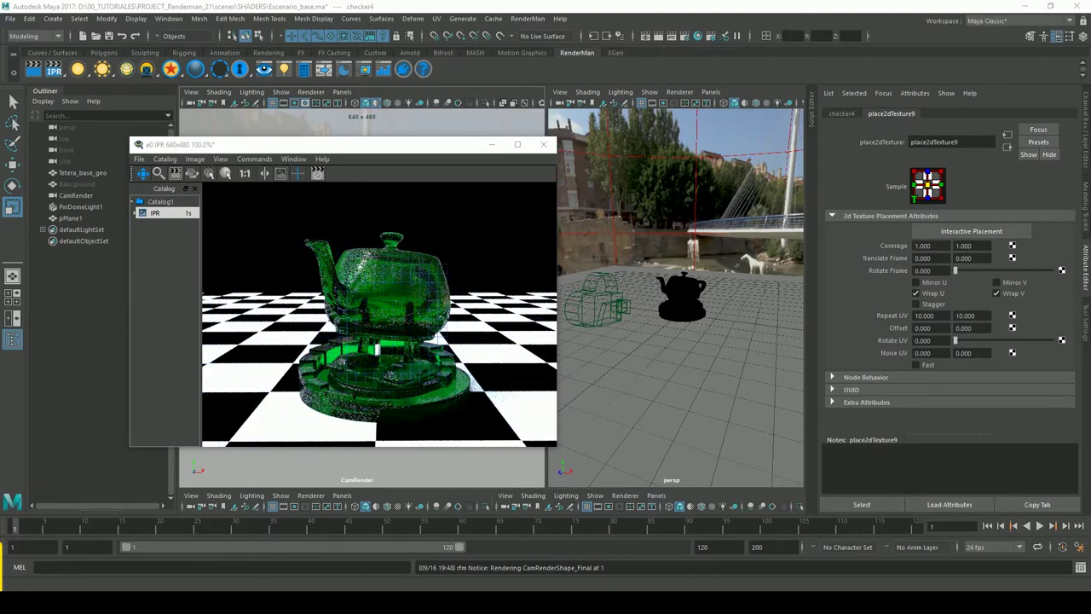
{"action": "left_click", "coordinate": [1086, 200]}
{"action": "left_click", "coordinate": [1087, 158]}
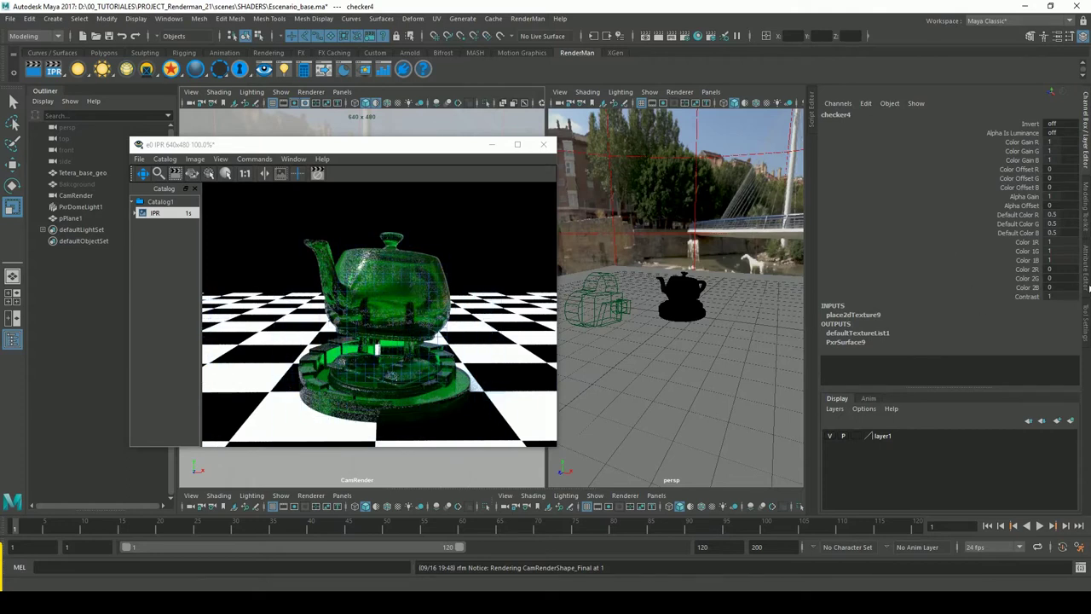
{"action": "left_click", "coordinate": [1088, 247]}
- Select the teapot and scroll to its PxrSurface8 Glass settings
{"action": "left_click", "coordinate": [844, 116]}
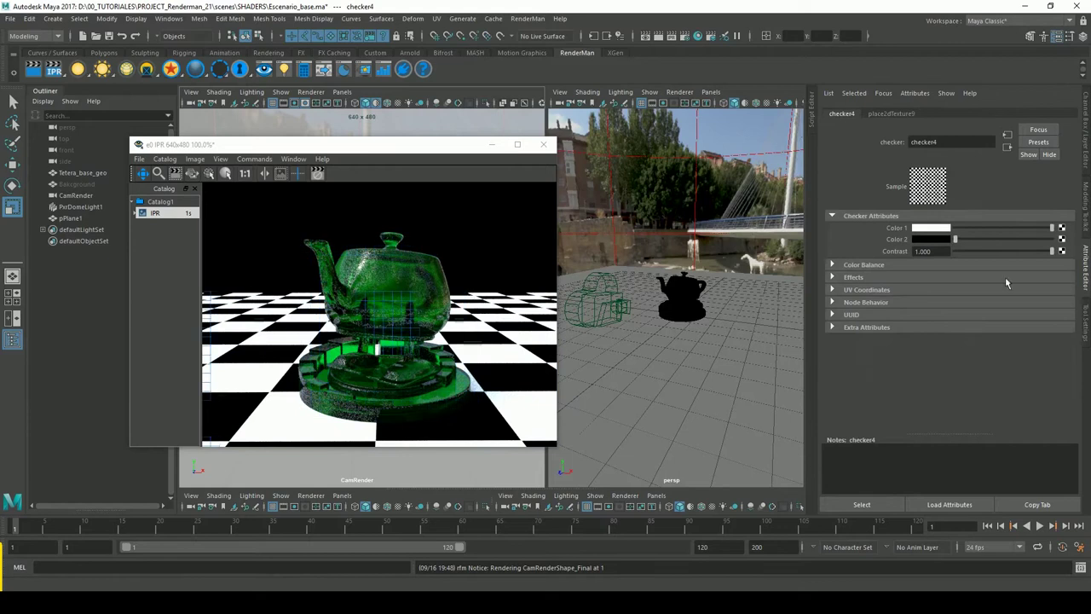
{"action": "left_click", "coordinate": [399, 277]}
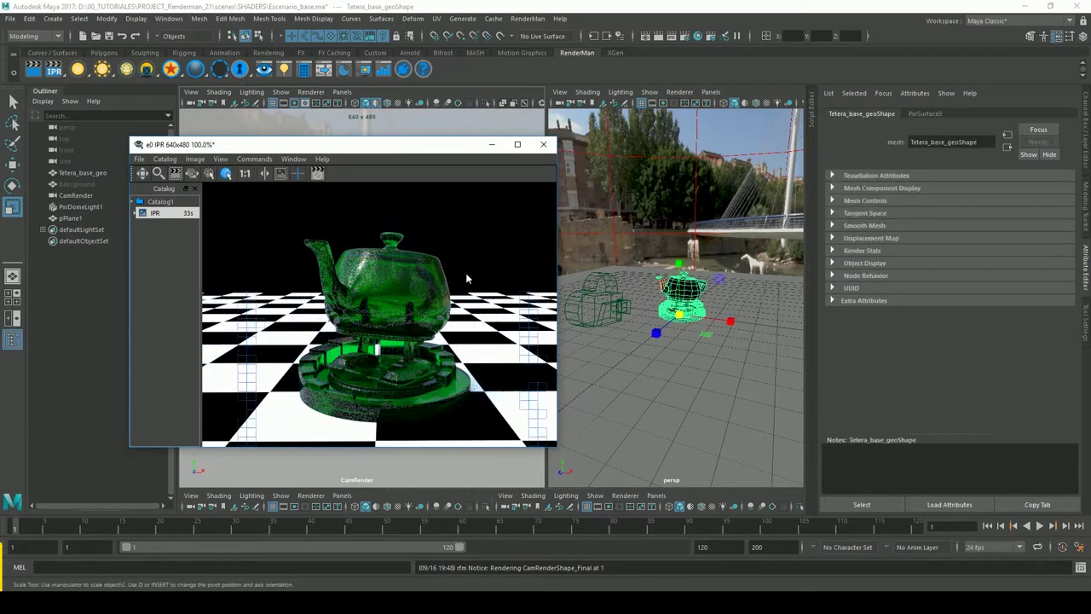
{"action": "left_click_drag", "start_coordinate": [1076, 230], "coordinate": [1076, 367]}
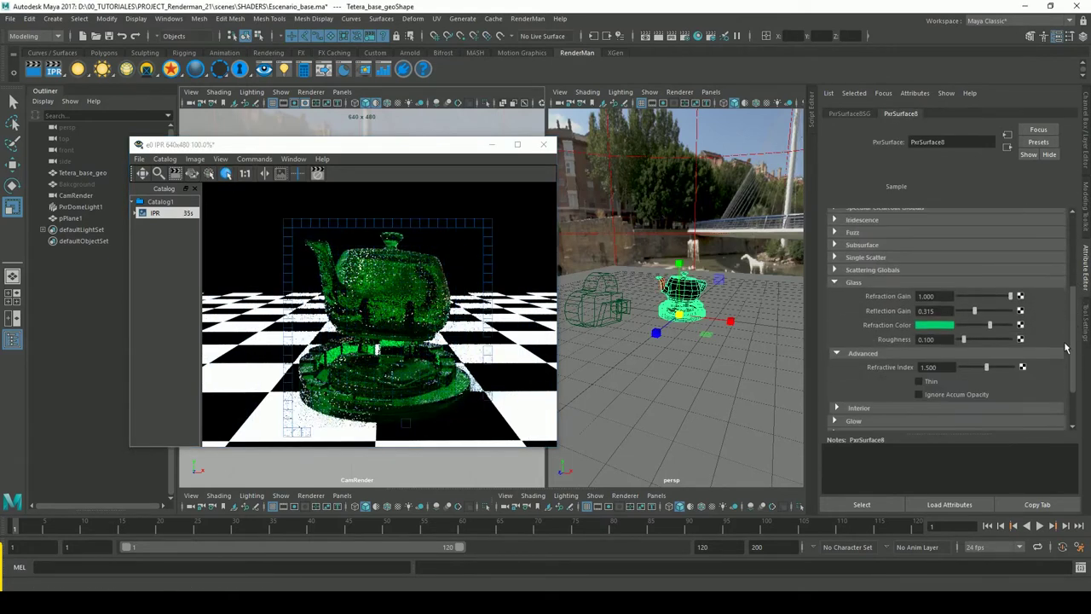
- Try teapot glass refractive indices of 1.0, 1.1, 3.0, then 1.3
{"action": "left_click", "coordinate": [934, 344]}
{"action": "type", "text": "1.1"}
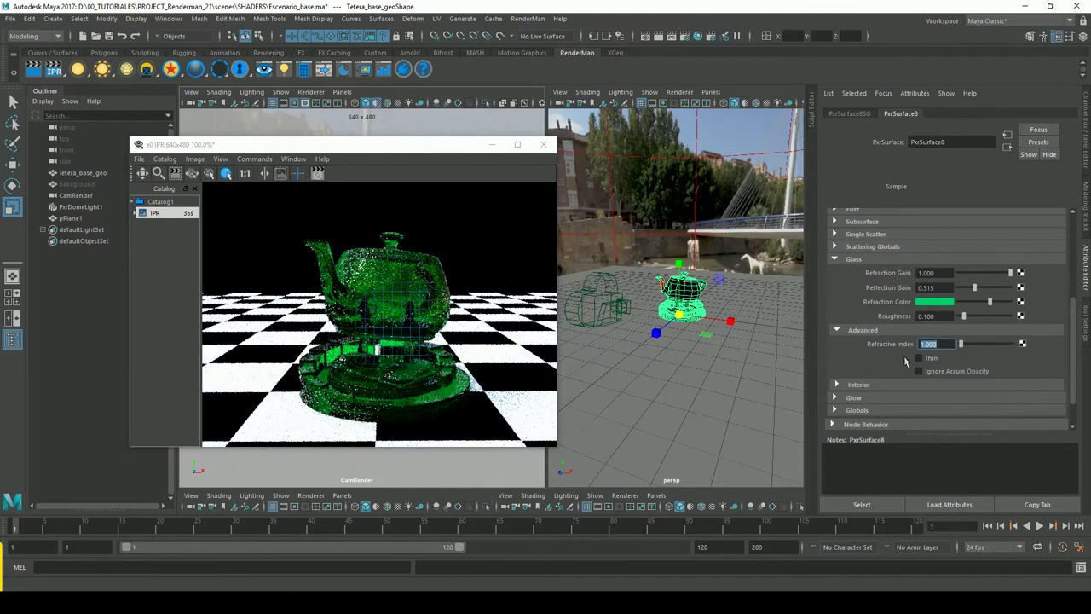
{"action": "key", "text": "Return"}
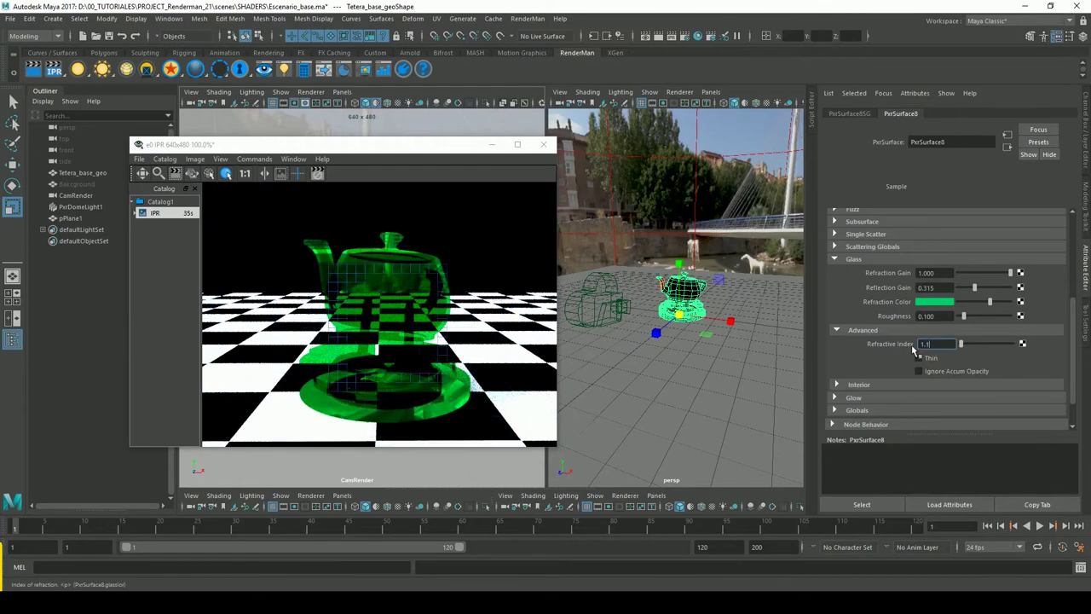
{"action": "type", "text": "1.1"}
{"action": "key", "text": "Return"}
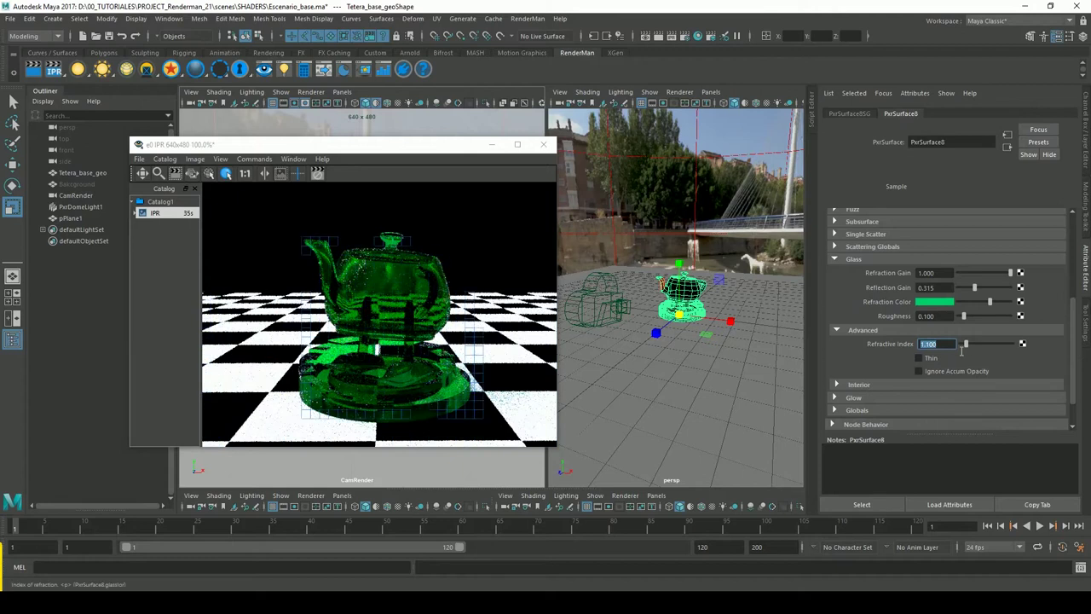
{"action": "type", "text": "3"}
{"action": "key", "text": "Return"}
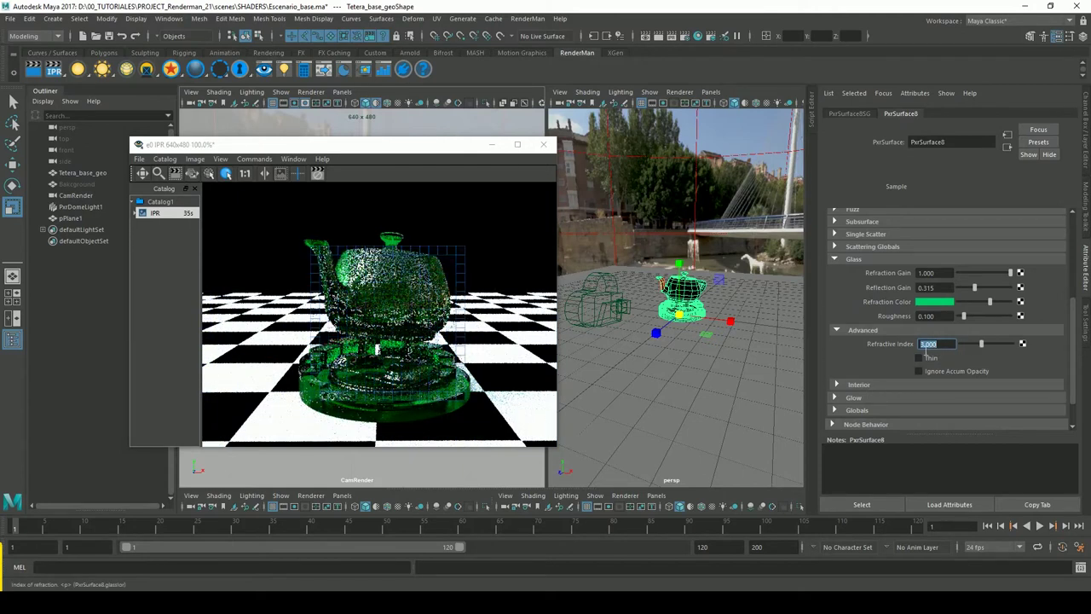
{"action": "type", "text": "1.3"}
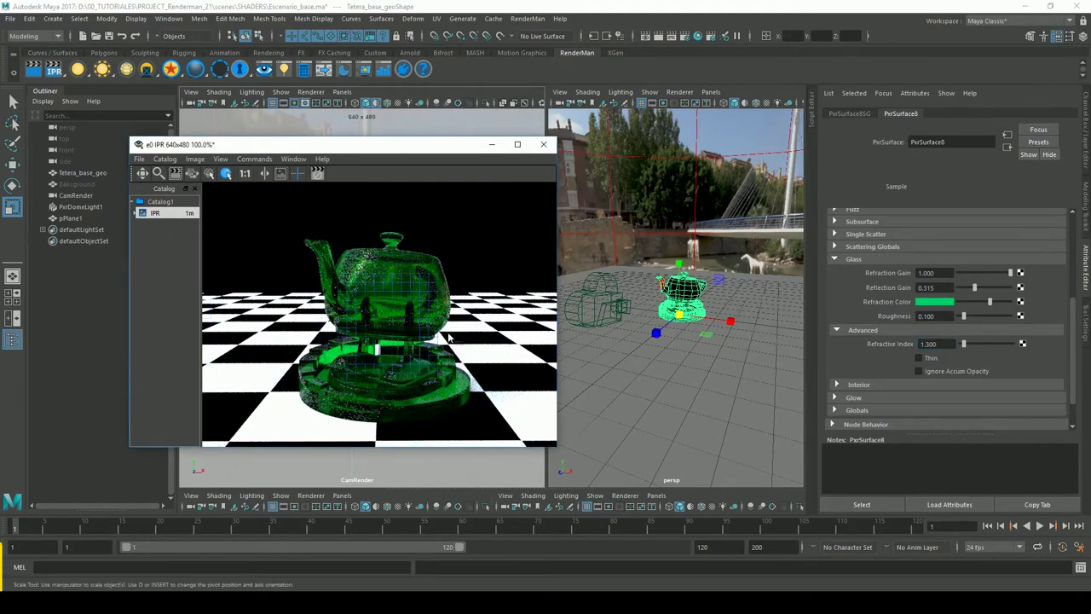
- Inspect the floor plane and dome light, then reselect the teapot
{"action": "left_click", "coordinate": [648, 367]}
{"action": "left_click", "coordinate": [690, 181]}
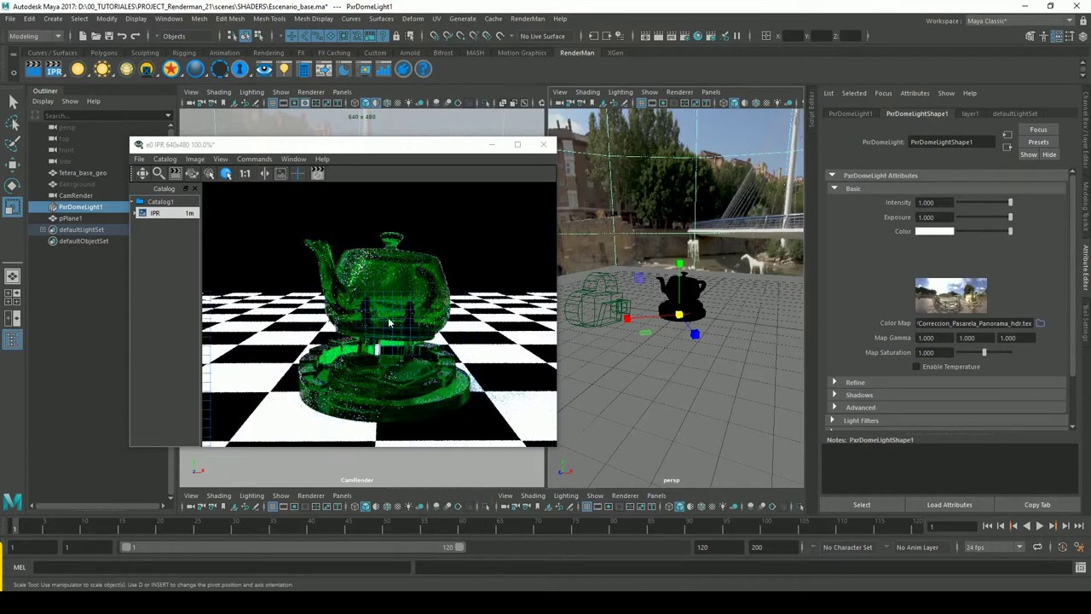
{"action": "left_click", "coordinate": [680, 291]}
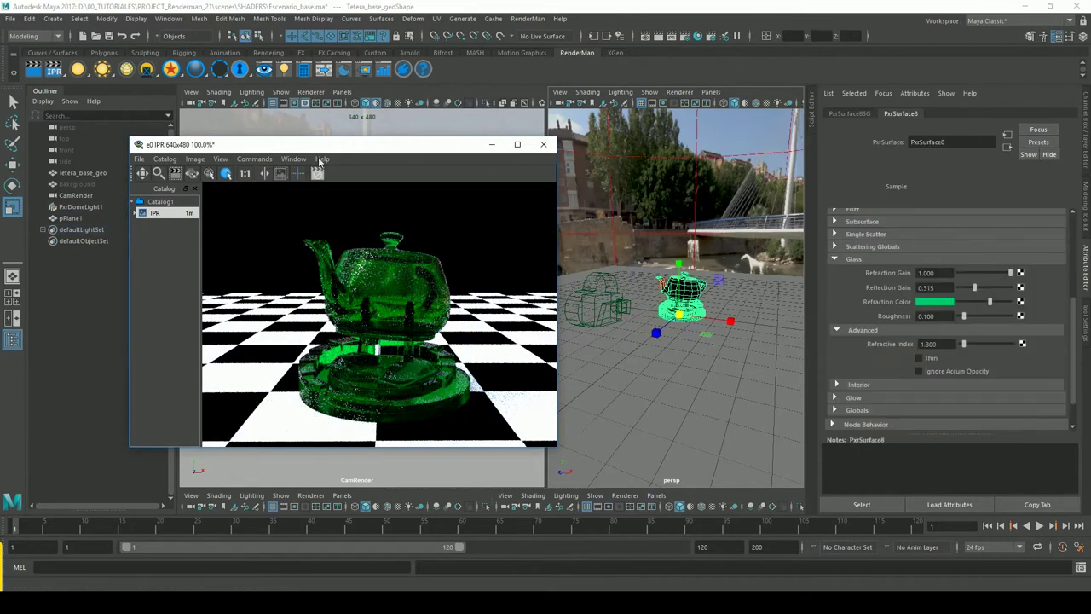
- Show only the IPR render's alpha channel and open RenderMan Render Settings behind the main window
{"action": "left_click", "coordinate": [221, 160]}
{"action": "mouse_move", "coordinate": [239, 271]}
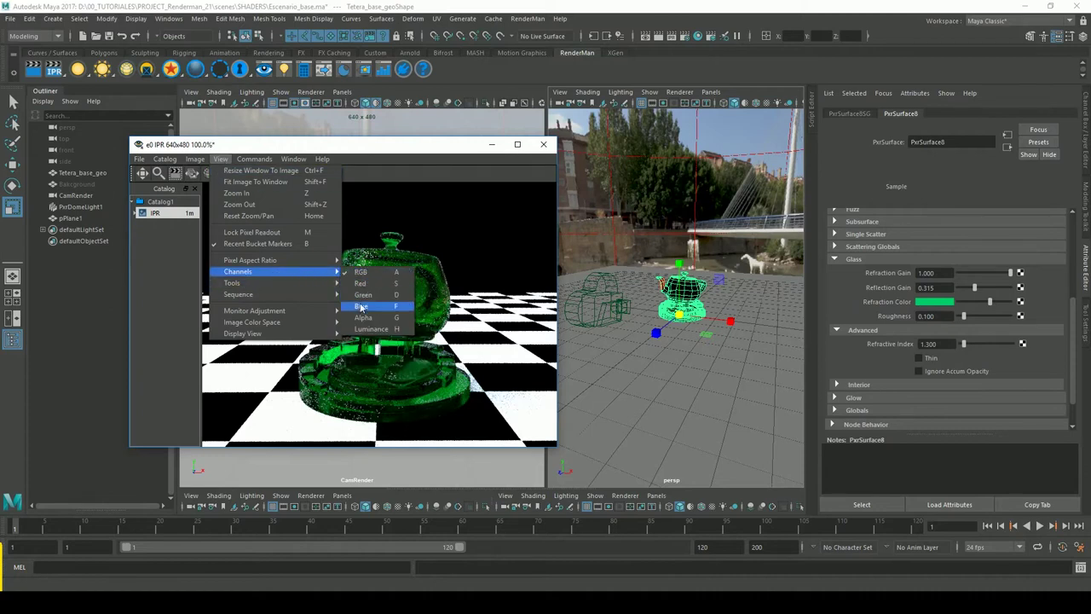
{"action": "left_click", "coordinate": [363, 318]}
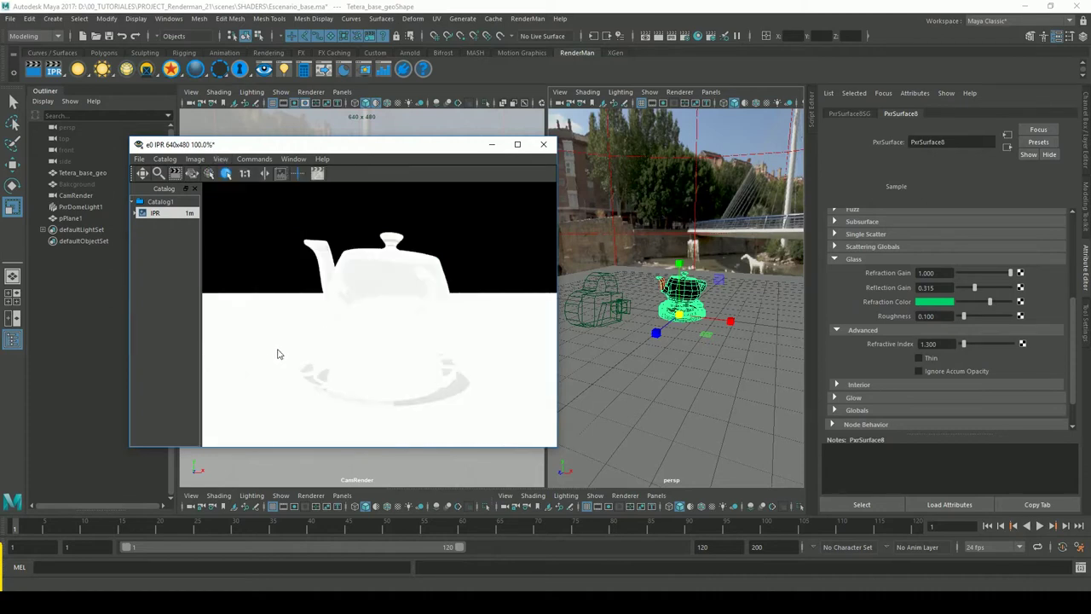
{"action": "left_click", "coordinate": [696, 35]}
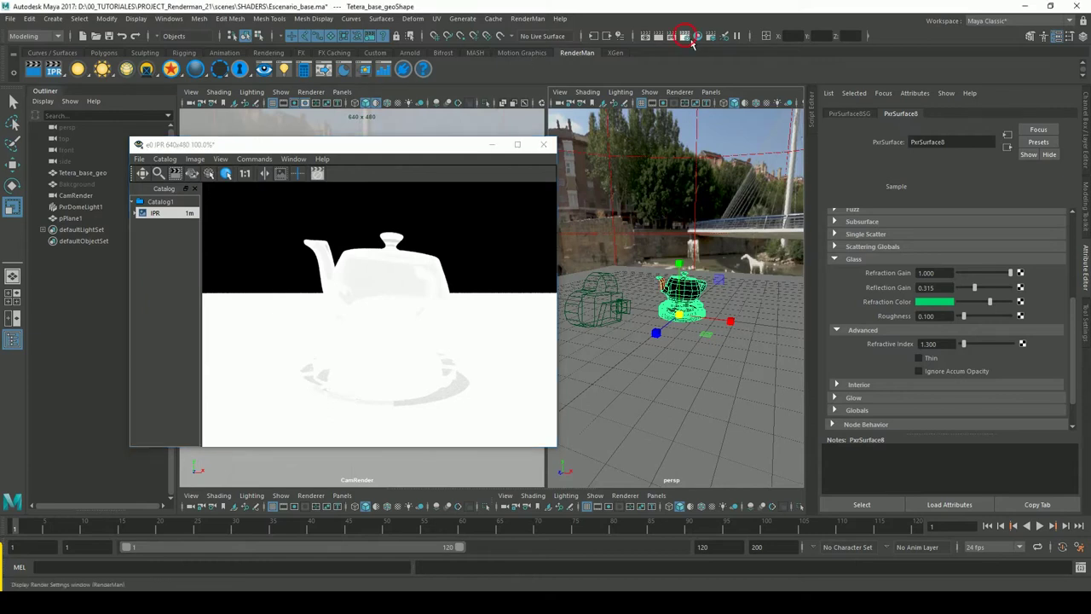
{"action": "left_click_drag", "start_coordinate": [276, 111], "coordinate": [833, 113]}
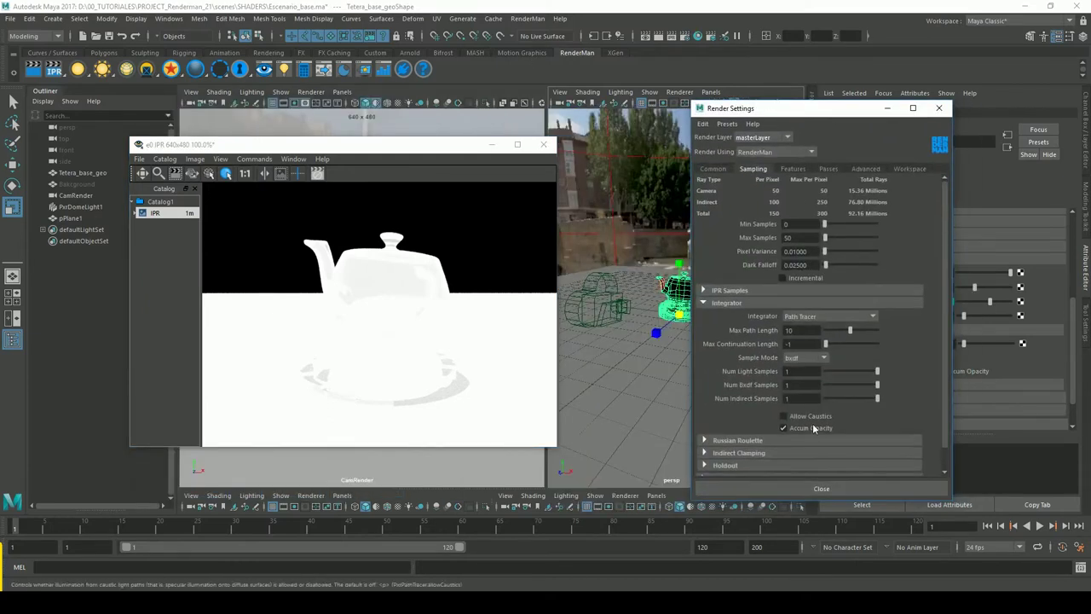
{"action": "left_click", "coordinate": [961, 129]}
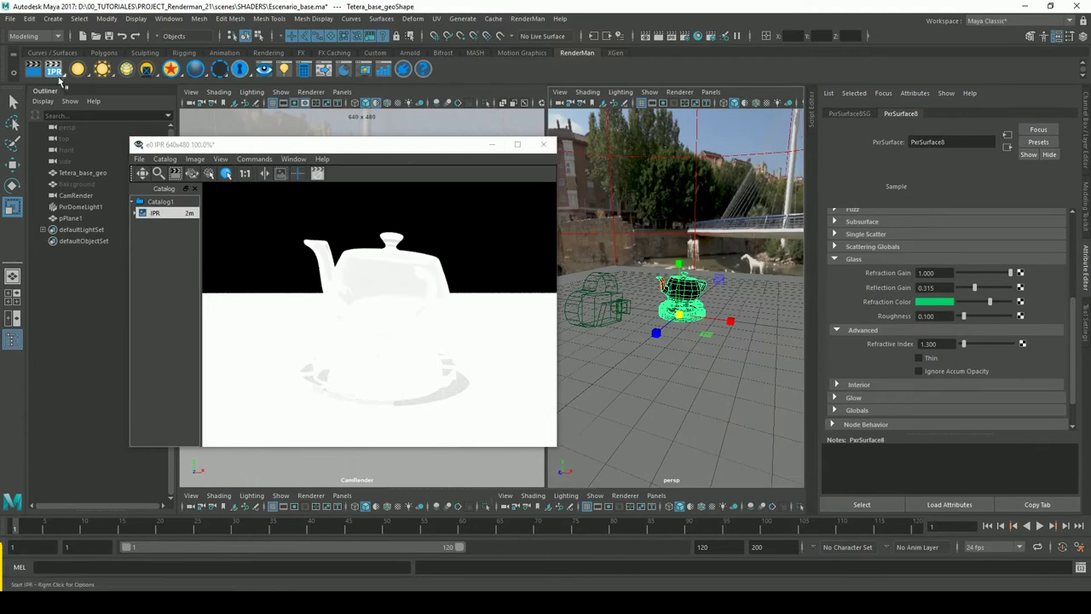
- Render the scene into the Render View and view its alpha channel
{"action": "left_click", "coordinate": [34, 72]}
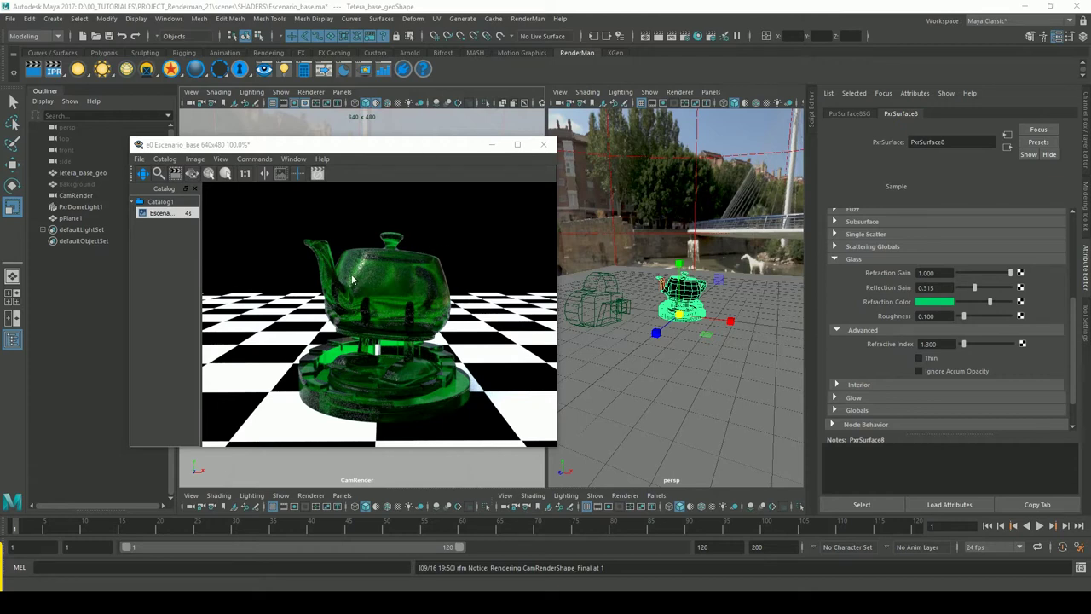
{"action": "left_click", "coordinate": [220, 158]}
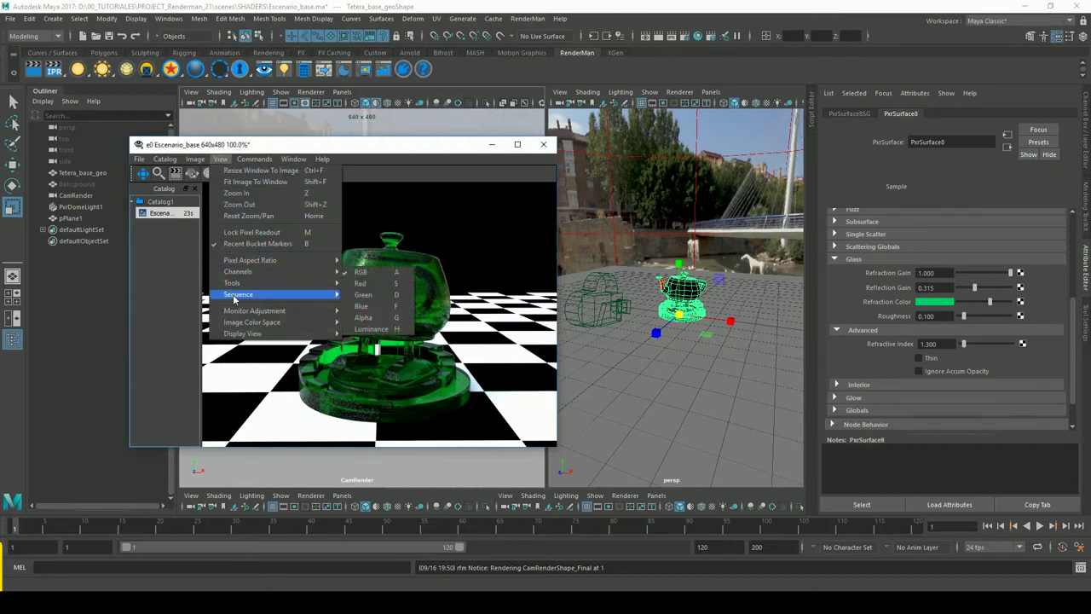
{"action": "mouse_move", "coordinate": [238, 272]}
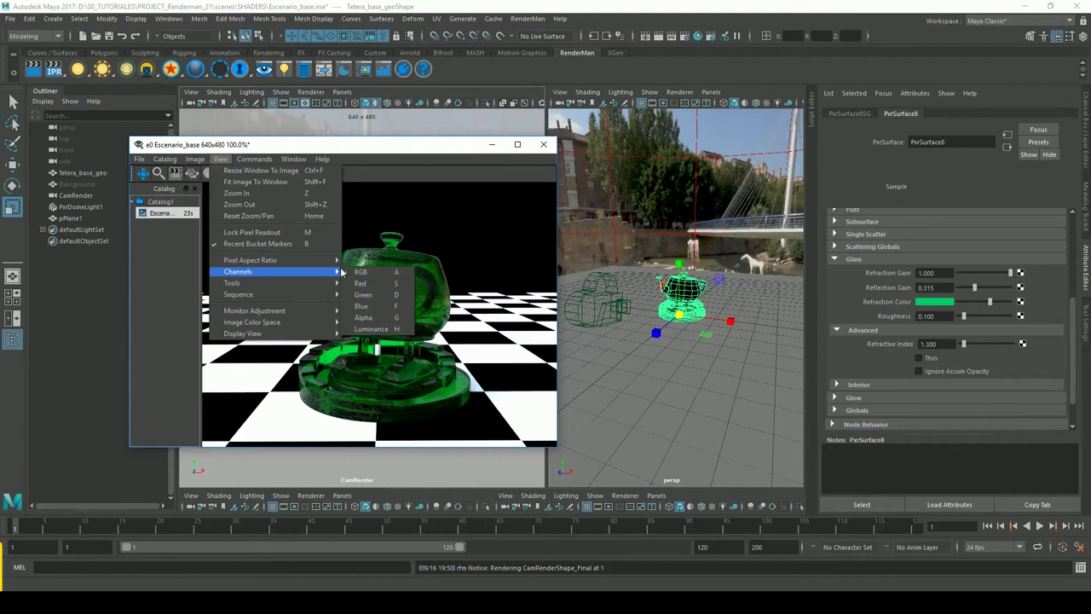
{"action": "left_click", "coordinate": [364, 317]}
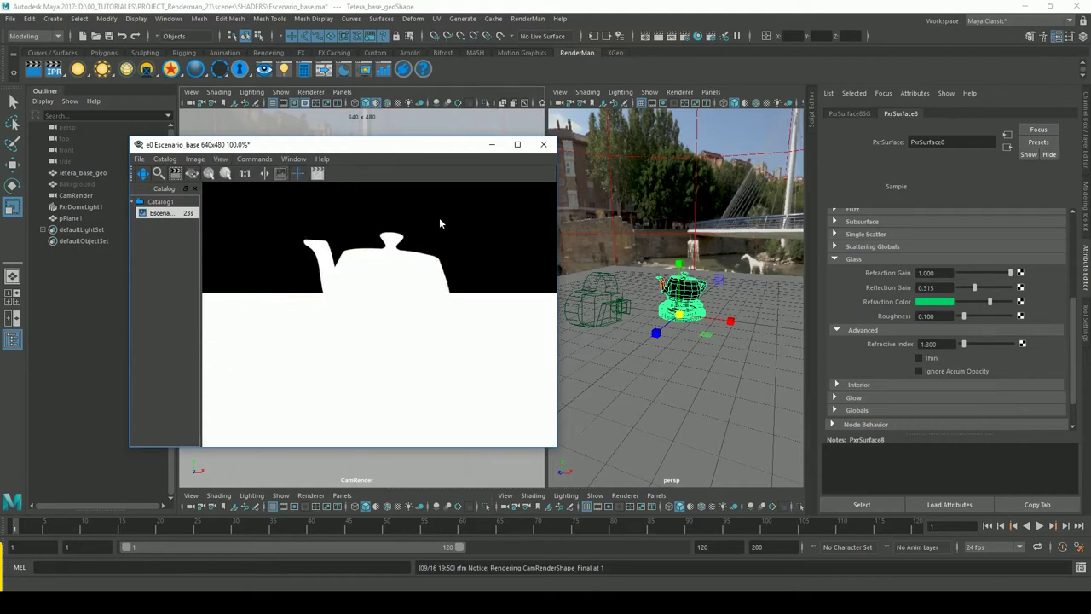
- Return the render view to RGB and send a RenderMan batch render to LocalQueue
{"action": "left_click", "coordinate": [220, 161]}
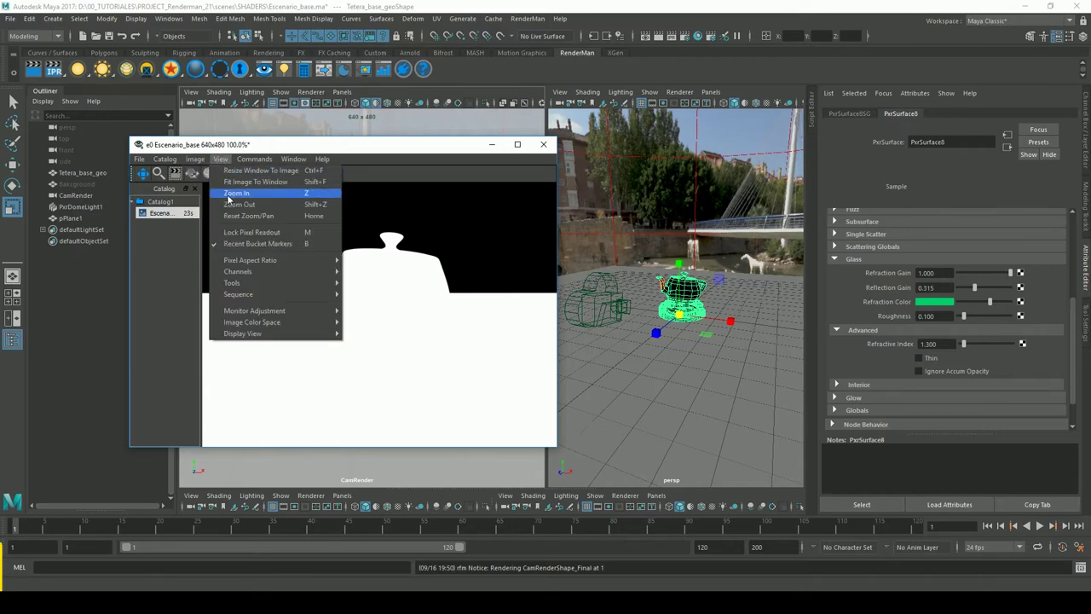
{"action": "mouse_move", "coordinate": [239, 271]}
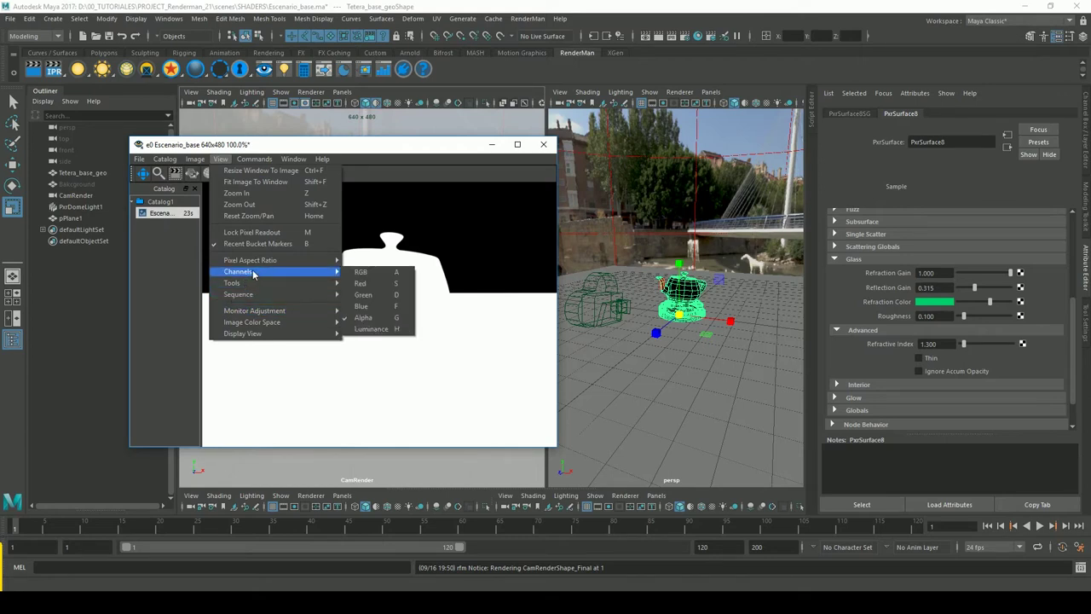
{"action": "left_click", "coordinate": [405, 272]}
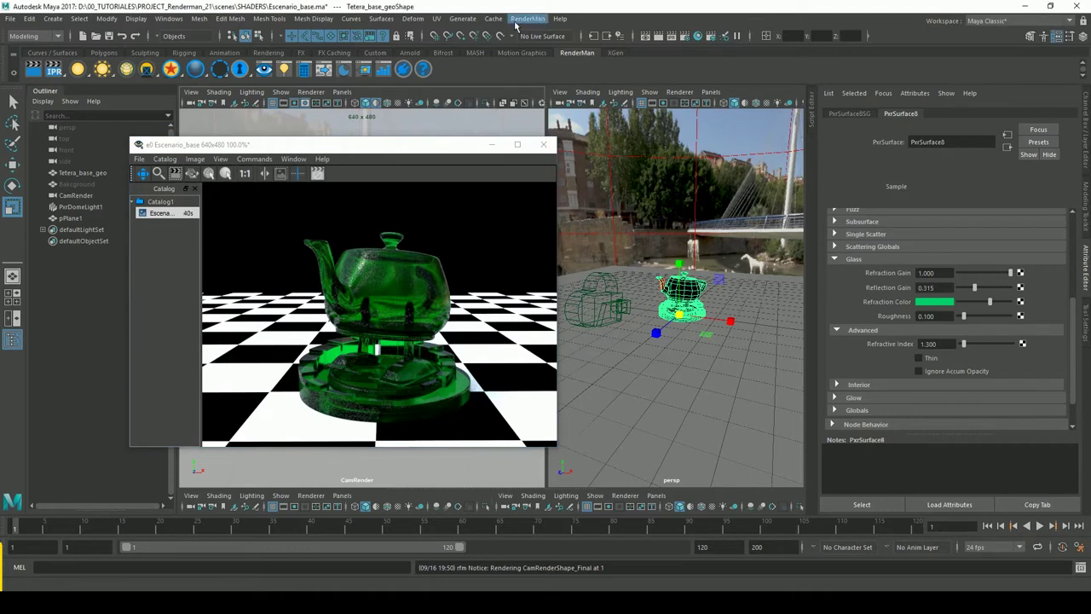
{"action": "left_click", "coordinate": [528, 18]}
{"action": "left_click", "coordinate": [535, 76]}
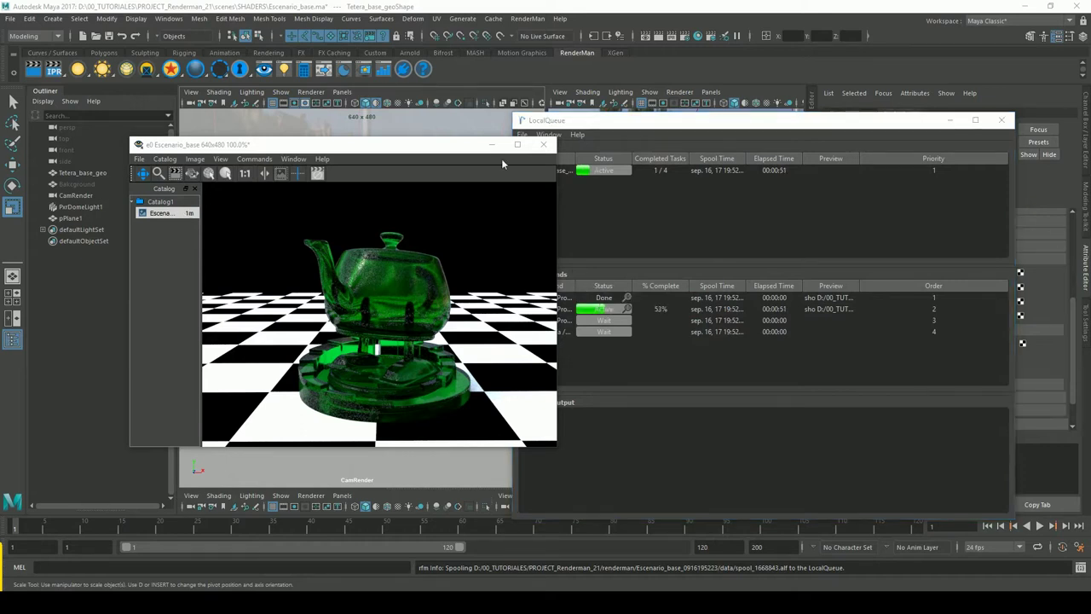
- Move the Render View aside, let LocalQueue finish all 4 tasks, and minimize it
{"action": "left_click_drag", "start_coordinate": [443, 150], "coordinate": [388, 142]}
{"action": "left_click", "coordinate": [999, 122]}
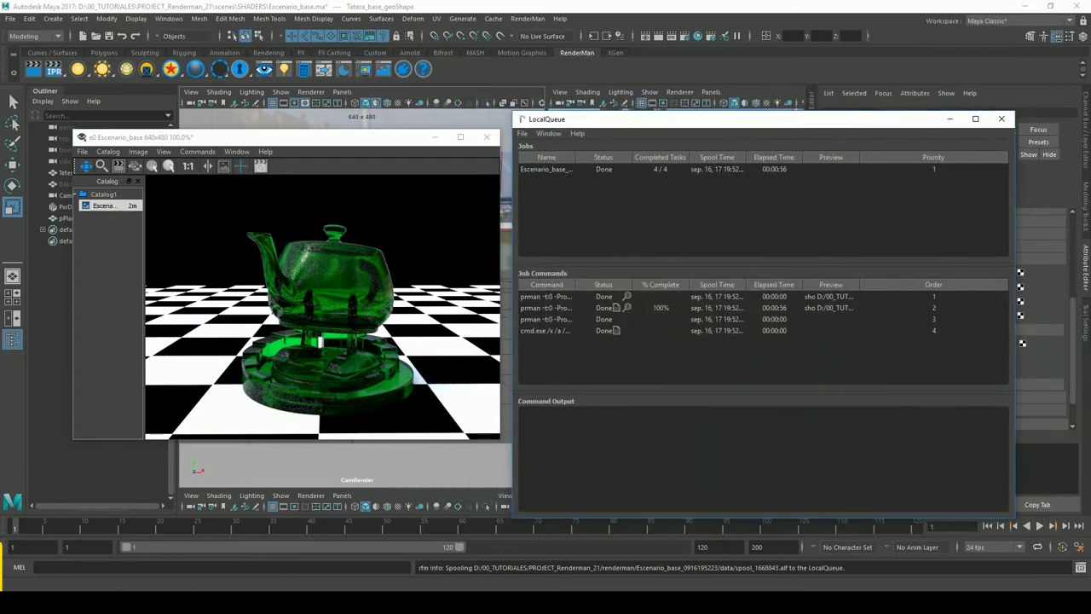
{"action": "left_click", "coordinate": [396, 216]}
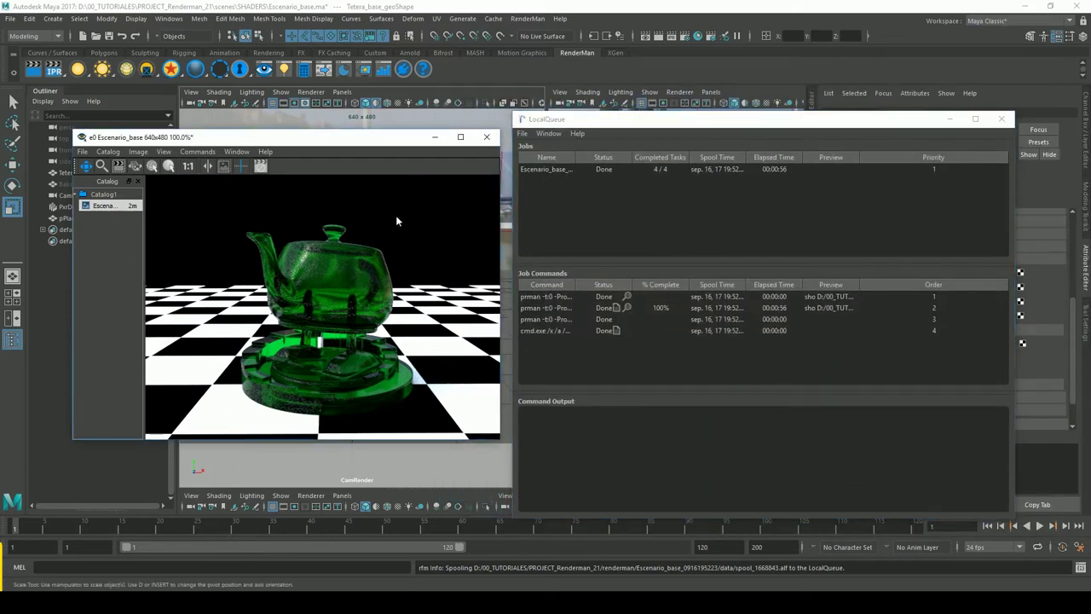
{"action": "left_click", "coordinate": [950, 122]}
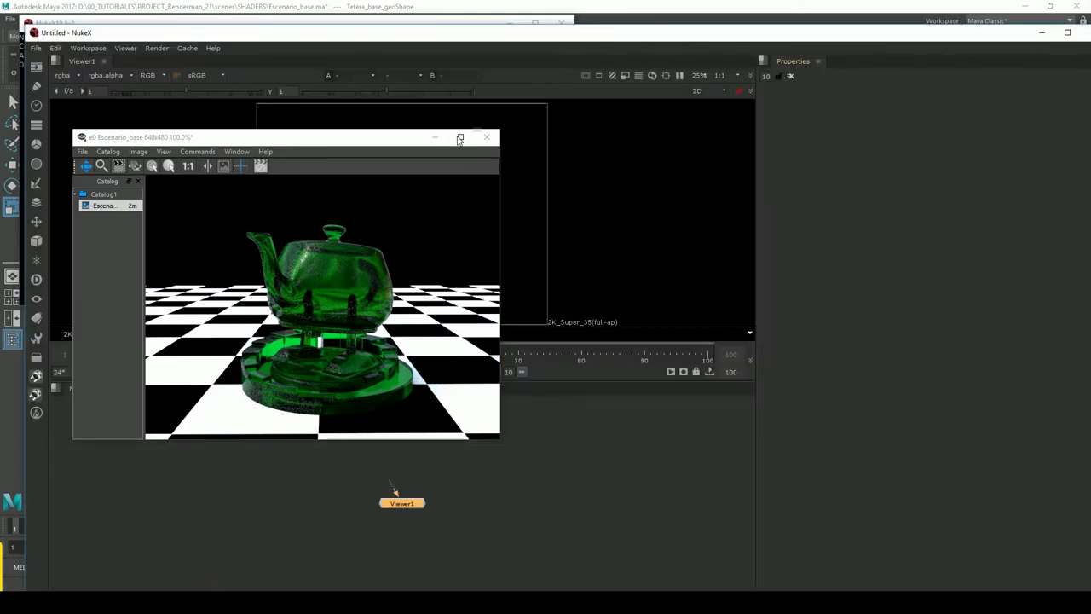
- Maximize NukeX and browse to the Escenario_base render's images folder
{"action": "left_click", "coordinate": [435, 137]}
{"action": "left_click", "coordinate": [1067, 32]}
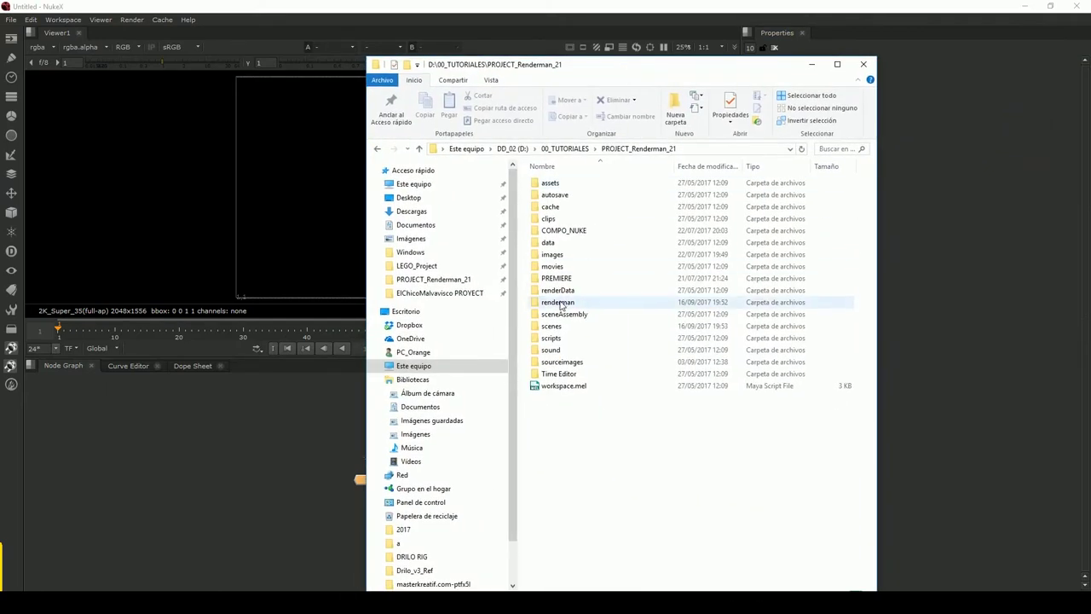
{"action": "double_click", "coordinate": [566, 305]}
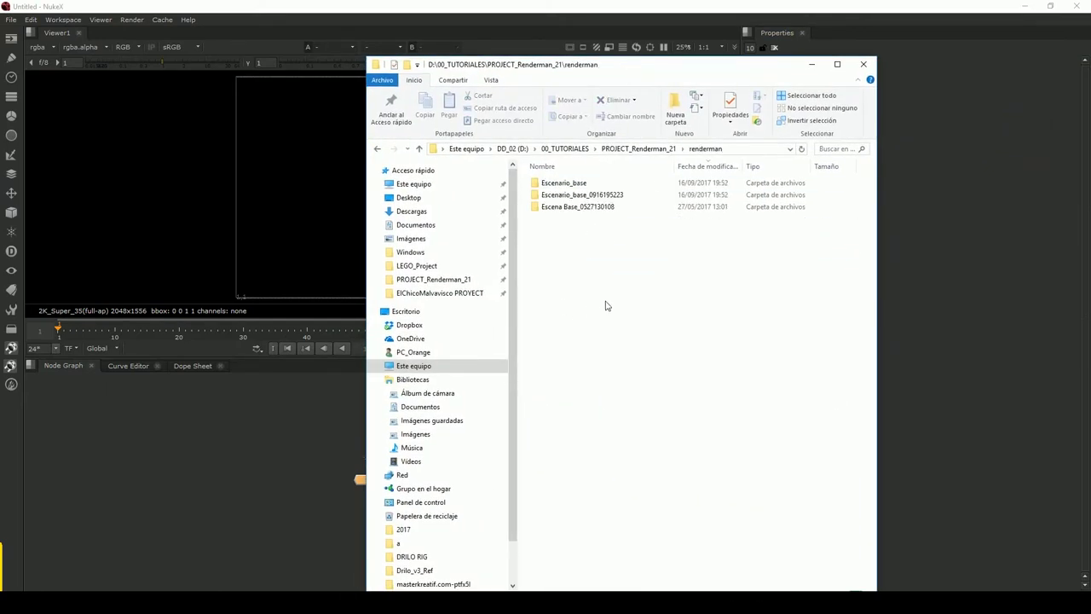
{"action": "left_click", "coordinate": [597, 196]}
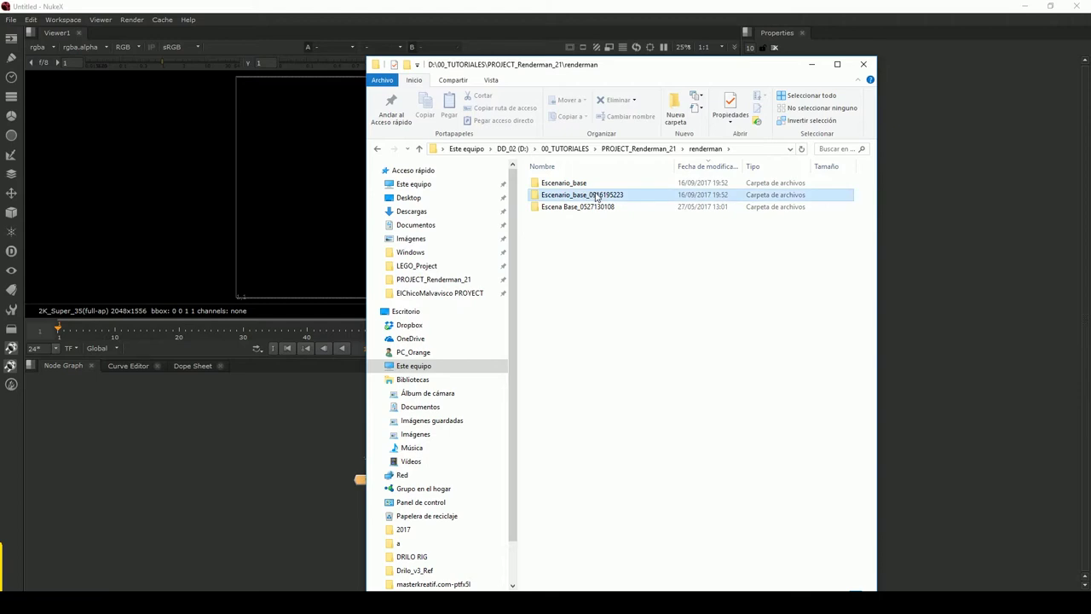
{"action": "double_click", "coordinate": [597, 196]}
{"action": "double_click", "coordinate": [567, 195]}
- Import Escenario_base.exr as Read1 and connect it to Viewer1
{"action": "left_click_drag", "start_coordinate": [568, 217], "coordinate": [235, 469]}
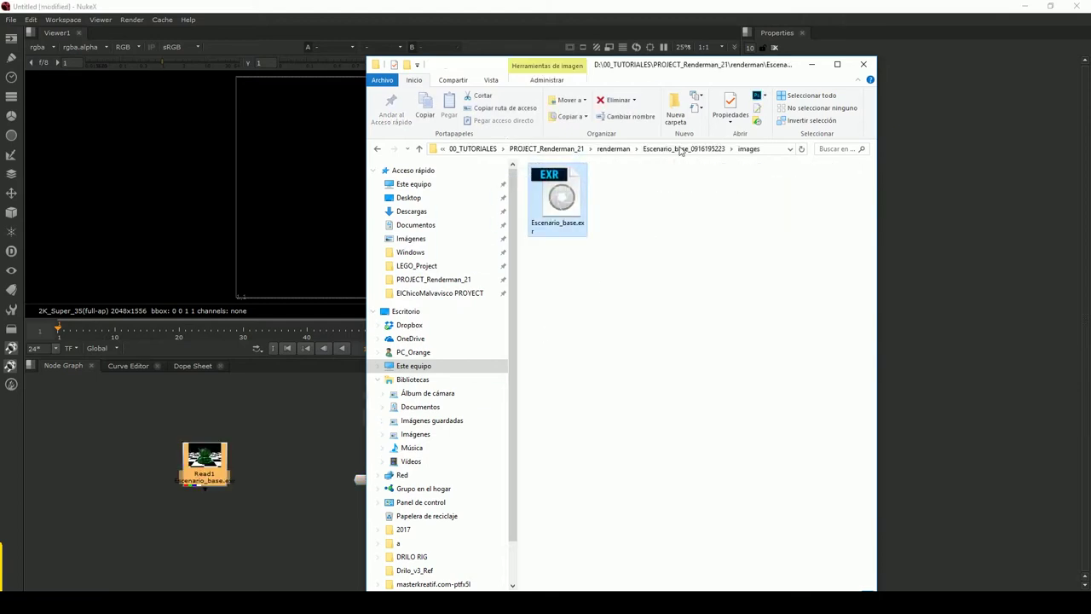
{"action": "left_click", "coordinate": [370, 469]}
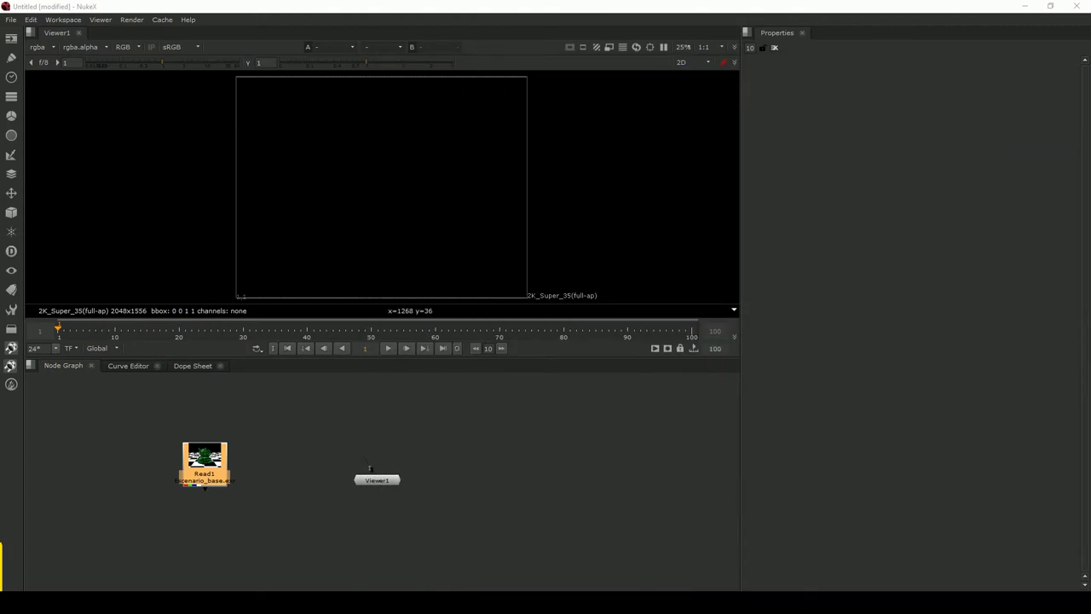
{"action": "left_click_drag", "start_coordinate": [224, 447], "coordinate": [340, 404]}
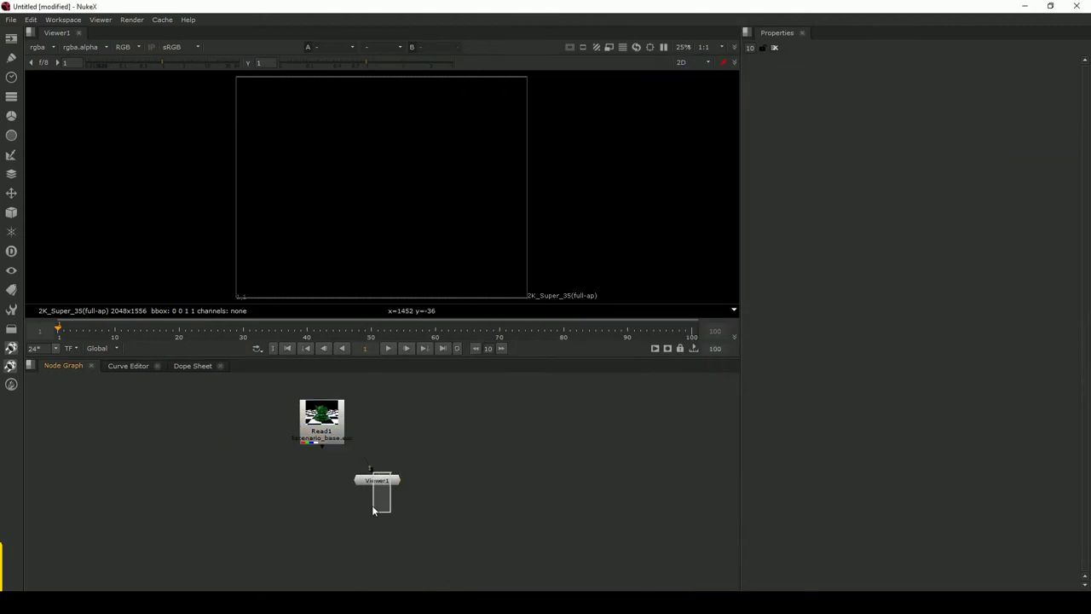
{"action": "left_click_drag", "start_coordinate": [342, 452], "coordinate": [395, 474]}
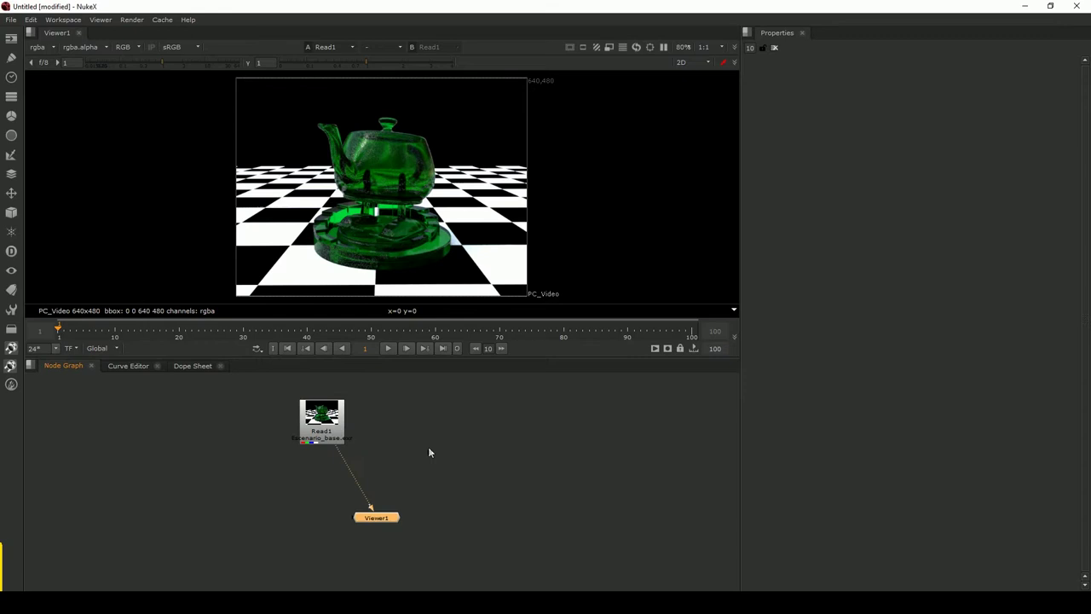
- Check the render's alpha channel in the viewer, then return to RGB
{"action": "left_click", "coordinate": [136, 47]}
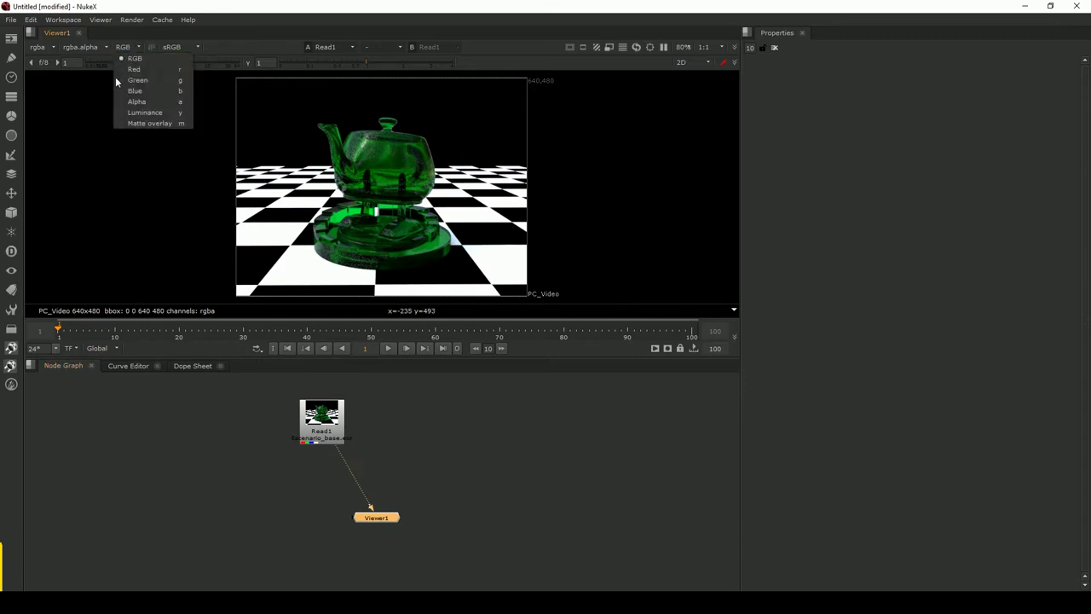
{"action": "left_click", "coordinate": [136, 102]}
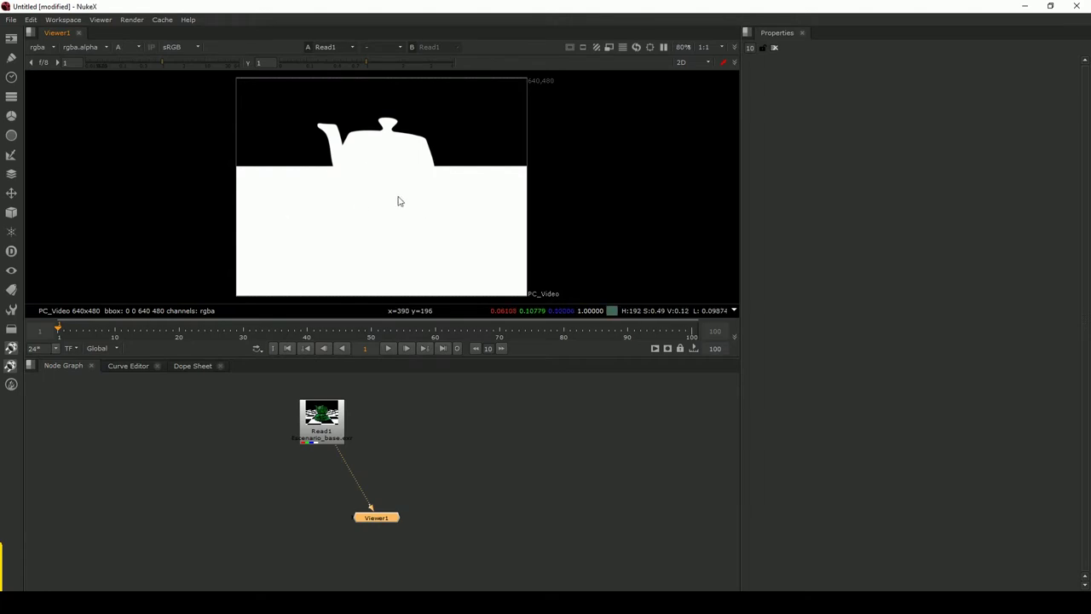
{"action": "left_click", "coordinate": [138, 49]}
{"action": "left_click", "coordinate": [132, 58]}
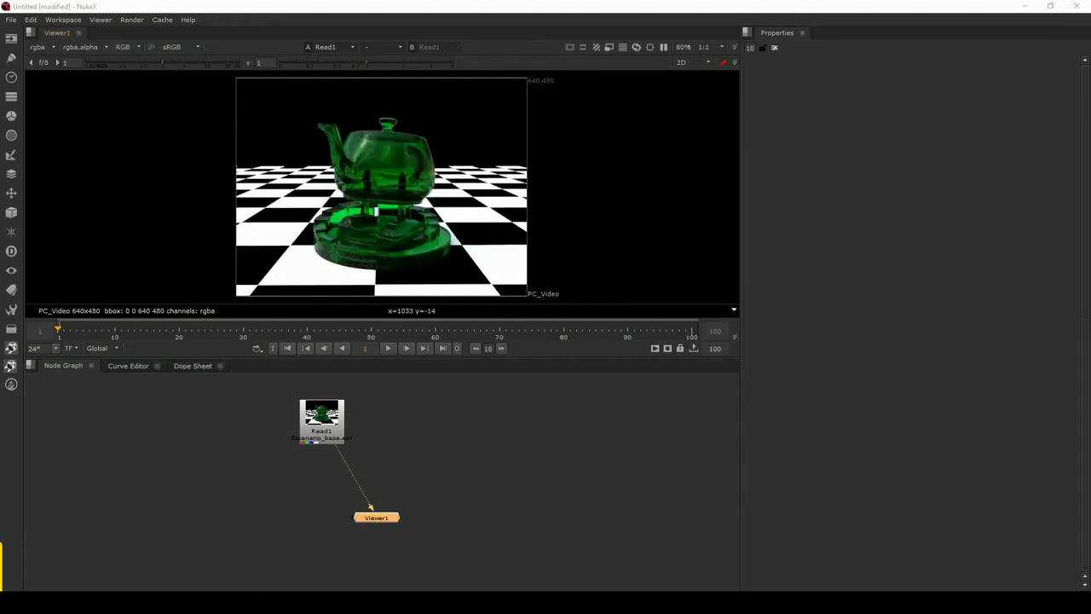
- Add dos.jpg as Read2 and merge the teapot render over it with Merge1
{"action": "mouse_move", "coordinate": [677, 441]}
{"action": "left_mouse_down"}
{"action": "mouse_move", "coordinate": [533, 437]}
{"action": "mouse_move", "coordinate": [472, 416]}
{"action": "left_mouse_up"}
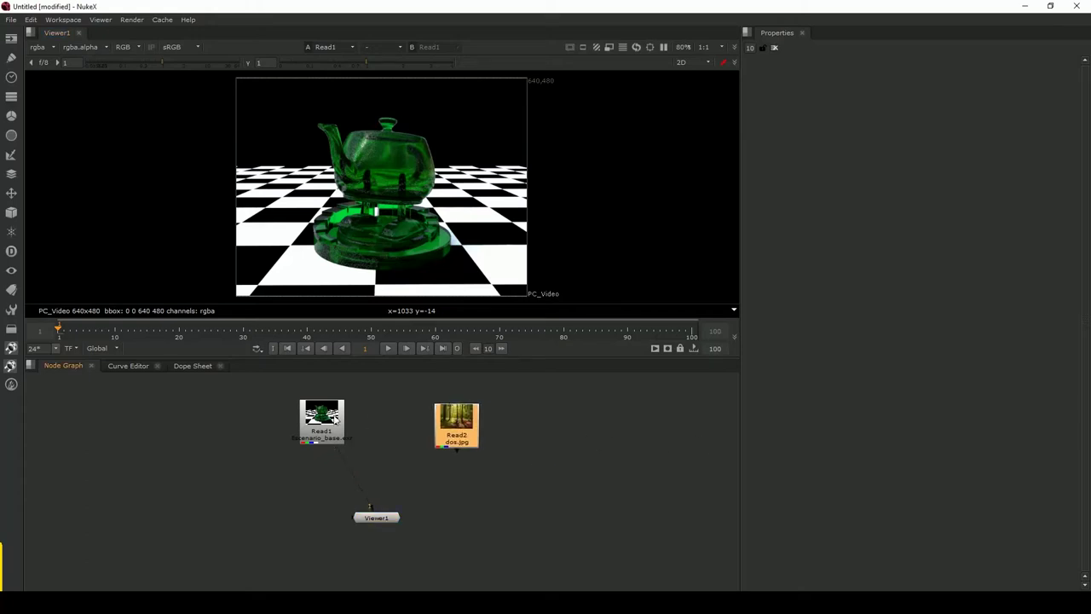
{"action": "left_click", "coordinate": [321, 416]}
{"action": "left_click", "coordinate": [461, 418], "text": "shift"}
{"action": "key", "text": "m"}
{"action": "left_click_drag", "start_coordinate": [431, 458], "coordinate": [343, 474]}
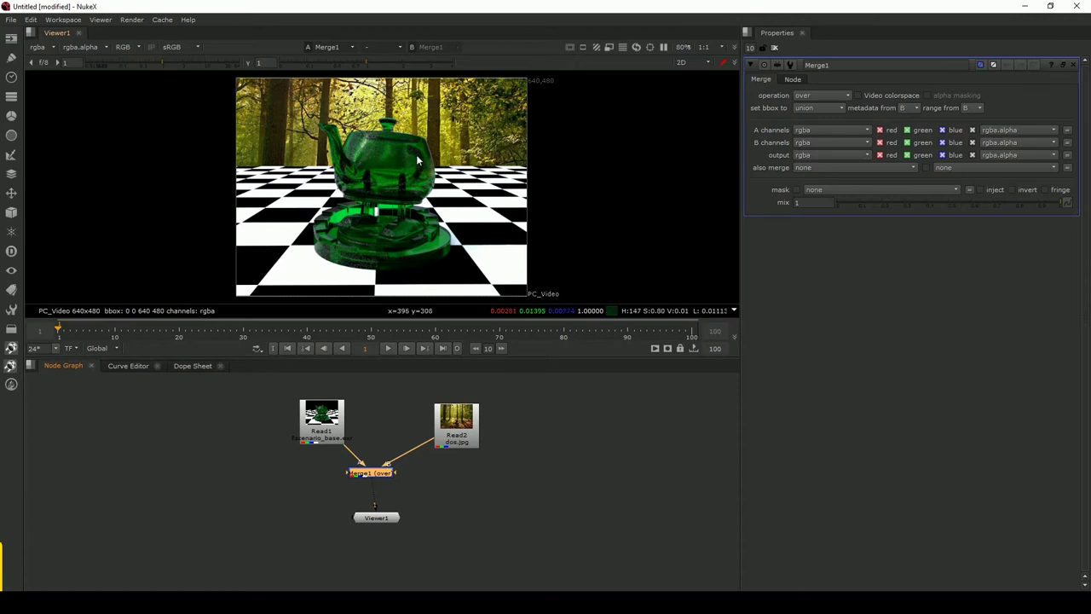
{"action": "left_click", "coordinate": [333, 433]}
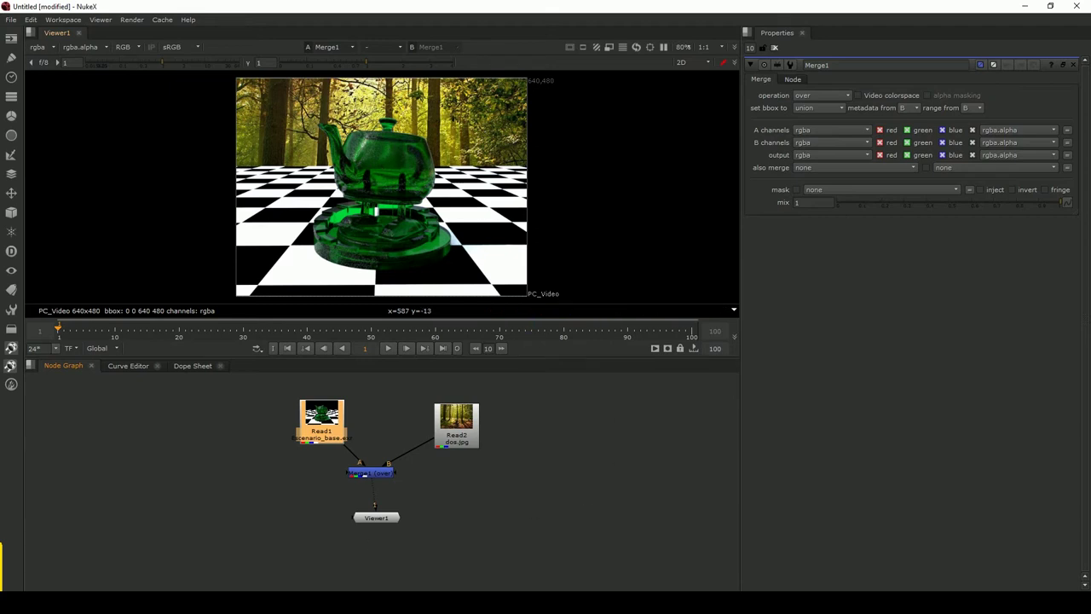
{"action": "left_click", "coordinate": [399, 602]}
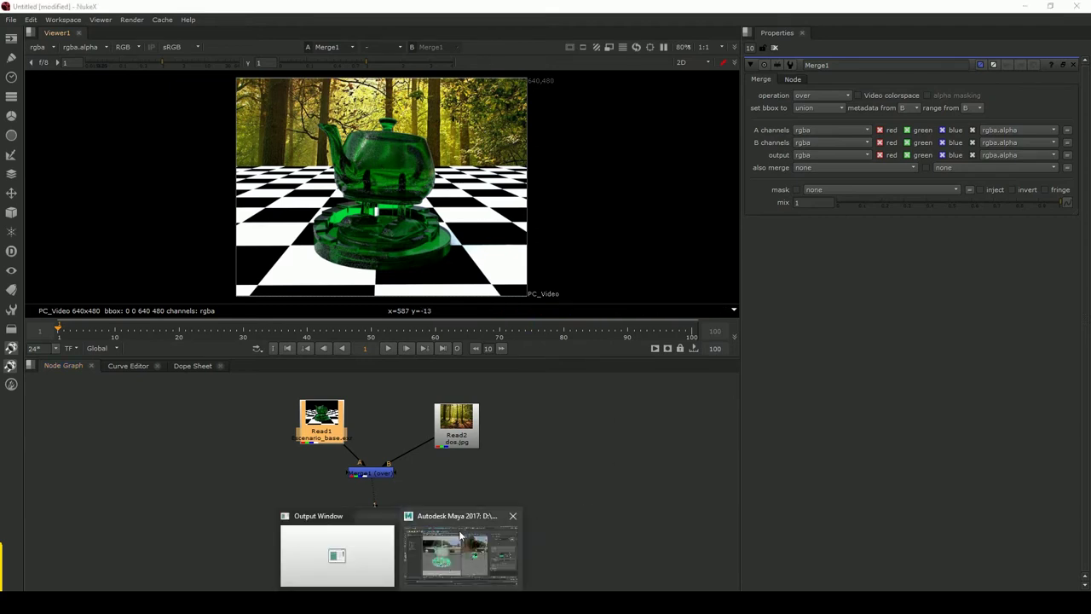
- Enable Accum Opacity under Sampling > Integrator in RenderMan Render Settings, then close the window
{"action": "left_click", "coordinate": [460, 536]}
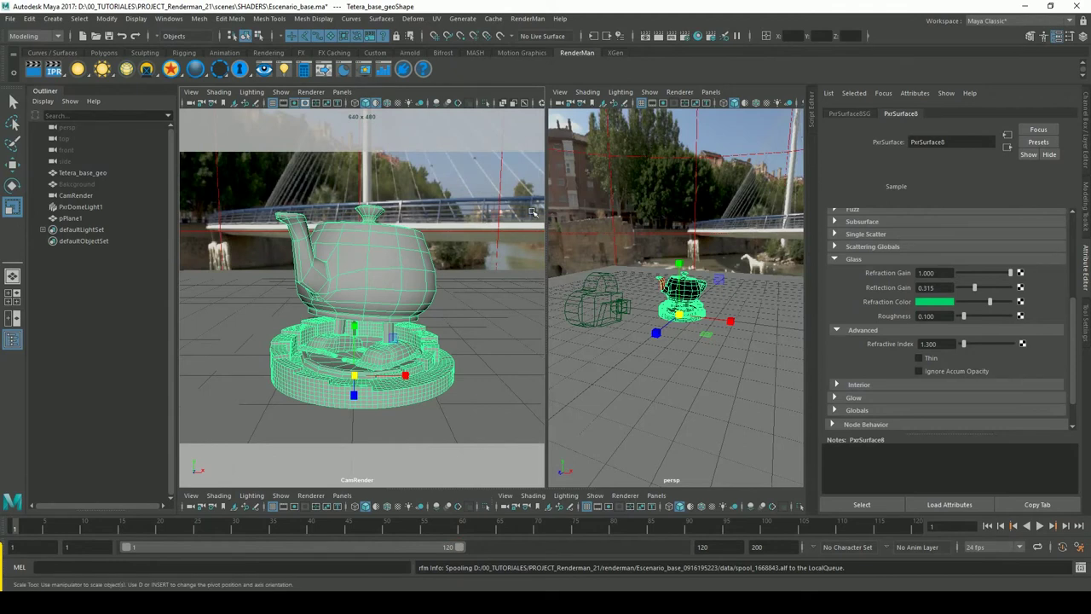
{"action": "left_click", "coordinate": [524, 19]}
{"action": "left_click", "coordinate": [525, 23]}
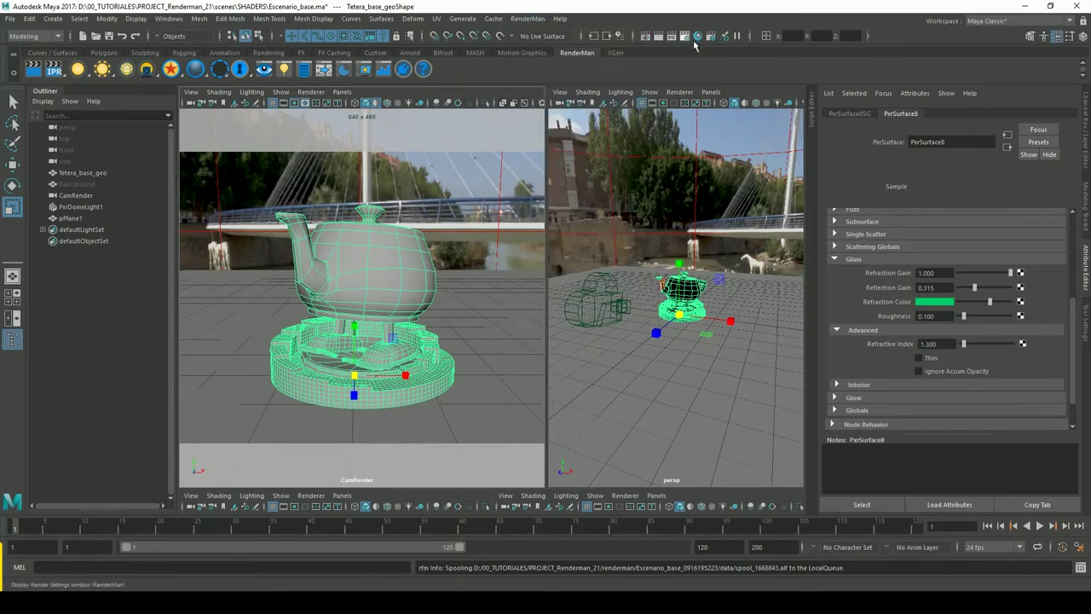
{"action": "left_click", "coordinate": [527, 18]}
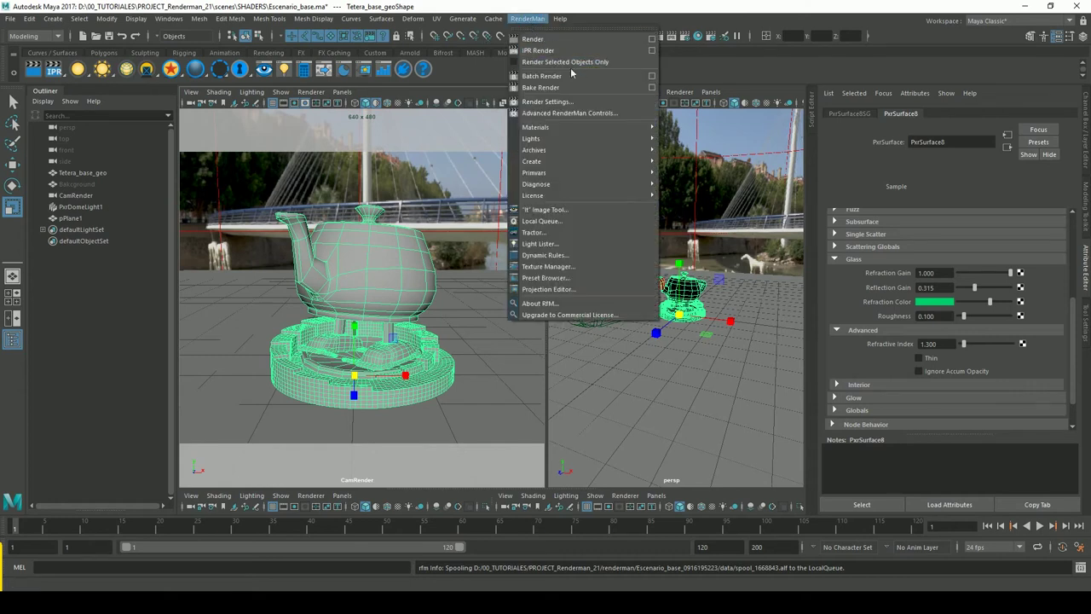
{"action": "left_click", "coordinate": [552, 102]}
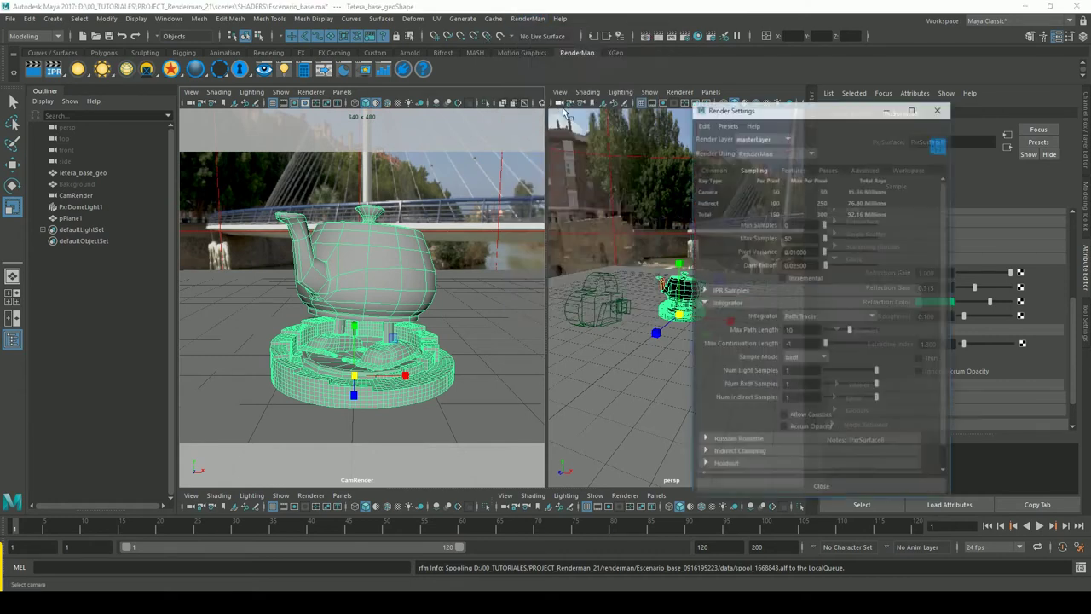
{"action": "left_click_drag", "start_coordinate": [792, 112], "coordinate": [704, 101]}
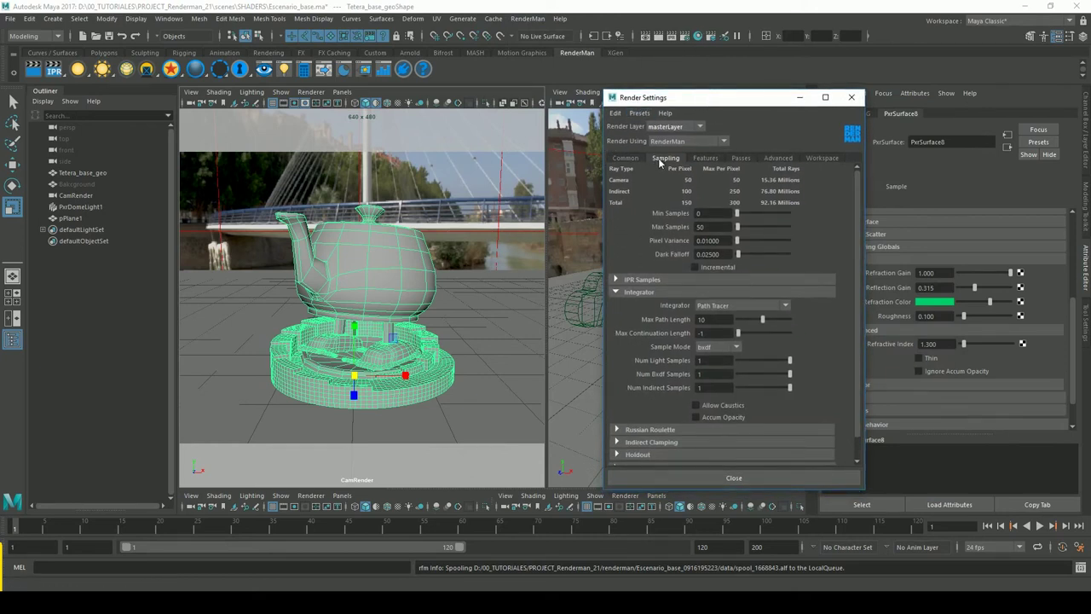
{"action": "left_click", "coordinate": [631, 292]}
{"action": "left_click", "coordinate": [661, 293]}
{"action": "left_click", "coordinate": [709, 416]}
{"action": "left_click", "coordinate": [727, 474]}
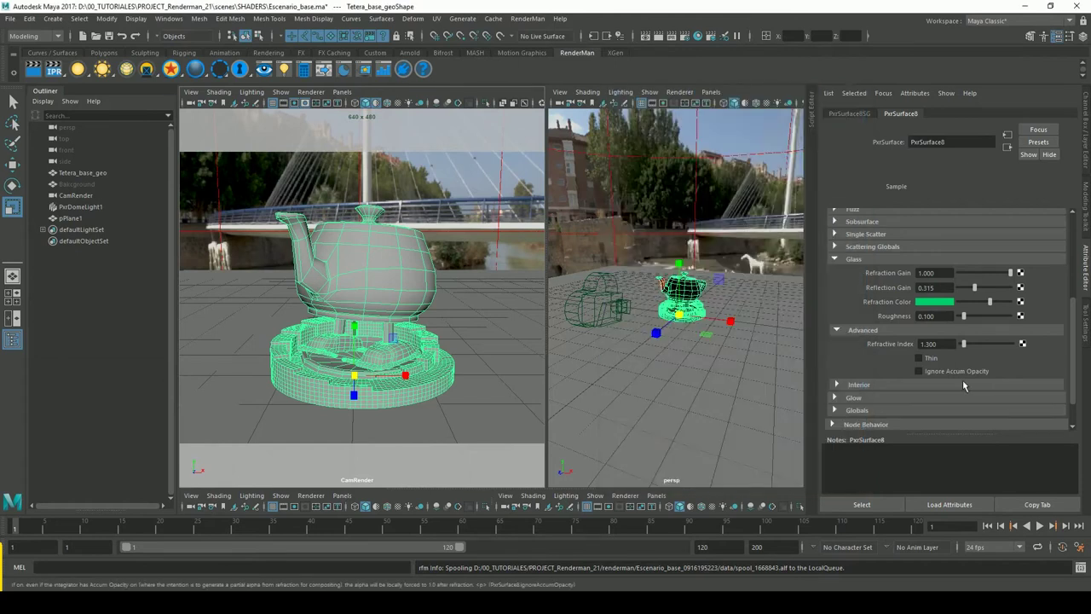
{"action": "left_click", "coordinate": [523, 18]}
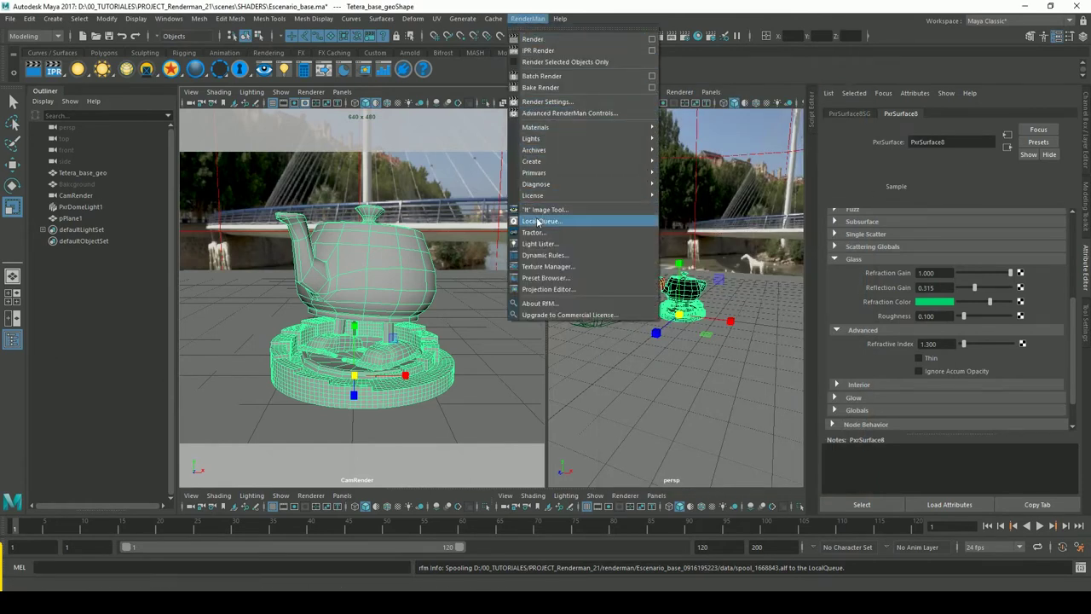
- Batch render the scene and browse the job folder to the images folder holding the new EXR
{"action": "left_click", "coordinate": [541, 76]}
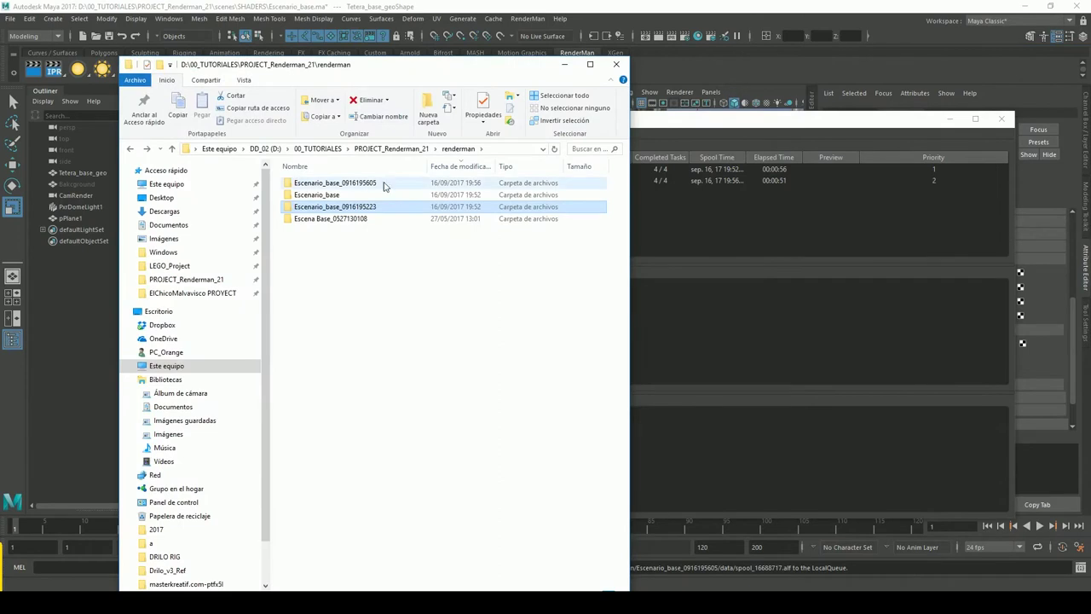
{"action": "double_click", "coordinate": [324, 206]}
{"action": "left_click", "coordinate": [315, 195]}
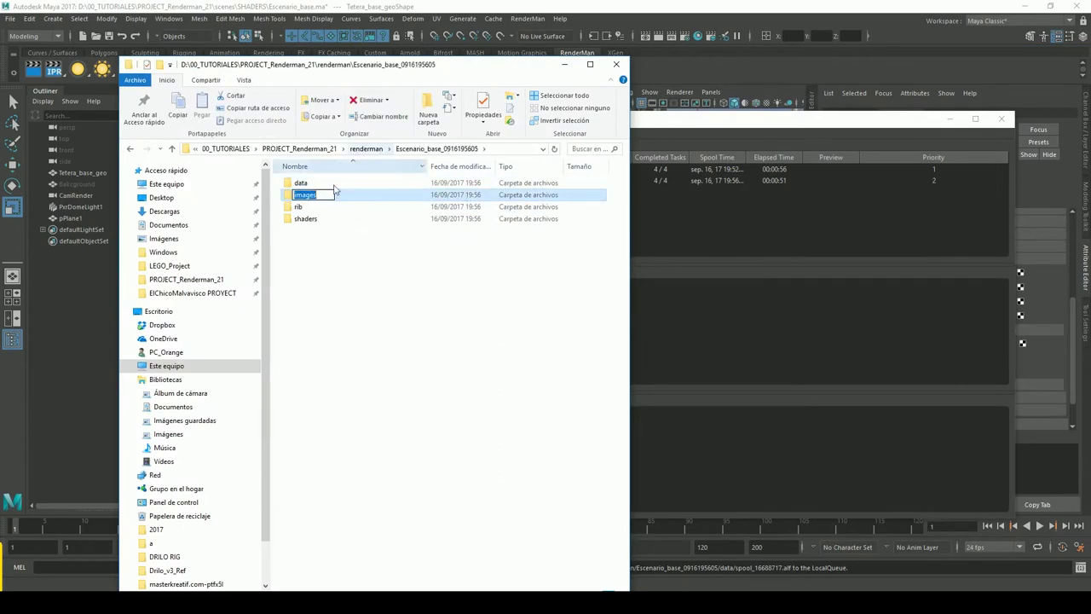
{"action": "double_click", "coordinate": [352, 199]}
{"action": "left_click_drag", "start_coordinate": [435, 72], "coordinate": [1090, 72]}
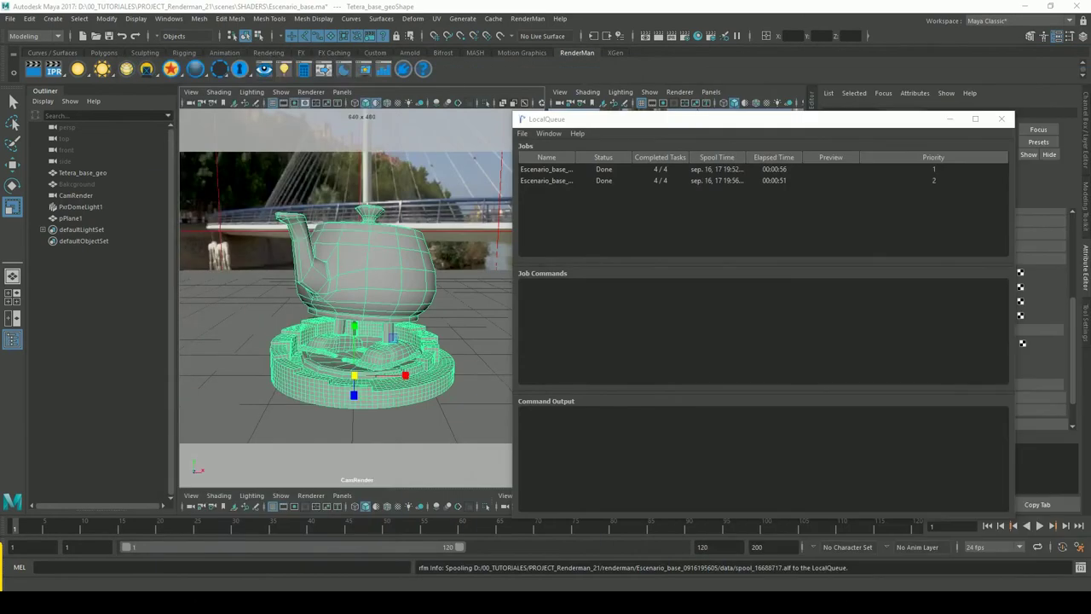
- Import the new Escenario_base render as Read3, detach it, and view its alpha channel
{"action": "left_click", "coordinate": [780, 550]}
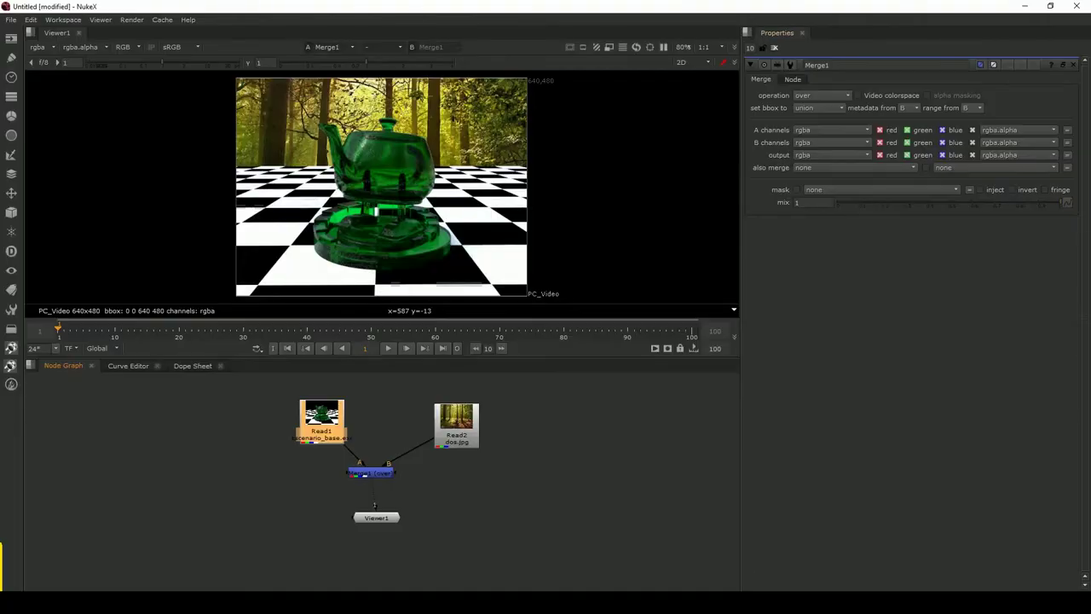
{"action": "mouse_move", "coordinate": [535, 407]}
{"action": "left_mouse_down"}
{"action": "mouse_move", "coordinate": [504, 405]}
{"action": "mouse_move", "coordinate": [196, 478]}
{"action": "left_mouse_up"}
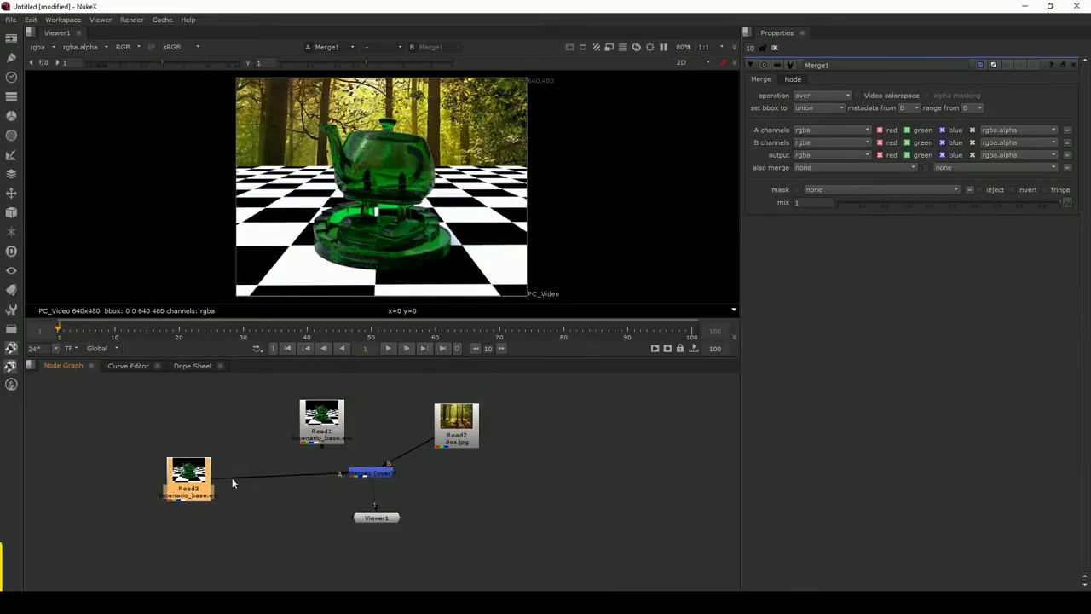
{"action": "left_click_drag", "start_coordinate": [337, 473], "coordinate": [282, 499]}
{"action": "left_click_drag", "start_coordinate": [211, 496], "coordinate": [242, 449]}
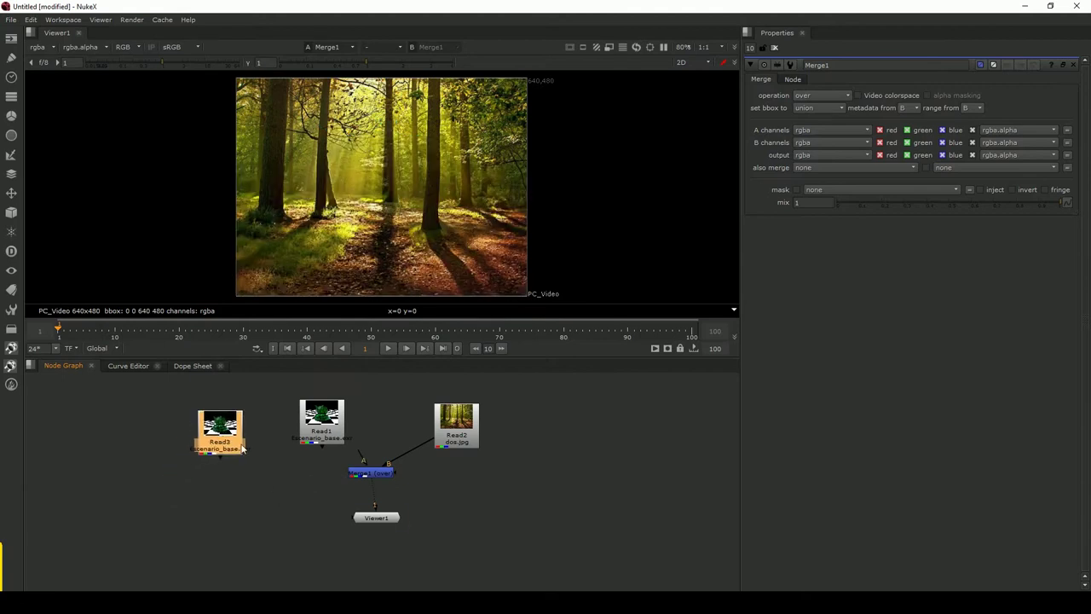
{"action": "key", "text": "1"}
{"action": "left_click", "coordinate": [123, 47]}
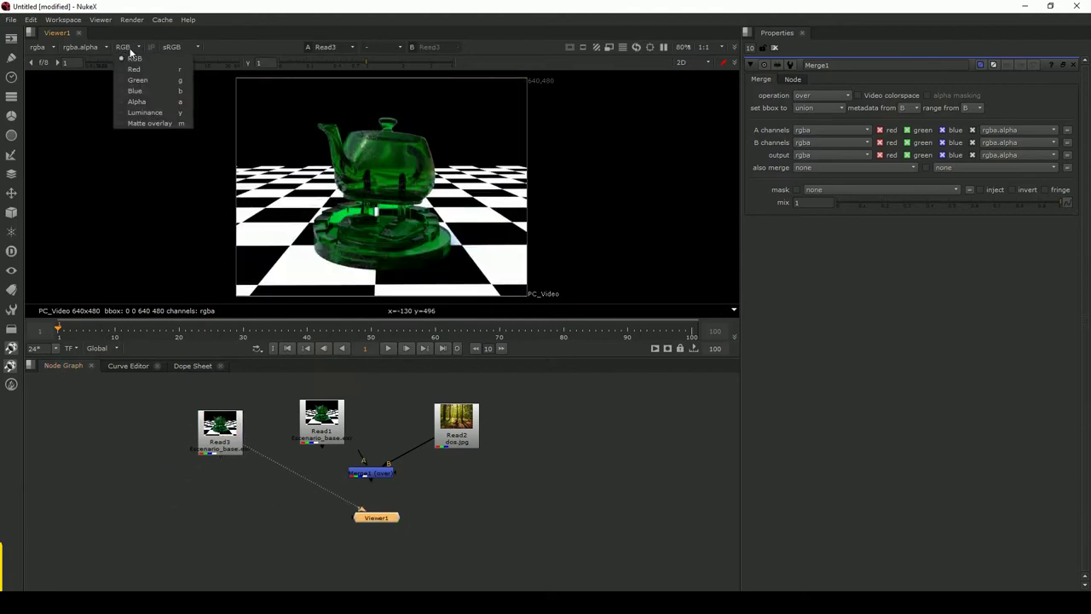
{"action": "left_click", "coordinate": [149, 101]}
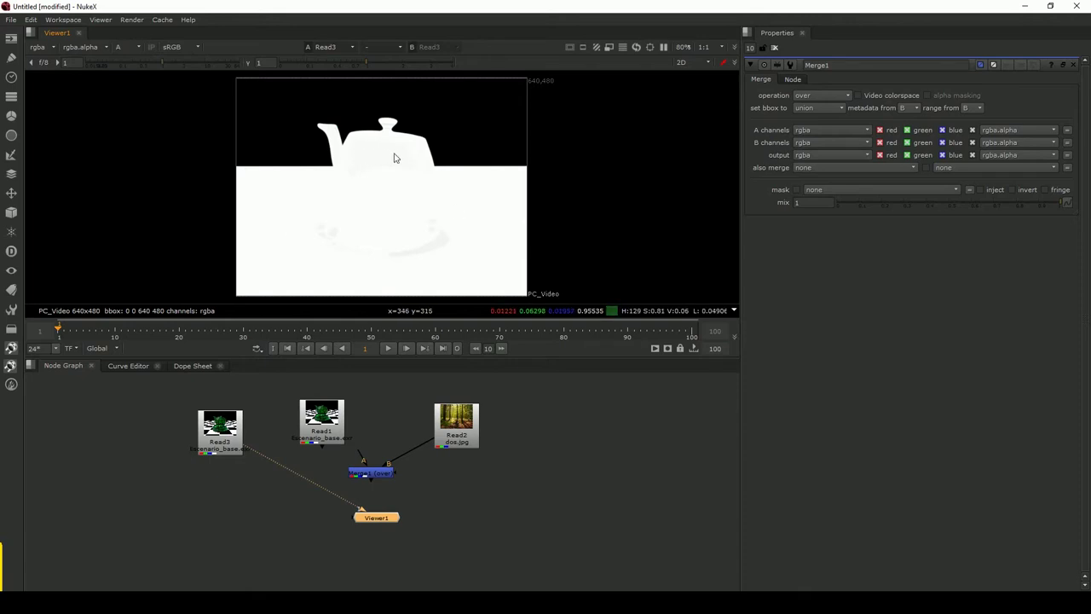
- Compare the old Read1 alpha against Read3 on viewer inputs 1 and 2
{"action": "left_click", "coordinate": [322, 418]}
{"action": "key", "text": "1"}
{"action": "left_click_drag", "start_coordinate": [320, 424], "coordinate": [291, 437]}
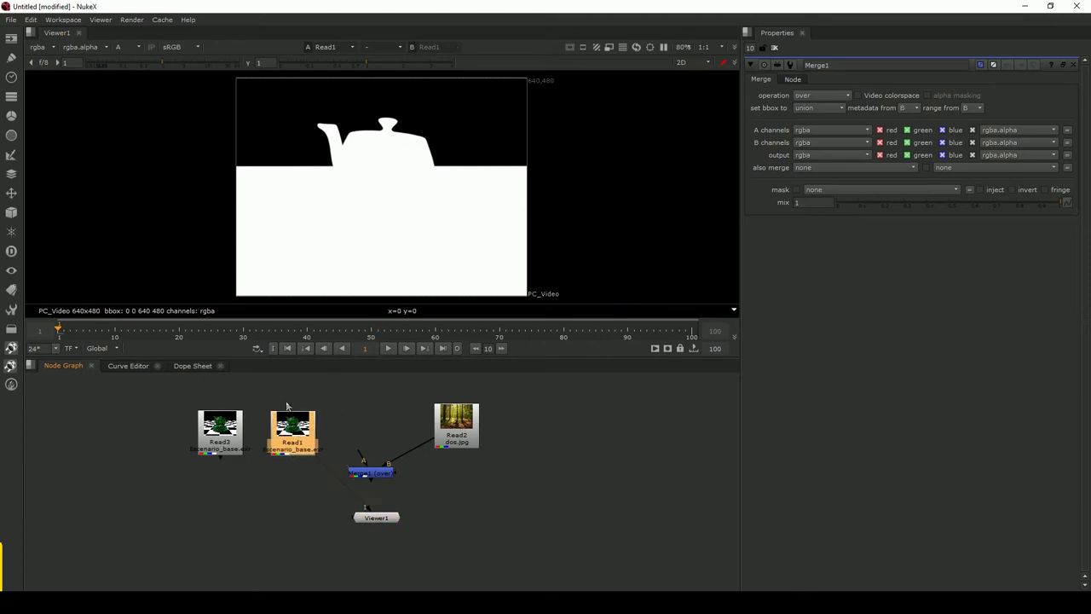
{"action": "left_click", "coordinate": [220, 432]}
{"action": "key", "text": "2"}
{"action": "left_click", "coordinate": [292, 431]}
{"action": "key", "text": "2"}
{"action": "key", "text": "1"}
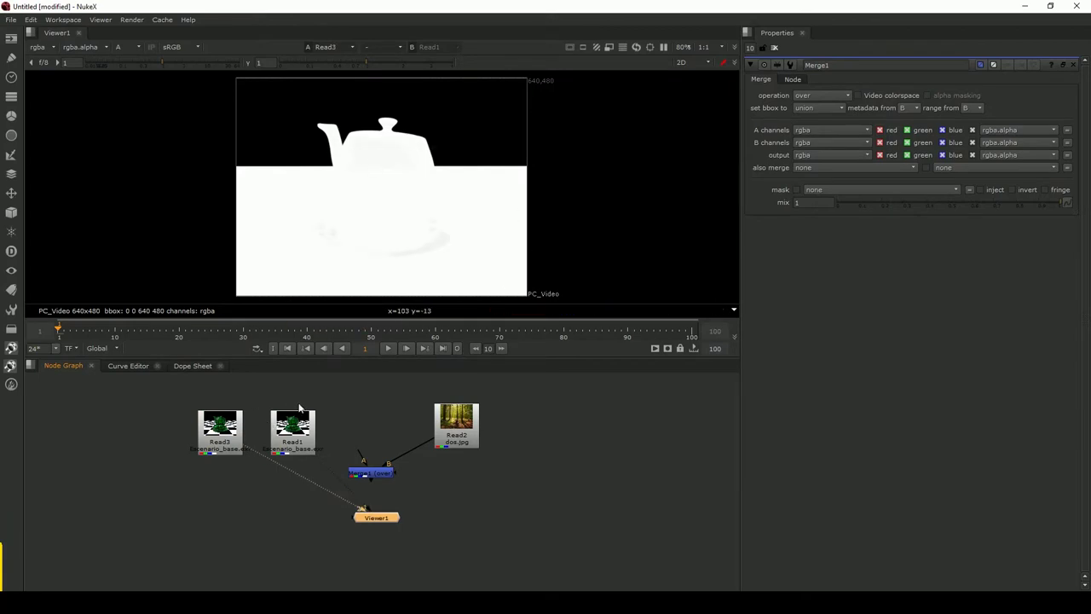
- Connect Read3 into Merge1's A input in place of Read1 and view Merge1 in RGB
{"action": "left_click_drag", "start_coordinate": [293, 426], "coordinate": [128, 431]}
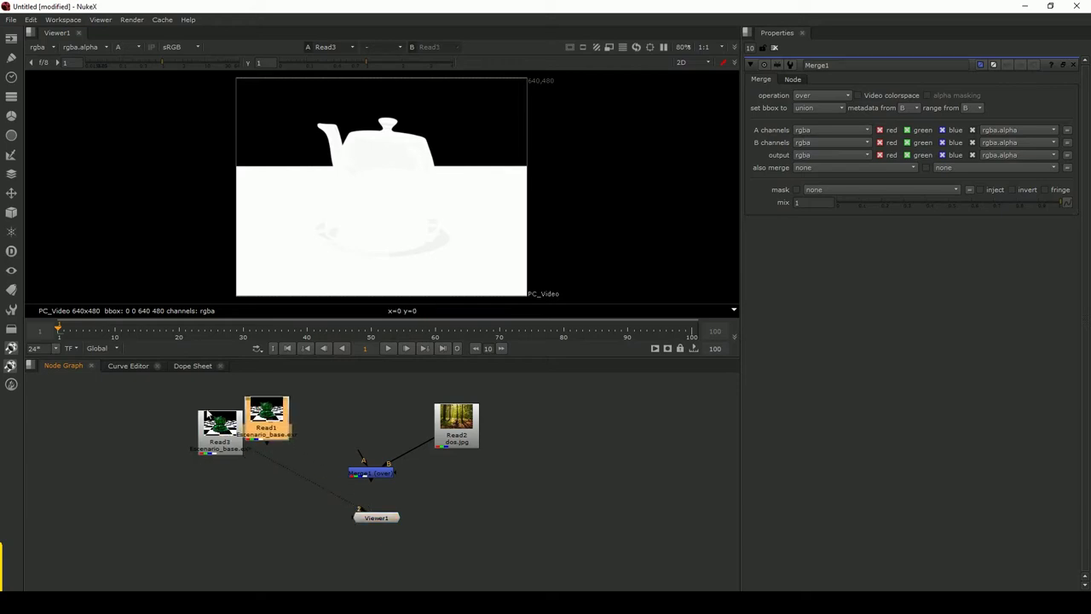
{"action": "left_click_drag", "start_coordinate": [220, 426], "coordinate": [292, 408]}
{"action": "left_click_drag", "start_coordinate": [362, 449], "coordinate": [320, 431]}
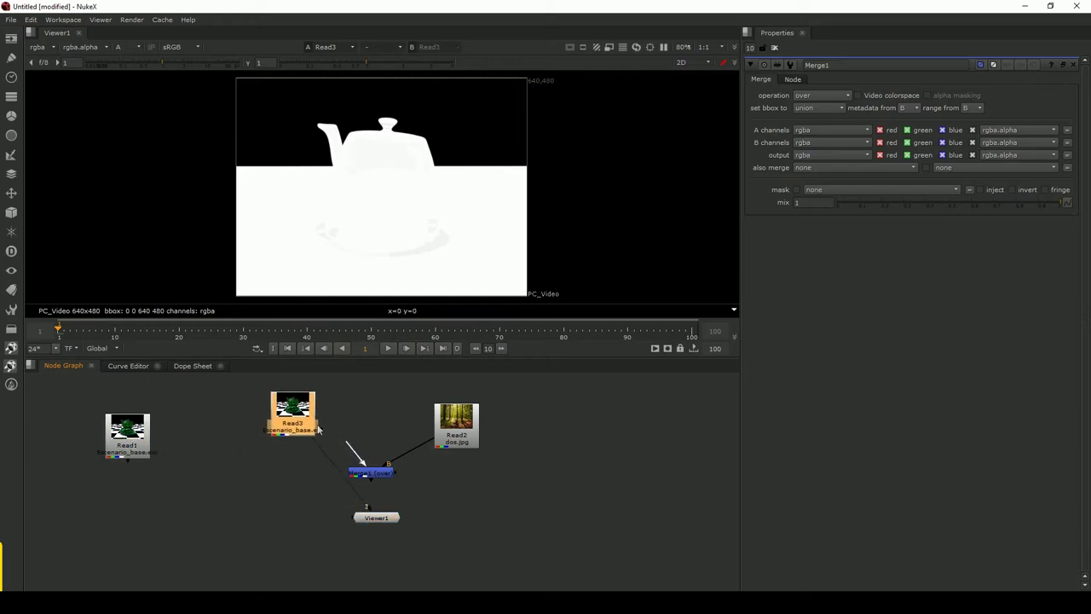
{"action": "left_click", "coordinate": [388, 475]}
{"action": "key", "text": "1"}
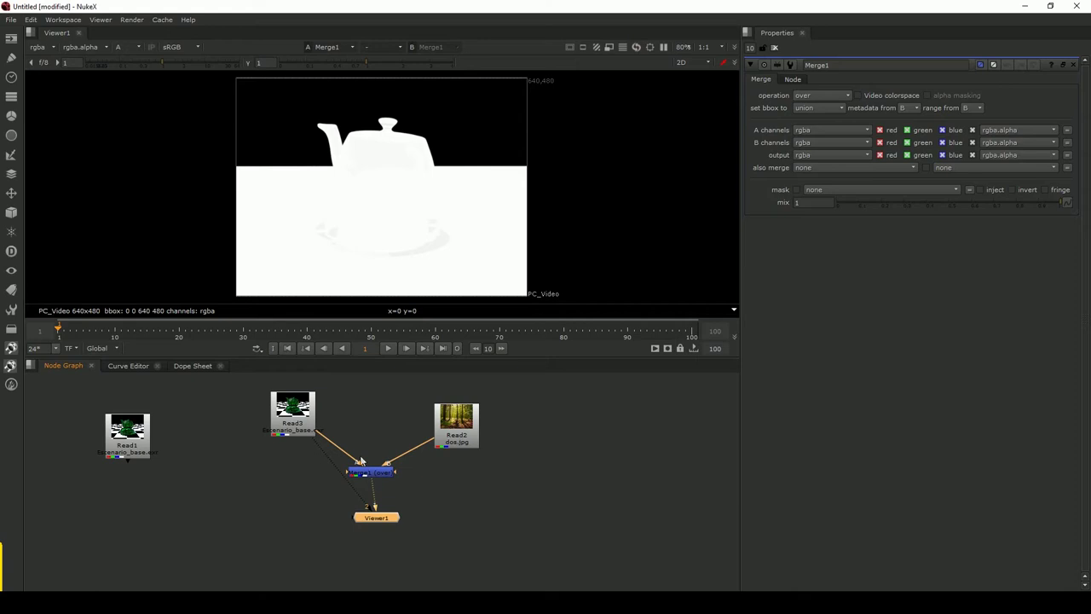
{"action": "left_click", "coordinate": [141, 48]}
{"action": "left_click", "coordinate": [134, 78]}
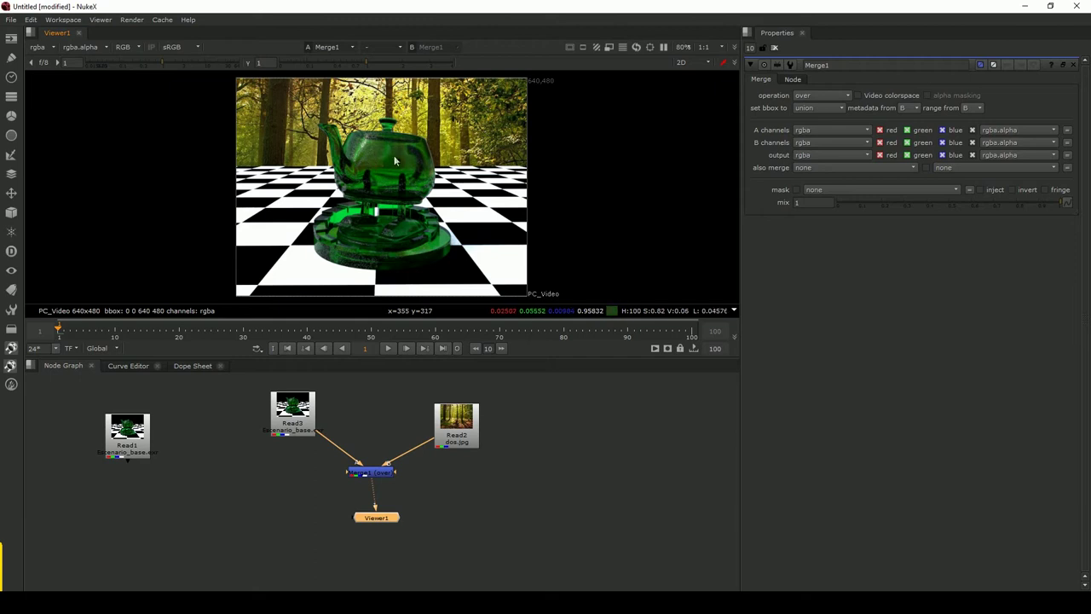
- Merge Read1 with the forest Read2 into a new Merge2 node
{"action": "left_click", "coordinate": [155, 417]}
{"action": "left_click_drag", "start_coordinate": [155, 417], "coordinate": [232, 401]}
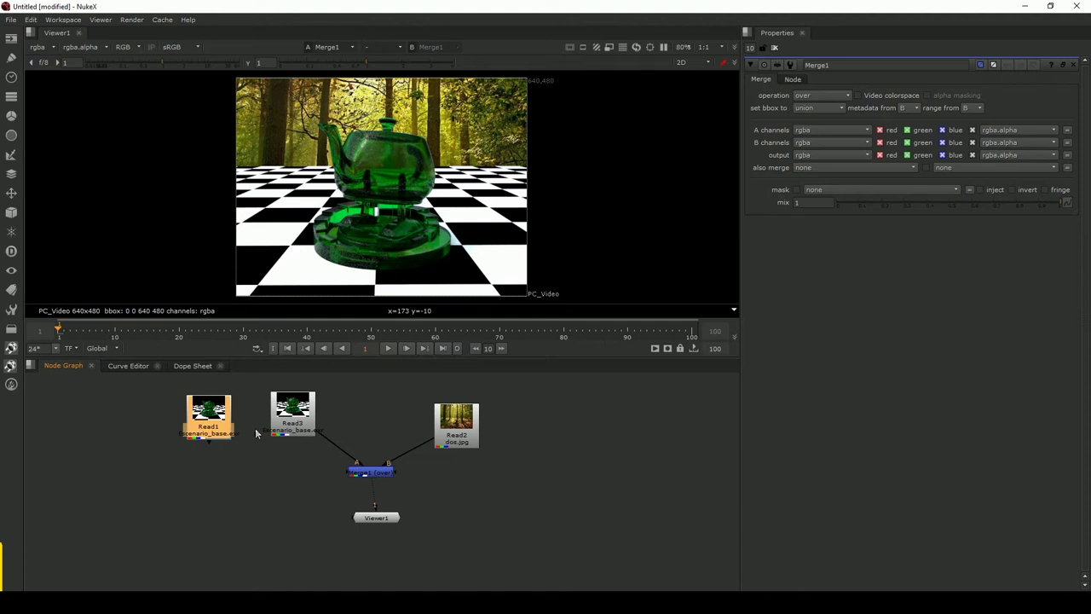
{"action": "left_click_drag", "start_coordinate": [209, 416], "coordinate": [104, 416]}
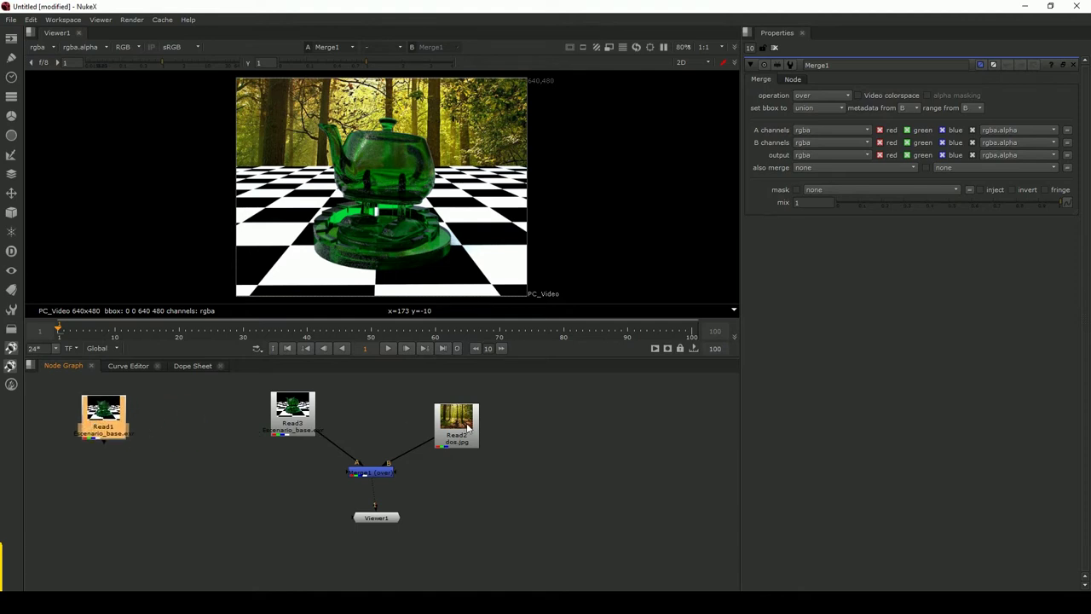
{"action": "left_click", "coordinate": [457, 426], "text": "shift"}
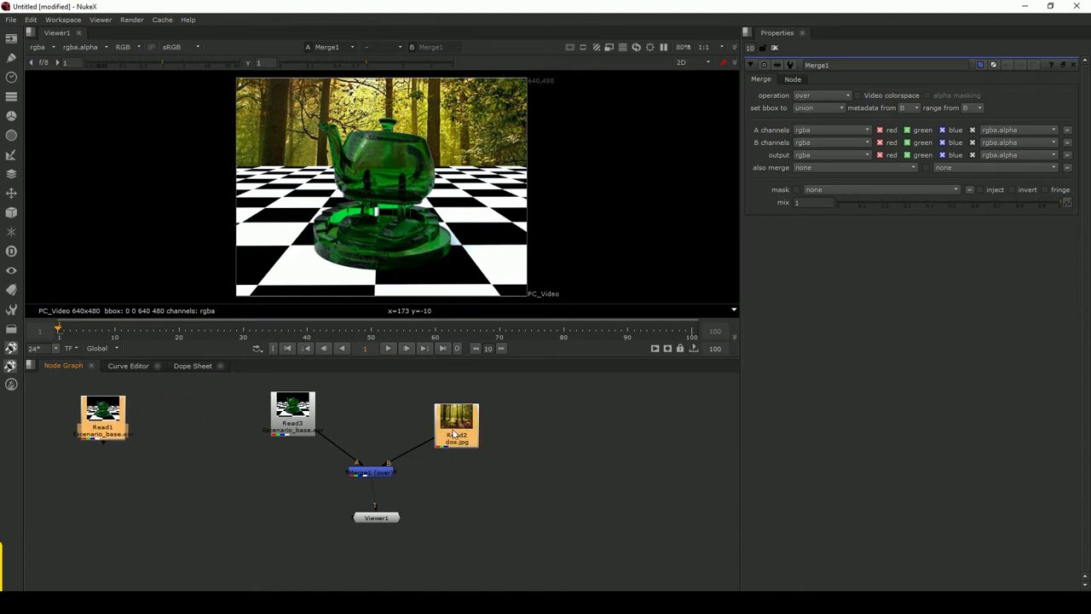
{"action": "key", "text": "m"}
{"action": "left_click_drag", "start_coordinate": [286, 472], "coordinate": [194, 459]}
- Reconnect Merge1's B input to Read2, arrange the nodes, and compare Merge2 with Merge1
{"action": "left_click_drag", "start_coordinate": [345, 470], "coordinate": [428, 449]}
{"action": "left_click_drag", "start_coordinate": [102, 418], "coordinate": [538, 424]}
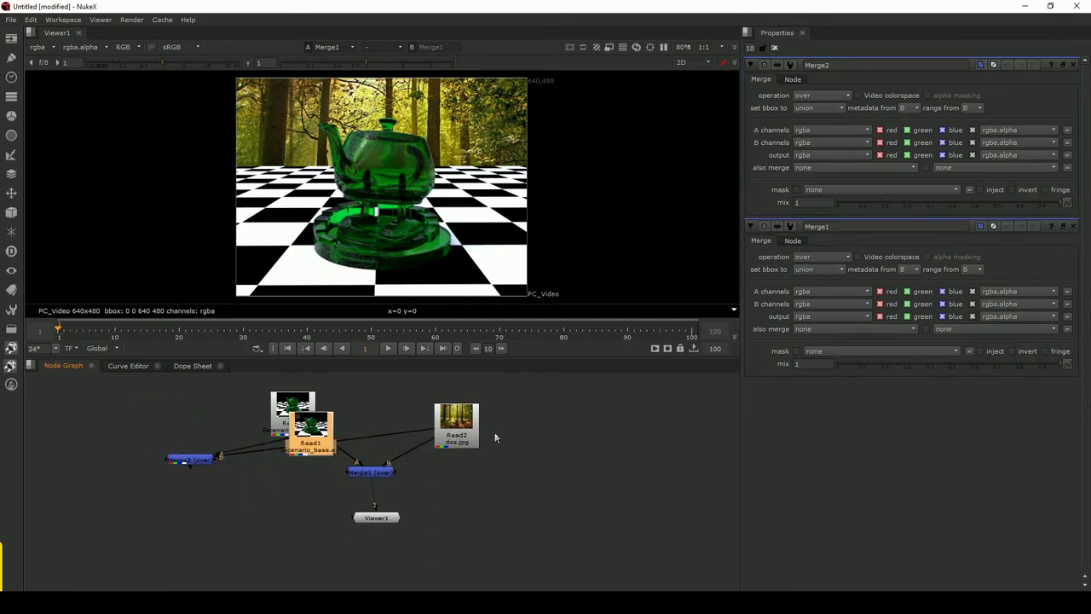
{"action": "mouse_move", "coordinate": [188, 461]}
{"action": "left_mouse_down"}
{"action": "mouse_move", "coordinate": [490, 450]}
{"action": "mouse_move", "coordinate": [498, 469]}
{"action": "left_mouse_up"}
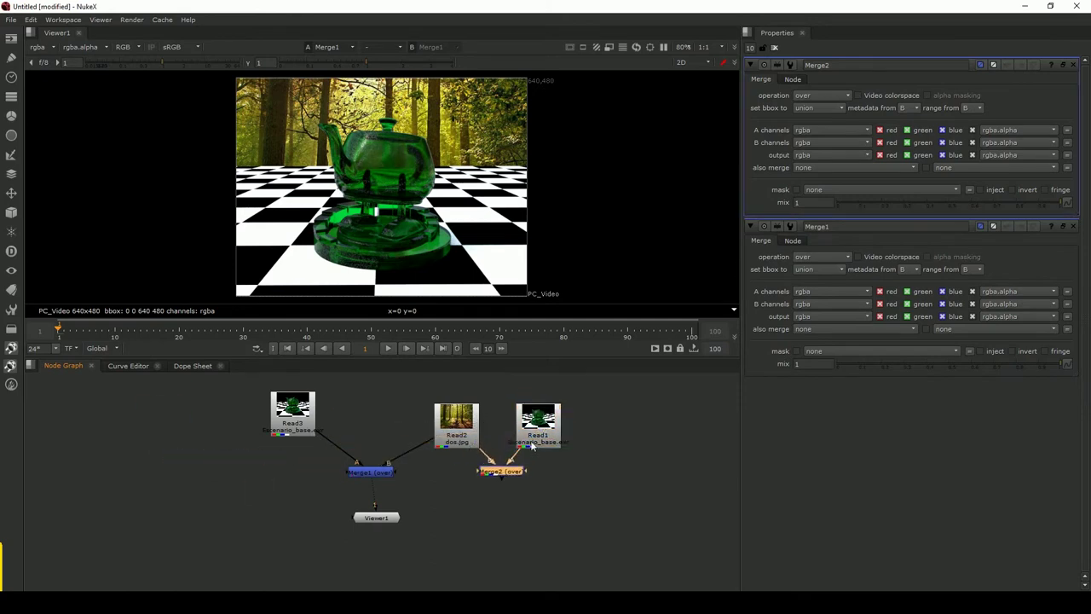
{"action": "left_click_drag", "start_coordinate": [538, 420], "coordinate": [550, 420]}
{"action": "left_click", "coordinate": [501, 470]}
{"action": "key", "text": "2"}
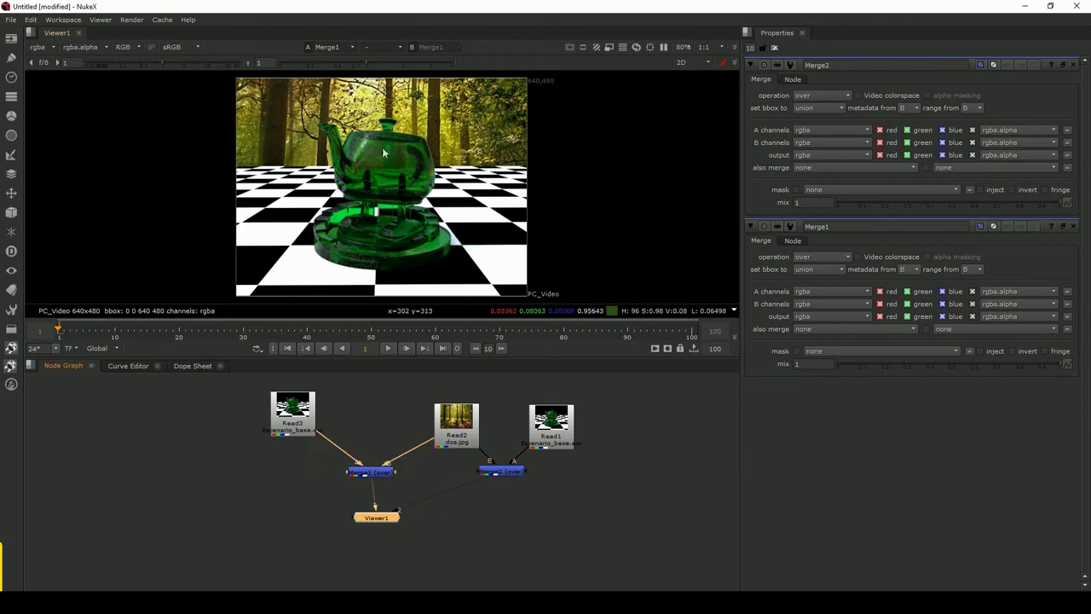
{"action": "key", "text": "1"}
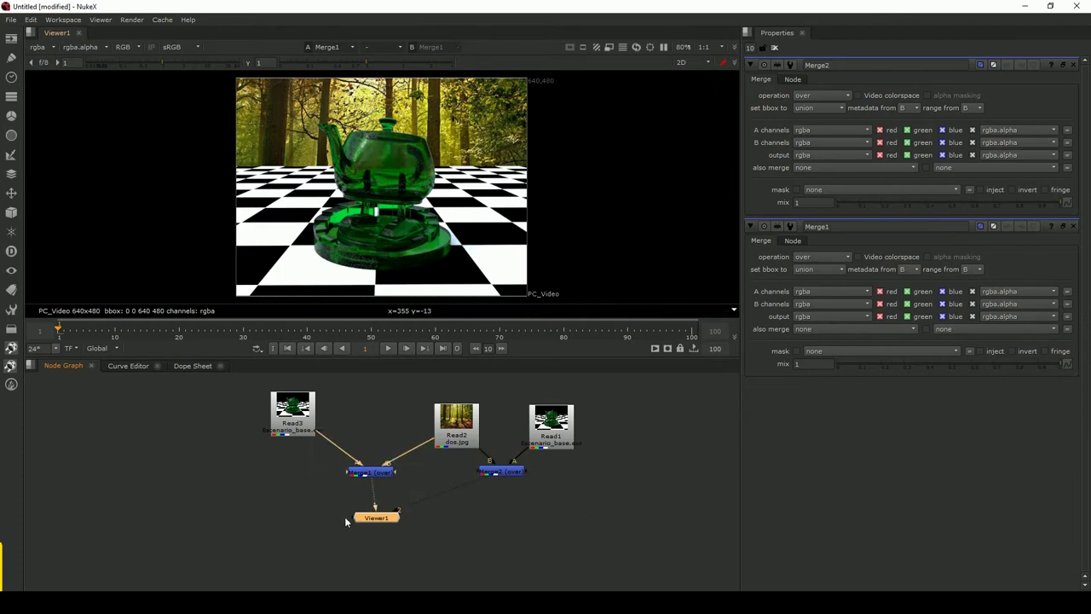
- Disable and re-enable the forest background node to compare the composite
{"action": "left_click_drag", "start_coordinate": [385, 521], "coordinate": [468, 549]}
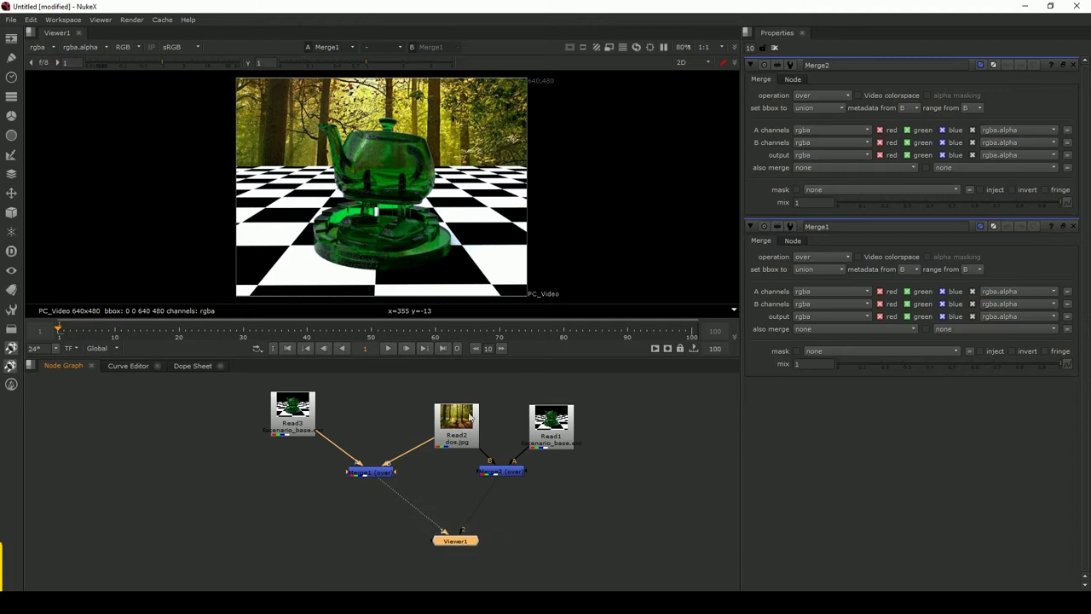
{"action": "left_click_drag", "start_coordinate": [470, 415], "coordinate": [466, 413]}
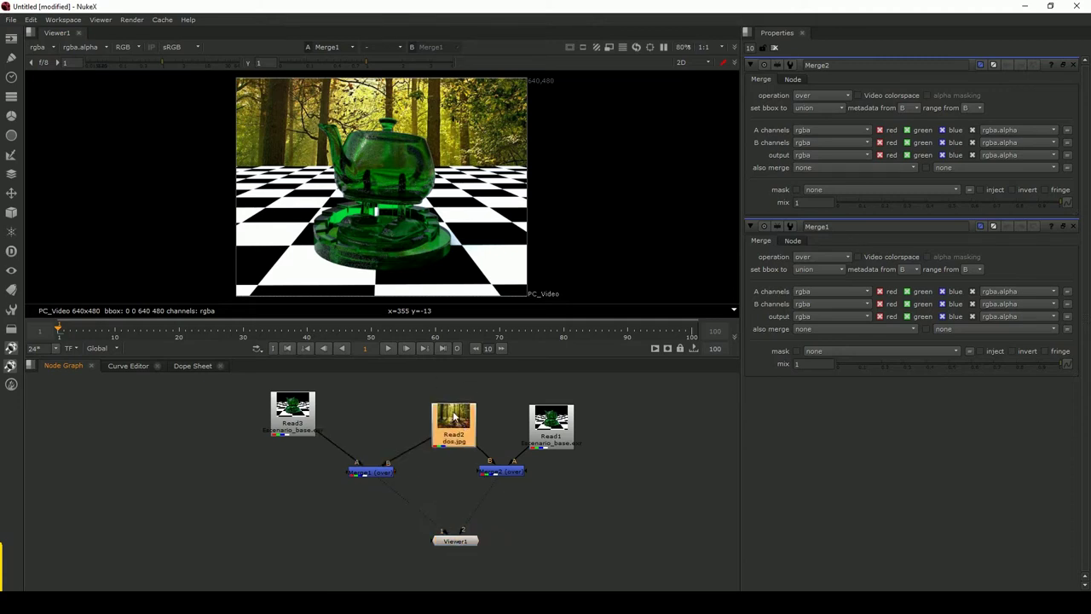
{"action": "key", "text": "d"}
{"action": "key", "text": "d"}
{"action": "key", "text": "d"}
{"action": "key", "text": "d"}
{"action": "key", "text": "d"}
{"action": "key", "text": "d"}
{"action": "key", "text": "d"}
{"action": "key", "text": "d"}
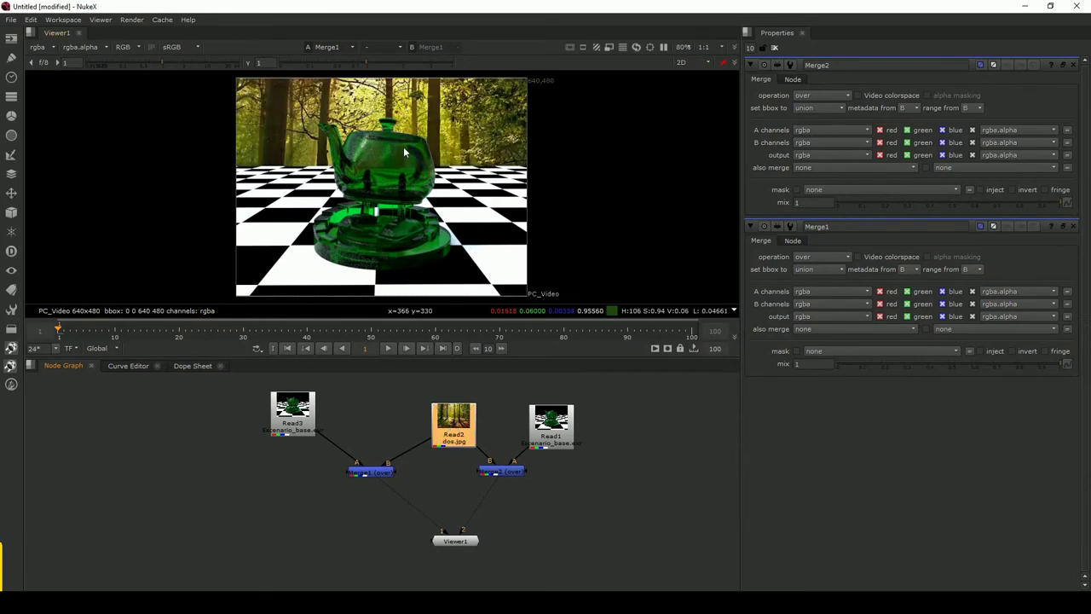
{"action": "key", "text": "d"}
{"action": "key", "text": "d"}
{"action": "key", "text": "d"}
{"action": "key", "text": "d"}
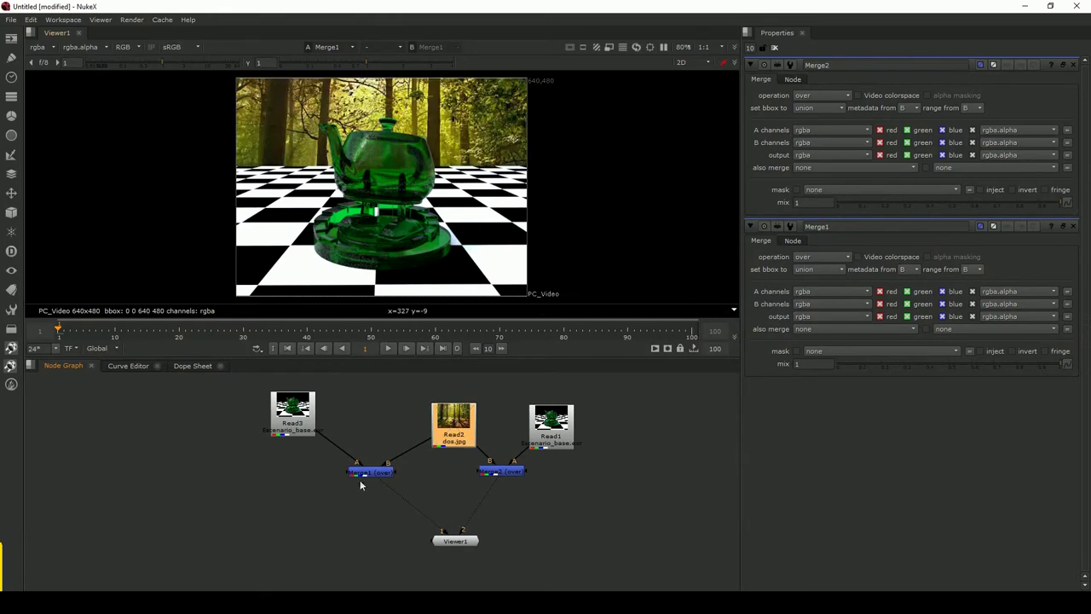
{"action": "left_click", "coordinate": [376, 475]}
{"action": "key", "text": "1"}
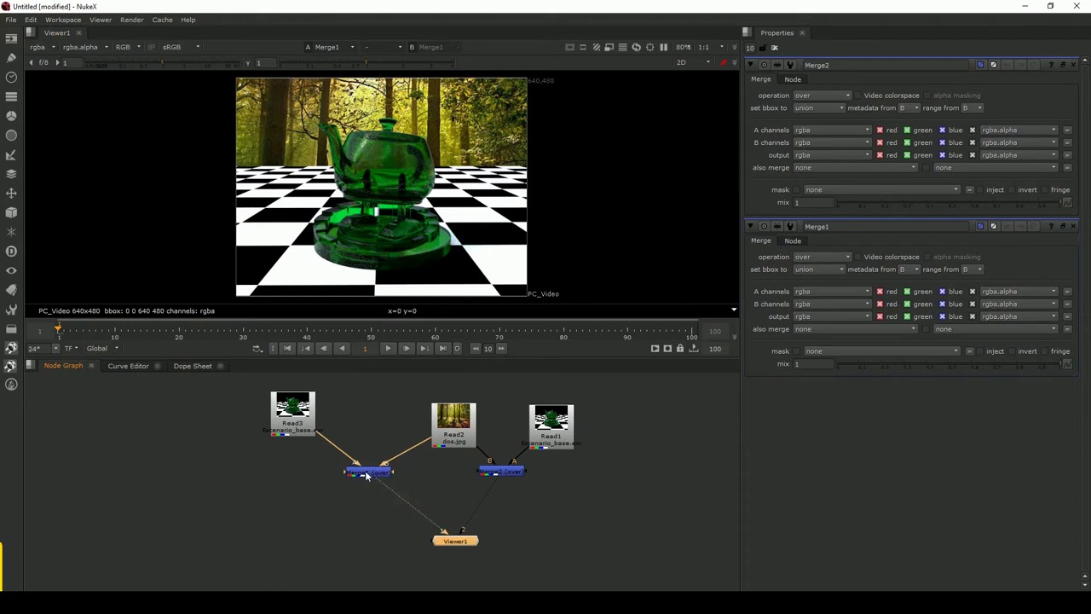
- Toggle Merge1 and the forest background off and on, then unplug Merge1 from Viewer1
{"action": "left_click", "coordinate": [362, 471]}
{"action": "key", "text": "d"}
{"action": "key", "text": "d"}
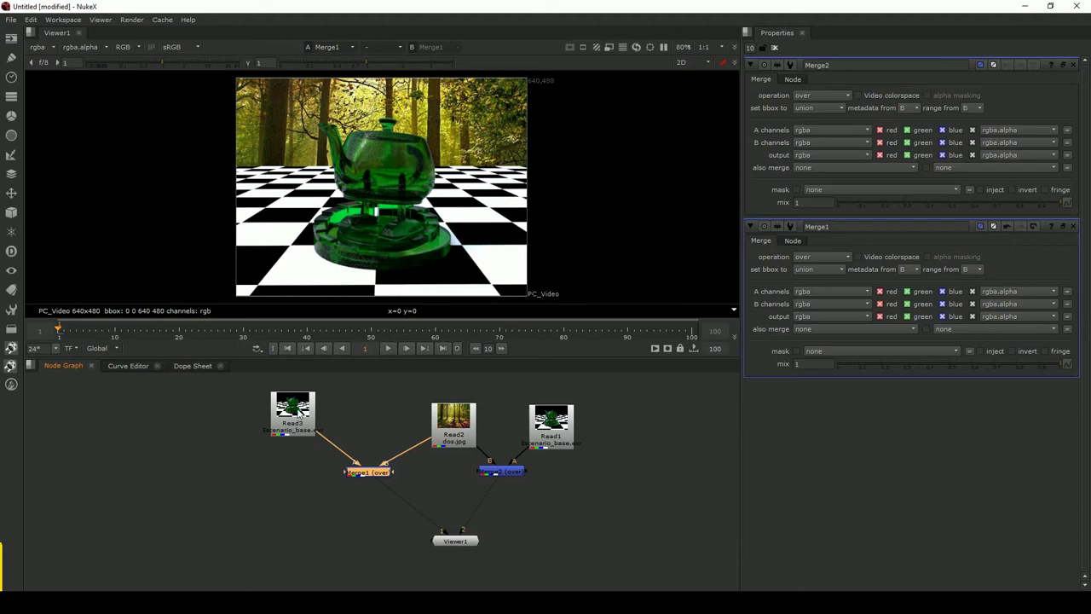
{"action": "left_click", "coordinate": [452, 420]}
{"action": "key", "text": "d"}
{"action": "key", "text": "d"}
{"action": "key", "text": "d"}
{"action": "key", "text": "d"}
{"action": "left_click", "coordinate": [375, 474]}
{"action": "key", "text": "1"}
{"action": "left_click", "coordinate": [445, 433]}
{"action": "key", "text": "d"}
{"action": "key", "text": "d"}
{"action": "key", "text": "d"}
{"action": "key", "text": "d"}
{"action": "left_click_drag", "start_coordinate": [382, 471], "coordinate": [371, 477]}
{"action": "mouse_move", "coordinate": [439, 533]}
{"action": "left_mouse_down"}
{"action": "mouse_move", "coordinate": [477, 530]}
{"action": "mouse_move", "coordinate": [406, 551]}
{"action": "left_mouse_up"}
- View Merge1 again and switch the viewer to the alpha channel to check Read3's matte
{"action": "left_click", "coordinate": [370, 479]}
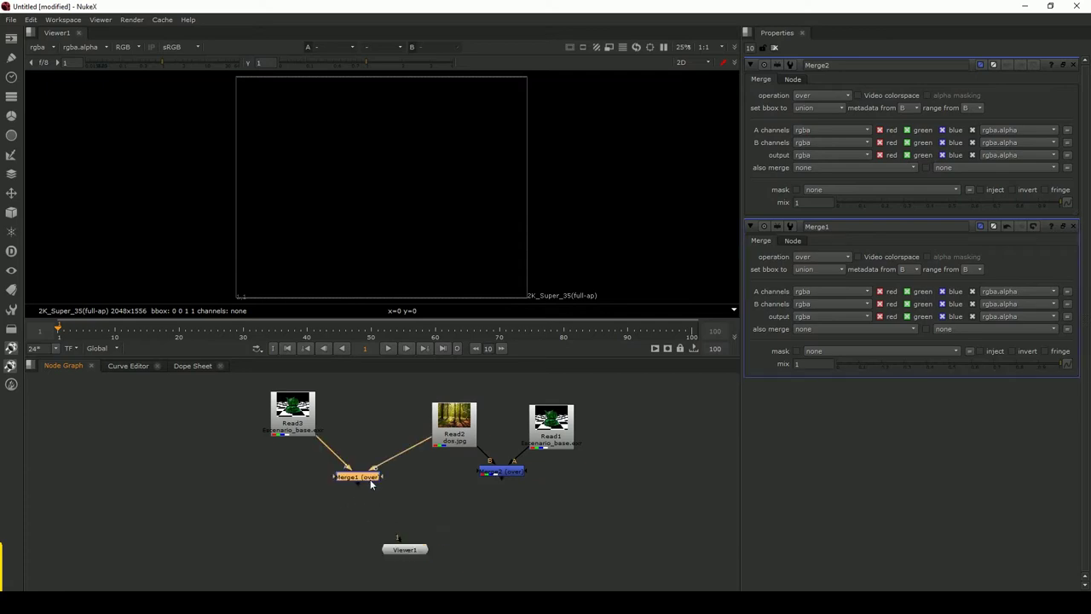
{"action": "key", "text": "1"}
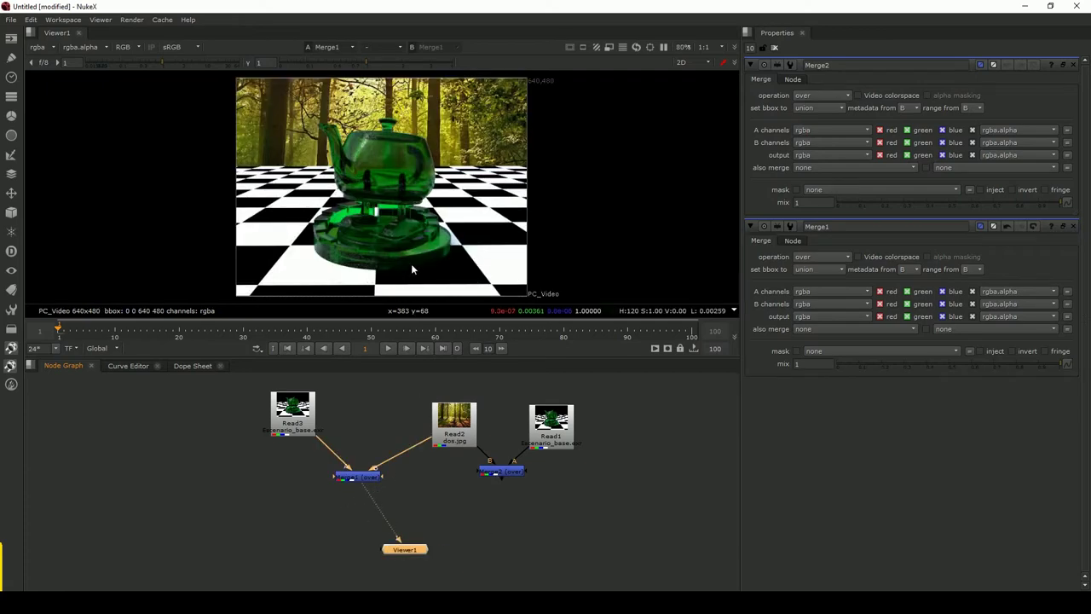
{"action": "left_click", "coordinate": [298, 428]}
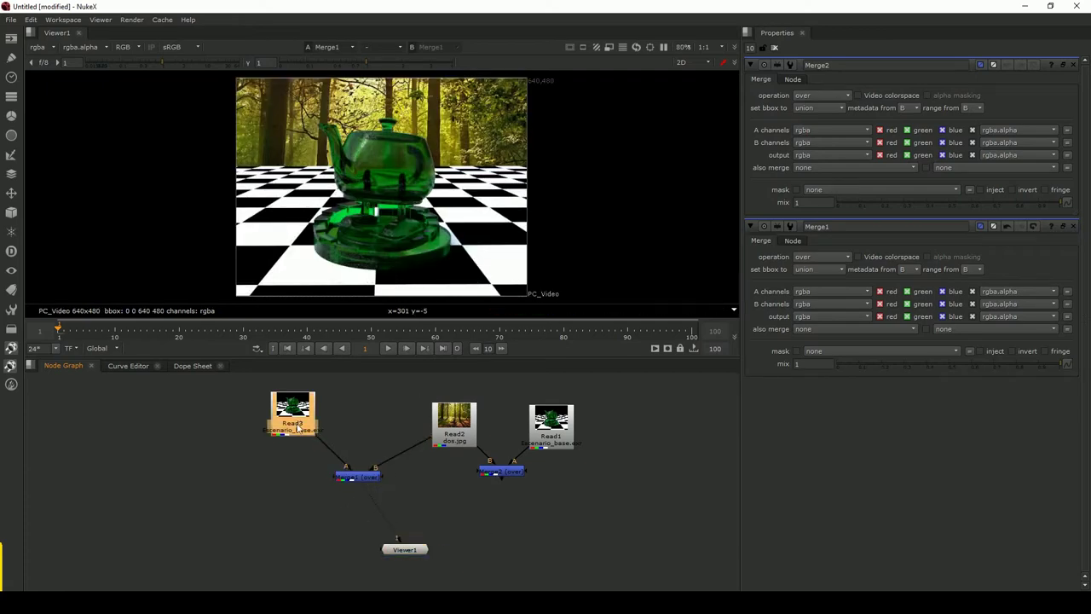
{"action": "left_click", "coordinate": [124, 50]}
{"action": "left_click", "coordinate": [133, 109]}
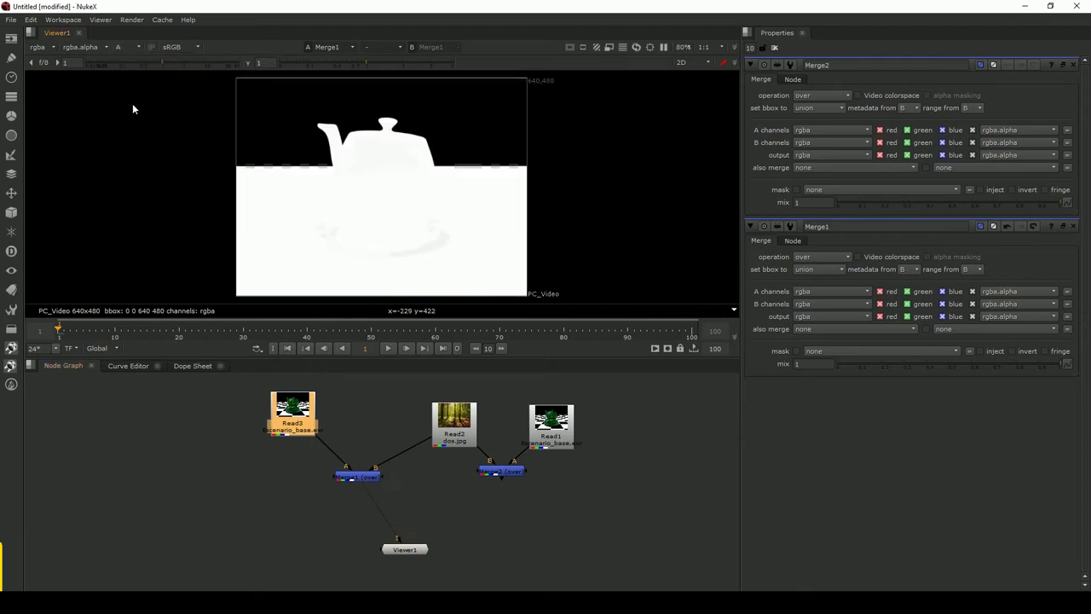
- Rearrange Read1, Merge2 and the viewer, and wire the viewer to Merge2
{"action": "left_click", "coordinate": [550, 424]}
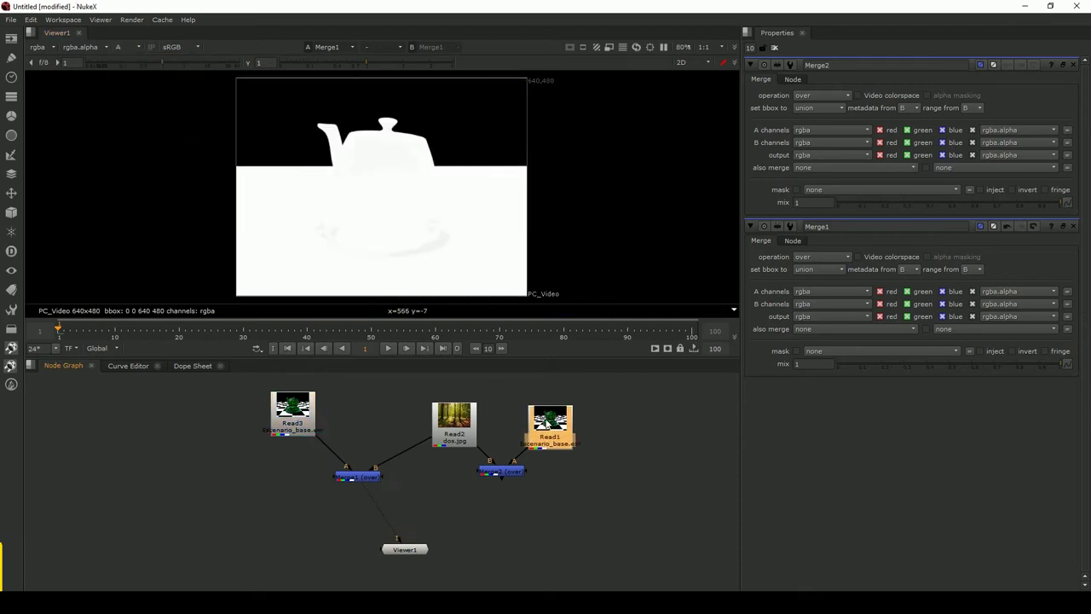
{"action": "left_click_drag", "start_coordinate": [503, 476], "coordinate": [433, 491]}
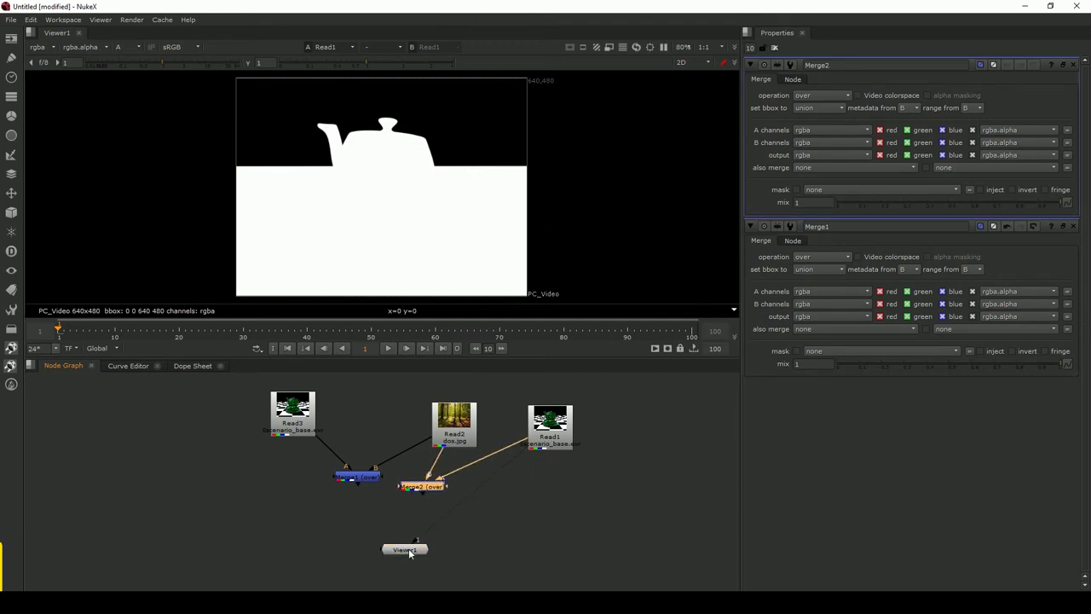
{"action": "left_click_drag", "start_coordinate": [408, 550], "coordinate": [517, 535]}
{"action": "mouse_move", "coordinate": [551, 415]}
{"action": "left_mouse_down"}
{"action": "mouse_move", "coordinate": [540, 438]}
{"action": "mouse_move", "coordinate": [561, 429]}
{"action": "left_mouse_up"}
{"action": "key", "text": "1"}
{"action": "left_click_drag", "start_coordinate": [512, 535], "coordinate": [564, 537]}
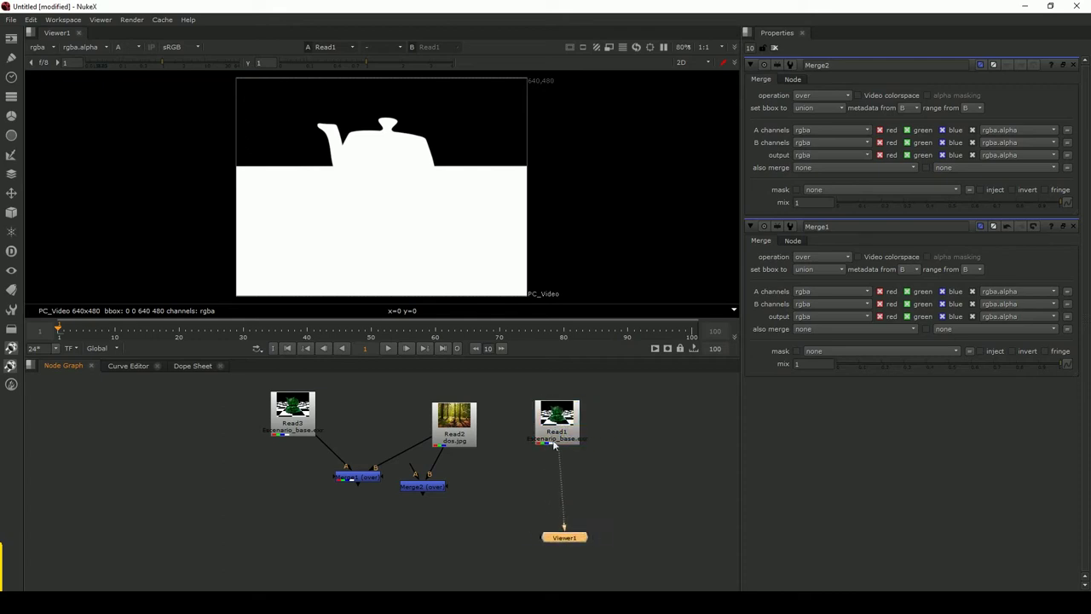
{"action": "left_click_drag", "start_coordinate": [424, 486], "coordinate": [455, 495]}
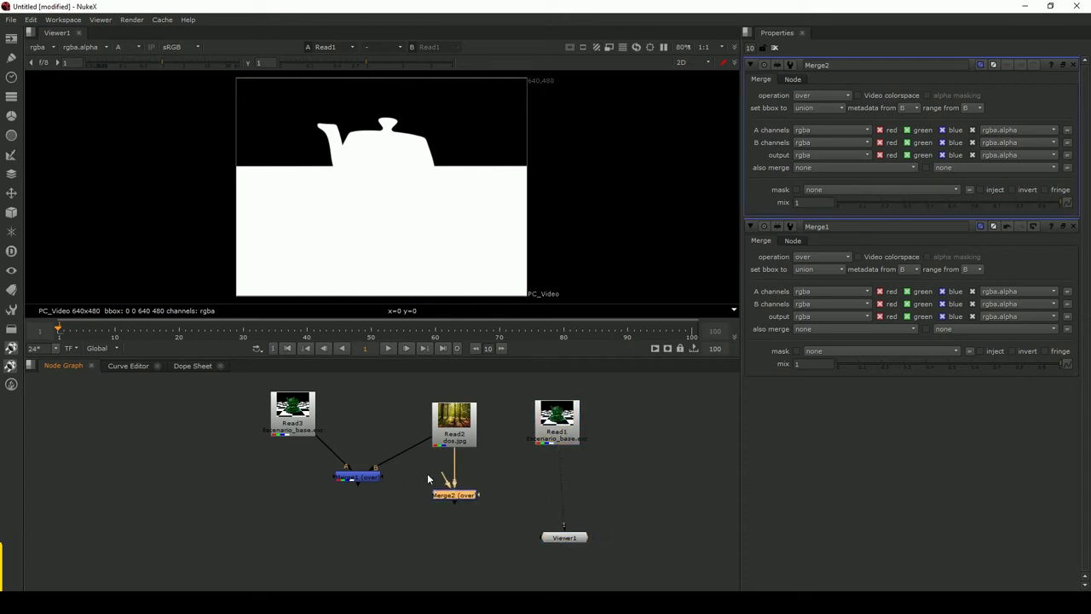
{"action": "mouse_move", "coordinate": [563, 527]}
{"action": "left_mouse_down"}
{"action": "mouse_move", "coordinate": [461, 505]}
{"action": "mouse_move", "coordinate": [516, 486]}
{"action": "left_mouse_up"}
{"action": "left_click", "coordinate": [576, 539]}
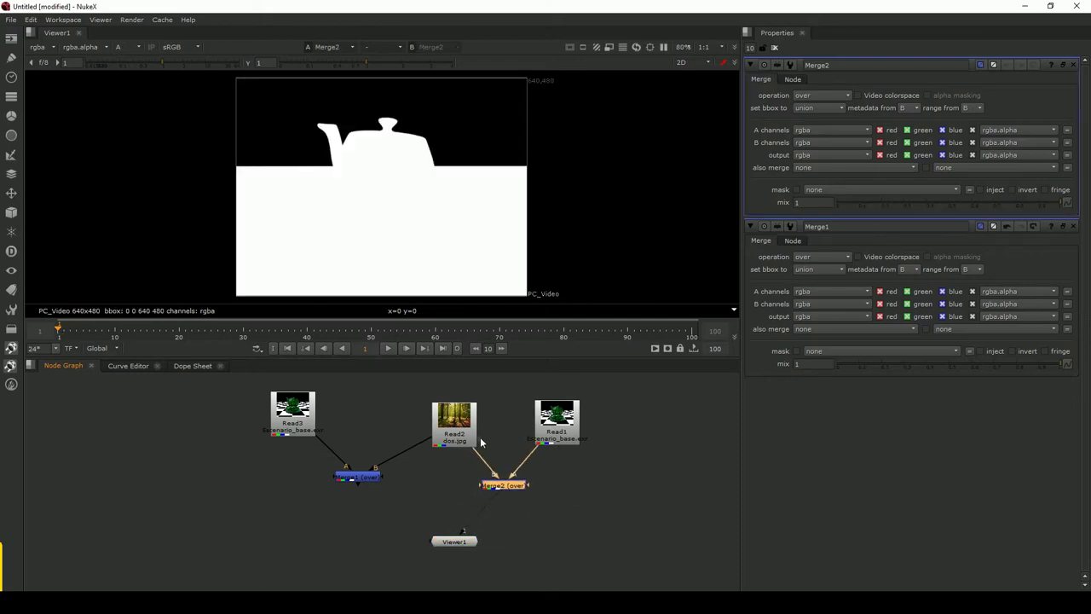
- Check Merge2 in RGB, then Read1 and Read3 alpha mattes, and minimise Nuke
{"action": "left_click", "coordinate": [129, 52]}
{"action": "left_click", "coordinate": [137, 65]}
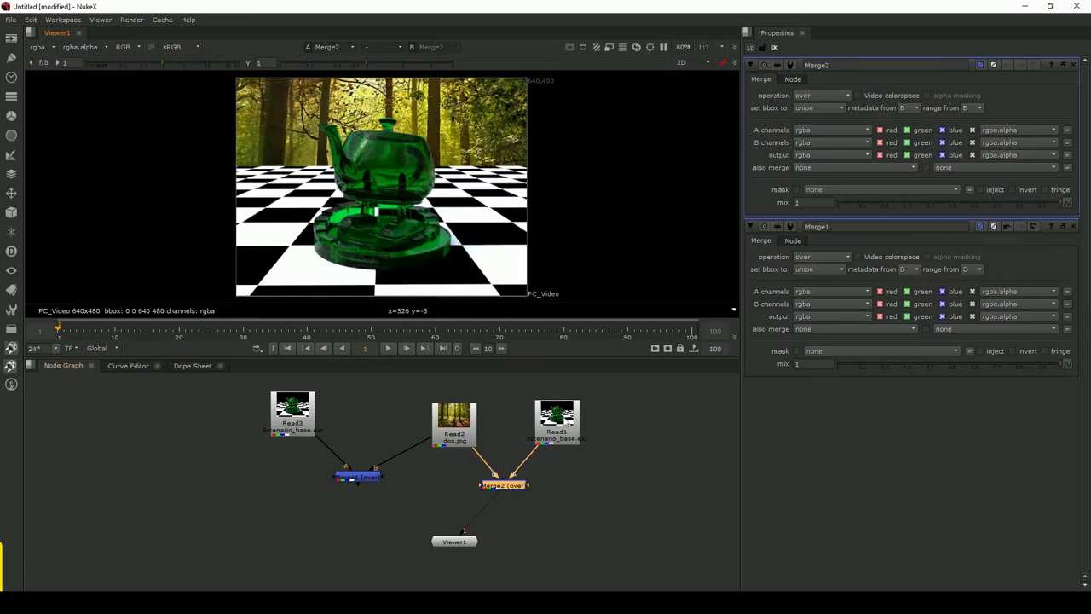
{"action": "left_click", "coordinate": [463, 429]}
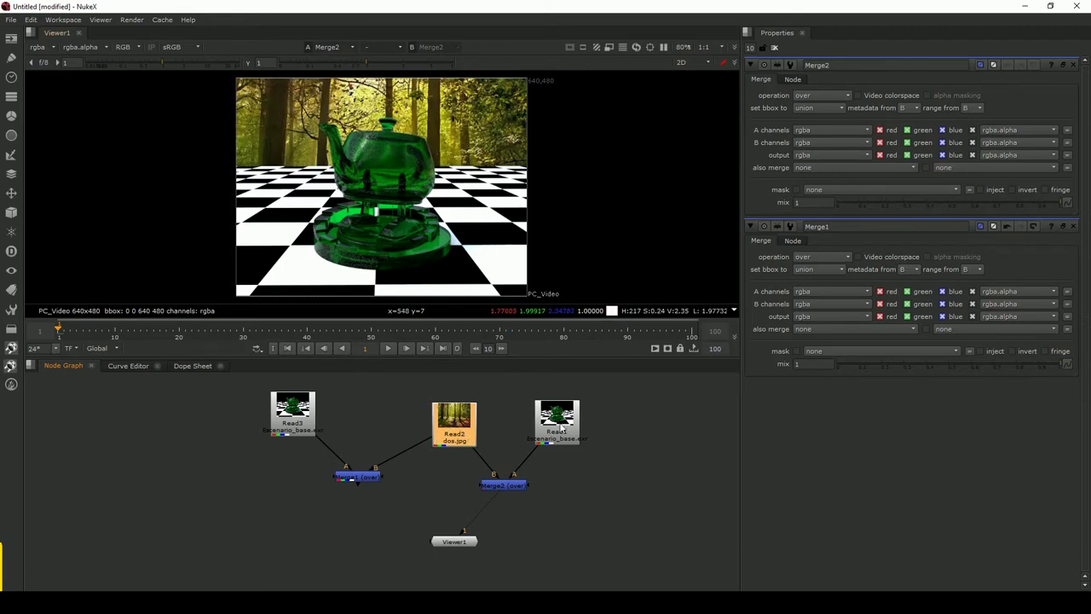
{"action": "left_click", "coordinate": [560, 429]}
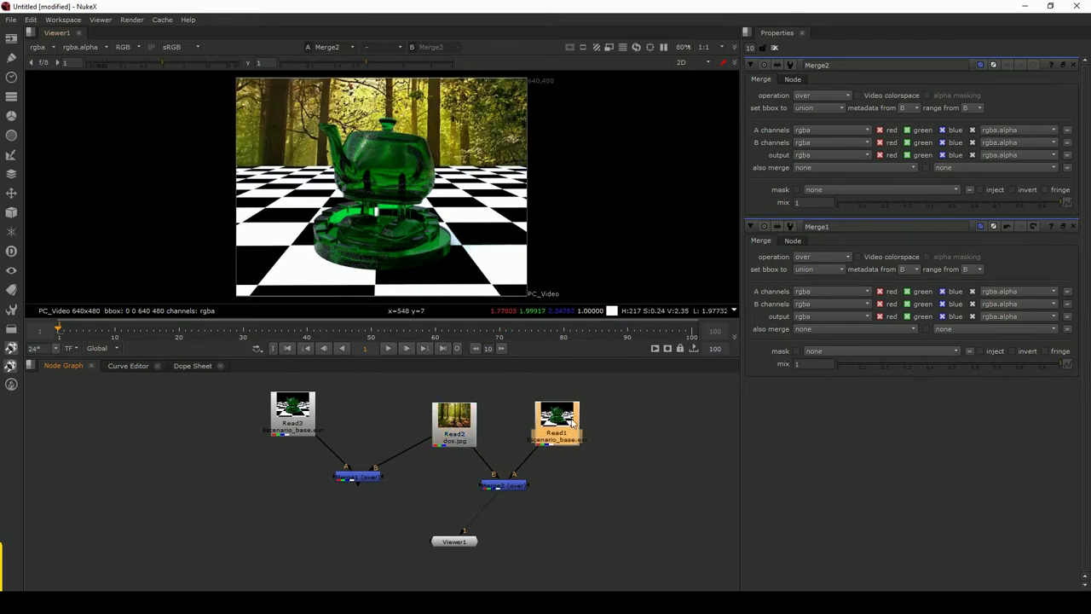
{"action": "left_click", "coordinate": [123, 47]}
{"action": "left_click", "coordinate": [136, 99]}
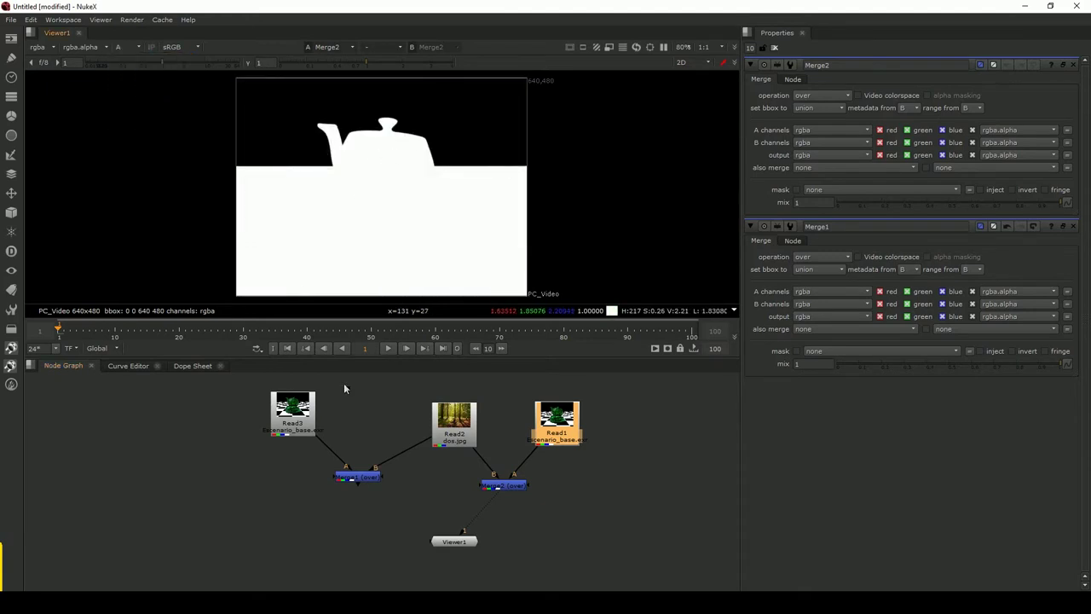
{"action": "left_click", "coordinate": [304, 430]}
{"action": "key", "text": "1"}
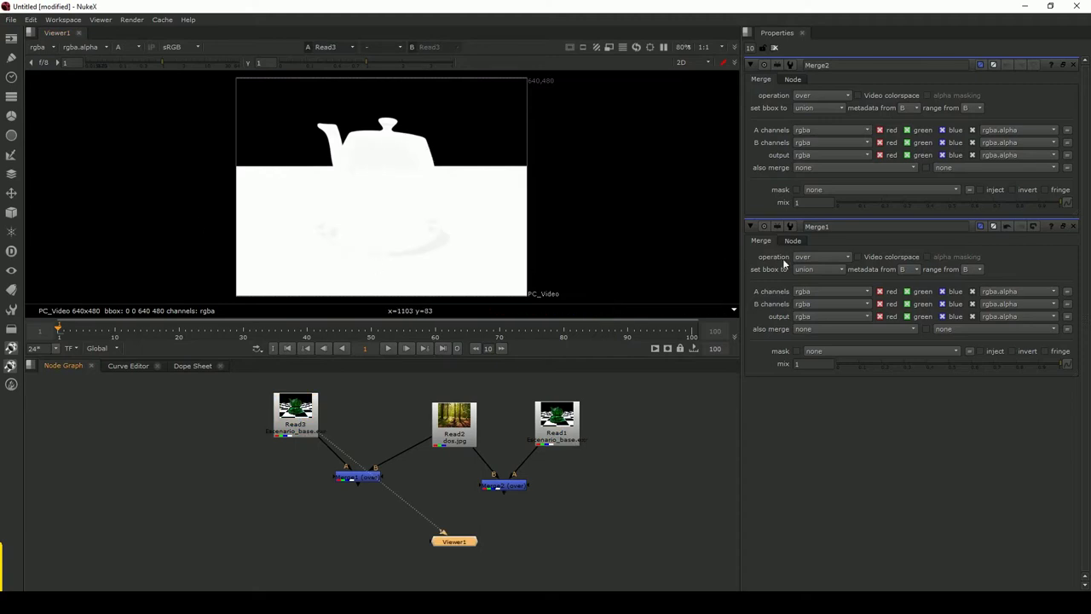
{"action": "left_click", "coordinate": [1035, 6]}
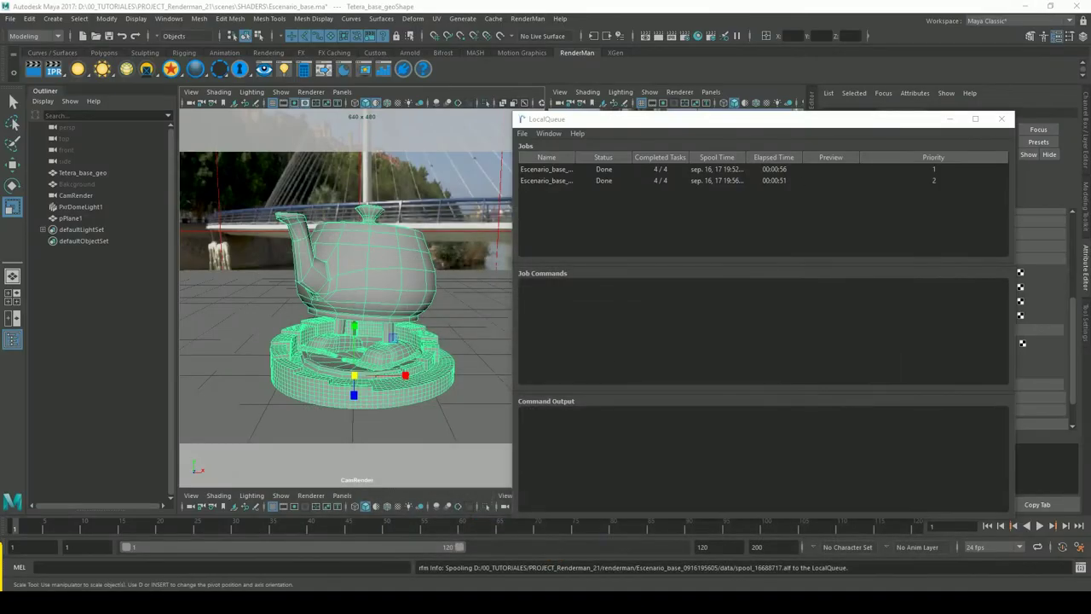
- Create a new polygon plane, scale it up, and raise it toward the camera
{"action": "left_click", "coordinate": [948, 119]}
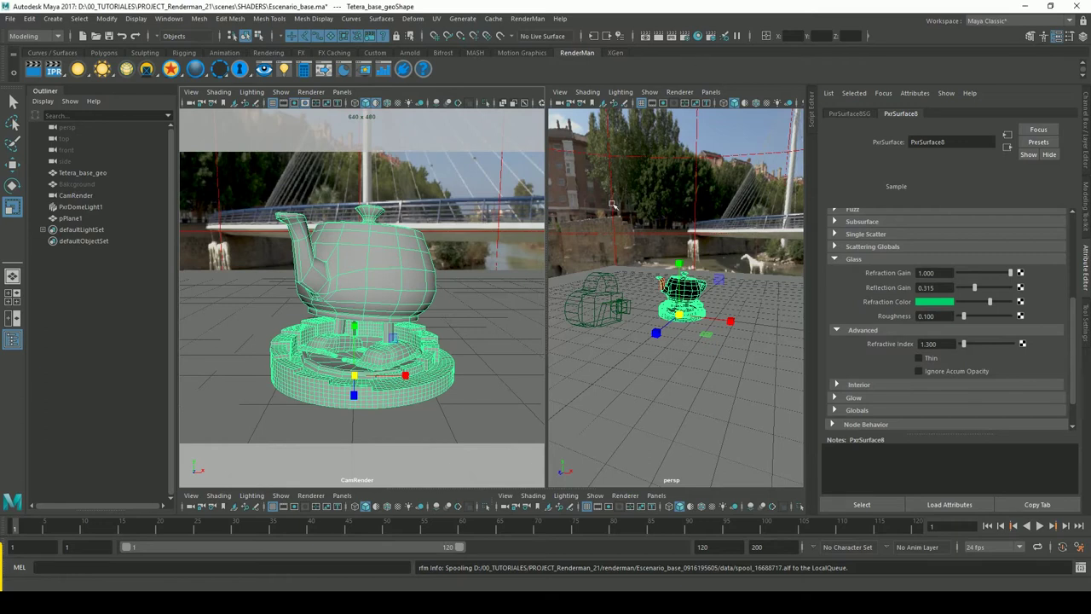
{"action": "scroll", "coordinate": [354, 279], "scroll_direction": "down", "scroll_amount": 5}
{"action": "scroll", "coordinate": [354, 279], "scroll_direction": "up", "scroll_amount": 3}
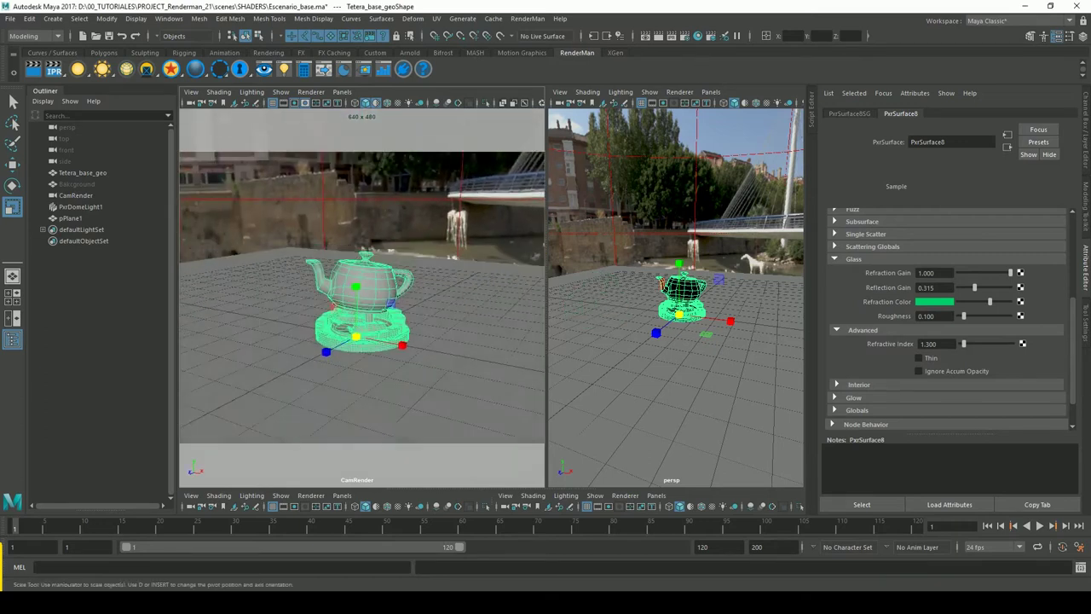
{"action": "left_click", "coordinate": [53, 18]}
{"action": "mouse_move", "coordinate": [87, 59]}
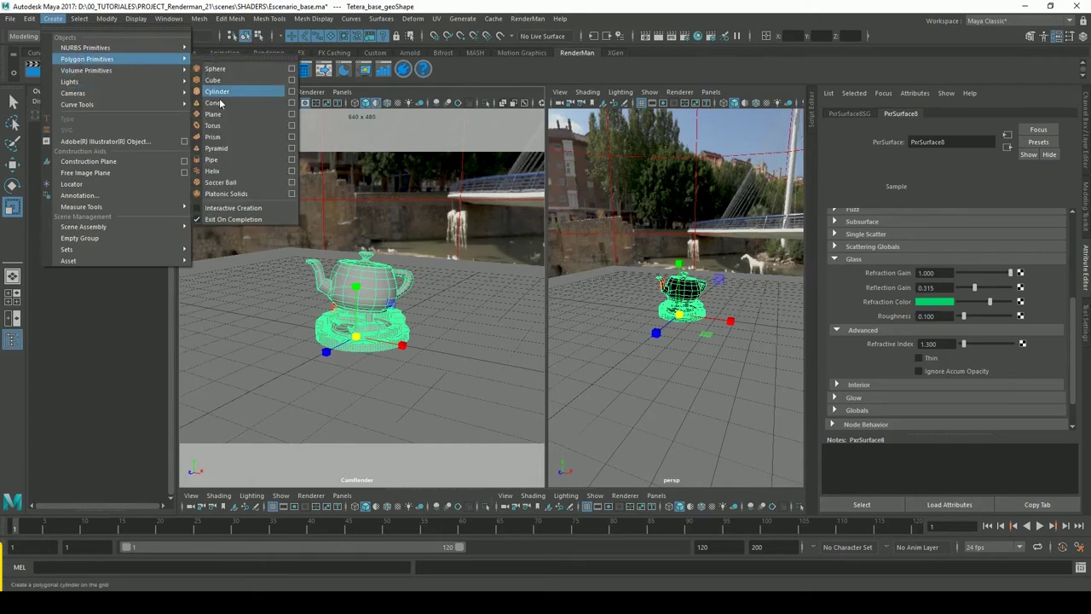
{"action": "left_click", "coordinate": [217, 114]}
{"action": "left_click_drag", "start_coordinate": [365, 348], "coordinate": [430, 340]}
{"action": "key", "text": "w"}
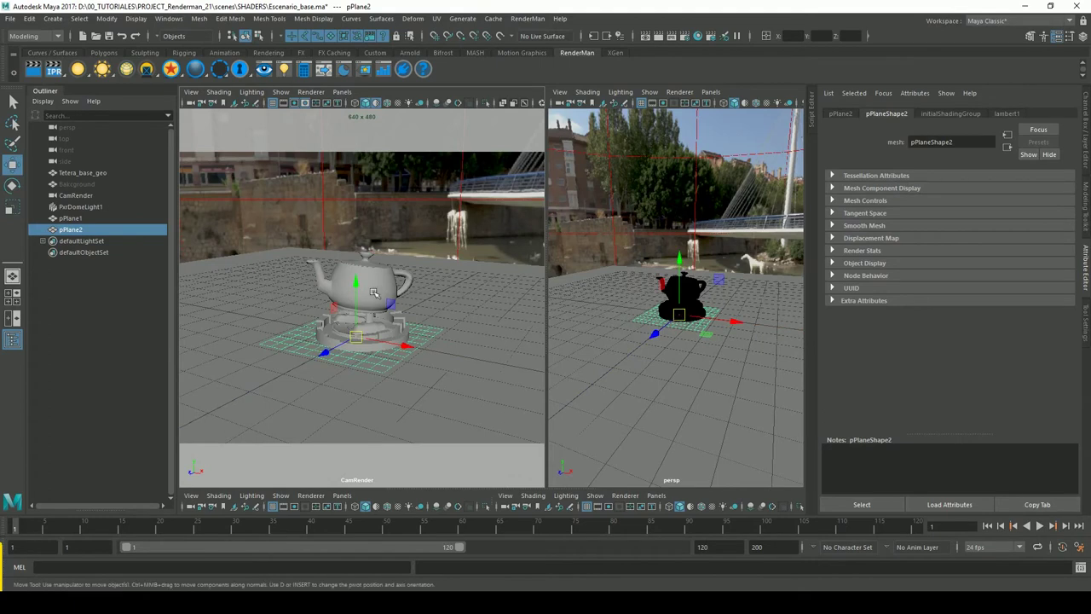
{"action": "left_click_drag", "start_coordinate": [356, 316], "coordinate": [355, 264]}
{"action": "left_click_drag", "start_coordinate": [313, 321], "coordinate": [257, 339]}
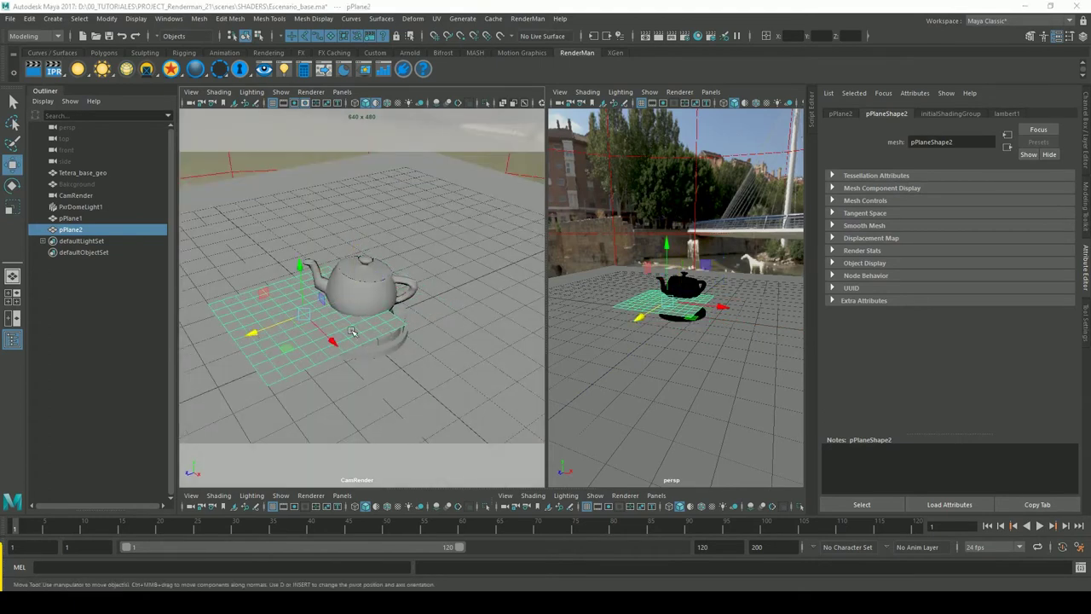
- Stand pPlane2 upright, move it left of the teapot, and assign a new PxrSurface
{"action": "key", "text": "e"}
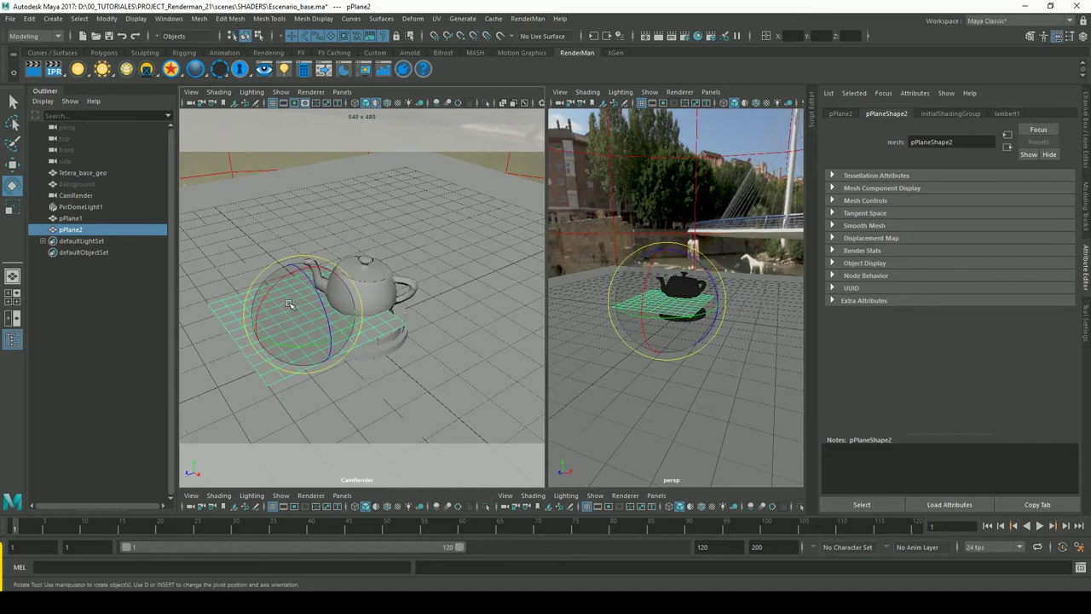
{"action": "key", "text": "r"}
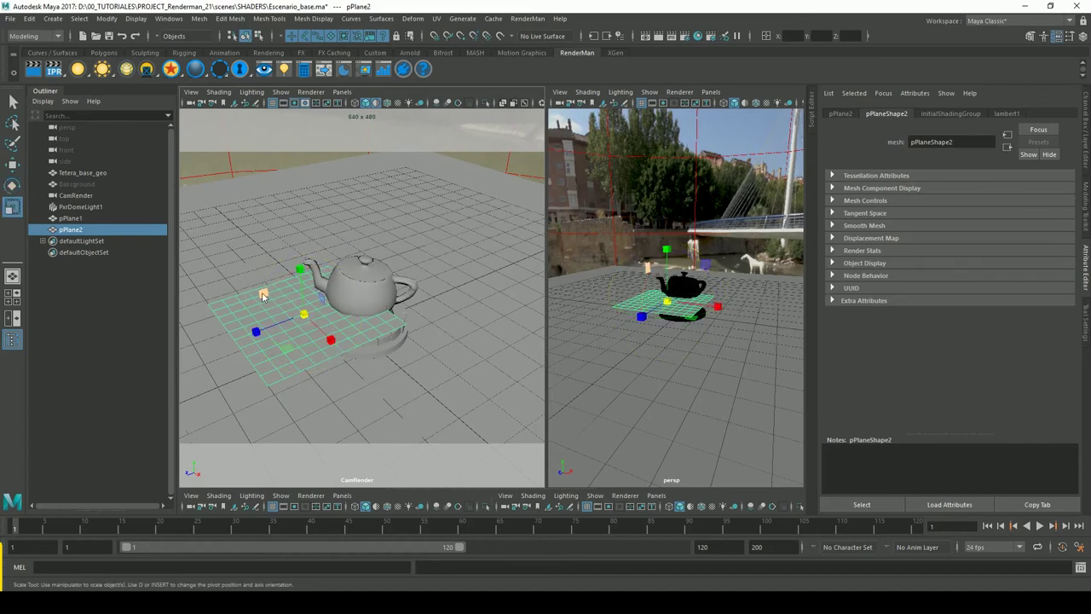
{"action": "key", "text": "w"}
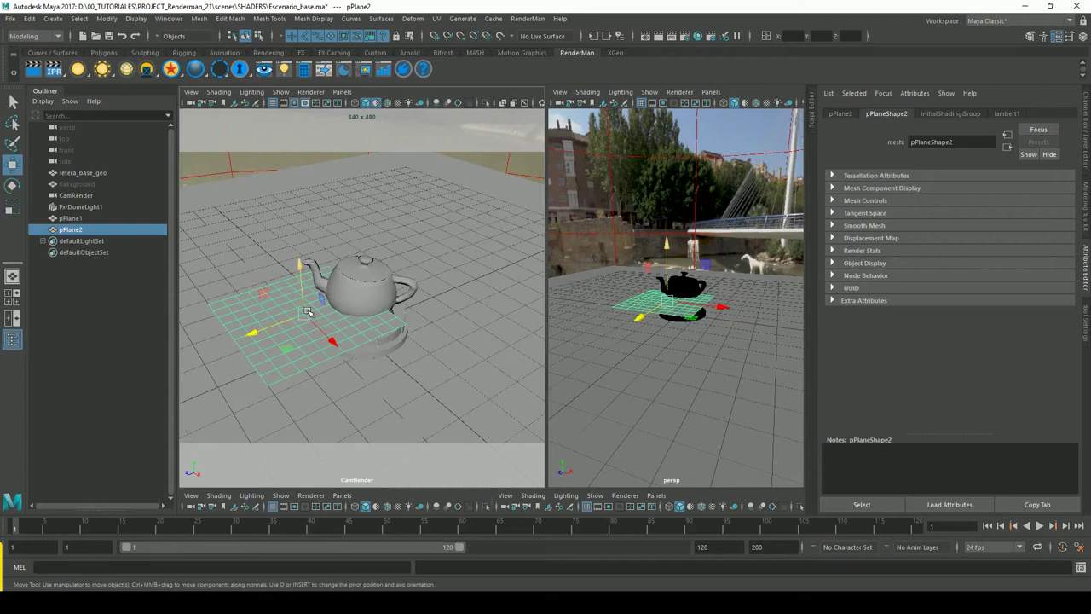
{"action": "key", "text": "e"}
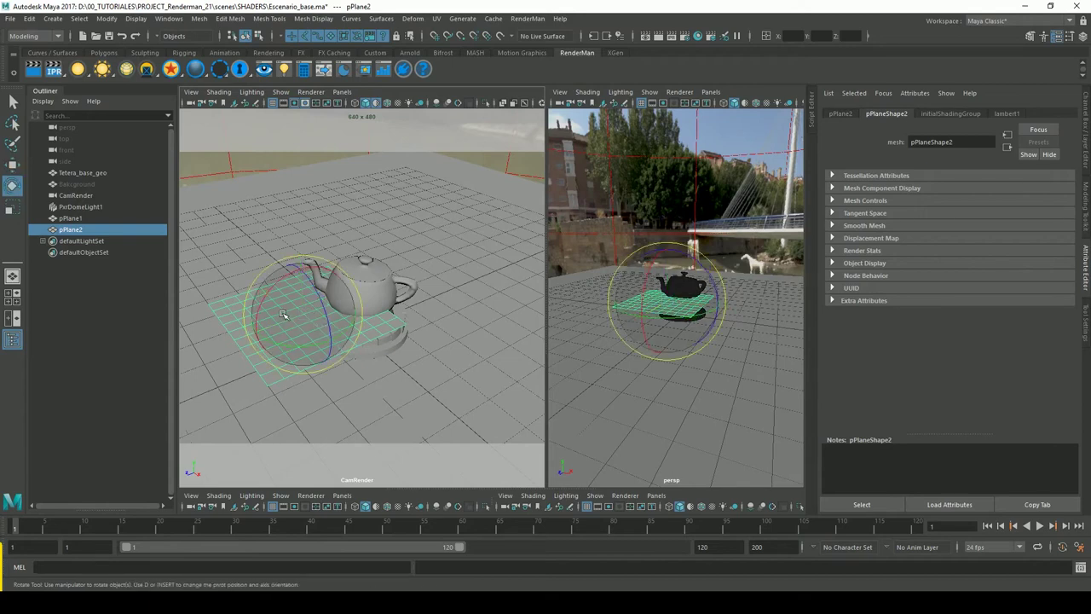
{"action": "left_click_drag", "start_coordinate": [283, 306], "coordinate": [188, 418]}
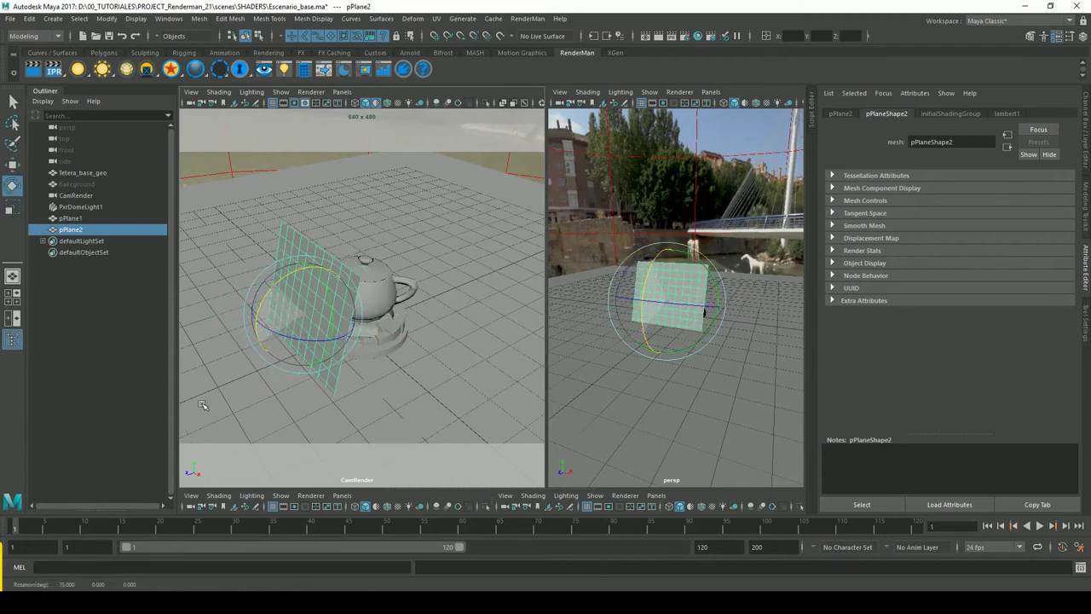
{"action": "mouse_move", "coordinate": [187, 417]}
{"action": "left_mouse_down", "text": "alt"}
{"action": "mouse_move", "coordinate": [491, 334]}
{"action": "mouse_move", "coordinate": [368, 335]}
{"action": "left_mouse_up", "text": "alt"}
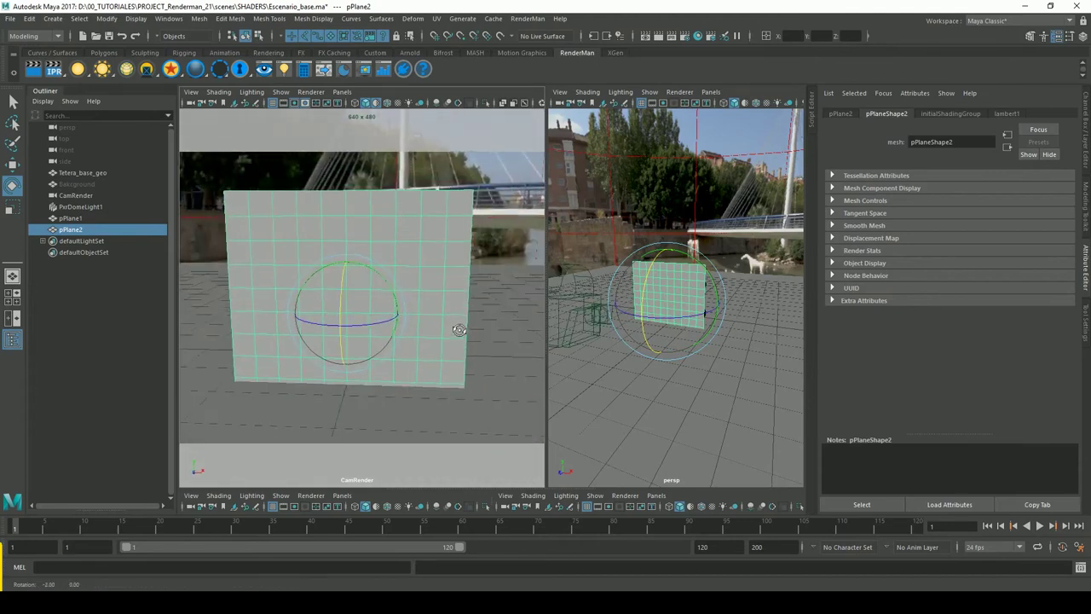
{"action": "key", "text": "w"}
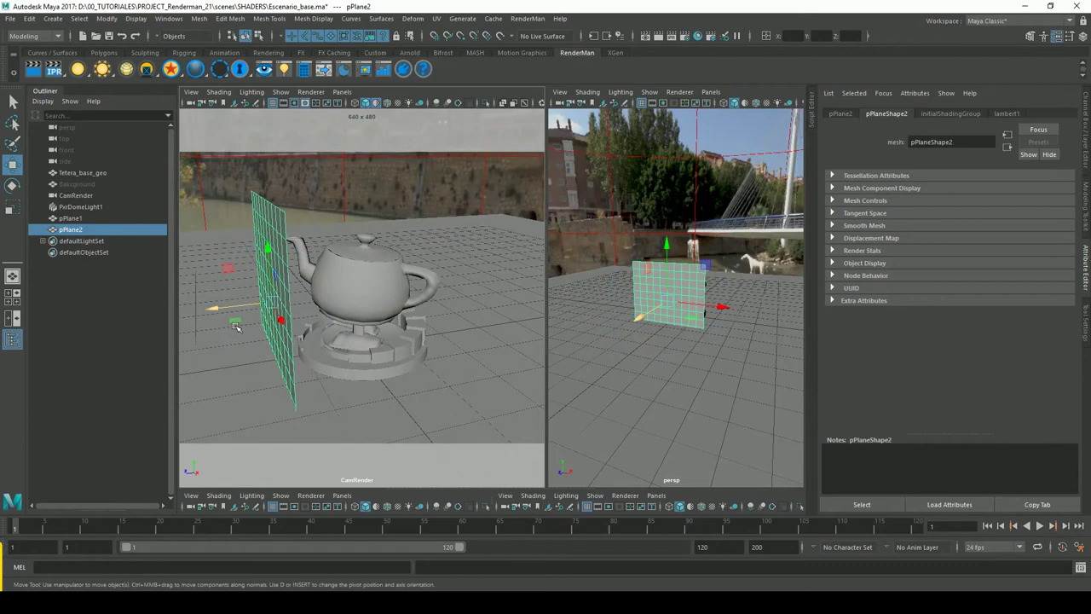
{"action": "left_click_drag", "start_coordinate": [236, 326], "coordinate": [191, 328]}
{"action": "left_click", "coordinate": [172, 70]}
- Set PxrSurface diffuse gain 0, glass refraction gain 0.697 and reflection gain 0.416
{"action": "left_click", "coordinate": [906, 114]}
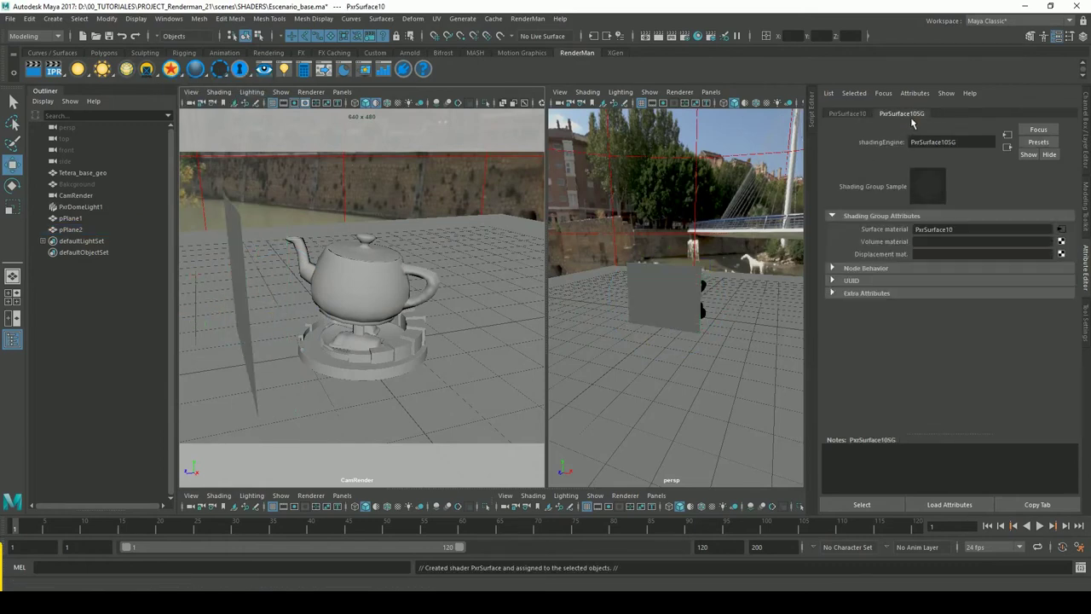
{"action": "left_click", "coordinate": [863, 116]}
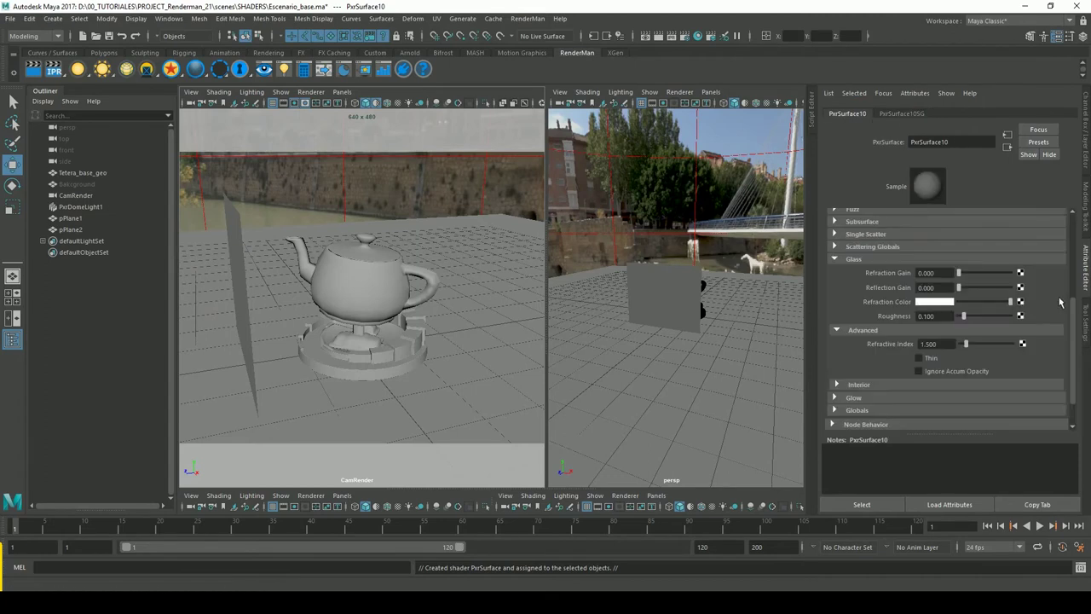
{"action": "scroll", "coordinate": [1081, 325], "scroll_direction": "up", "scroll_amount": 5}
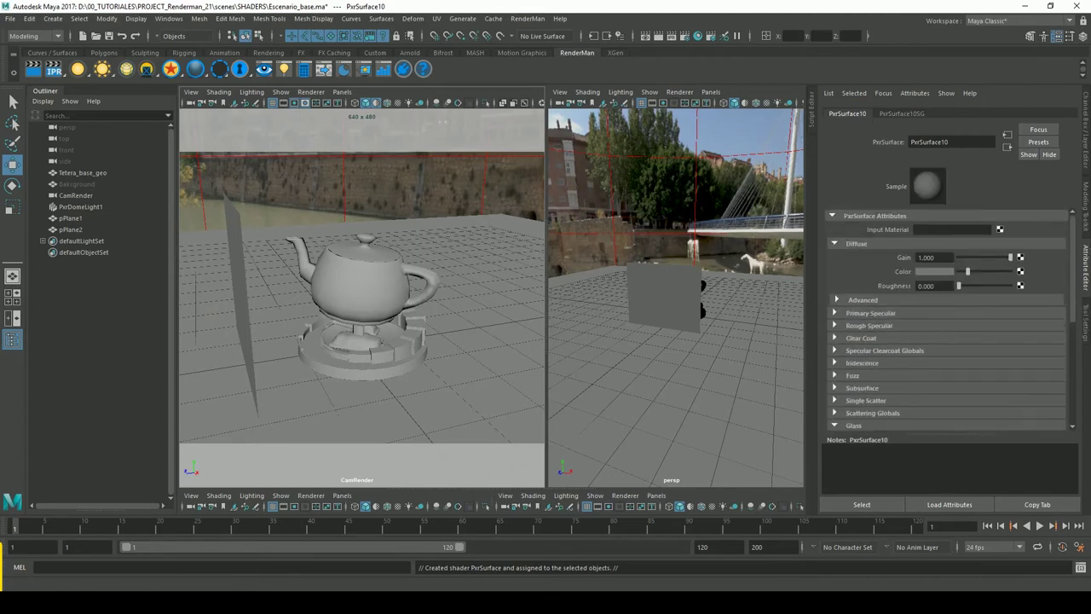
{"action": "mouse_move", "coordinate": [1011, 257]}
{"action": "left_mouse_down"}
{"action": "mouse_move", "coordinate": [958, 257]}
{"action": "mouse_move", "coordinate": [958, 271]}
{"action": "left_mouse_up"}
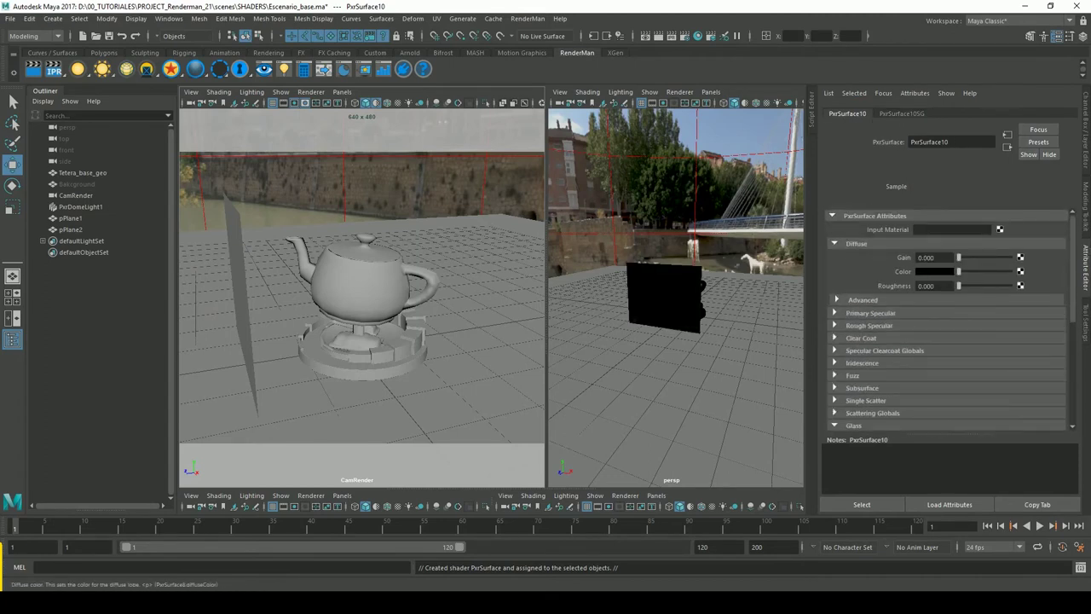
{"action": "left_click", "coordinate": [836, 246]}
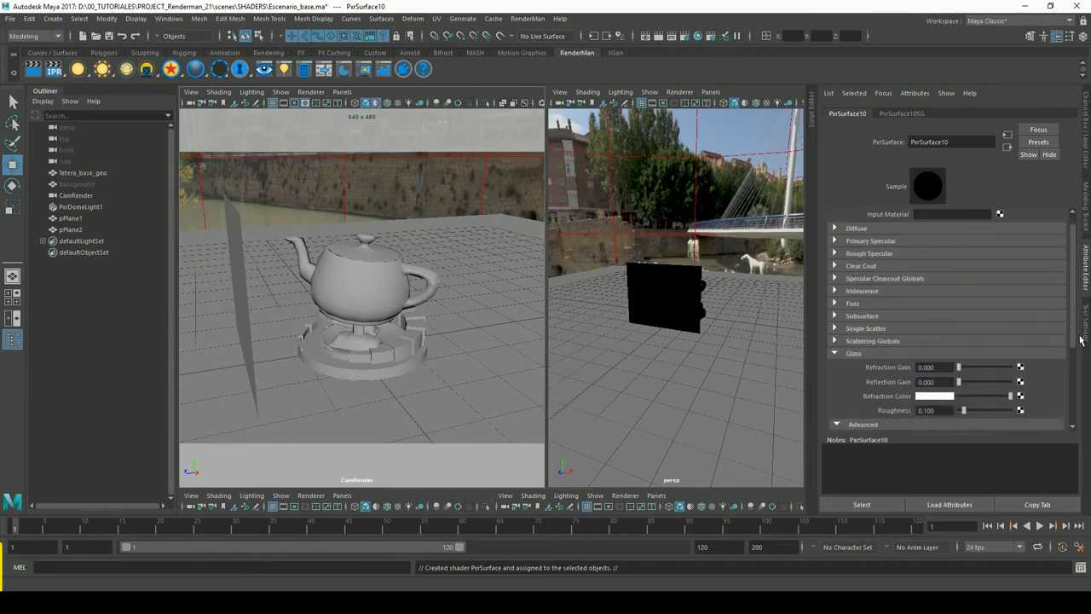
{"action": "scroll", "coordinate": [1077, 335], "scroll_direction": "down", "scroll_amount": 3}
{"action": "mouse_move", "coordinate": [961, 294]}
{"action": "left_mouse_down"}
{"action": "mouse_move", "coordinate": [995, 294]}
{"action": "mouse_move", "coordinate": [988, 316]}
{"action": "left_mouse_up"}
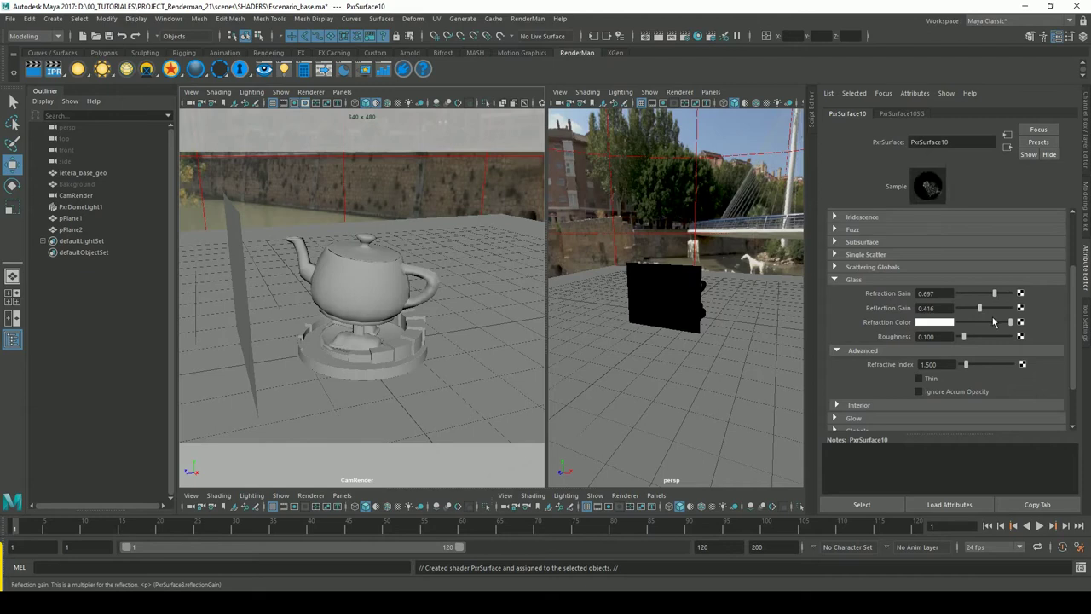
{"action": "mouse_move", "coordinate": [333, 322]}
{"action": "left_mouse_down", "text": "alt"}
{"action": "mouse_move", "coordinate": [384, 328]}
{"action": "mouse_move", "coordinate": [389, 313]}
{"action": "mouse_move", "coordinate": [461, 312]}
{"action": "left_mouse_up", "text": "alt"}
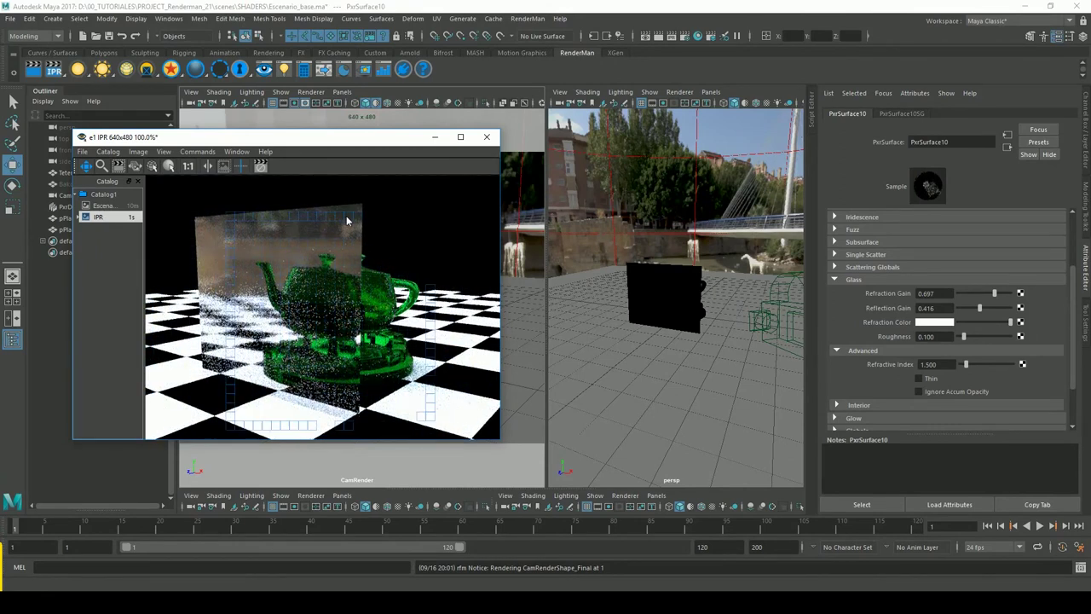
- Lower the PxrSurface10 glass reflection gain on pPlane2 to 0.360
{"action": "left_click_drag", "start_coordinate": [362, 144], "coordinate": [413, 146]}
{"action": "mouse_move", "coordinate": [980, 308]}
{"action": "left_mouse_down"}
{"action": "mouse_move", "coordinate": [965, 309]}
{"action": "mouse_move", "coordinate": [986, 309]}
{"action": "left_mouse_up"}
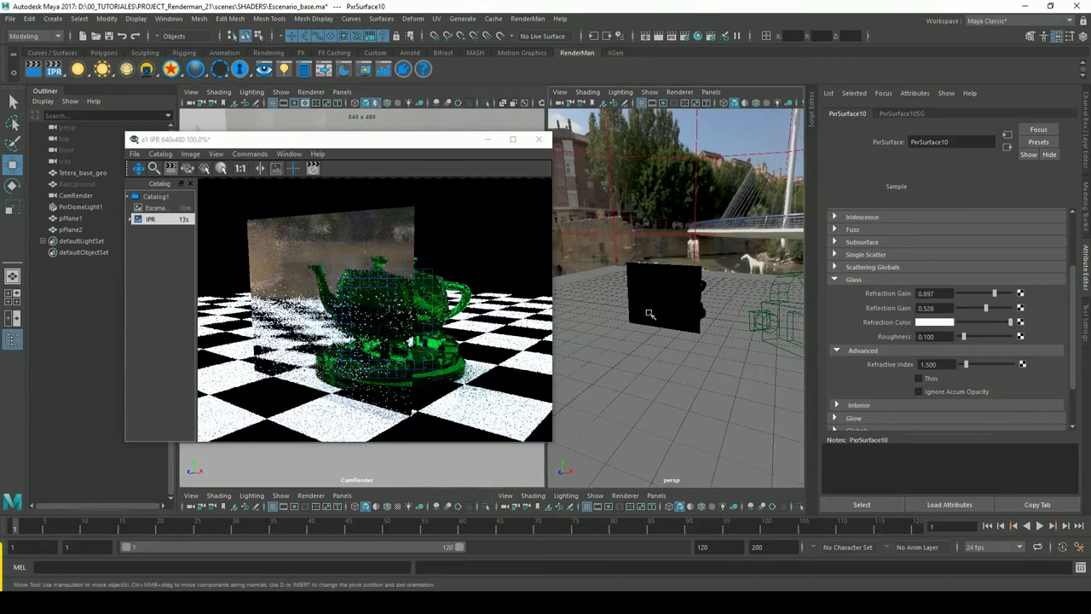
{"action": "left_click", "coordinate": [650, 315]}
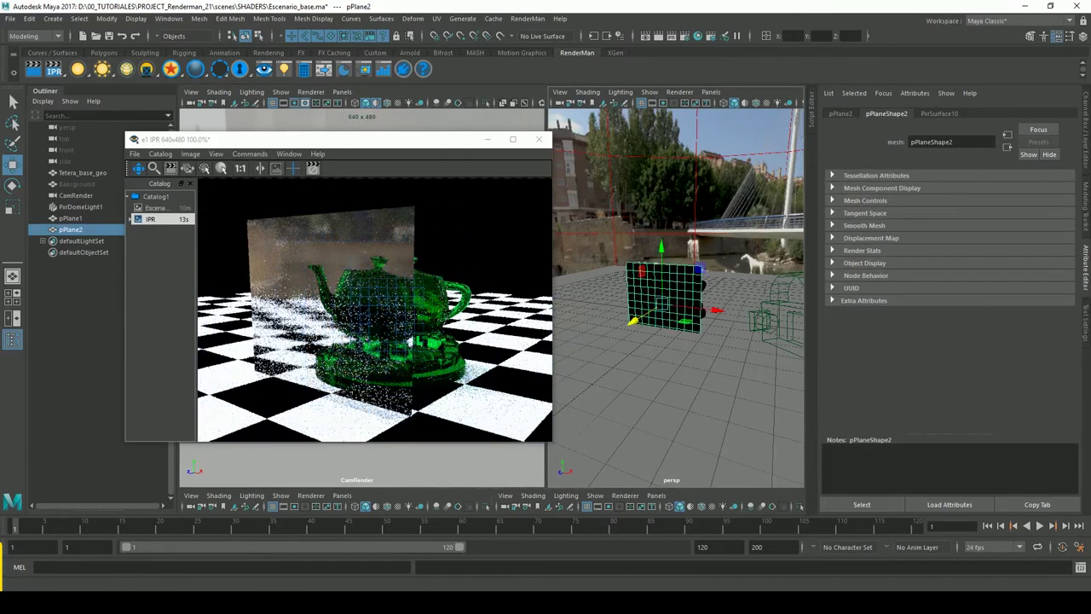
{"action": "left_click", "coordinate": [939, 114]}
{"action": "left_click_drag", "start_coordinate": [986, 308], "coordinate": [978, 317]}
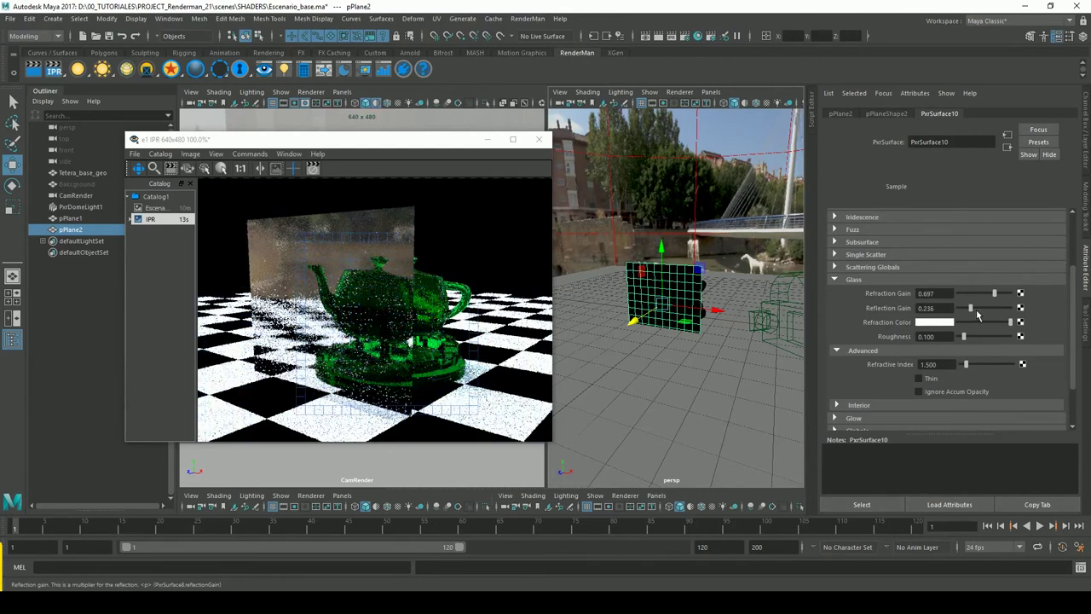
{"action": "left_click", "coordinate": [362, 311]}
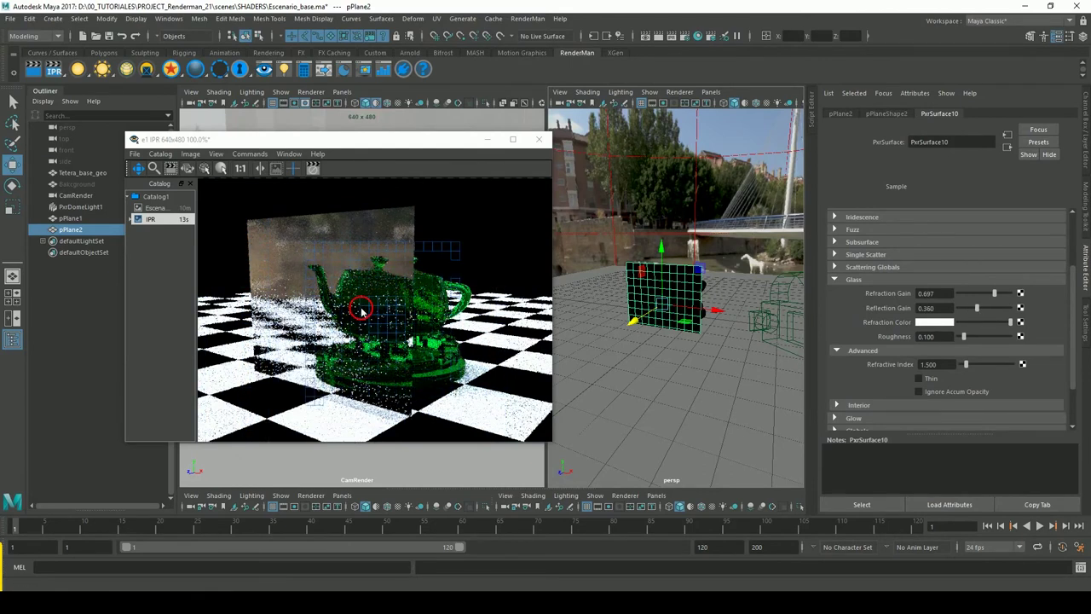
- Duplicate the glass plane into a row of evenly offset copies
{"action": "left_click_drag", "start_coordinate": [650, 296], "coordinate": [658, 317], "text": "alt"}
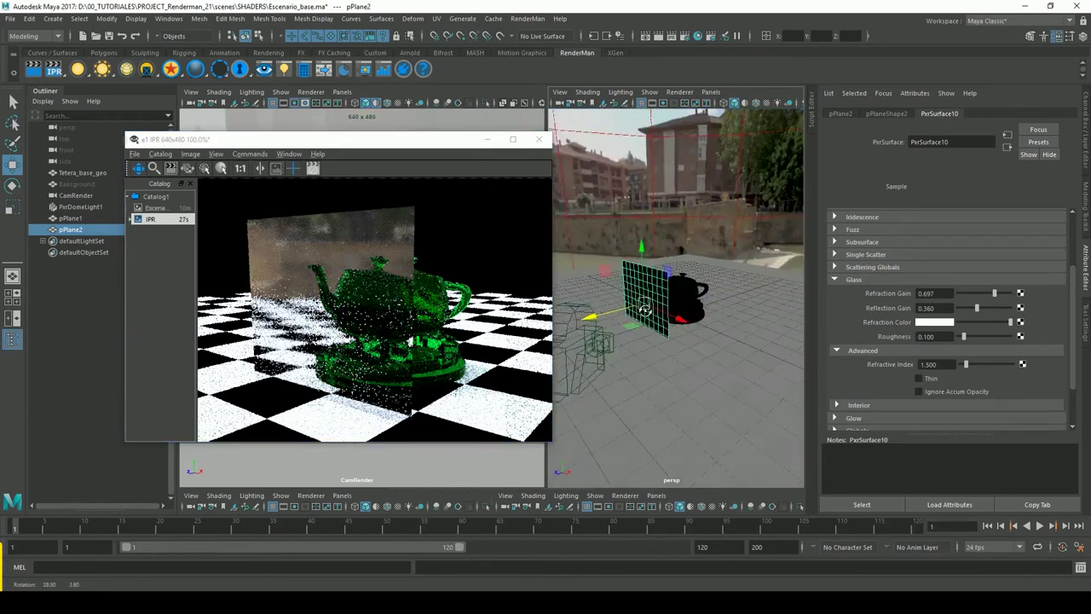
{"action": "key", "text": "ctrl+d"}
{"action": "left_click_drag", "start_coordinate": [590, 333], "coordinate": [540, 345]}
{"action": "key", "text": "ctrl+d"}
{"action": "key", "text": "ctrl+d"}
{"action": "mouse_move", "coordinate": [685, 278]}
{"action": "left_mouse_down", "text": "alt"}
{"action": "mouse_move", "coordinate": [682, 329]}
{"action": "mouse_move", "coordinate": [594, 351]}
{"action": "left_mouse_up", "text": "alt"}
{"action": "key", "text": "ctrl+d"}
{"action": "key", "text": "ctrl+d"}
{"action": "key", "text": "ctrl+d"}
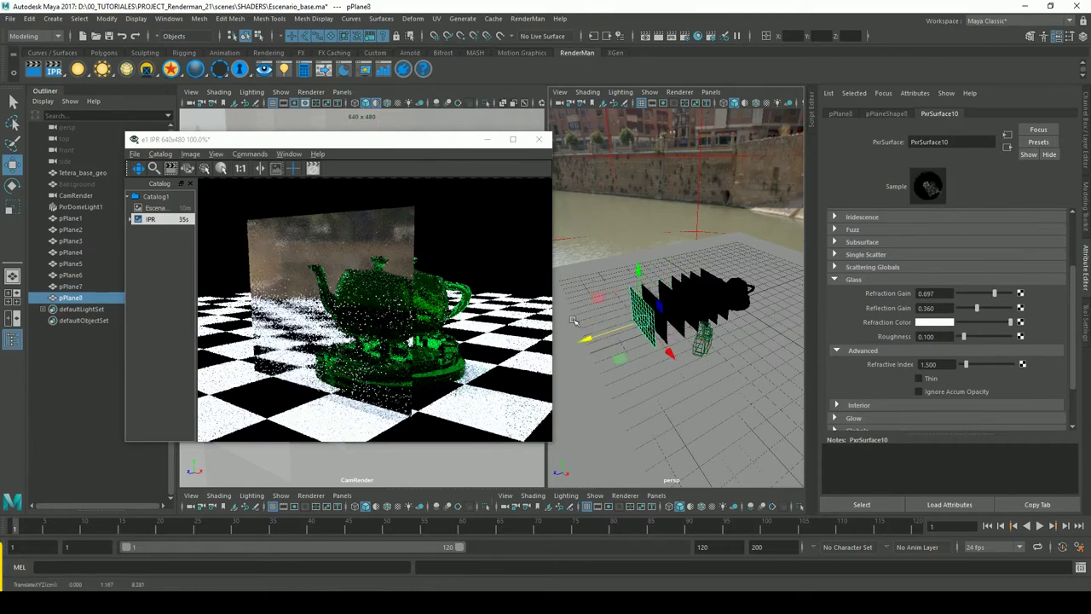
- Move the IPR window aside and restart the IPR render showing the stacked glass panes
{"action": "left_click_drag", "start_coordinate": [378, 142], "coordinate": [479, 343]}
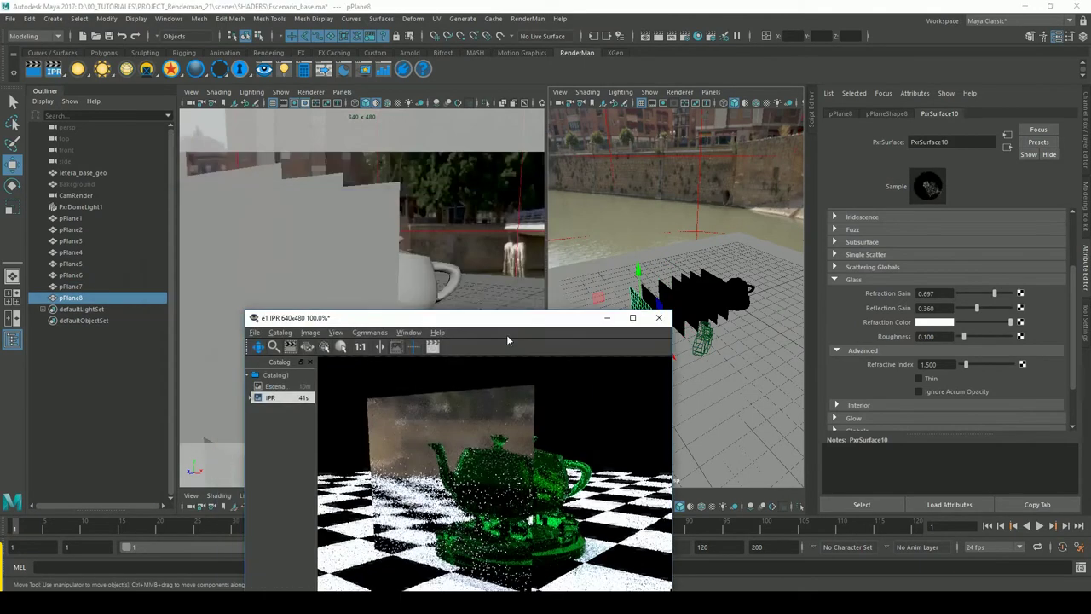
{"action": "left_click_drag", "start_coordinate": [468, 254], "coordinate": [488, 294], "text": "alt"}
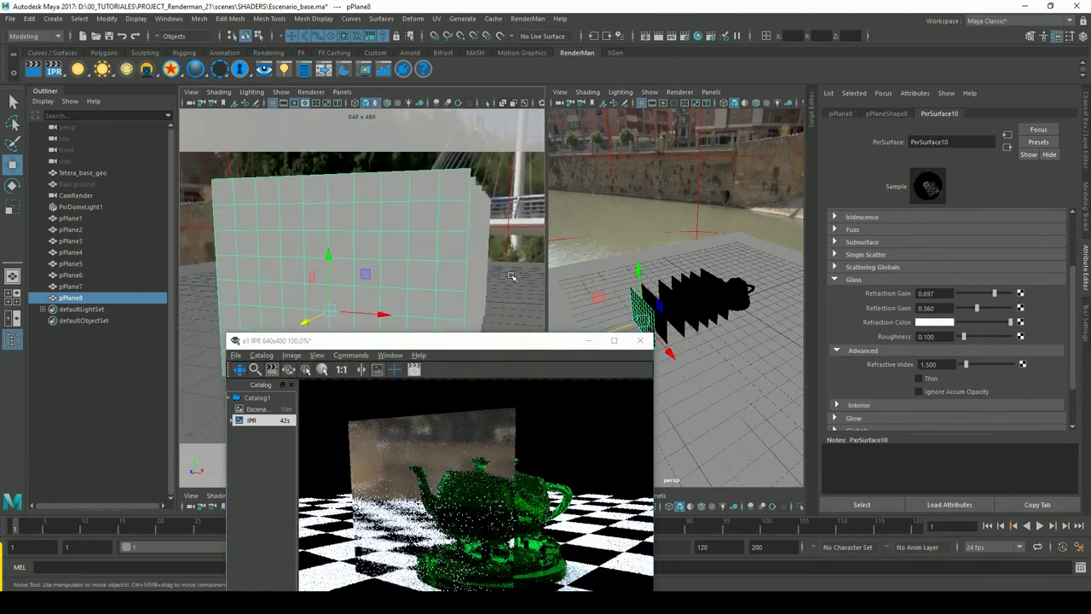
{"action": "left_click_drag", "start_coordinate": [511, 340], "coordinate": [437, 181]}
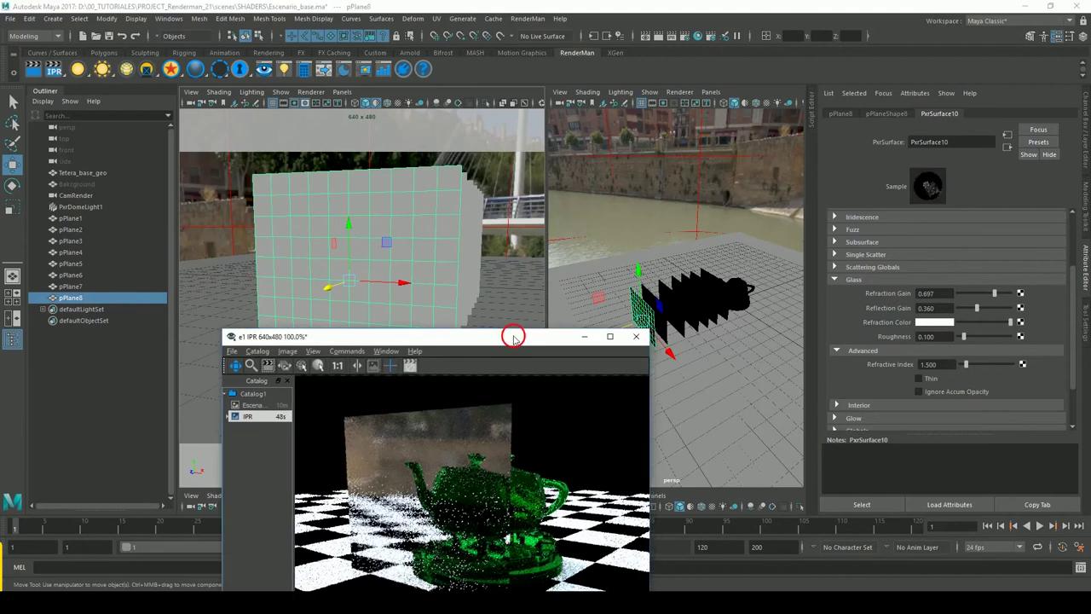
{"action": "left_click", "coordinate": [51, 69]}
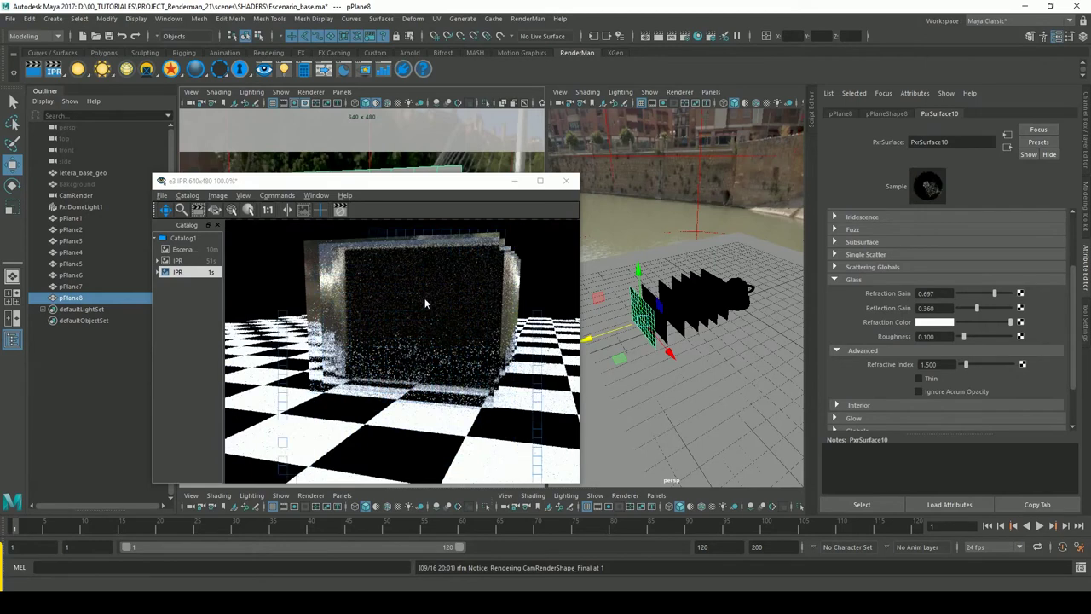
{"action": "left_click_drag", "start_coordinate": [435, 182], "coordinate": [379, 167]}
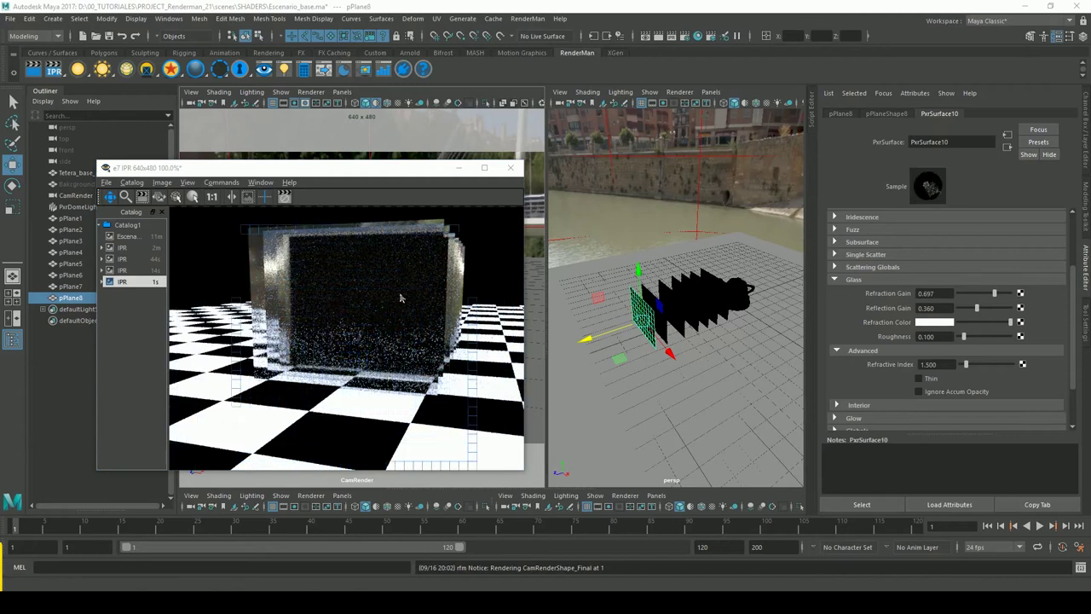
- Show Sampling's Default Ray Depths (Max Specular Depth 4) in Render Settings and minimize the IPR window
{"action": "left_click", "coordinate": [697, 35]}
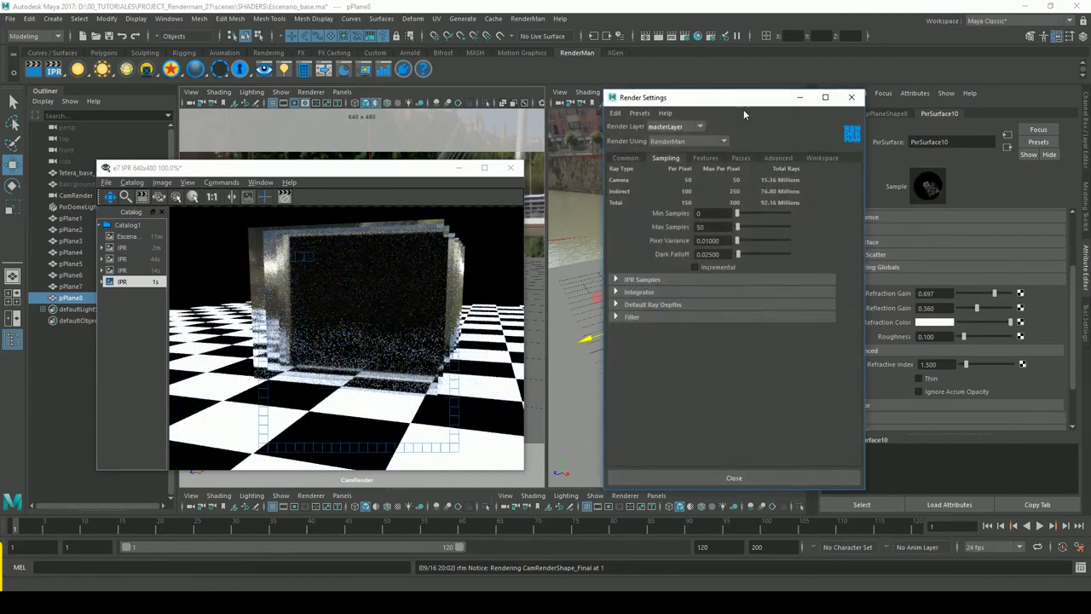
{"action": "left_click_drag", "start_coordinate": [744, 102], "coordinate": [751, 103]}
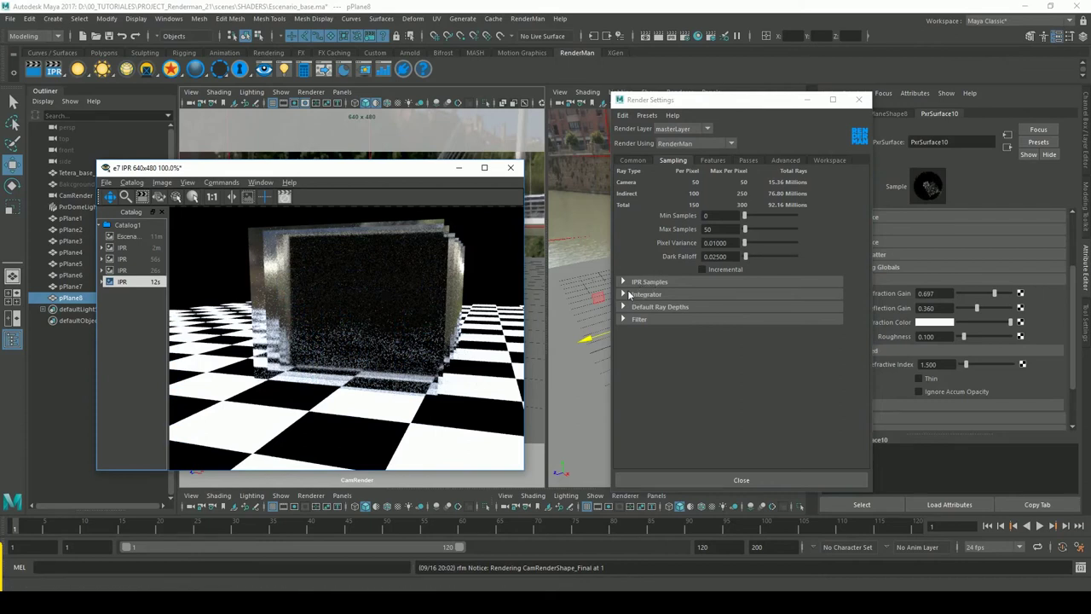
{"action": "left_click", "coordinate": [682, 308]}
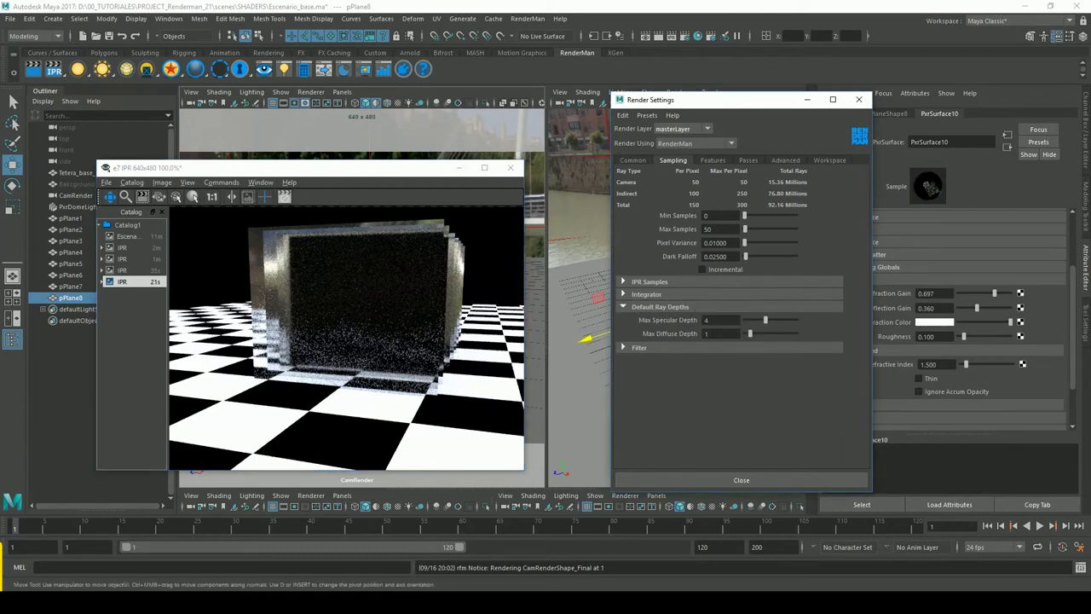
{"action": "left_click", "coordinate": [721, 320]}
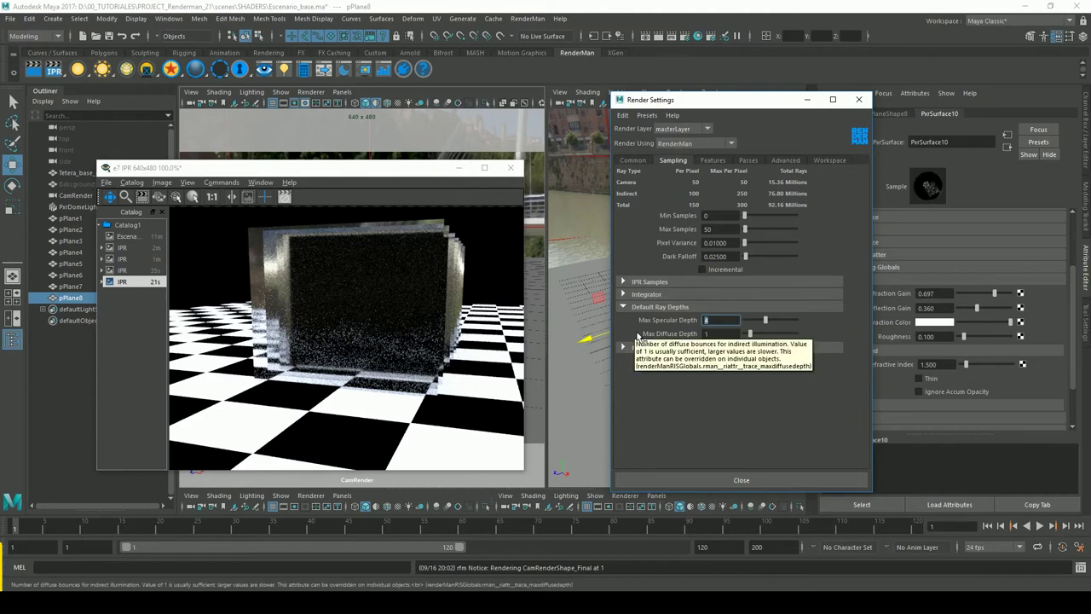
{"action": "left_click_drag", "start_coordinate": [423, 177], "coordinate": [370, 180]}
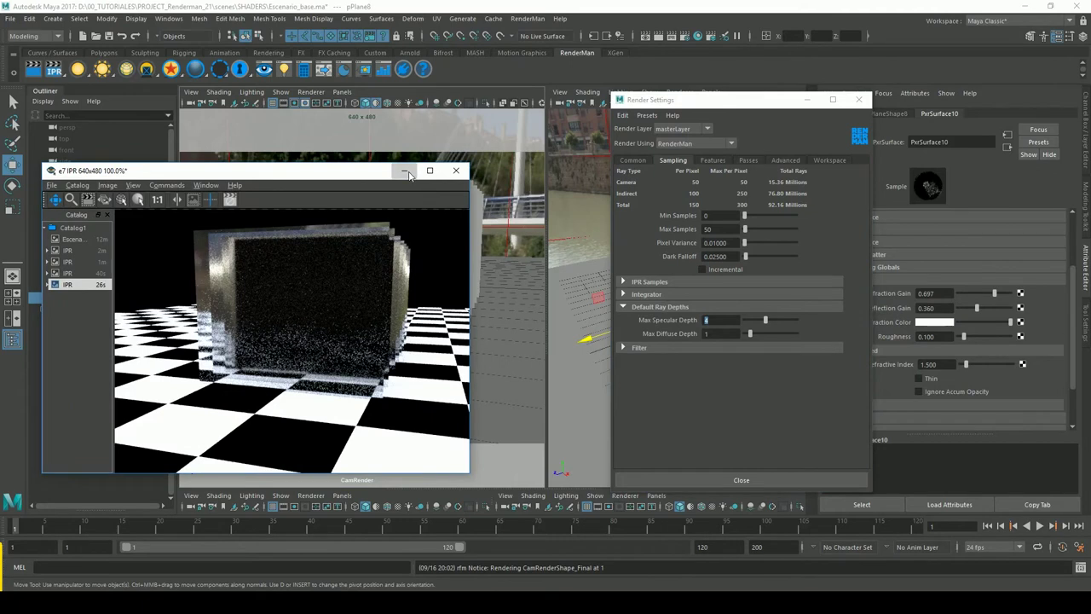
{"action": "left_click", "coordinate": [406, 173]}
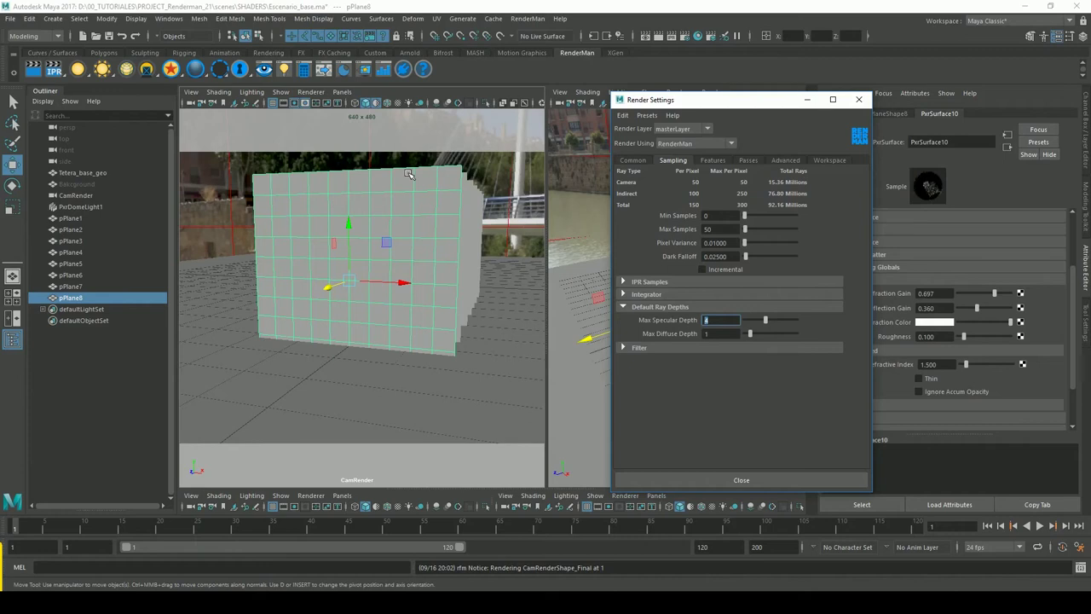
- Delete panes pPlane6 and pPlane8 from the row, then orbit to check the remaining four
{"action": "mouse_move", "coordinate": [407, 262]}
{"action": "left_mouse_down", "text": "alt"}
{"action": "mouse_move", "coordinate": [463, 284]}
{"action": "mouse_move", "coordinate": [435, 284]}
{"action": "left_mouse_up", "text": "alt"}
{"action": "left_click", "coordinate": [422, 261]}
{"action": "left_click", "coordinate": [410, 267]}
{"action": "left_click", "coordinate": [368, 282]}
{"action": "left_click", "coordinate": [343, 281]}
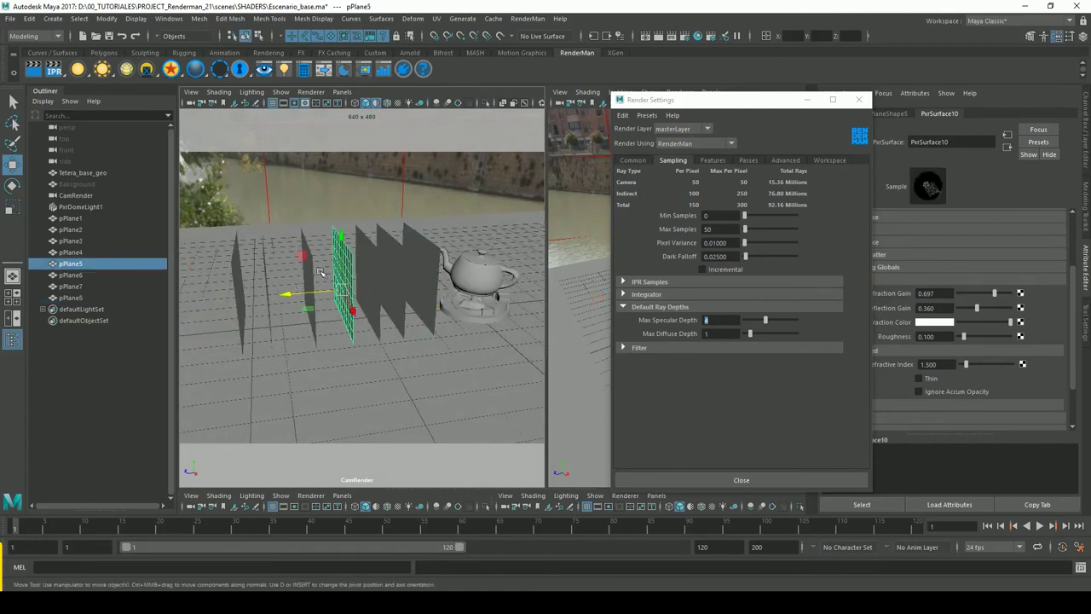
{"action": "left_click", "coordinate": [320, 274]}
{"action": "key", "text": "Delete"}
{"action": "left_click", "coordinate": [243, 290]}
{"action": "key", "text": "Delete"}
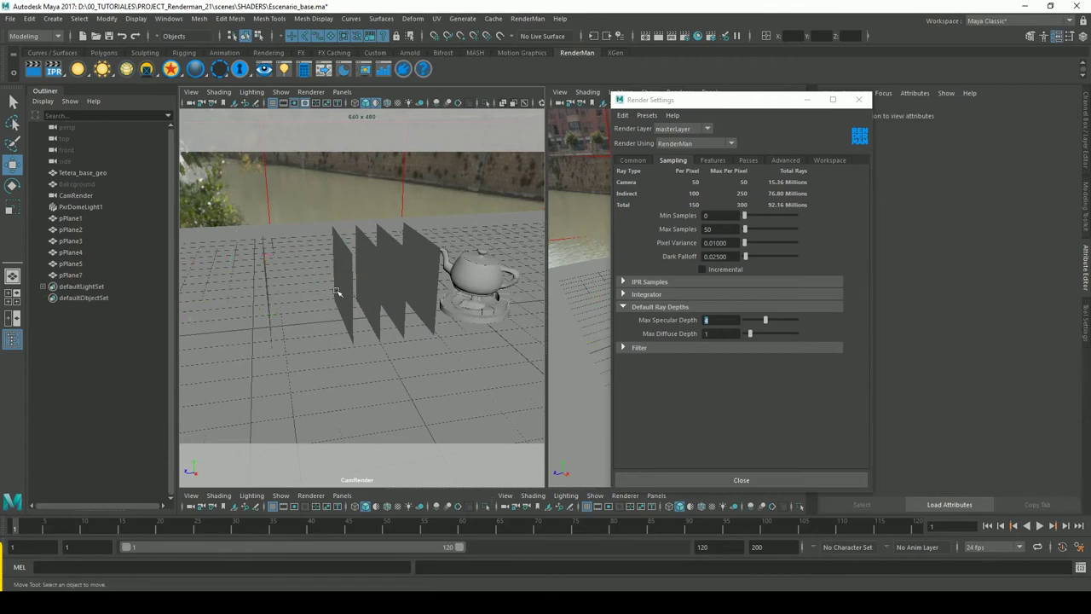
{"action": "mouse_move", "coordinate": [352, 292]}
{"action": "left_mouse_down"}
{"action": "mouse_move", "coordinate": [441, 296]}
{"action": "mouse_move", "coordinate": [468, 255]}
{"action": "mouse_move", "coordinate": [466, 284]}
{"action": "left_mouse_up"}
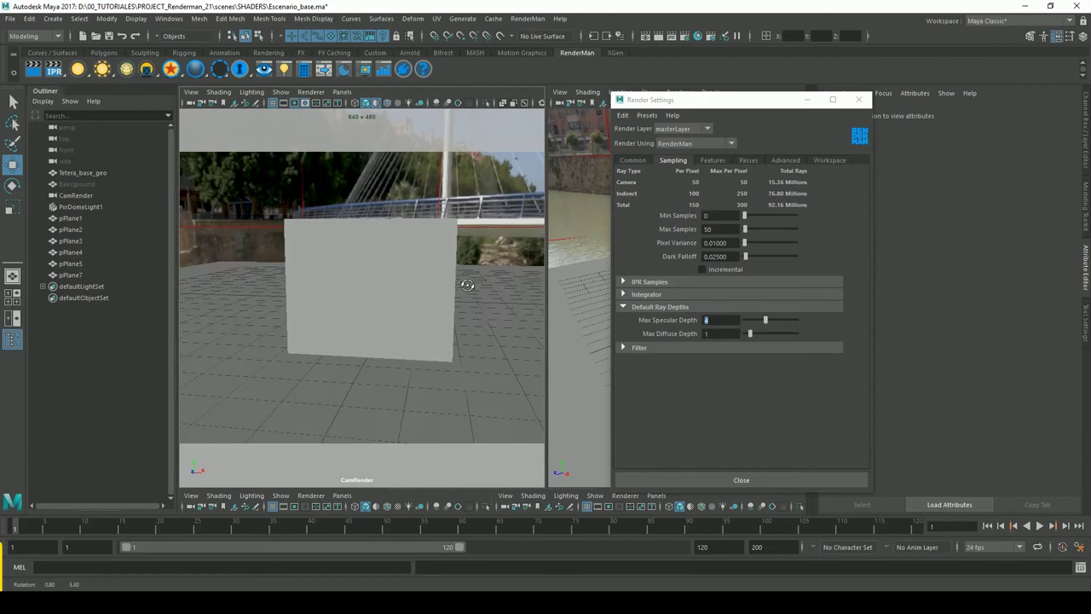
{"action": "mouse_move", "coordinate": [395, 254]}
{"action": "left_mouse_down", "text": "alt"}
{"action": "mouse_move", "coordinate": [400, 286]}
{"action": "mouse_move", "coordinate": [357, 284]}
{"action": "left_mouse_up", "text": "alt"}
- Set Max Specular Depth to 4 and start an IPR render of the panes
{"action": "mouse_move", "coordinate": [441, 261]}
{"action": "left_mouse_down", "text": "alt"}
{"action": "mouse_move", "coordinate": [365, 296]}
{"action": "mouse_move", "coordinate": [245, 311]}
{"action": "left_mouse_up", "text": "alt"}
{"action": "left_click_drag", "start_coordinate": [352, 285], "coordinate": [409, 279], "text": "alt"}
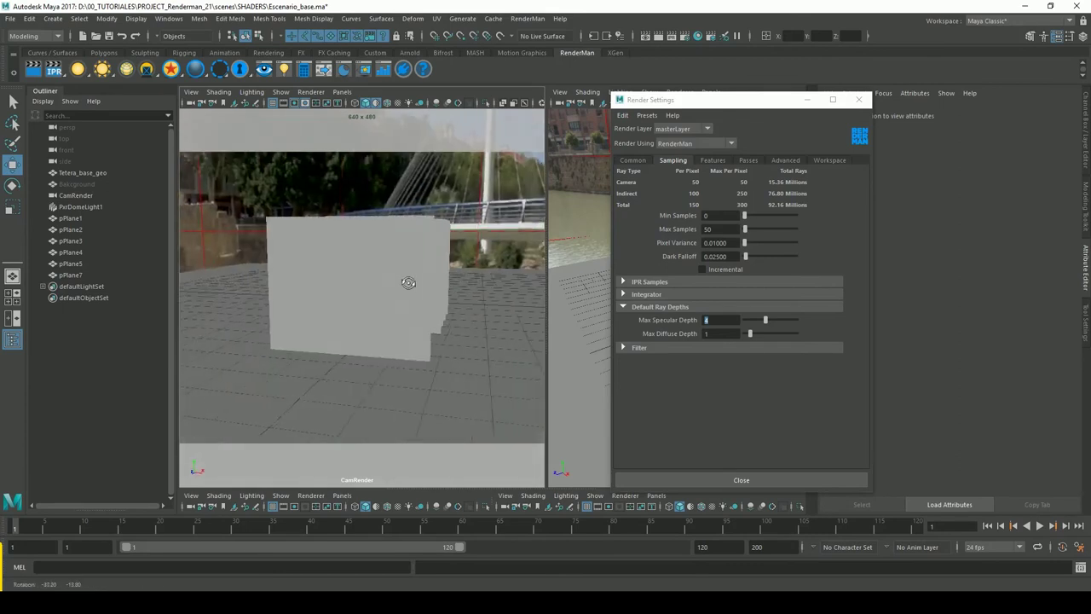
{"action": "left_click", "coordinate": [727, 327]}
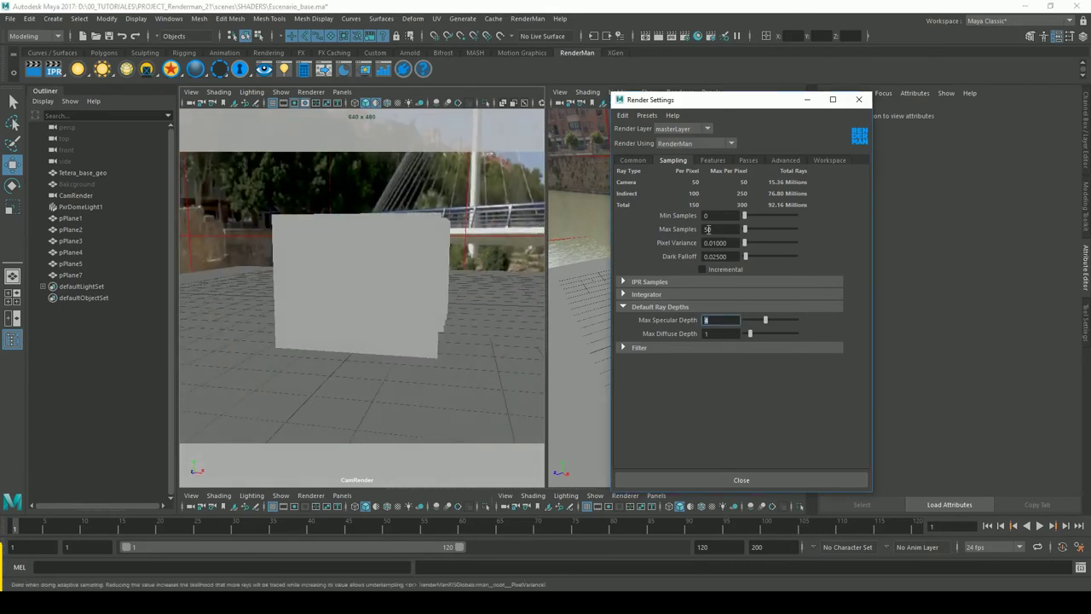
{"action": "left_click", "coordinate": [59, 73]}
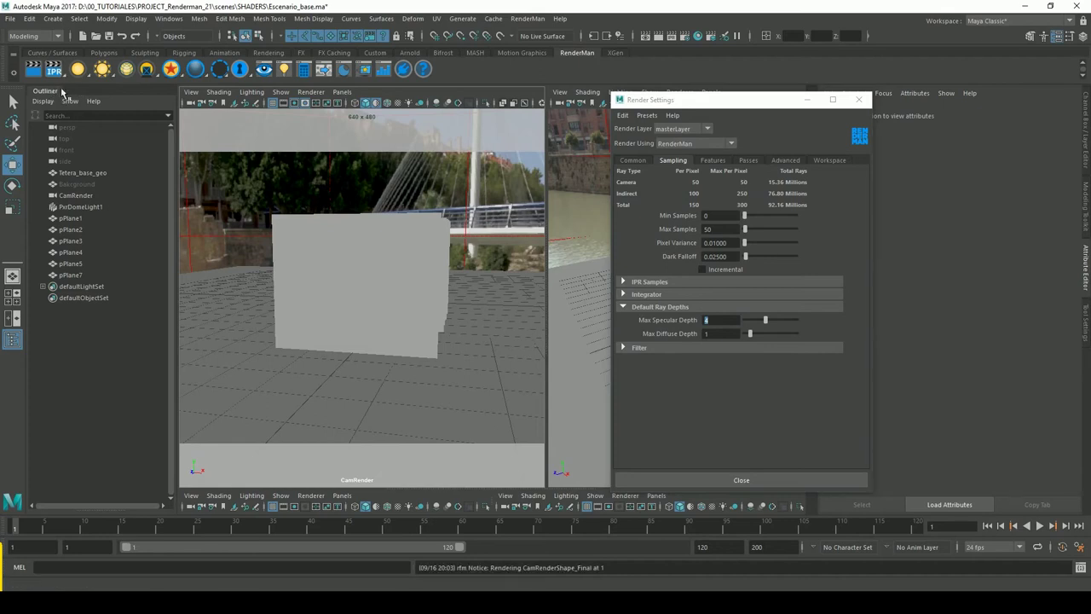
{"action": "left_click", "coordinate": [722, 326]}
{"action": "type", "text": "4"}
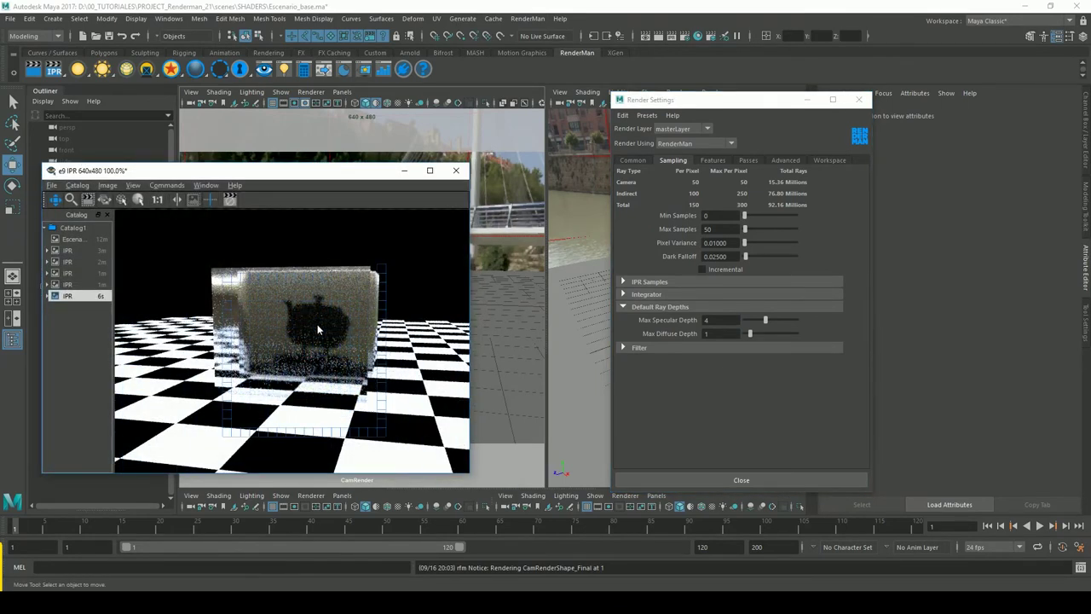
- Move the IPR render window aside, select pPlane7, and bring the window back left
{"action": "left_click_drag", "start_coordinate": [322, 175], "coordinate": [824, 187]}
{"action": "left_click", "coordinate": [401, 317]}
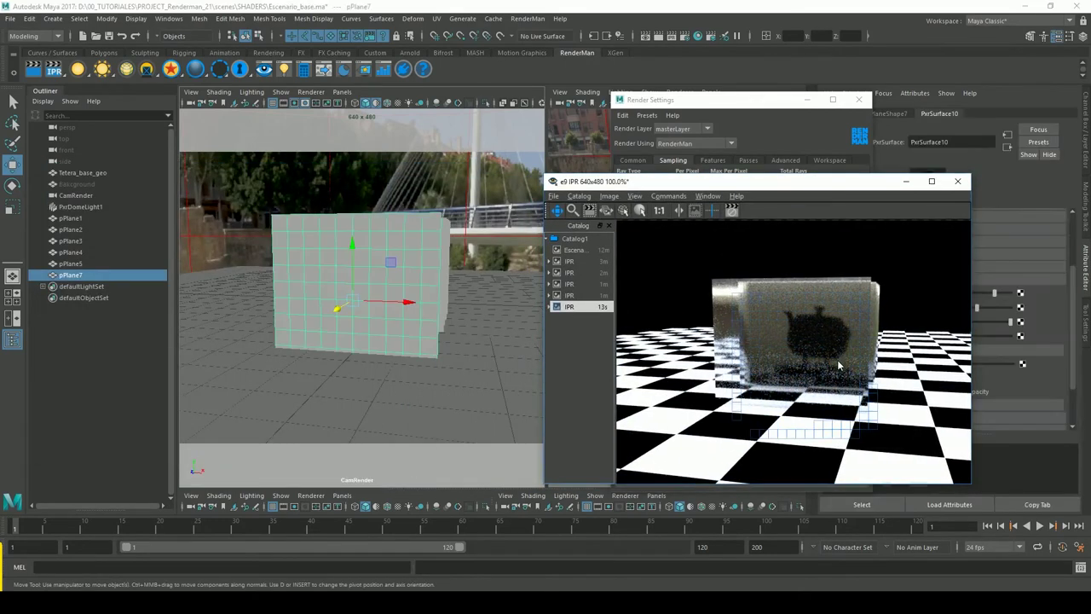
{"action": "left_click_drag", "start_coordinate": [838, 180], "coordinate": [429, 180]}
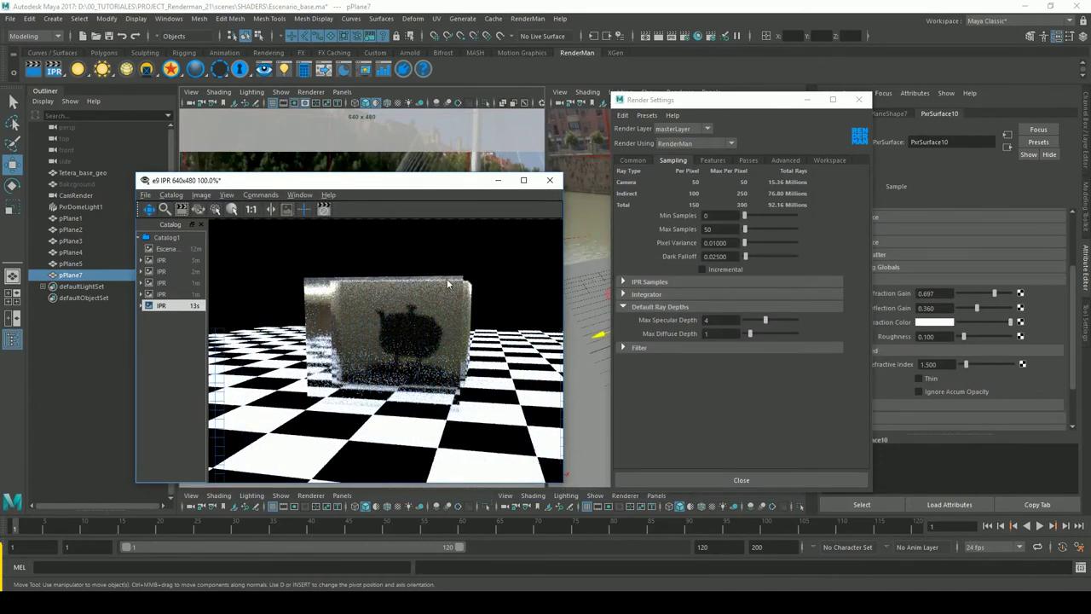
- Put the render preview away, select the whole teapot, and hide it with H
{"action": "left_click", "coordinate": [498, 181]}
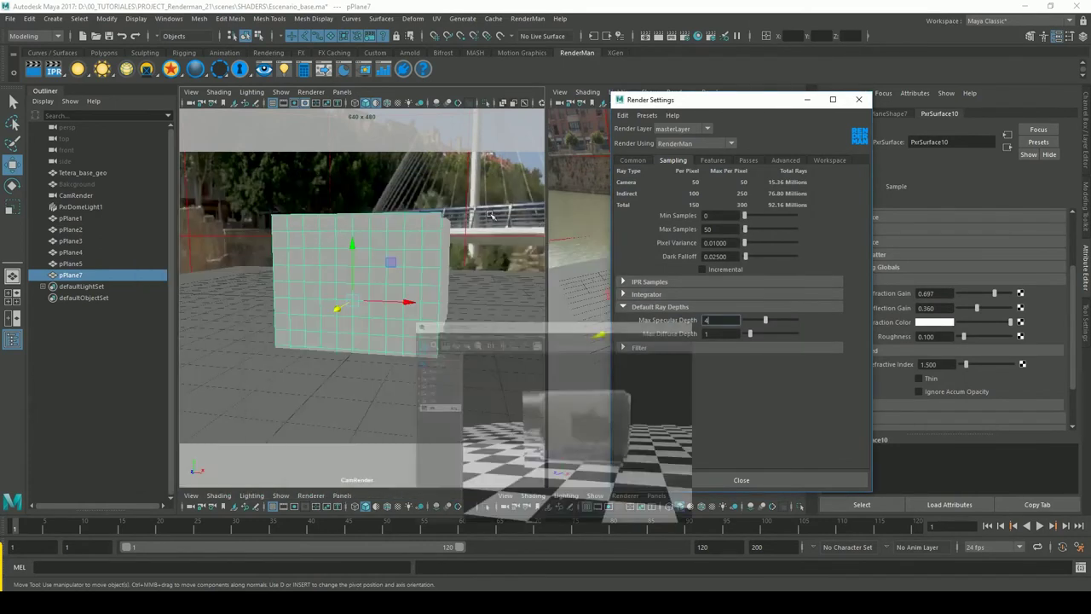
{"action": "left_click_drag", "start_coordinate": [494, 294], "coordinate": [433, 298], "text": "alt"}
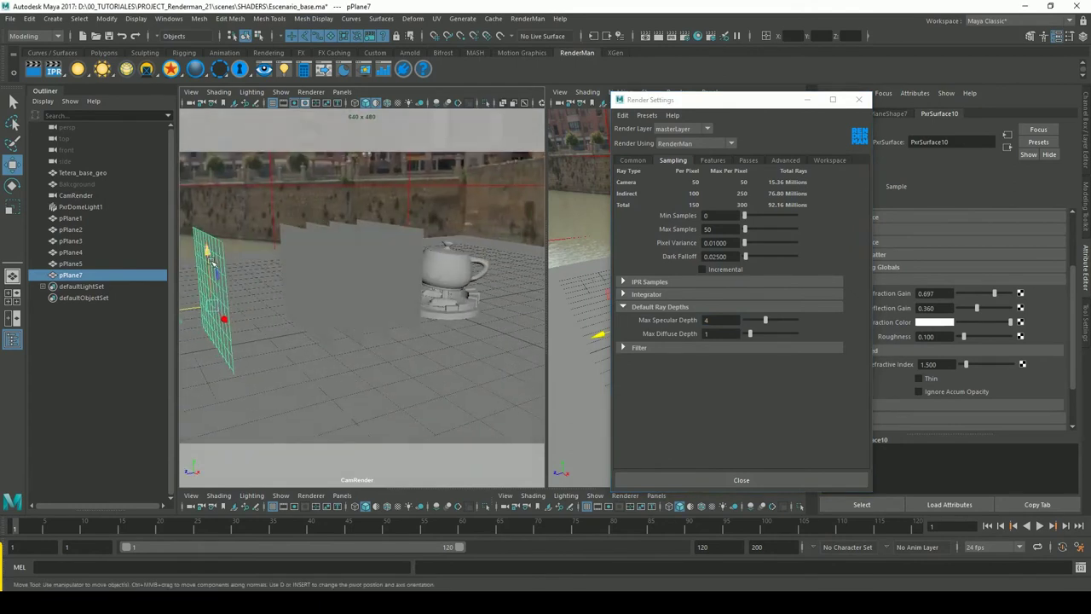
{"action": "left_click_drag", "start_coordinate": [372, 247], "coordinate": [434, 278], "text": "alt"}
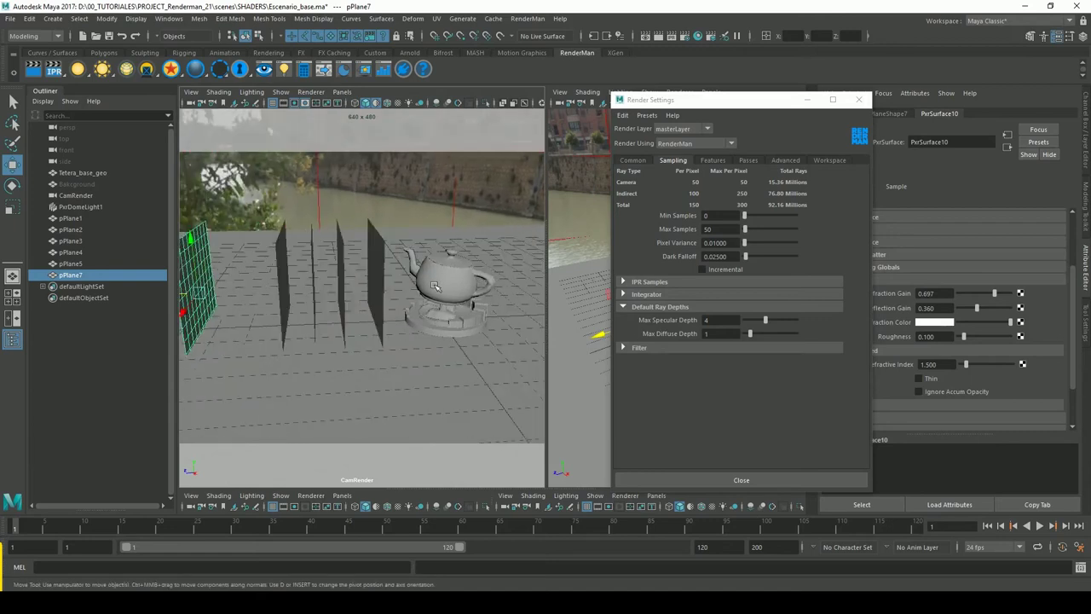
{"action": "scroll", "coordinate": [437, 269], "scroll_direction": "up", "scroll_amount": 4}
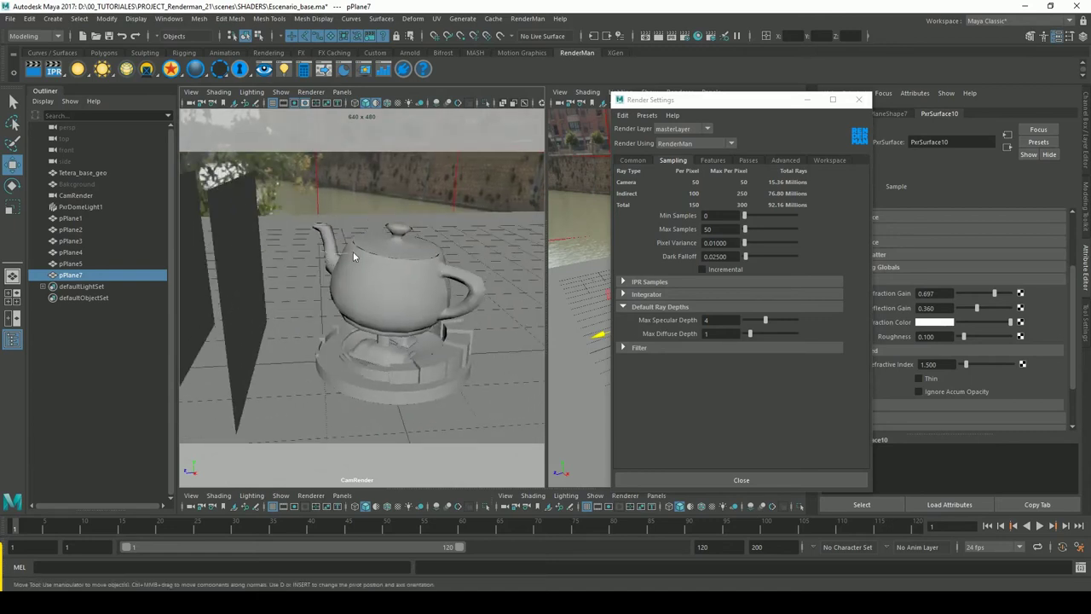
{"action": "left_click", "coordinate": [354, 256]}
{"action": "right_click_drag", "start_coordinate": [356, 266], "coordinate": [354, 288]}
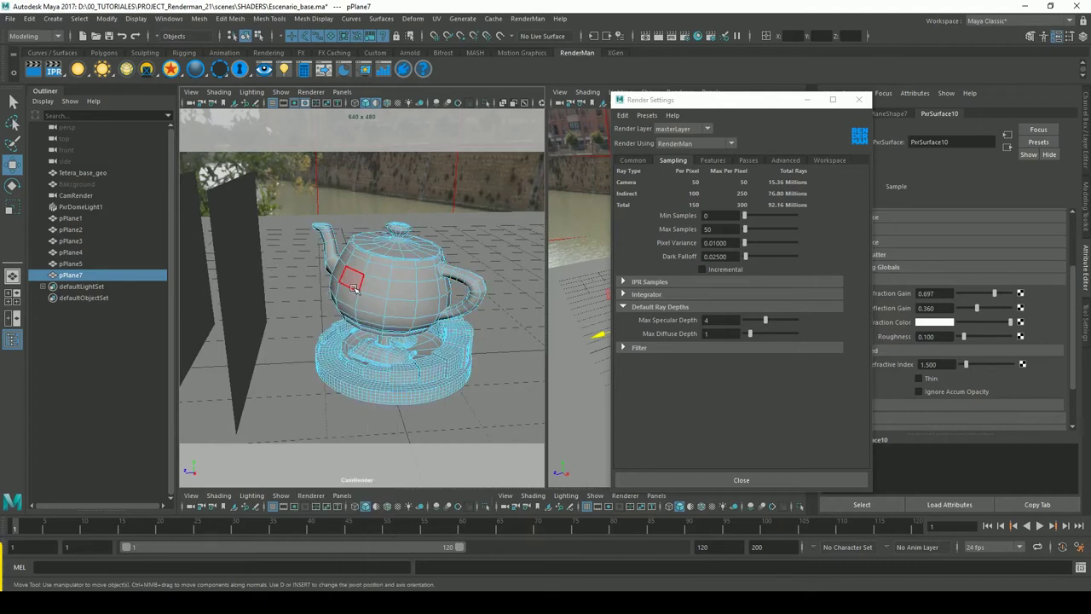
{"action": "left_click", "coordinate": [346, 280]}
{"action": "left_click_drag", "start_coordinate": [345, 279], "coordinate": [364, 267], "text": "alt"}
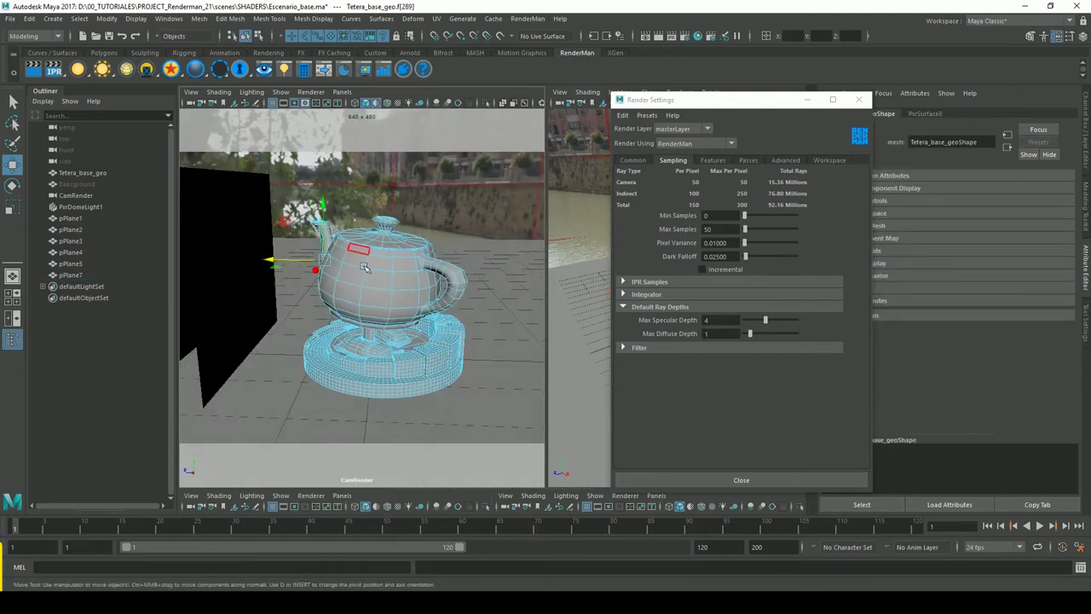
{"action": "left_click_drag", "start_coordinate": [433, 271], "coordinate": [433, 271], "text": "alt"}
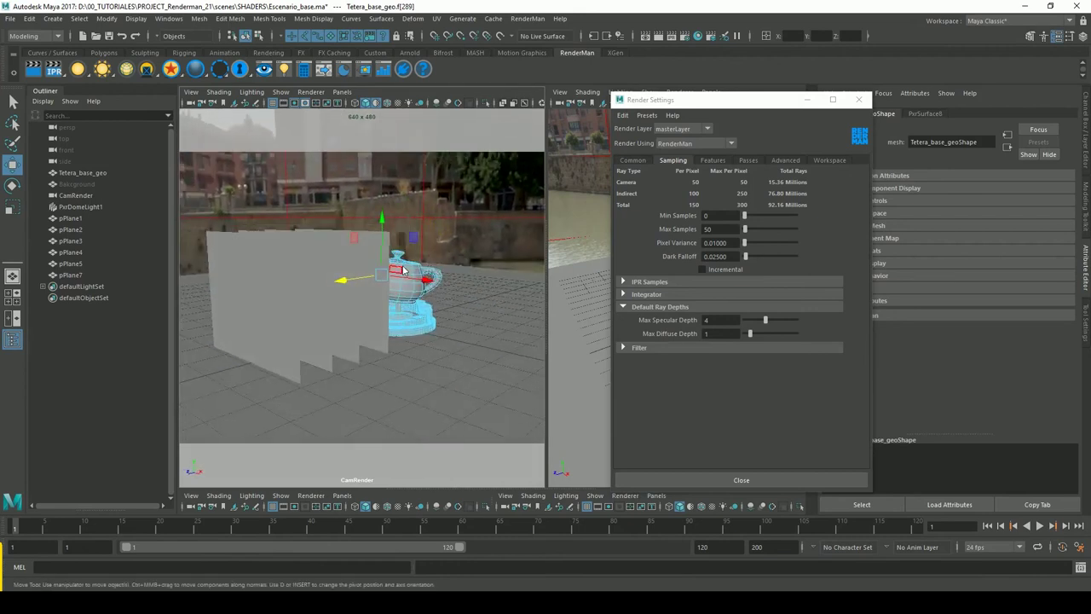
{"action": "right_click", "coordinate": [396, 269]}
{"action": "left_click", "coordinate": [439, 251]}
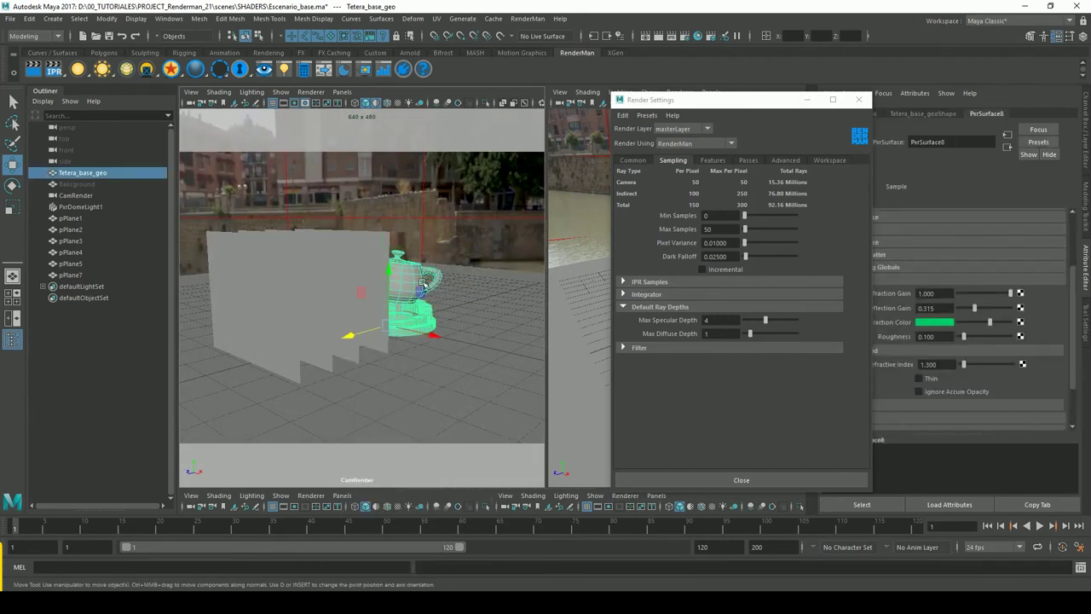
{"action": "key", "text": "h"}
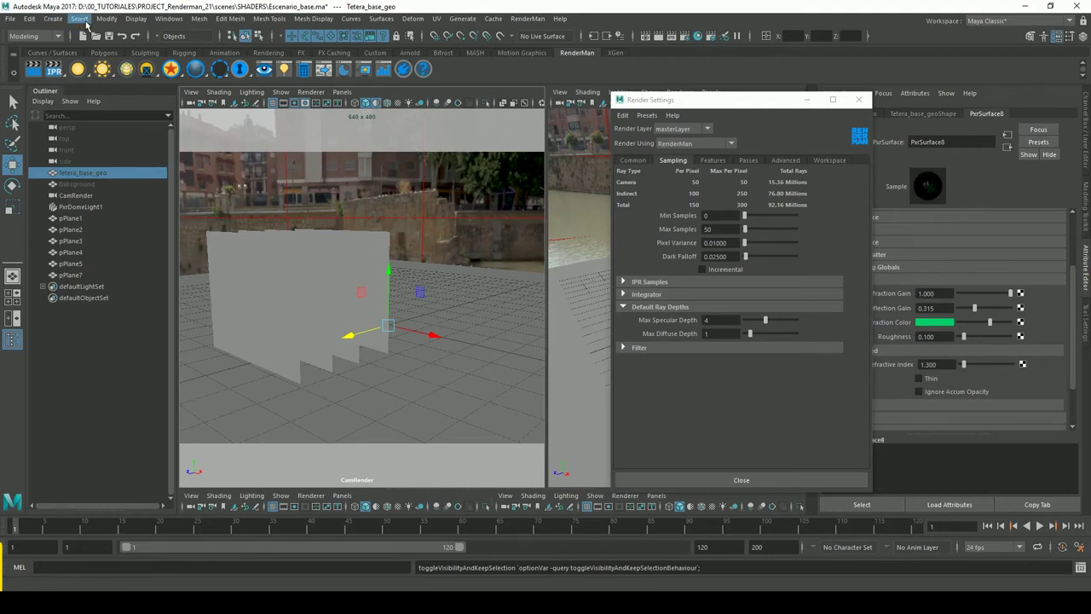
- Create a polygon sphere, raise it to Y 1.380, and assign a new PxrSurface material
{"action": "left_click", "coordinate": [85, 21]}
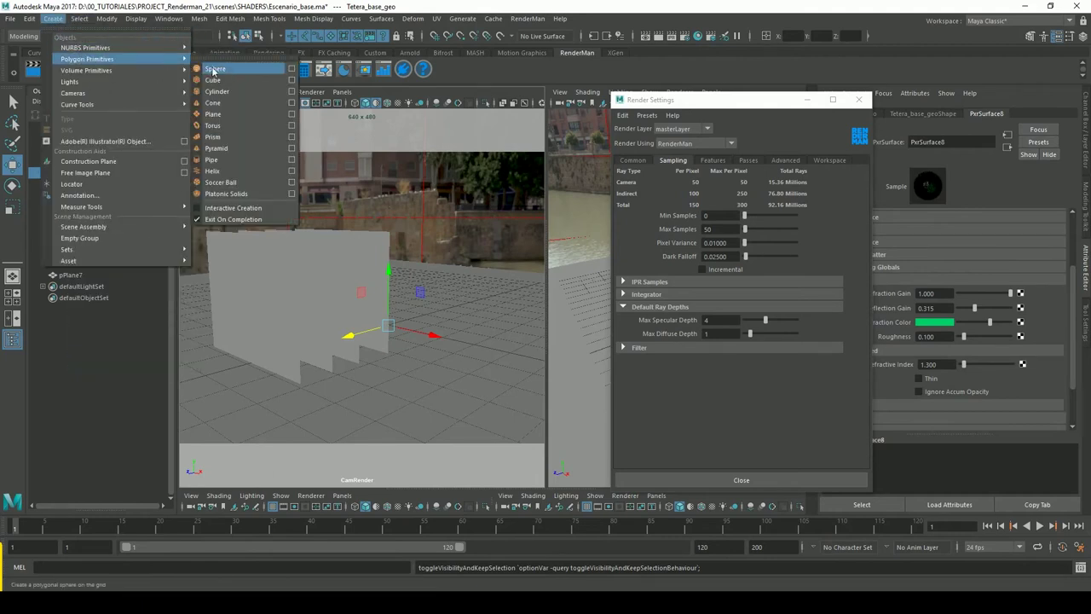
{"action": "left_click", "coordinate": [214, 71]}
{"action": "mouse_move", "coordinate": [443, 282]}
{"action": "left_mouse_down", "text": "alt"}
{"action": "mouse_move", "coordinate": [404, 290]}
{"action": "mouse_move", "coordinate": [388, 256]}
{"action": "left_mouse_up", "text": "alt"}
{"action": "double_click", "coordinate": [716, 319]}
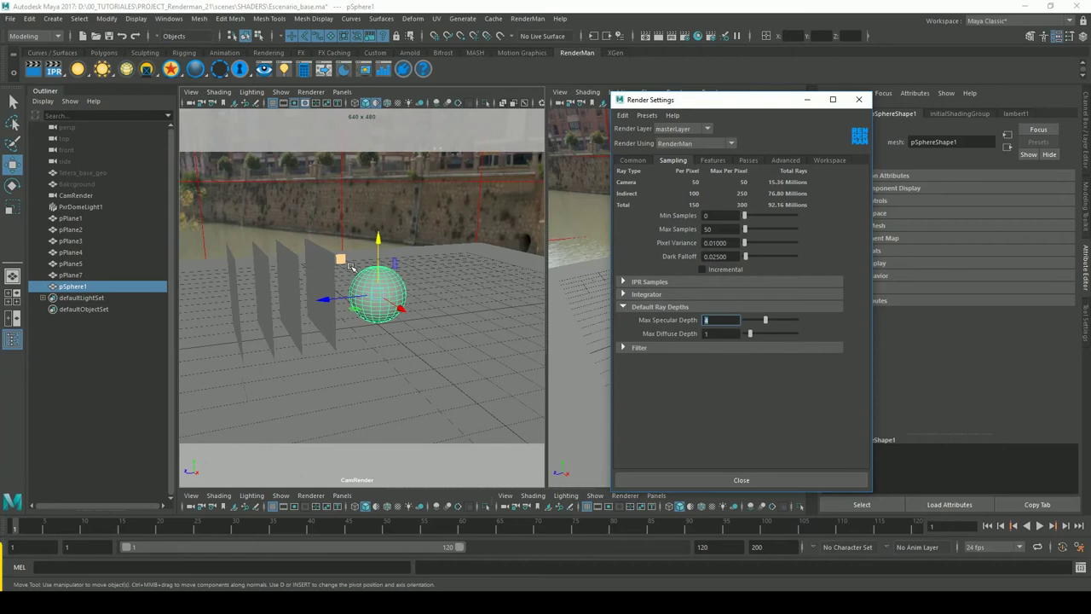
{"action": "left_click_drag", "start_coordinate": [394, 264], "coordinate": [435, 218]}
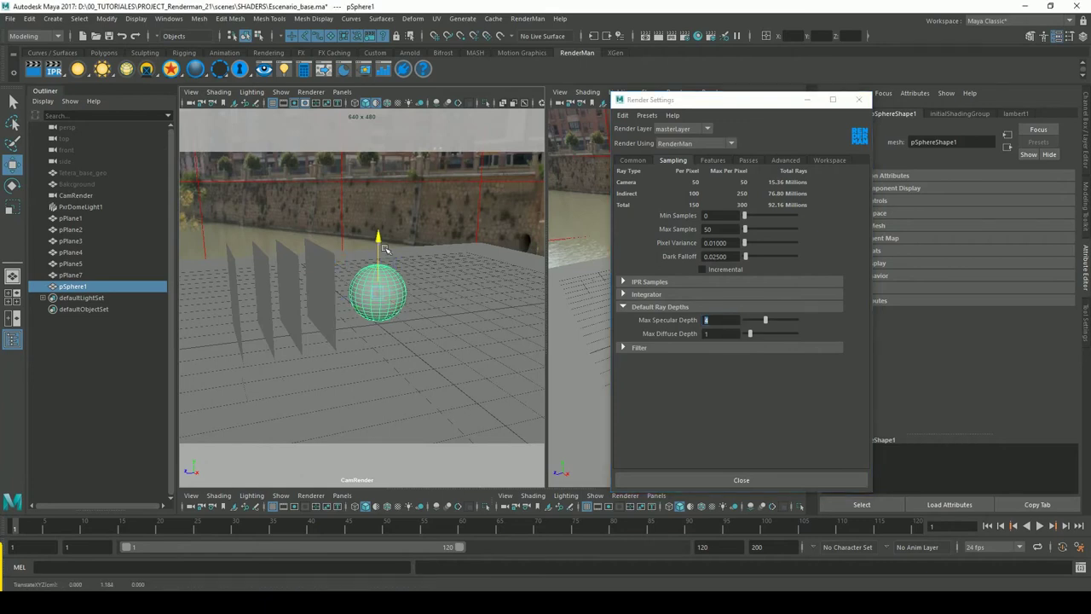
{"action": "left_click", "coordinate": [172, 70]}
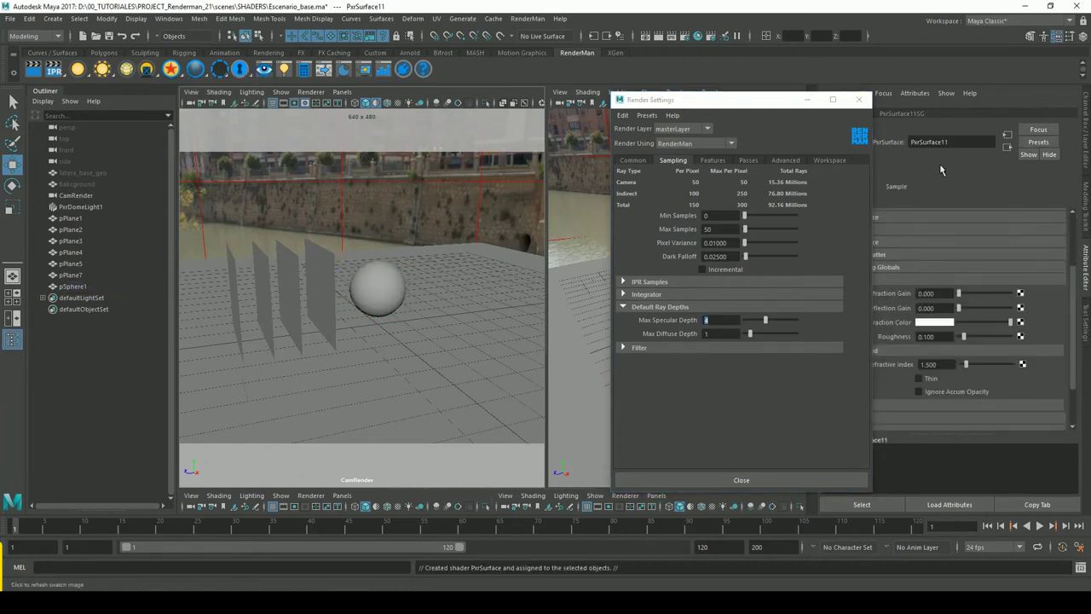
{"action": "left_click_drag", "start_coordinate": [767, 100], "coordinate": [687, 95]}
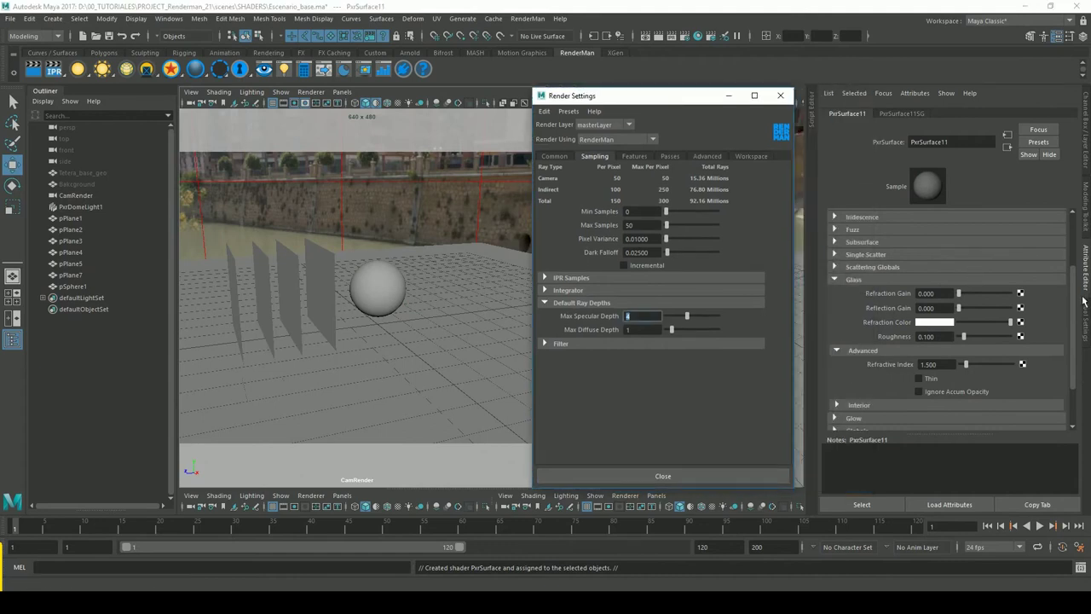
- Set the sphere material's Diffuse colour to yellow
{"action": "left_click_drag", "start_coordinate": [1074, 273], "coordinate": [1076, 221]}
{"action": "left_click", "coordinate": [857, 244]}
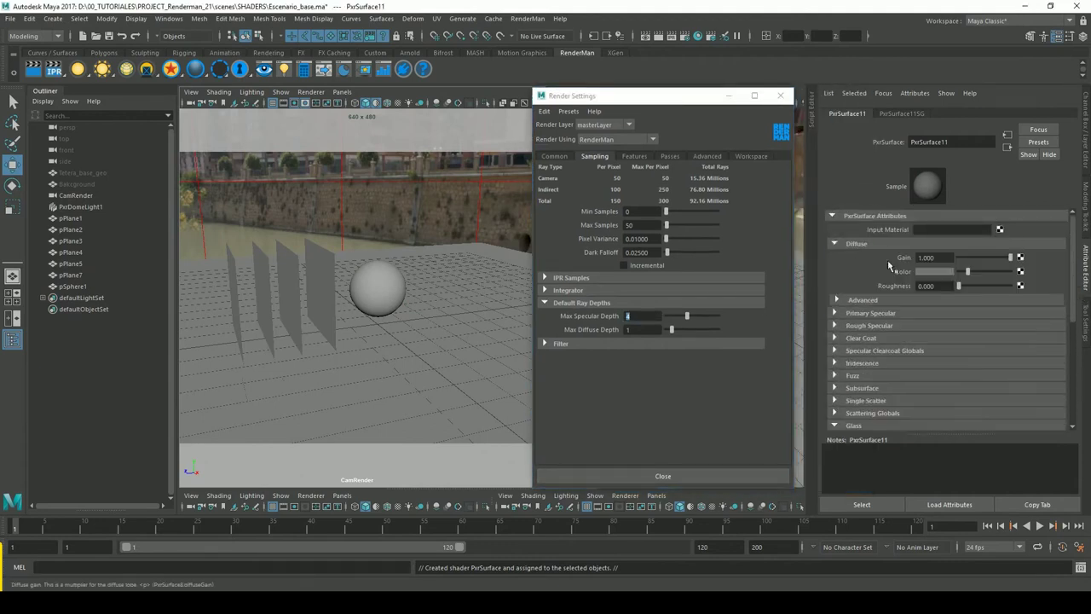
{"action": "left_click", "coordinate": [951, 274]}
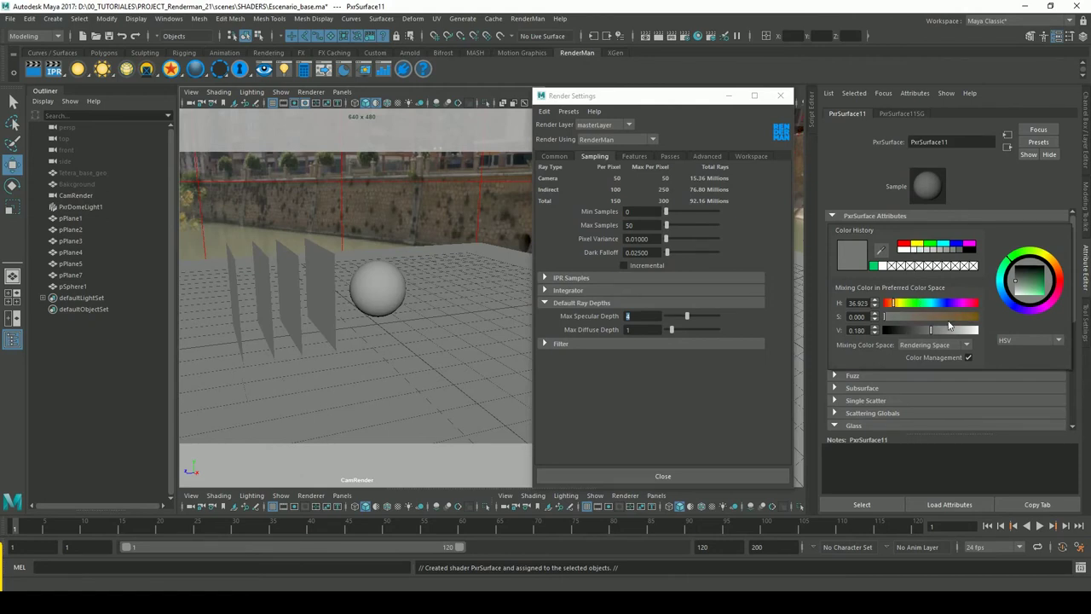
{"action": "left_click_drag", "start_coordinate": [949, 325], "coordinate": [972, 329]}
{"action": "left_click_drag", "start_coordinate": [887, 316], "coordinate": [967, 316]}
- Delete the pPlane7 pane and orbit around the remaining panes
{"action": "left_click_drag", "start_coordinate": [418, 259], "coordinate": [292, 349], "text": "alt"}
{"action": "left_click", "coordinate": [292, 350]}
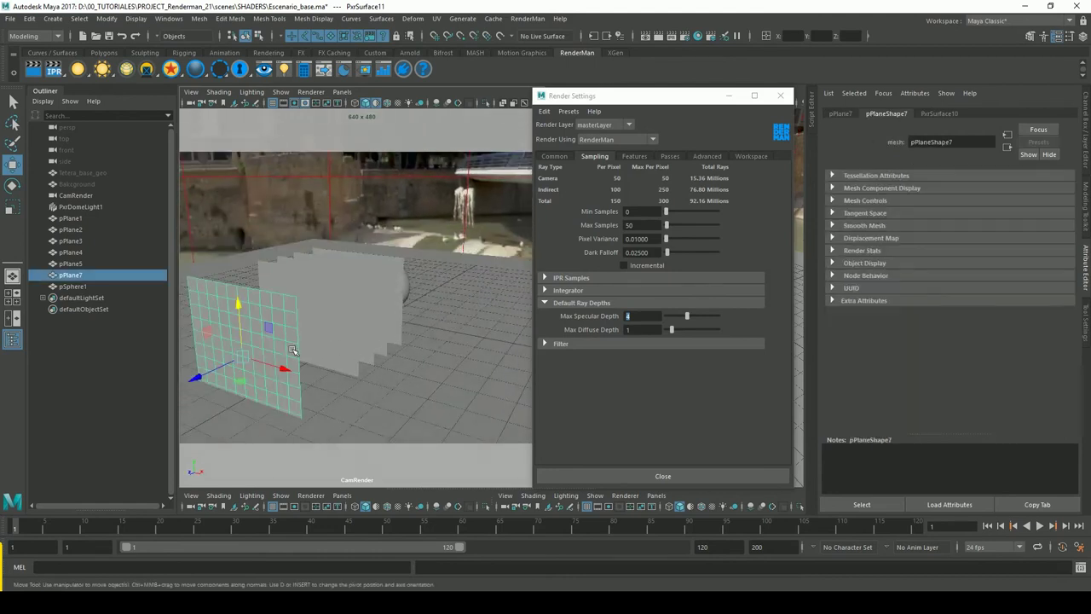
{"action": "key", "text": "Delete"}
{"action": "mouse_move", "coordinate": [393, 276]}
{"action": "left_mouse_down", "text": "alt"}
{"action": "mouse_move", "coordinate": [419, 309]}
{"action": "mouse_move", "coordinate": [446, 312]}
{"action": "mouse_move", "coordinate": [436, 322]}
{"action": "mouse_move", "coordinate": [436, 298]}
{"action": "left_mouse_up", "text": "alt"}
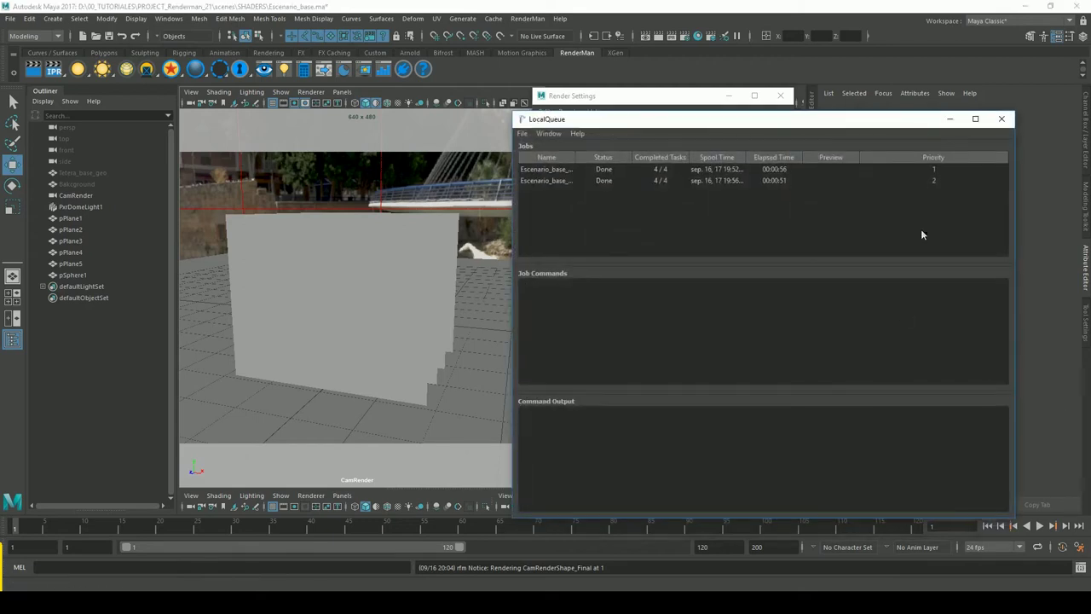
- Close the render queue, move the render preview right, and orbit to show panes and sphere
{"action": "left_click", "coordinate": [1001, 120]}
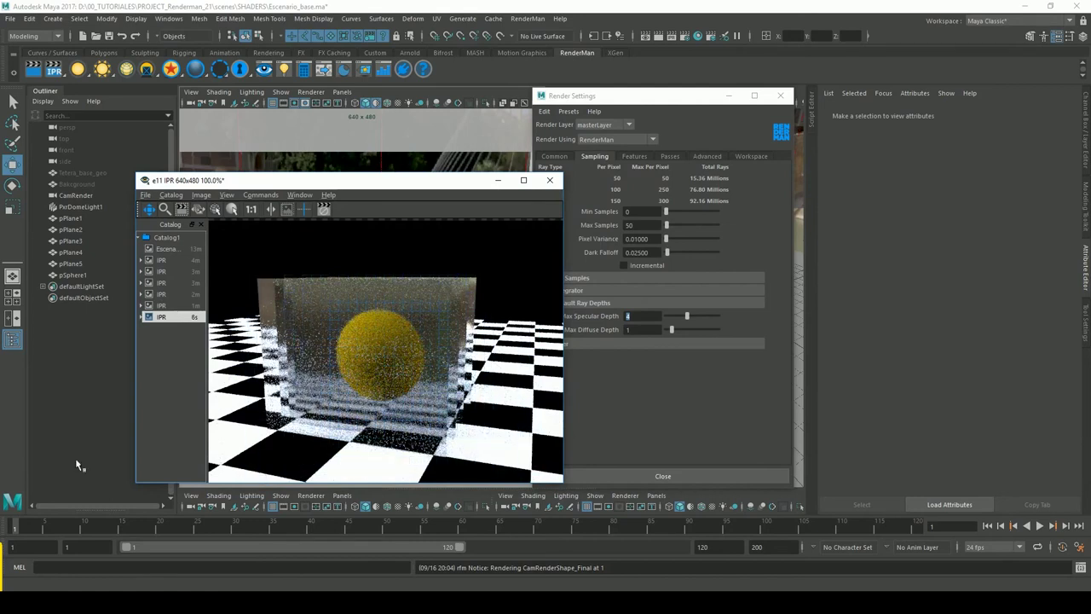
{"action": "left_click_drag", "start_coordinate": [412, 184], "coordinate": [842, 165]}
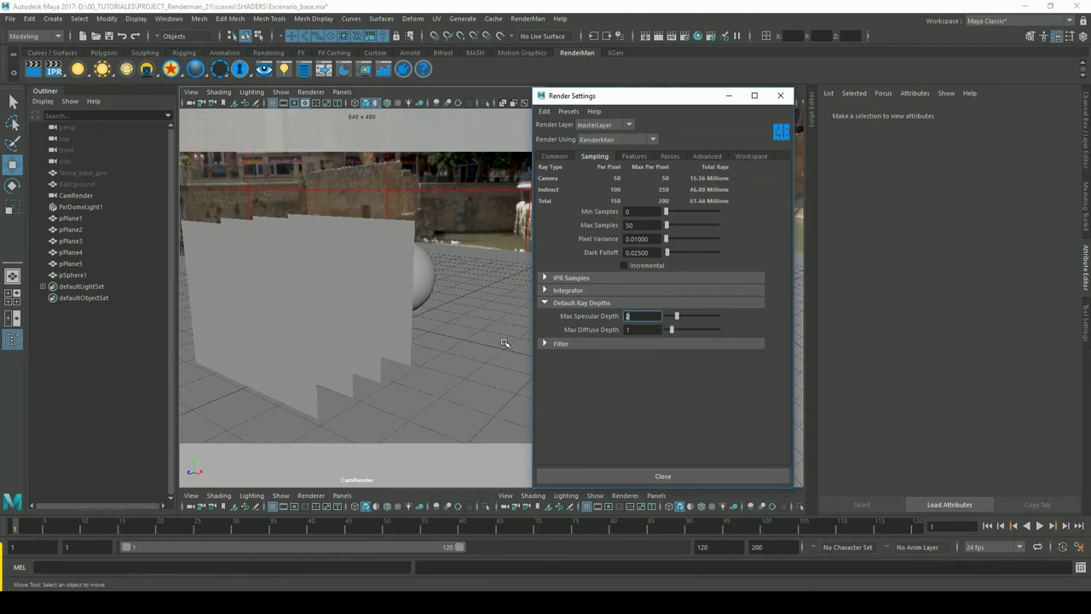
{"action": "left_click_drag", "start_coordinate": [457, 330], "coordinate": [489, 331], "text": "alt"}
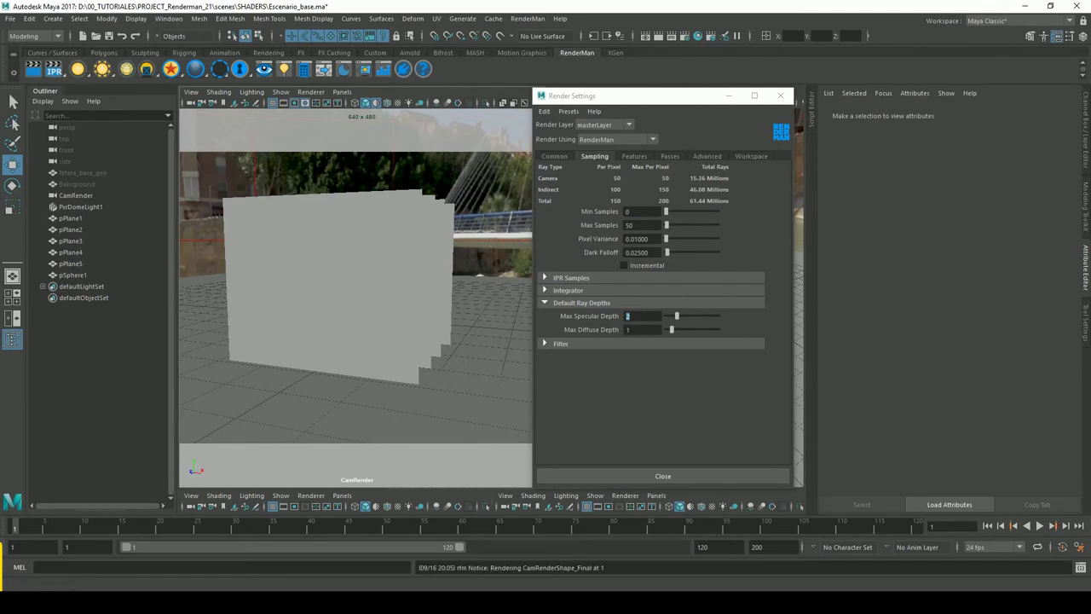
{"action": "mouse_move", "coordinate": [481, 251]}
{"action": "left_mouse_down", "text": "alt"}
{"action": "mouse_move", "coordinate": [446, 256]}
{"action": "mouse_move", "coordinate": [446, 269]}
{"action": "mouse_move", "coordinate": [251, 285]}
{"action": "left_mouse_up", "text": "alt"}
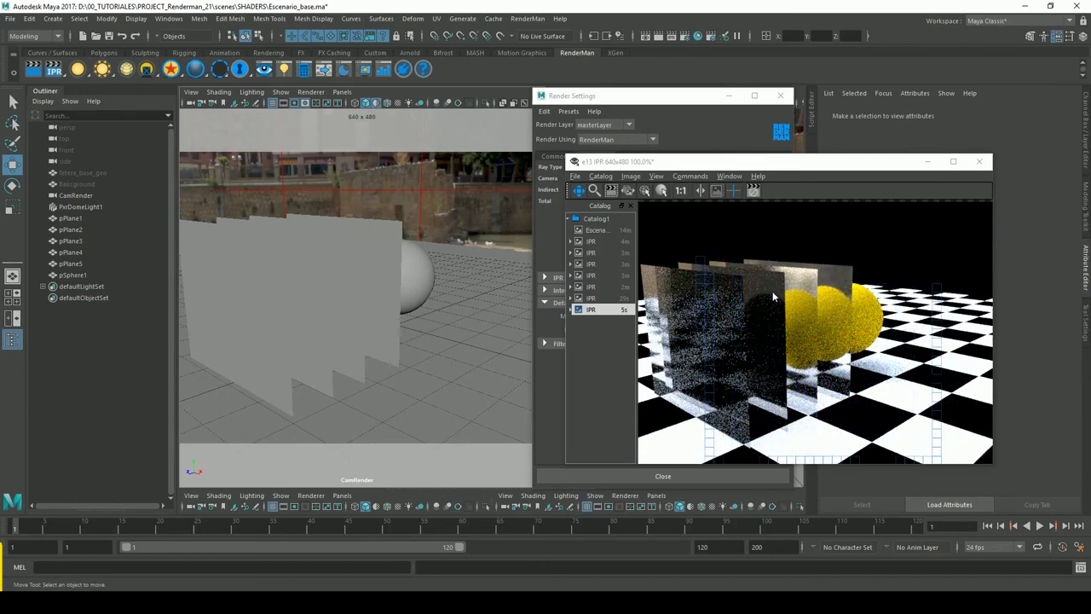
{"action": "mouse_move", "coordinate": [368, 334]}
{"action": "left_mouse_down", "text": "alt"}
{"action": "mouse_move", "coordinate": [358, 328]}
{"action": "mouse_move", "coordinate": [358, 341]}
{"action": "left_mouse_up", "text": "alt"}
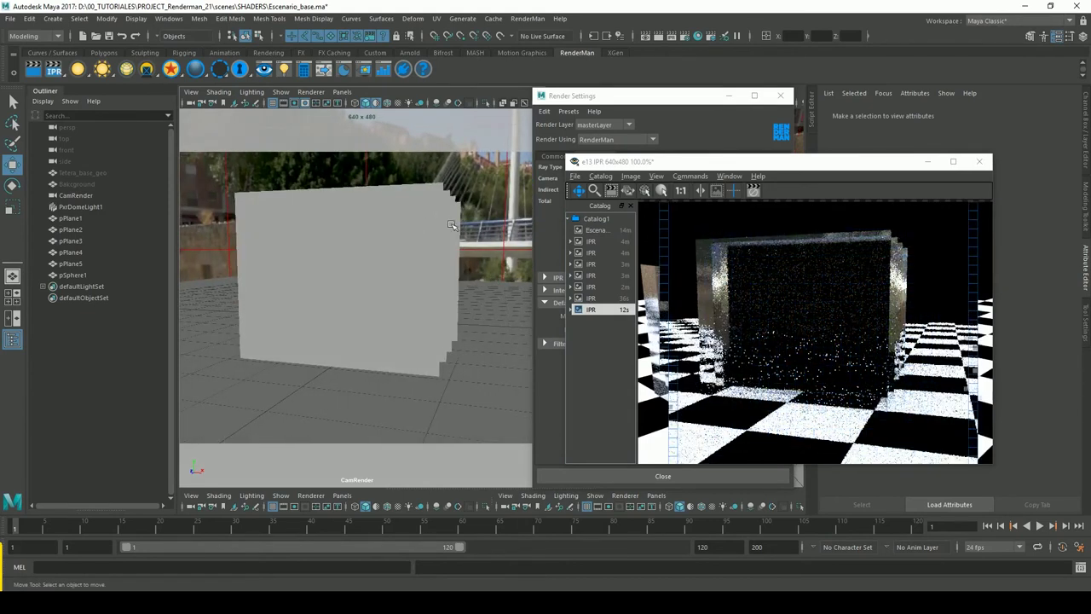
- Close the IPR render view discarding its session, then edit the Max Specular Depth field
{"action": "left_click", "coordinate": [806, 280]}
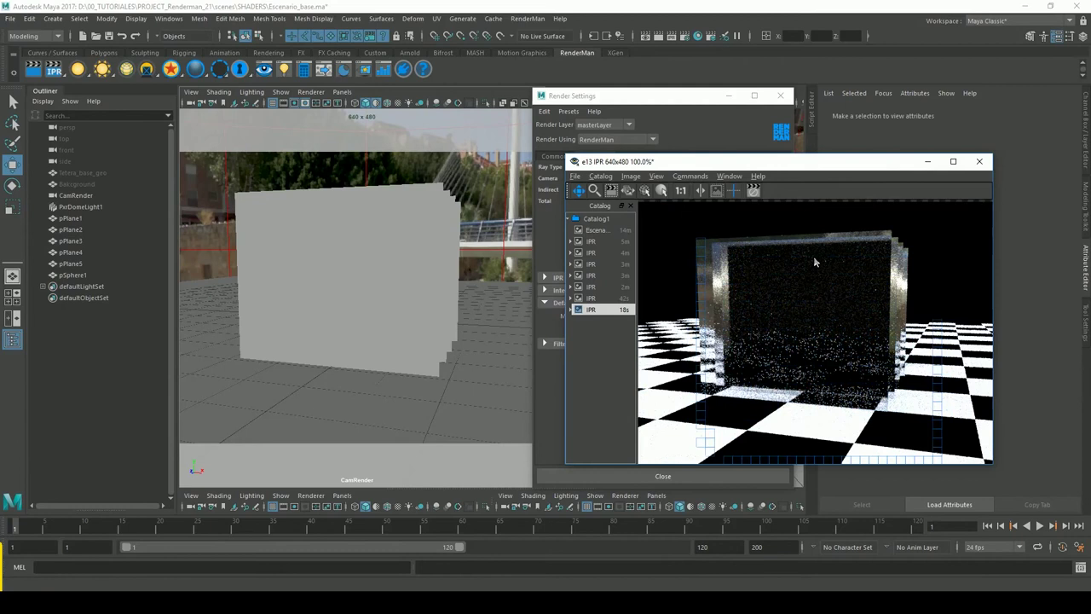
{"action": "left_click", "coordinate": [979, 162]}
{"action": "mouse_move", "coordinate": [589, 316]}
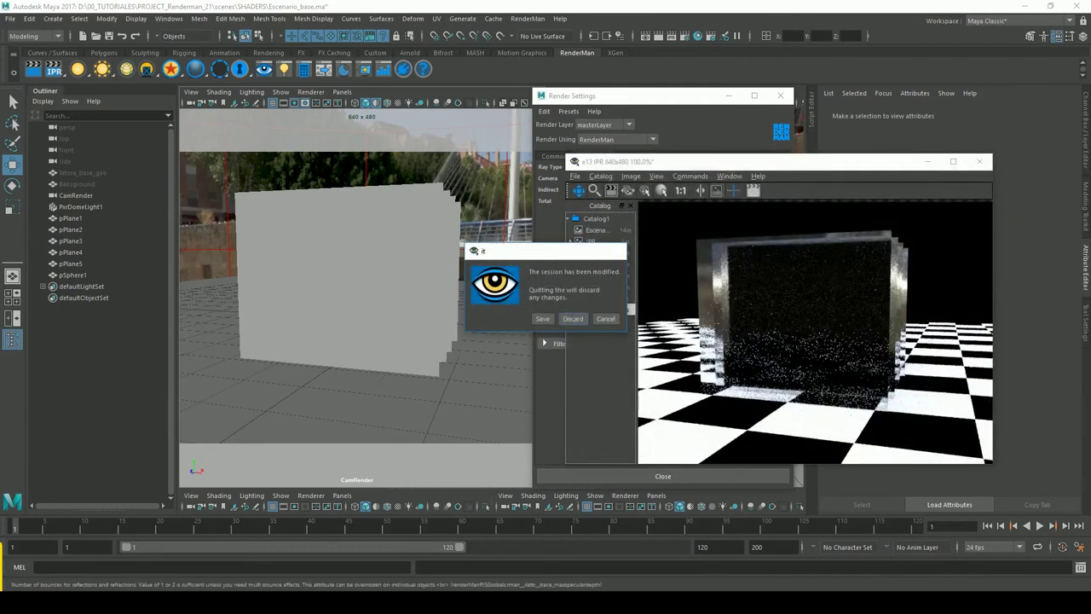
{"action": "left_click", "coordinate": [572, 318]}
{"action": "left_click", "coordinate": [640, 315]}
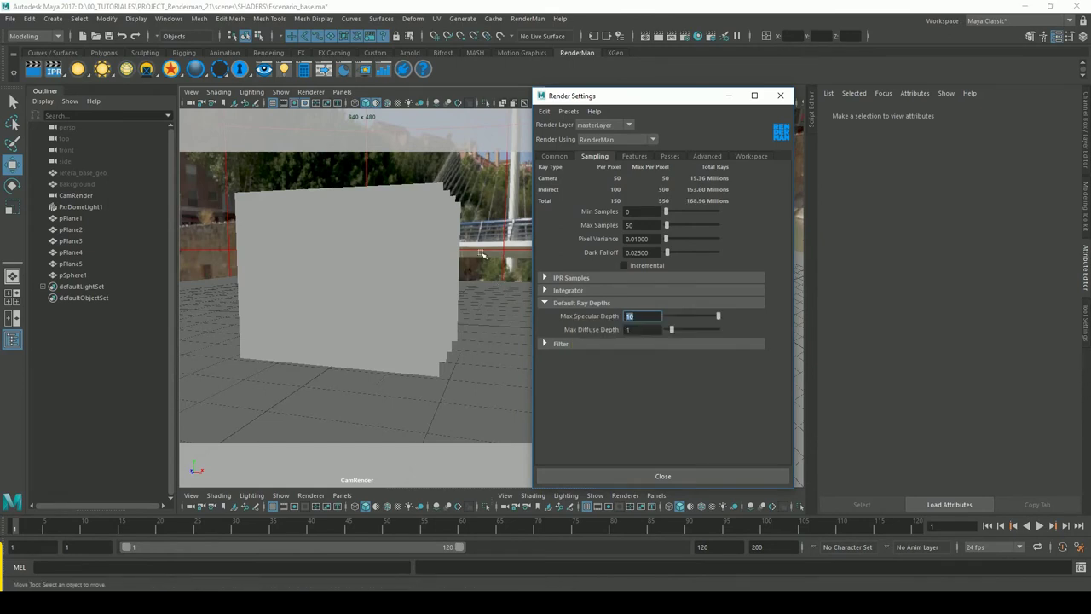
- Duplicate pane pPlane5 with Ctrl+D into copies shifted progressively left
{"action": "right_click_drag", "start_coordinate": [398, 241], "coordinate": [309, 261], "text": "alt"}
{"action": "left_click_drag", "start_coordinate": [310, 261], "coordinate": [358, 256], "text": "alt"}
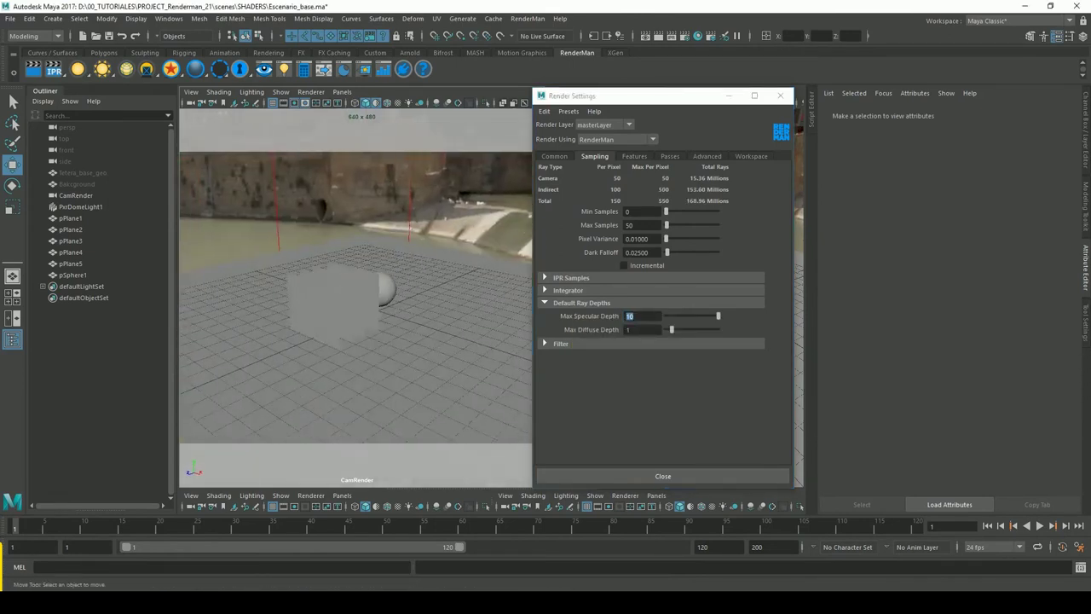
{"action": "left_click", "coordinate": [334, 319]}
{"action": "key", "text": "ctrl+d"}
{"action": "mouse_move", "coordinate": [329, 332]}
{"action": "left_mouse_down"}
{"action": "mouse_move", "coordinate": [171, 377]}
{"action": "mouse_move", "coordinate": [392, 341]}
{"action": "mouse_move", "coordinate": [401, 307]}
{"action": "mouse_move", "coordinate": [499, 248]}
{"action": "left_mouse_up"}
{"action": "key", "text": "ctrl+d"}
{"action": "key", "text": "ctrl+d"}
{"action": "key", "text": "ctrl+d"}
{"action": "scroll", "coordinate": [400, 307], "scroll_direction": "up", "scroll_amount": 3}
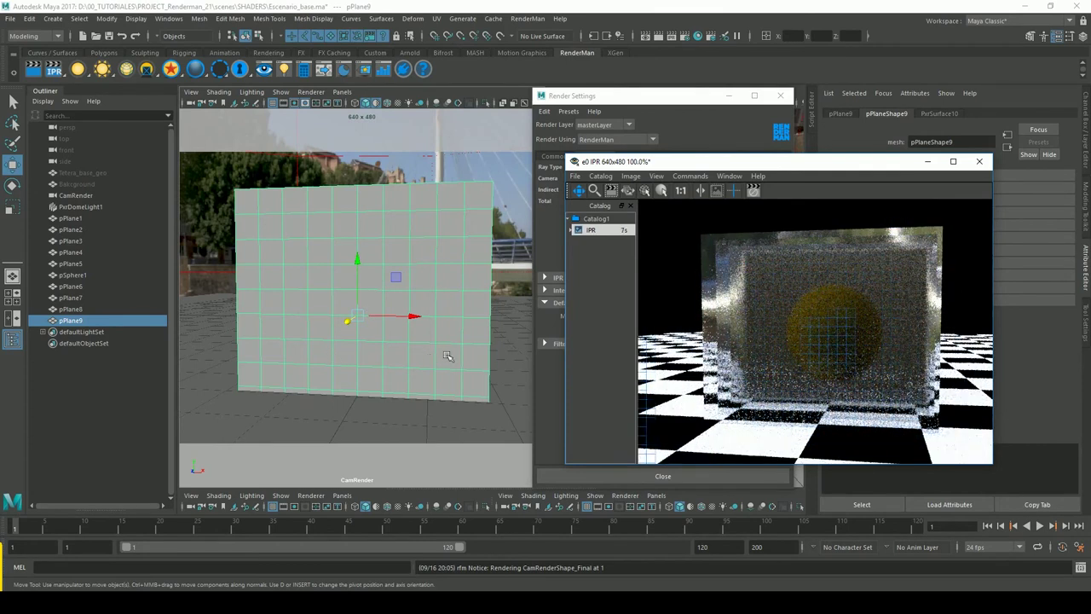
- Close the IPR render view, discarding the modified session, and clear the selection
{"action": "left_click", "coordinate": [980, 162]}
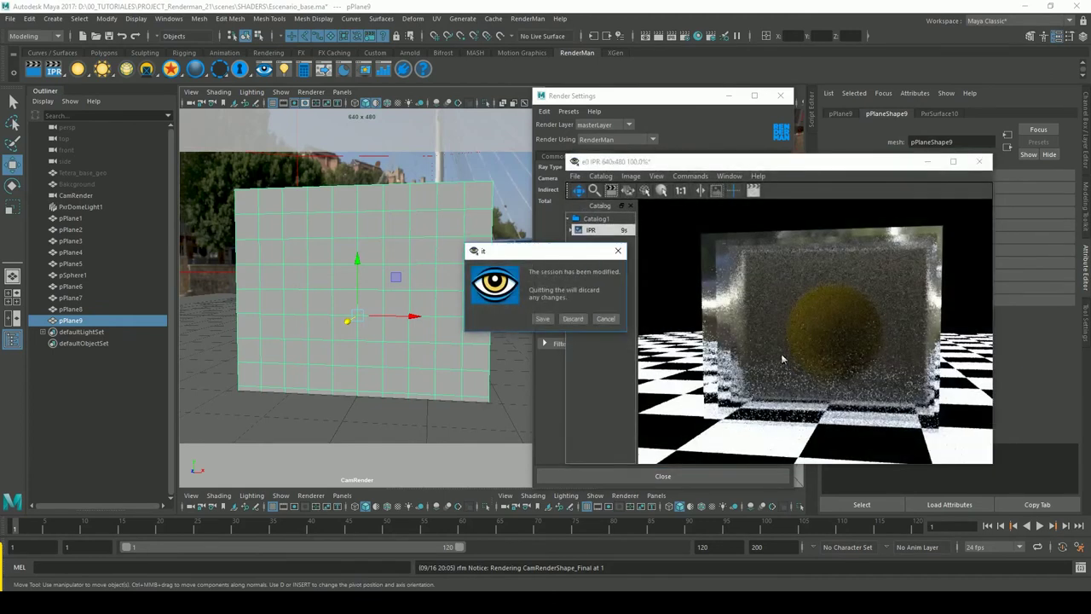
{"action": "left_click", "coordinate": [575, 319]}
{"action": "mouse_move", "coordinate": [384, 256]}
{"action": "left_mouse_down", "text": "alt"}
{"action": "mouse_move", "coordinate": [315, 246]}
{"action": "mouse_move", "coordinate": [375, 290]}
{"action": "left_mouse_up", "text": "alt"}
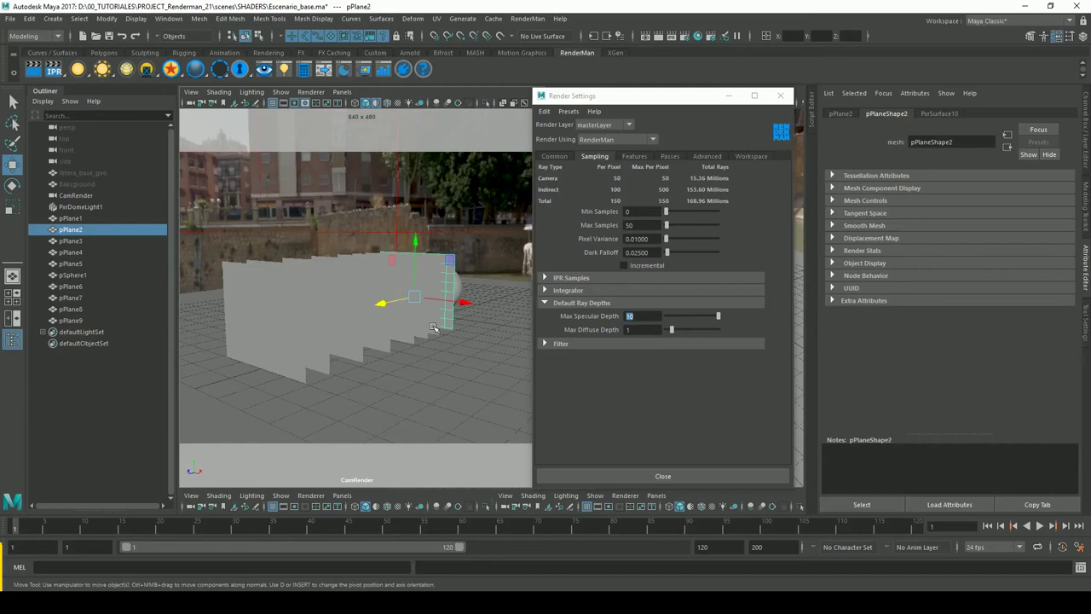
{"action": "key", "text": "Delete"}
- Delete the four staircase panes one by one, including the pane in front of the sphere
{"action": "left_click", "coordinate": [307, 349]}
{"action": "key", "text": "Delete"}
{"action": "left_click", "coordinate": [328, 341]}
{"action": "key", "text": "Delete"}
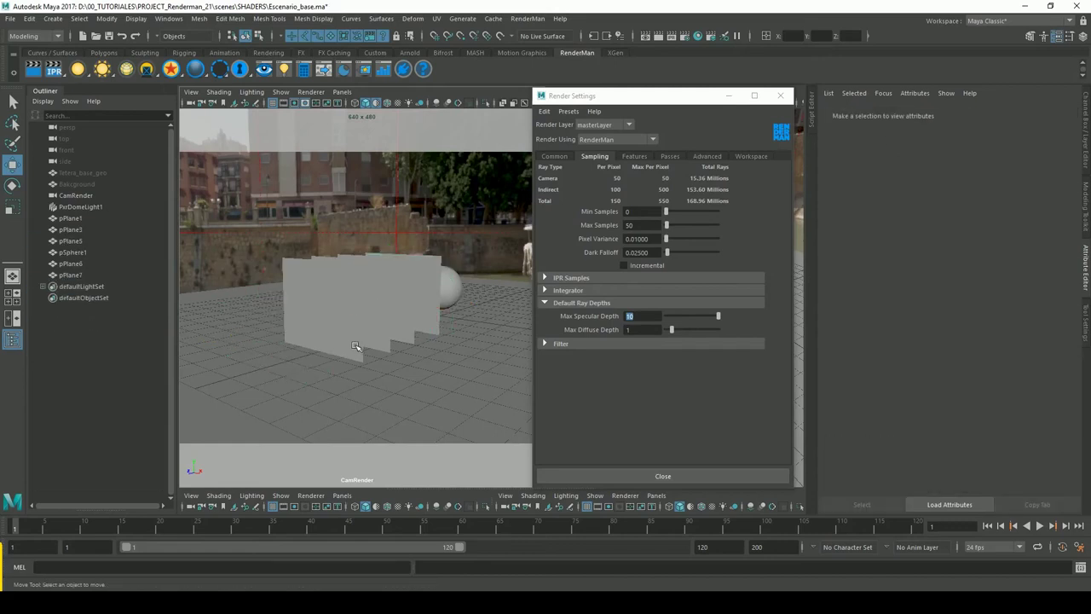
{"action": "left_click", "coordinate": [418, 324]}
{"action": "key", "text": "Delete"}
{"action": "left_click", "coordinate": [431, 319]}
{"action": "key", "text": "Delete"}
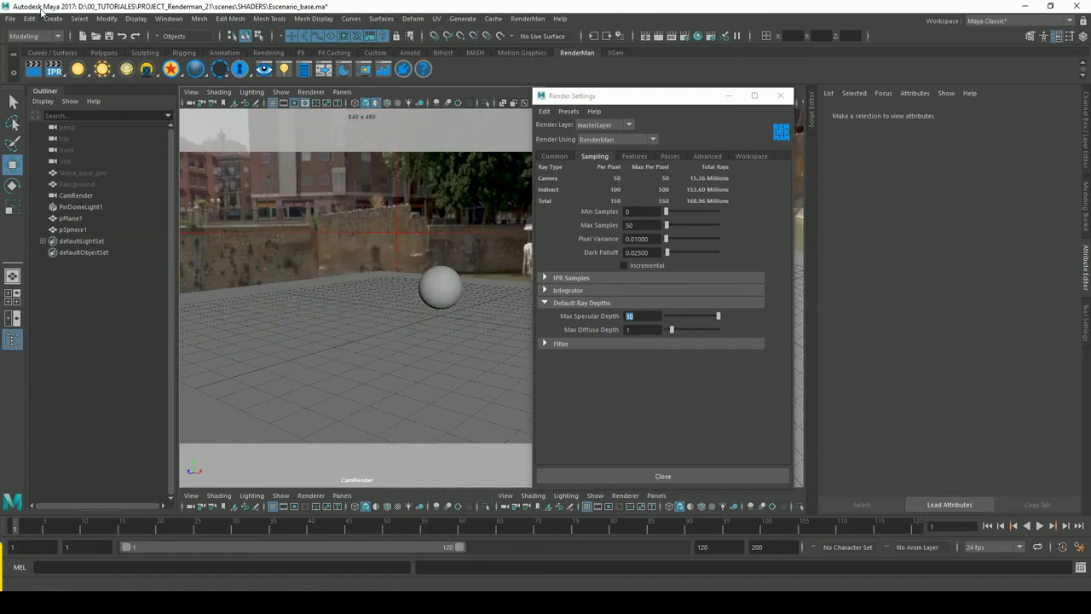
- Create a polygon cube, move it left and up, and scale it into a thin wide slab
{"action": "left_click", "coordinate": [53, 18]}
{"action": "left_click", "coordinate": [212, 79]}
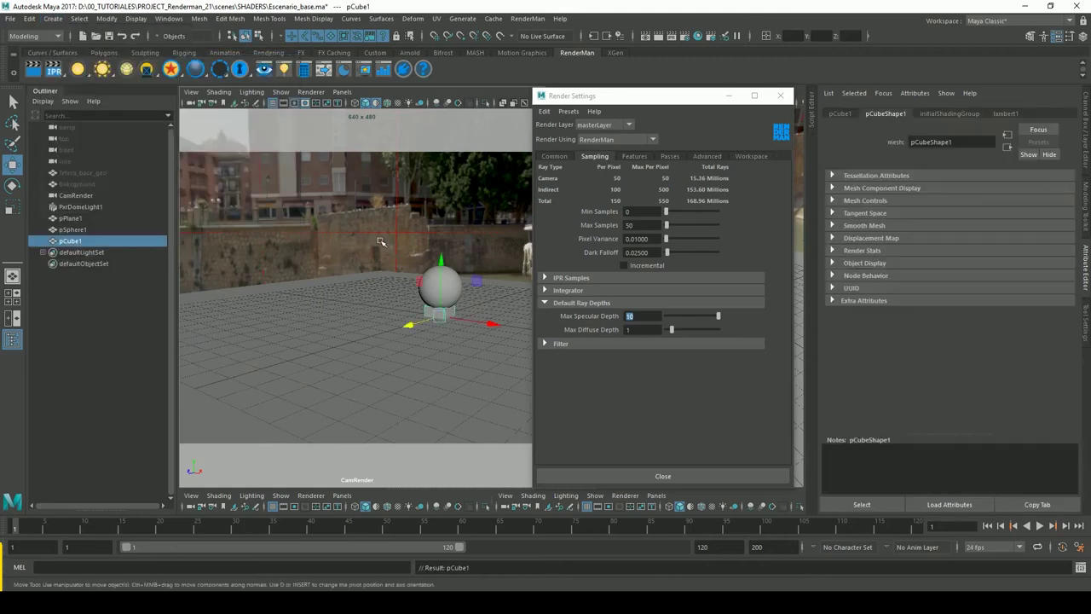
{"action": "mouse_move", "coordinate": [397, 234]}
{"action": "left_mouse_down", "text": "alt"}
{"action": "mouse_move", "coordinate": [397, 298]}
{"action": "mouse_move", "coordinate": [371, 290]}
{"action": "left_mouse_up", "text": "alt"}
{"action": "middle_click_drag", "start_coordinate": [371, 290], "coordinate": [350, 282]}
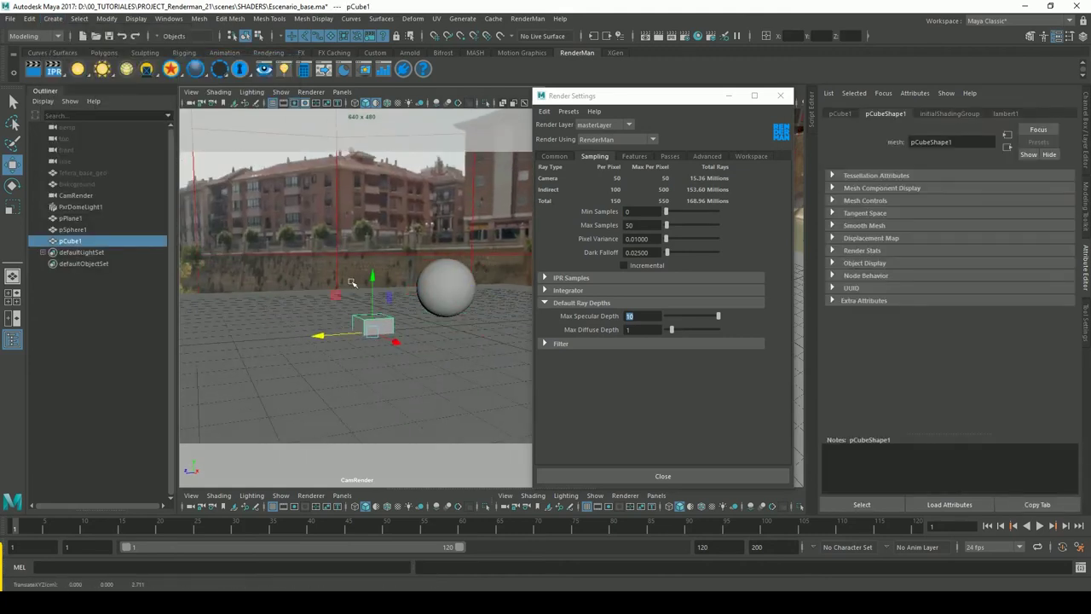
{"action": "left_click_drag", "start_coordinate": [373, 275], "coordinate": [360, 137]}
{"action": "left_click", "coordinate": [15, 209]}
{"action": "left_click_drag", "start_coordinate": [395, 287], "coordinate": [468, 295]}
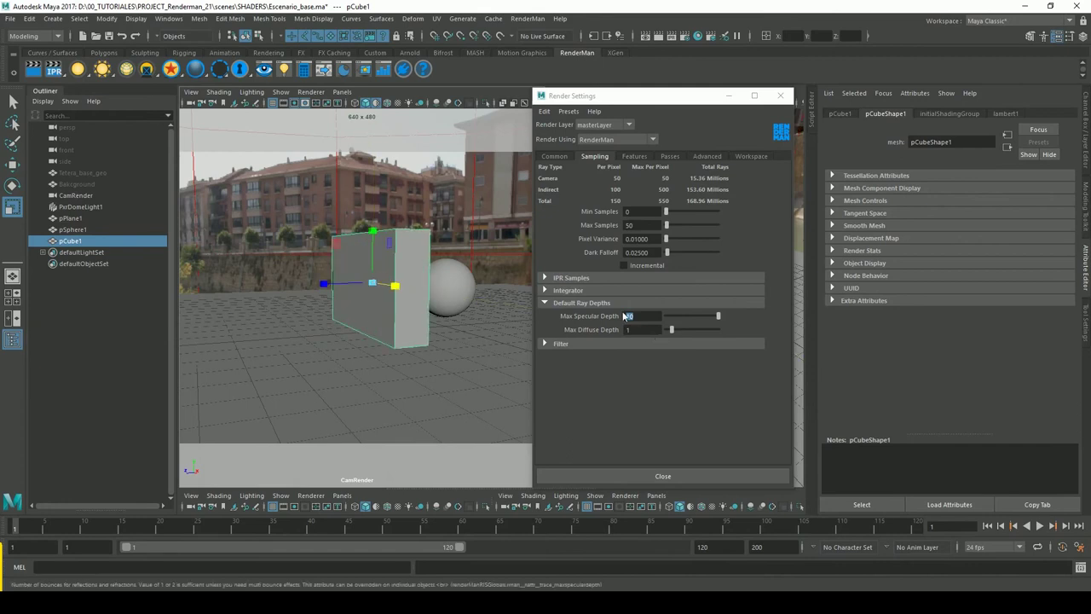
{"action": "left_click_drag", "start_coordinate": [325, 283], "coordinate": [390, 293]}
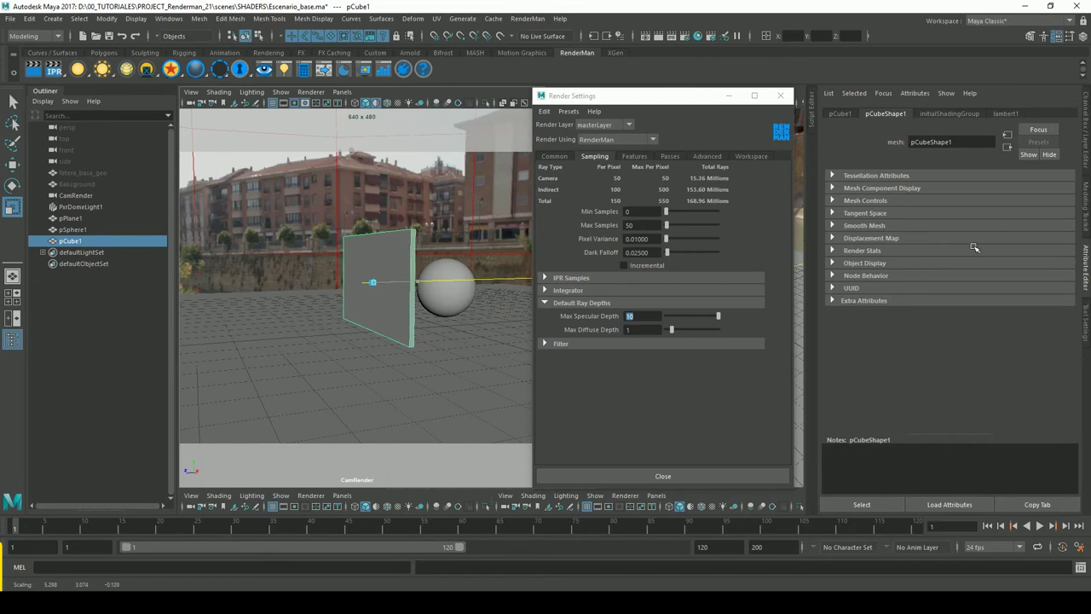
- Select the slab's opposite faces in face mode, then return to object selection
{"action": "scroll", "coordinate": [447, 243], "scroll_direction": "up", "scroll_amount": 5}
{"action": "left_click_drag", "start_coordinate": [401, 247], "coordinate": [447, 243], "text": "alt"}
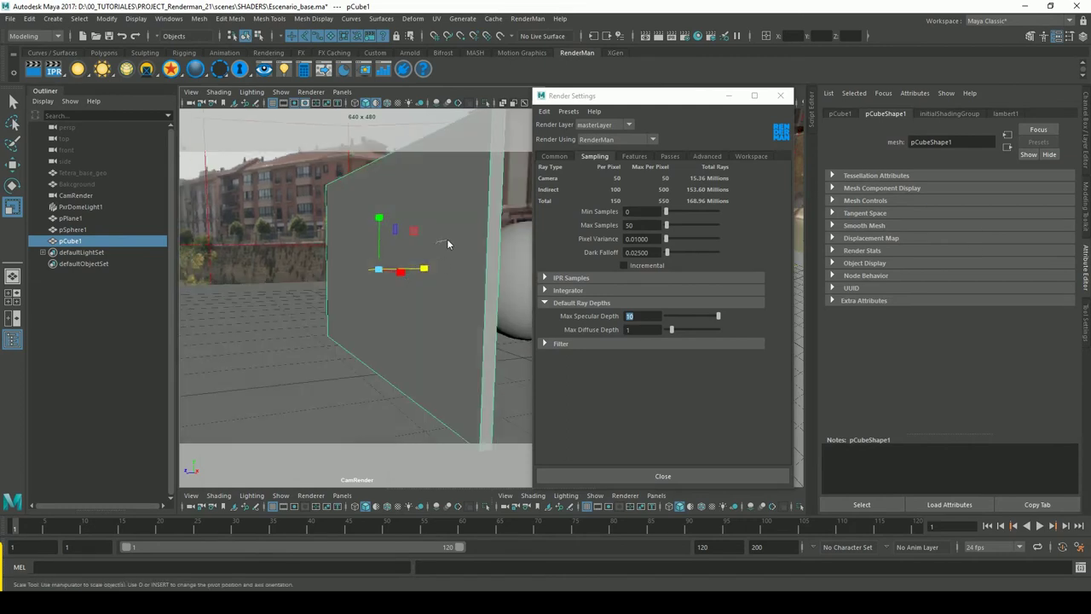
{"action": "mouse_move", "coordinate": [426, 247]}
{"action": "right_mouse_down"}
{"action": "mouse_move", "coordinate": [387, 254]}
{"action": "mouse_move", "coordinate": [424, 278]}
{"action": "right_mouse_up"}
{"action": "left_click", "coordinate": [437, 250]}
{"action": "mouse_move", "coordinate": [437, 251]}
{"action": "left_mouse_down", "text": "alt"}
{"action": "mouse_move", "coordinate": [381, 311]}
{"action": "mouse_move", "coordinate": [292, 312]}
{"action": "mouse_move", "coordinate": [386, 313]}
{"action": "left_mouse_up", "text": "alt"}
{"action": "left_click", "coordinate": [385, 313]}
{"action": "right_click_drag", "start_coordinate": [386, 313], "coordinate": [447, 268]}
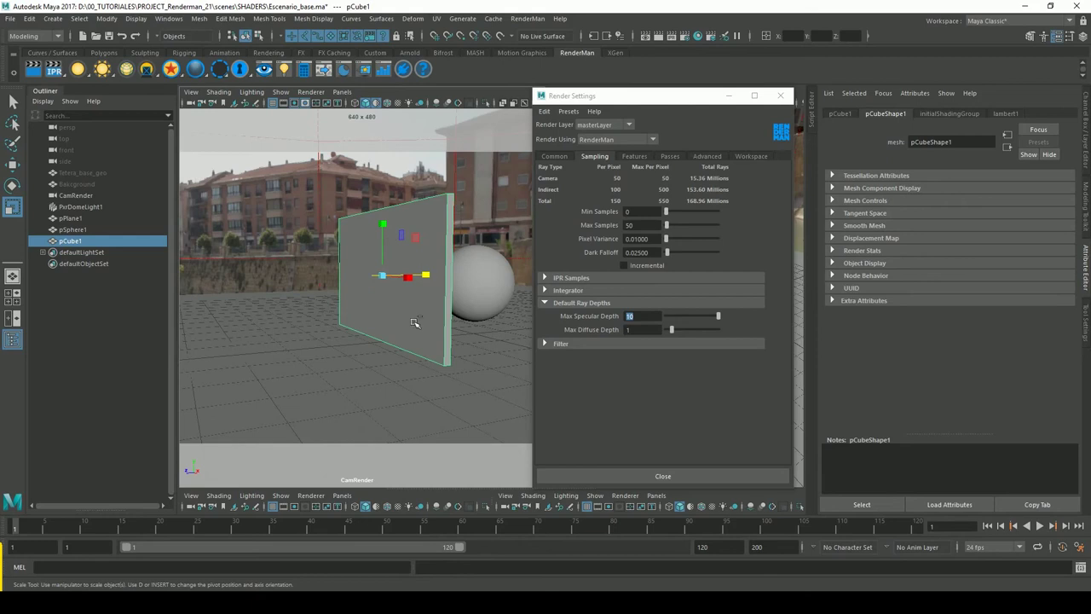
- Duplicate the slab twice, shifting each copy left along X, then select all three panes
{"action": "key", "text": "ctrl+d"}
{"action": "left_click", "coordinate": [13, 164]}
{"action": "left_click_drag", "start_coordinate": [348, 278], "coordinate": [201, 295]}
{"action": "key", "text": "ctrl+d"}
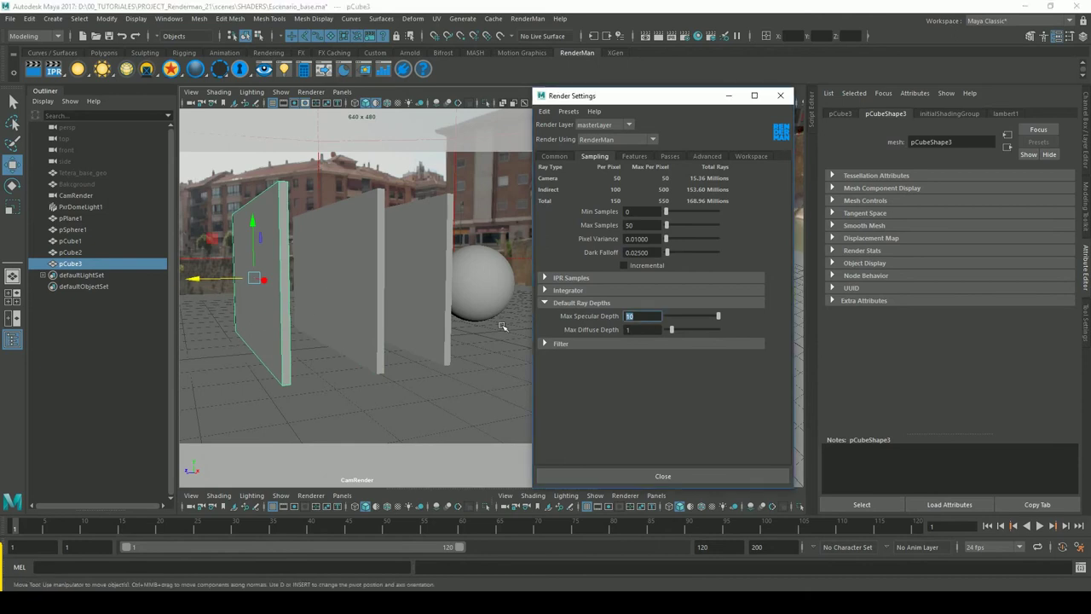
{"action": "left_click_drag", "start_coordinate": [445, 307], "coordinate": [493, 300], "text": "alt"}
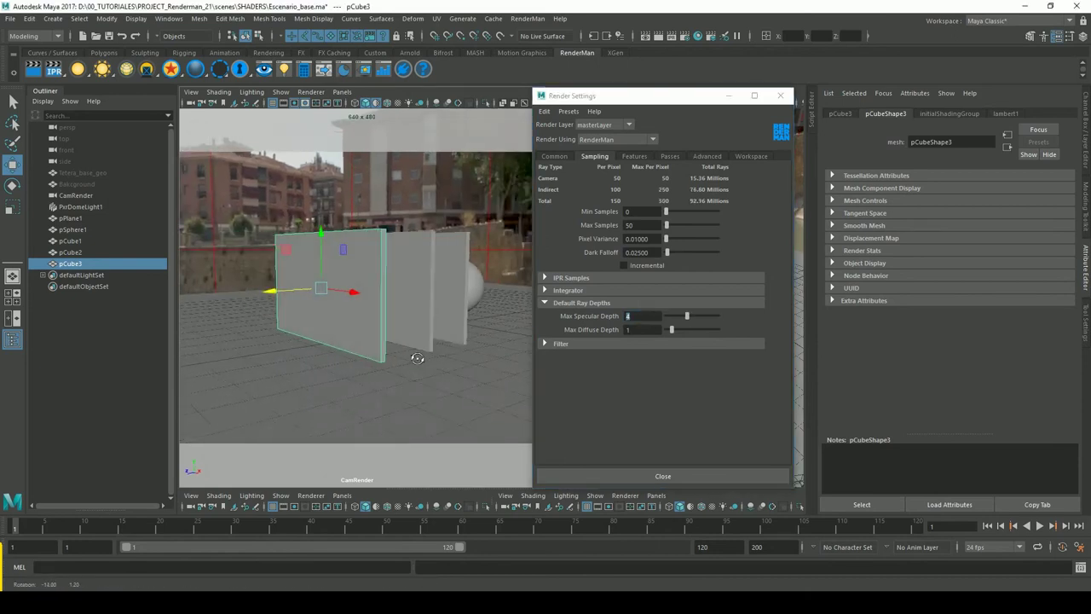
{"action": "left_click_drag", "start_coordinate": [70, 264], "coordinate": [70, 240]}
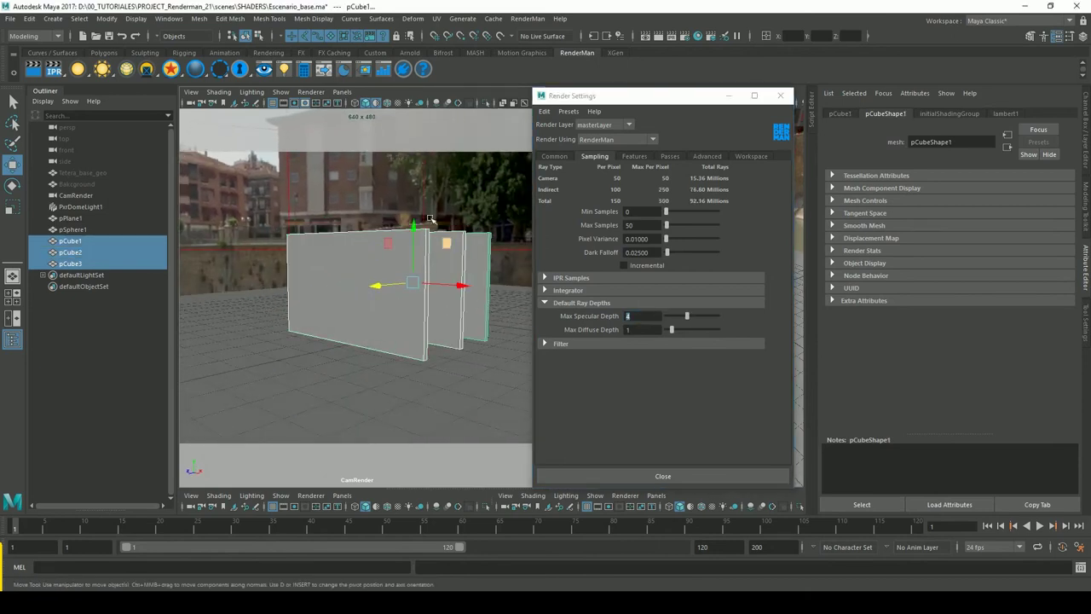
- Assign the panes a new PxrSurface with Diffuse Gain 0 and black diffuse Color
{"action": "left_click", "coordinate": [175, 71]}
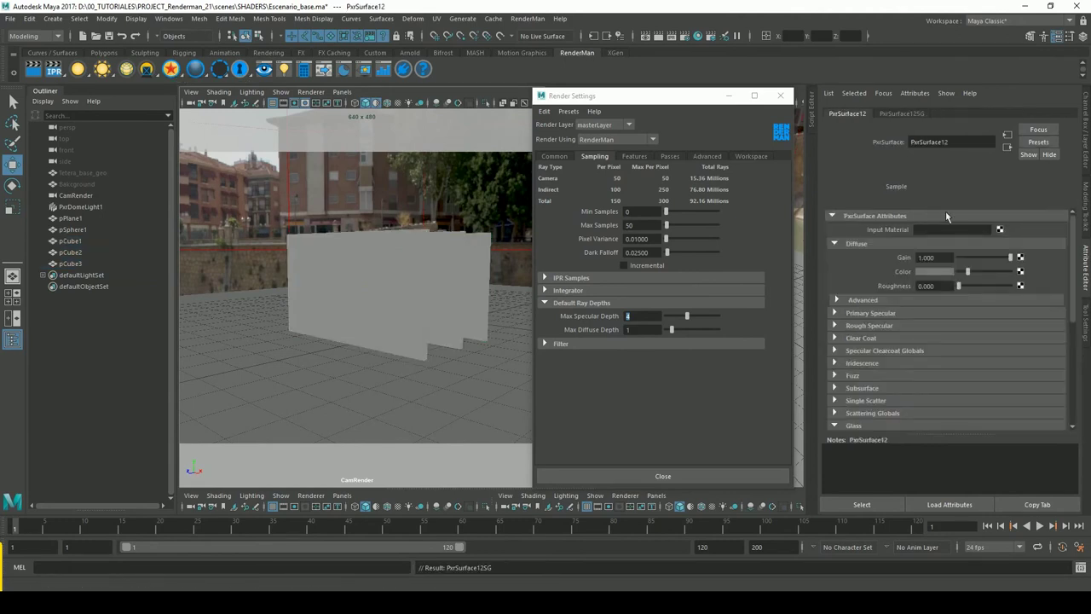
{"action": "left_click_drag", "start_coordinate": [1011, 257], "coordinate": [888, 260]}
{"action": "mouse_move", "coordinate": [967, 271]}
{"action": "left_mouse_down"}
{"action": "mouse_move", "coordinate": [950, 273]}
{"action": "mouse_move", "coordinate": [1045, 288]}
{"action": "left_mouse_up"}
{"action": "scroll", "coordinate": [1024, 341], "scroll_direction": "down", "scroll_amount": 3}
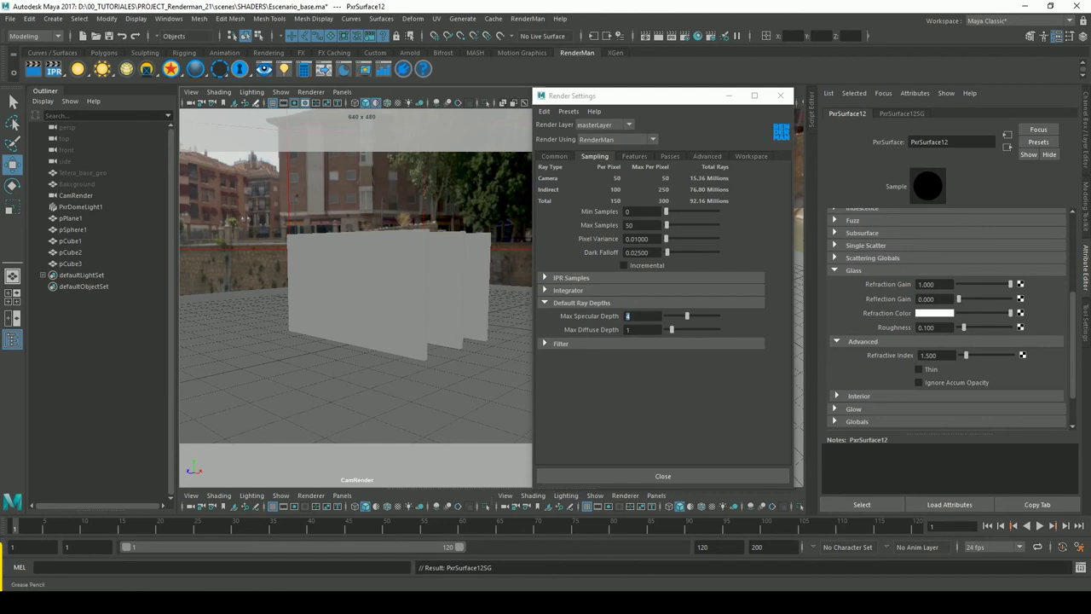
{"action": "left_click_drag", "start_coordinate": [440, 280], "coordinate": [375, 255], "text": "alt"}
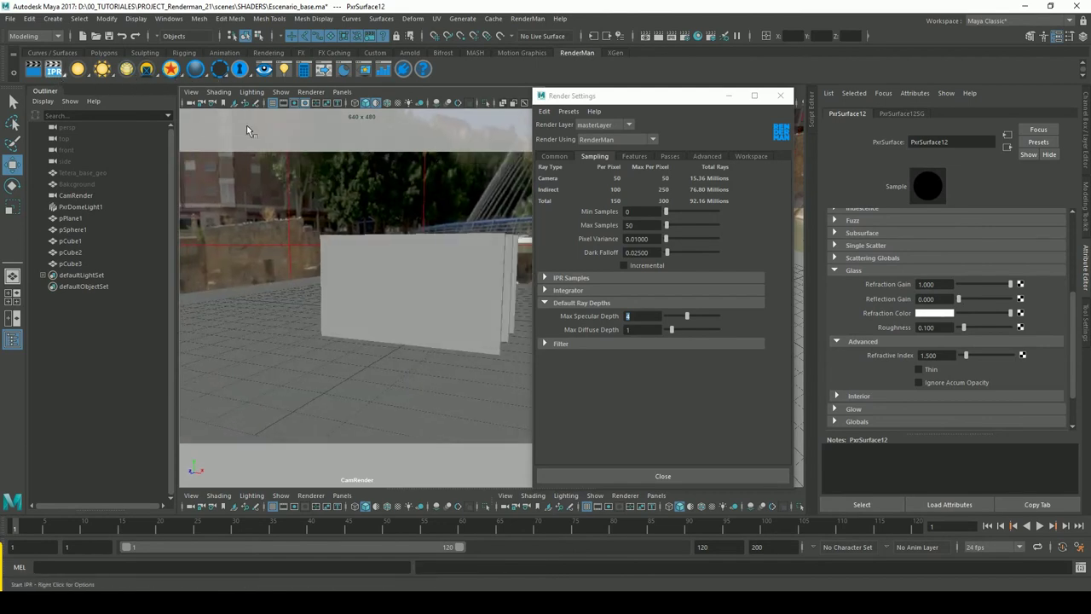
{"action": "left_click_drag", "start_coordinate": [644, 102], "coordinate": [721, 103]}
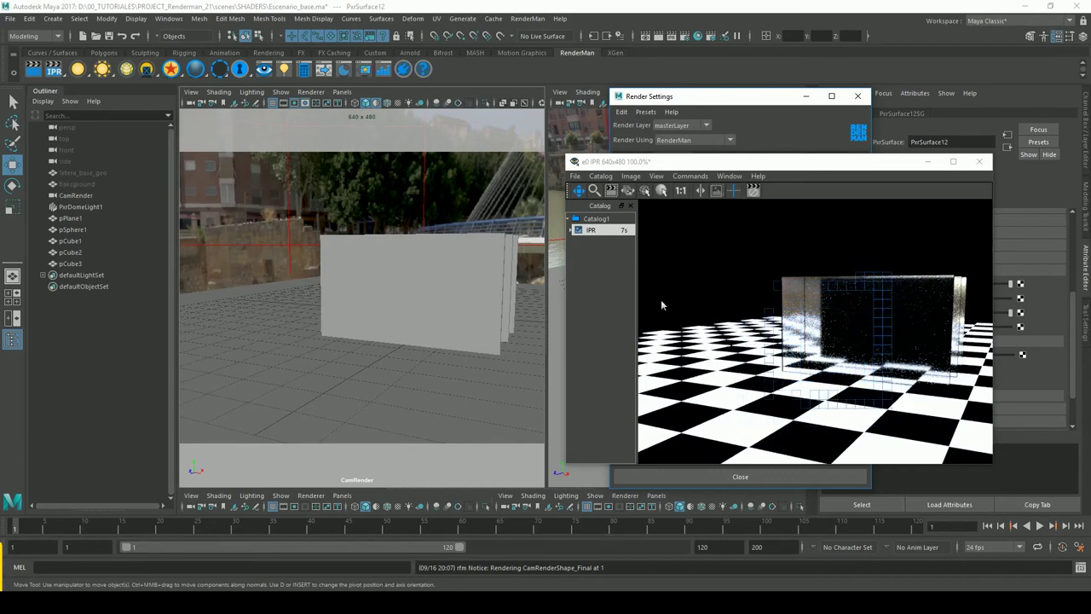
- Minimize the render view, step the camera back twice, and move the render view left
{"action": "left_click", "coordinate": [926, 164]}
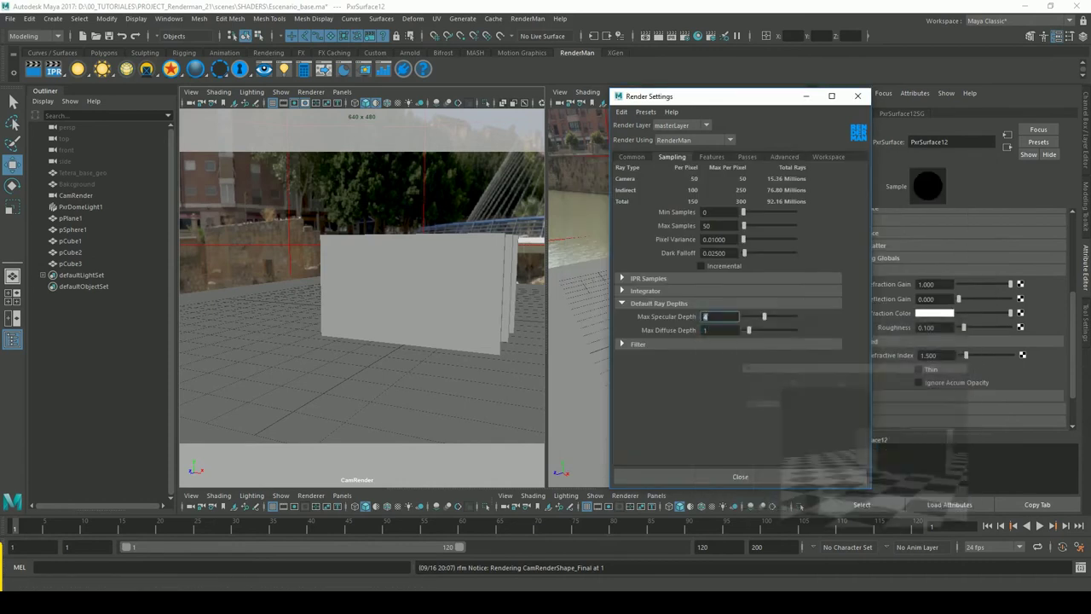
{"action": "key", "text": "bracketleft"}
{"action": "key", "text": "bracketleft"}
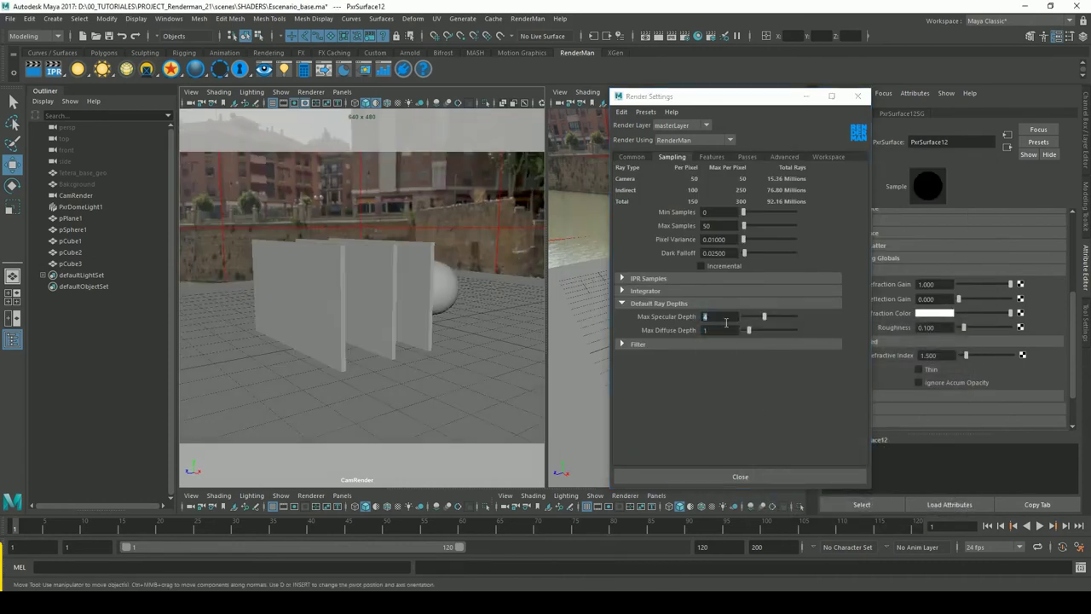
{"action": "key", "text": "bracketleft"}
{"action": "key", "text": "bracketleft"}
{"action": "left_click_drag", "start_coordinate": [714, 160], "coordinate": [260, 142]}
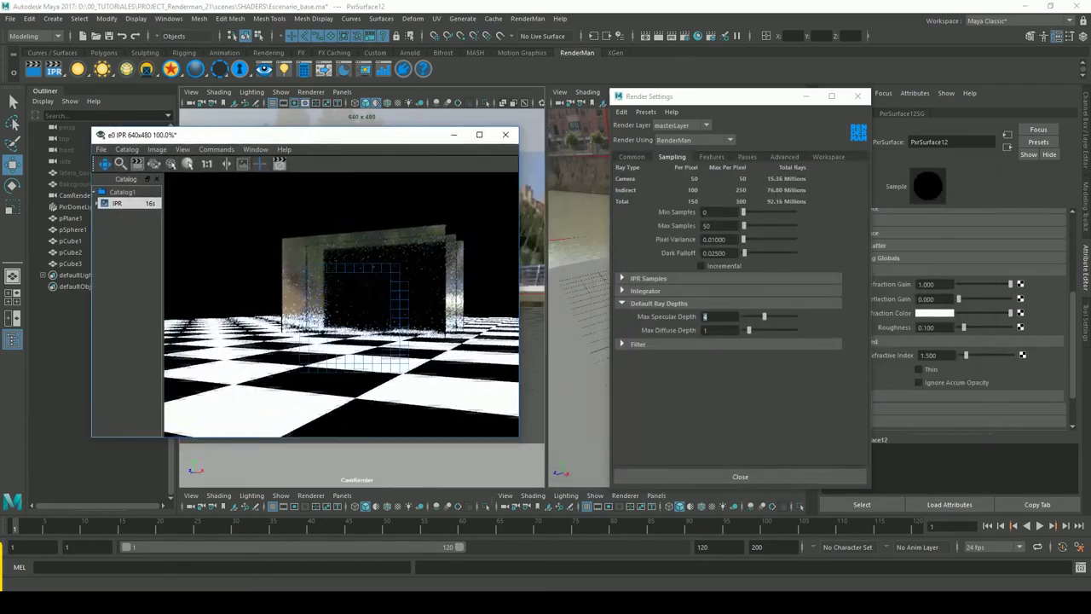
- Set Max Specular Depth to 6, rerun the IPR render, then close the render view
{"action": "type", "text": "6"}
{"action": "key", "text": "Return"}
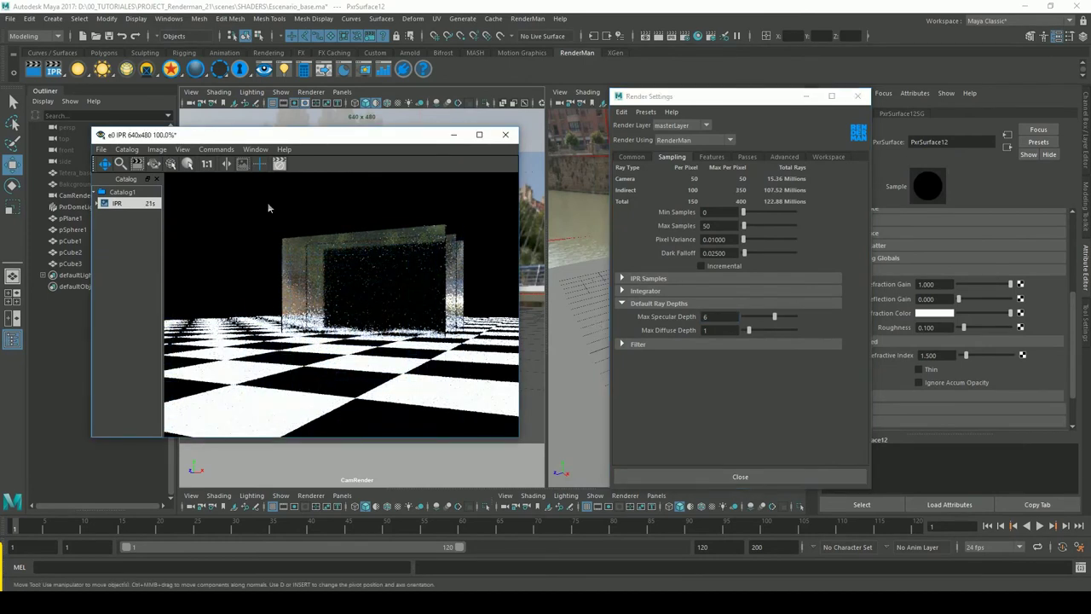
{"action": "left_click", "coordinate": [59, 74]}
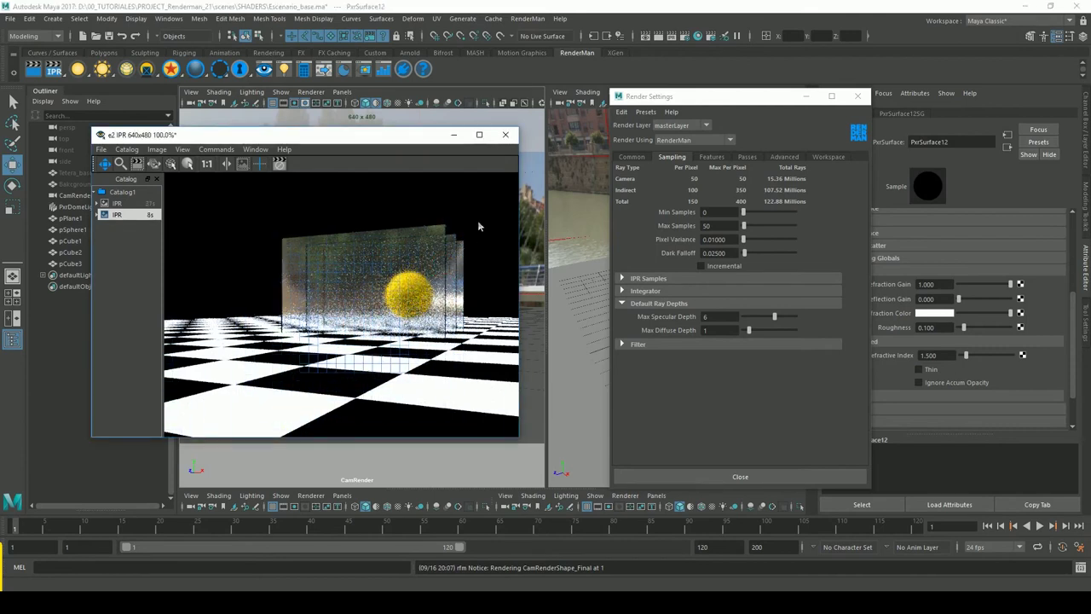
{"action": "left_click", "coordinate": [505, 135]}
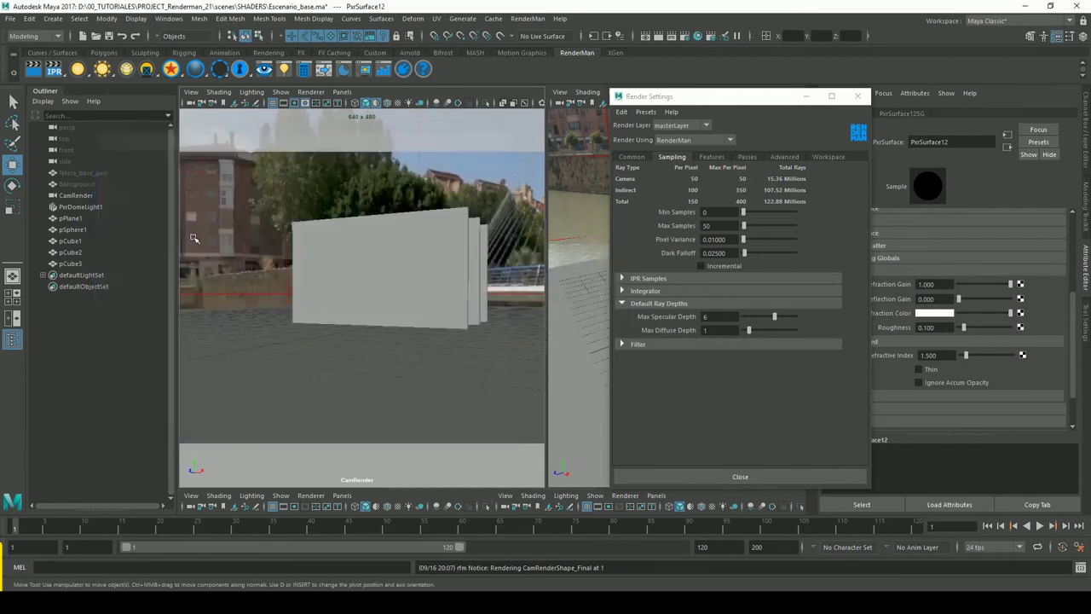
{"action": "left_click_drag", "start_coordinate": [460, 288], "coordinate": [444, 307], "text": "alt"}
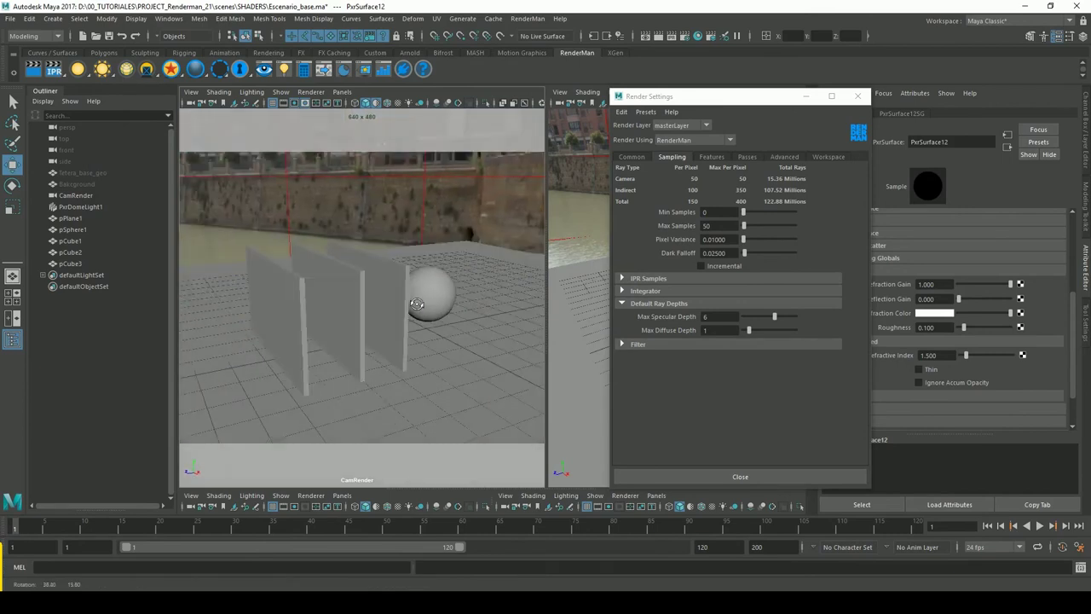
{"action": "left_click", "coordinate": [450, 314]}
{"action": "key", "text": "Delete"}
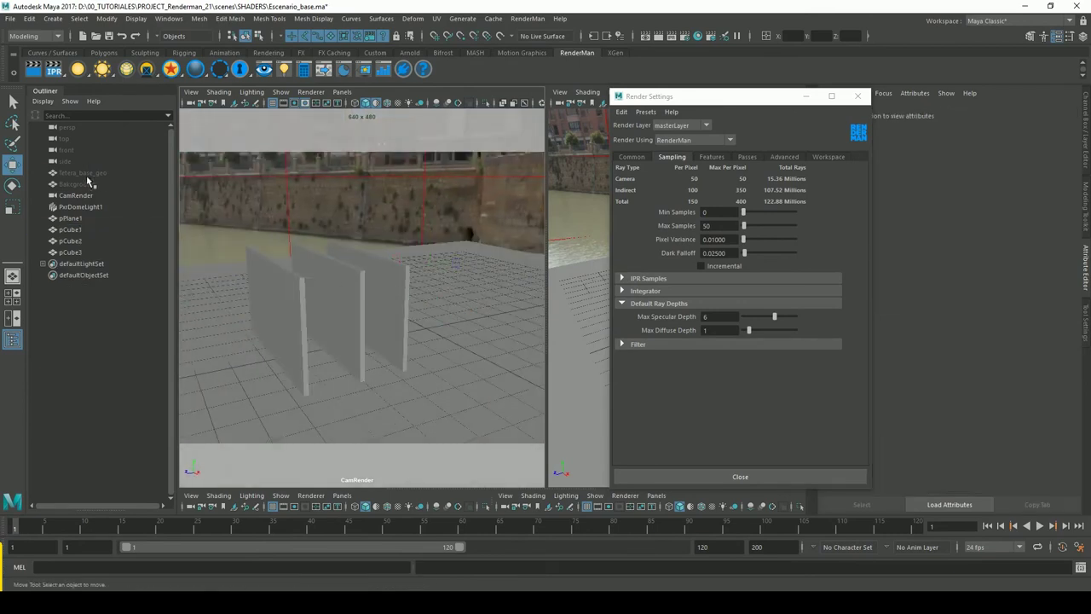
{"action": "left_click", "coordinate": [86, 173]}
{"action": "key", "text": "h"}
{"action": "left_click_drag", "start_coordinate": [442, 308], "coordinate": [409, 317], "text": "alt"}
{"action": "mouse_move", "coordinate": [410, 317]}
{"action": "right_mouse_down", "text": "alt"}
{"action": "mouse_move", "coordinate": [398, 330]}
{"action": "mouse_move", "coordinate": [493, 302]}
{"action": "right_mouse_up", "text": "alt"}
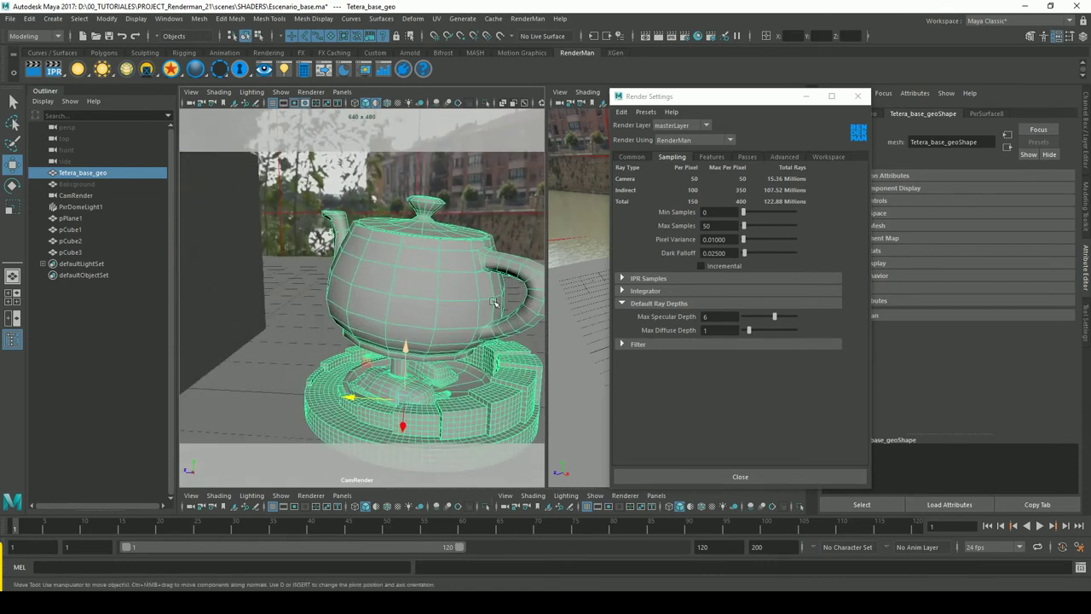
{"action": "left_click_drag", "start_coordinate": [406, 289], "coordinate": [403, 281], "text": "alt"}
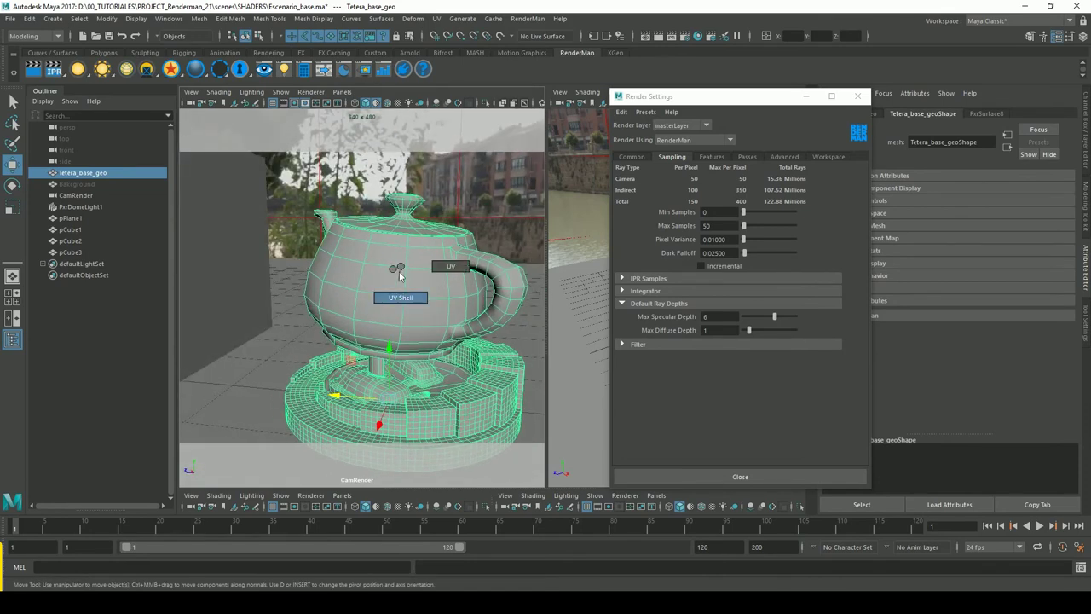
{"action": "right_click", "coordinate": [385, 272]}
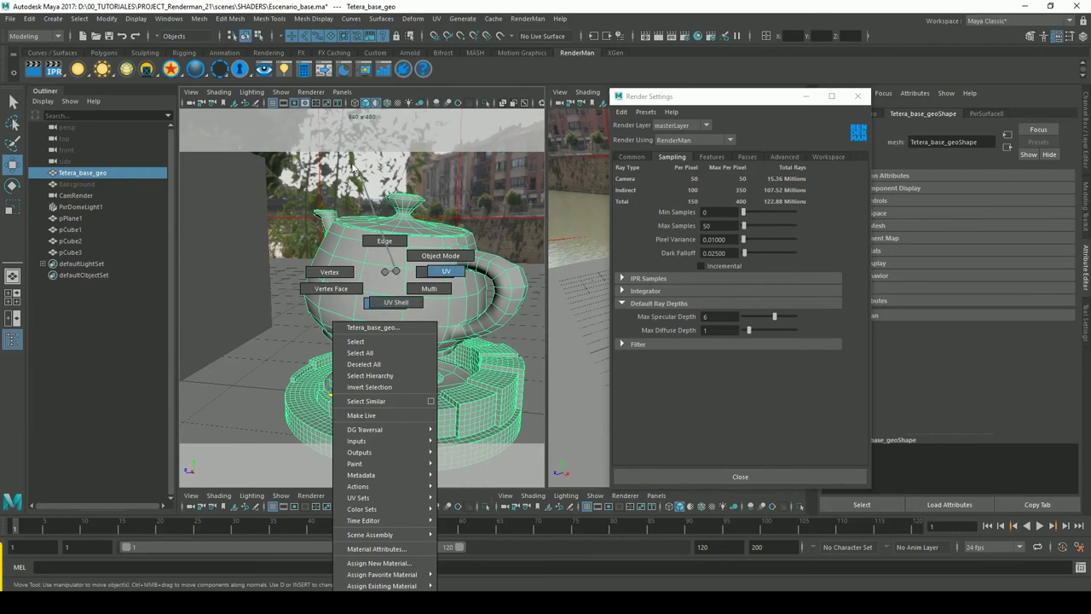
{"action": "left_click", "coordinate": [406, 289]}
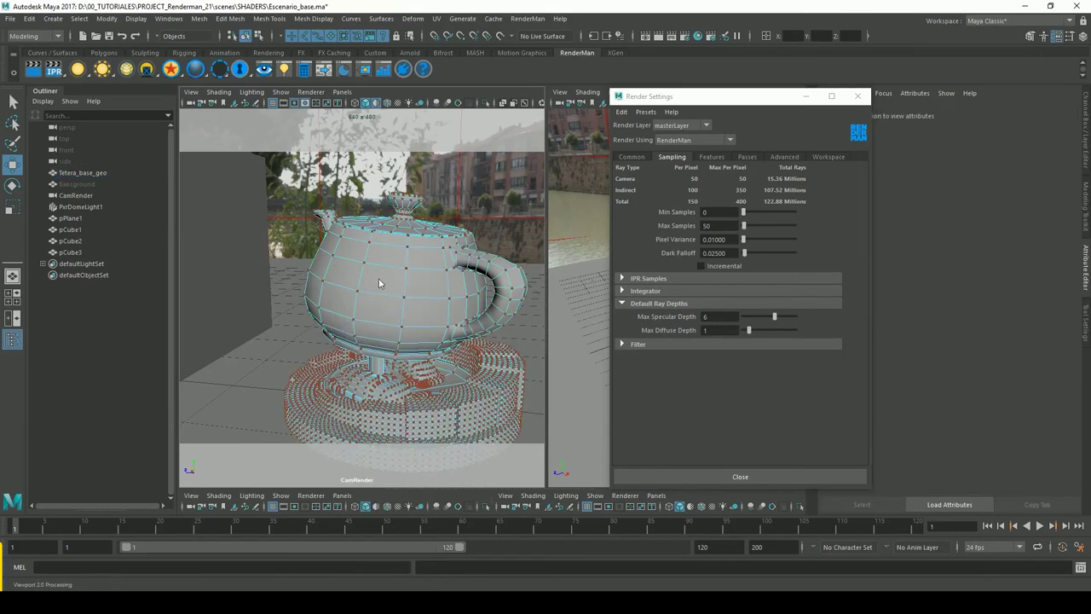
{"action": "right_click", "coordinate": [375, 300]}
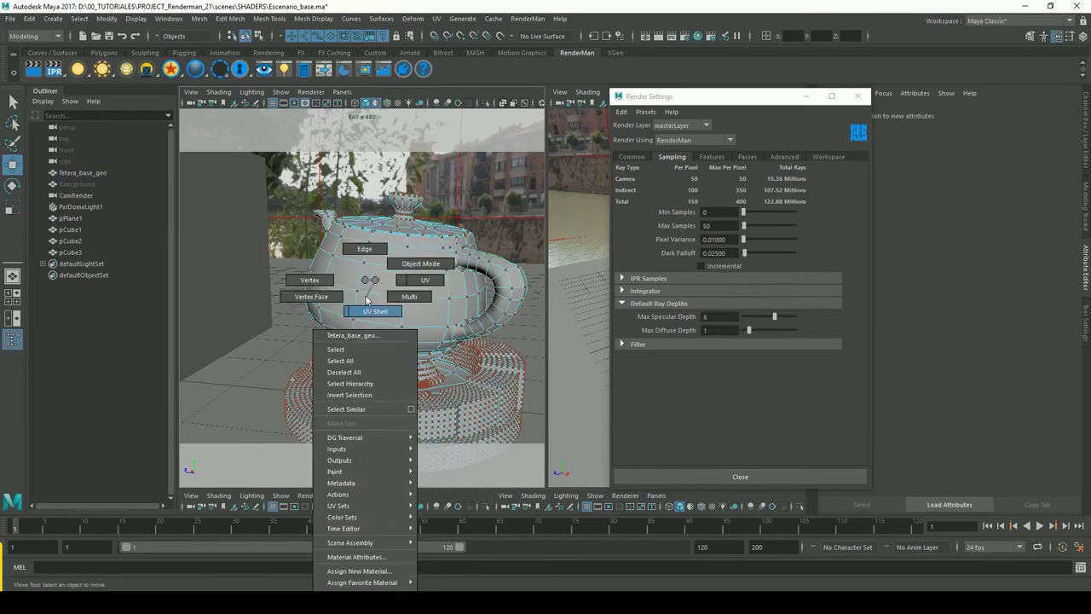
{"action": "left_click", "coordinate": [497, 187]}
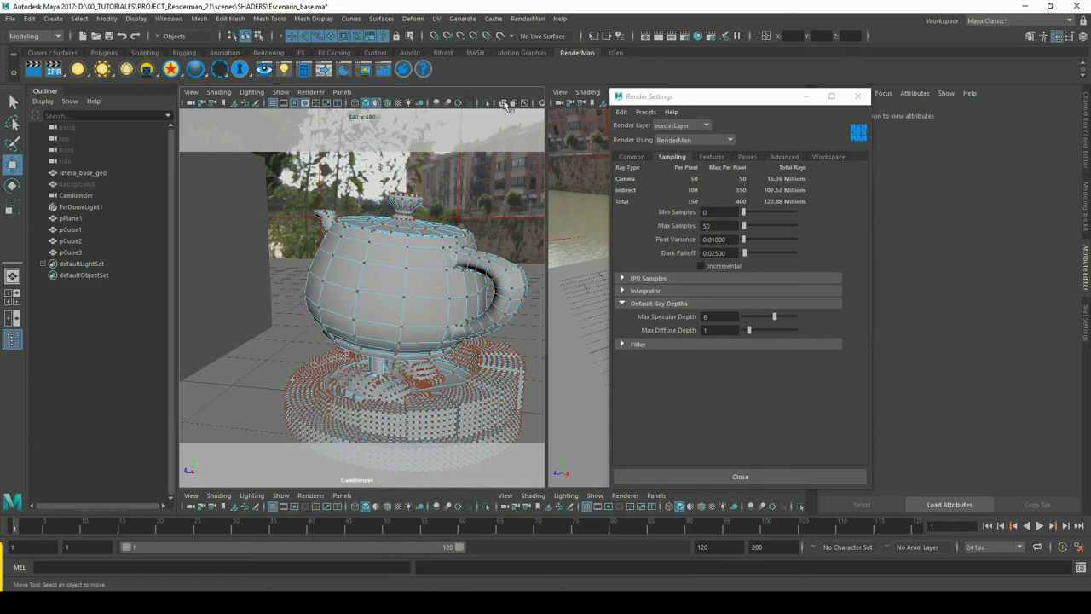
{"action": "left_click", "coordinate": [504, 104]}
{"action": "scroll", "coordinate": [377, 186], "scroll_direction": "up", "scroll_amount": 3}
{"action": "scroll", "coordinate": [377, 186], "scroll_direction": "up", "scroll_amount": 3}
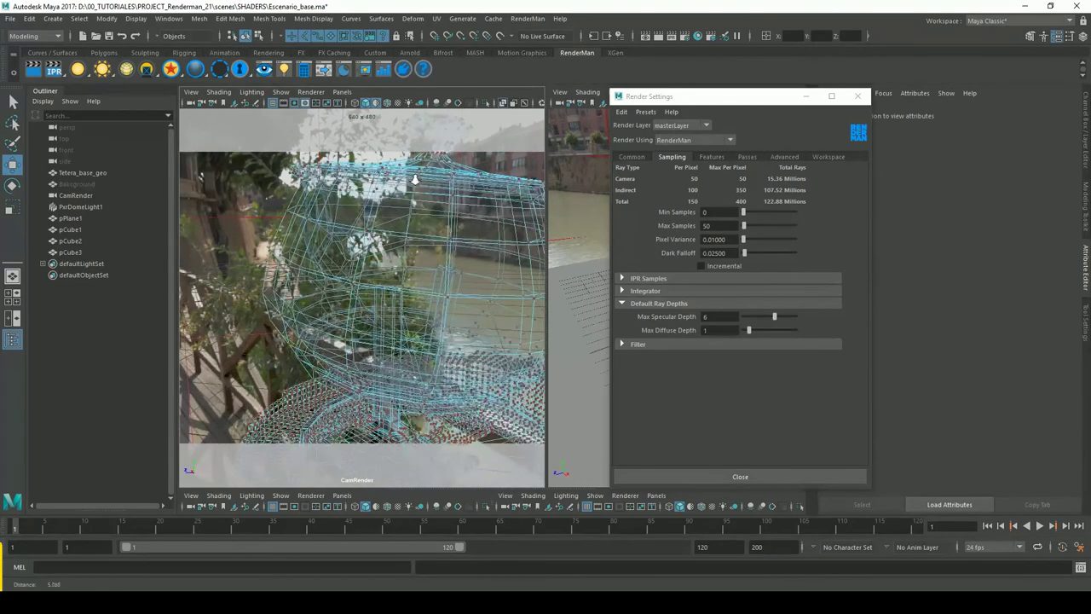
{"action": "right_click", "coordinate": [377, 186]}
{"action": "left_click", "coordinate": [383, 216]}
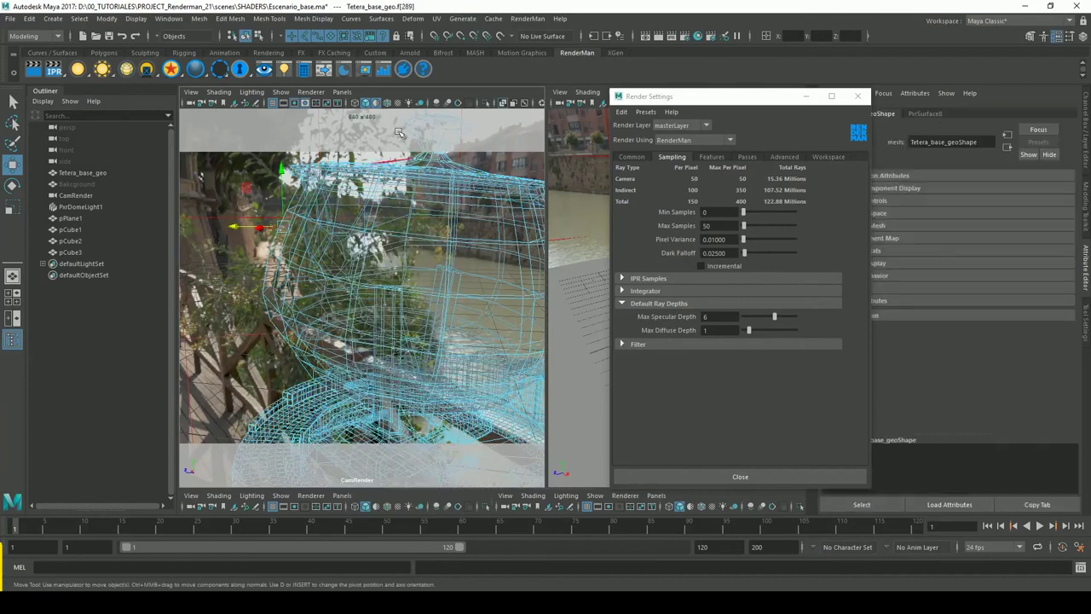
{"action": "left_click", "coordinate": [513, 104]}
{"action": "left_click", "coordinate": [513, 104]}
{"action": "left_click_drag", "start_coordinate": [361, 244], "coordinate": [357, 246], "text": "alt"}
{"action": "right_click_drag", "start_coordinate": [357, 246], "coordinate": [379, 203], "text": "alt"}
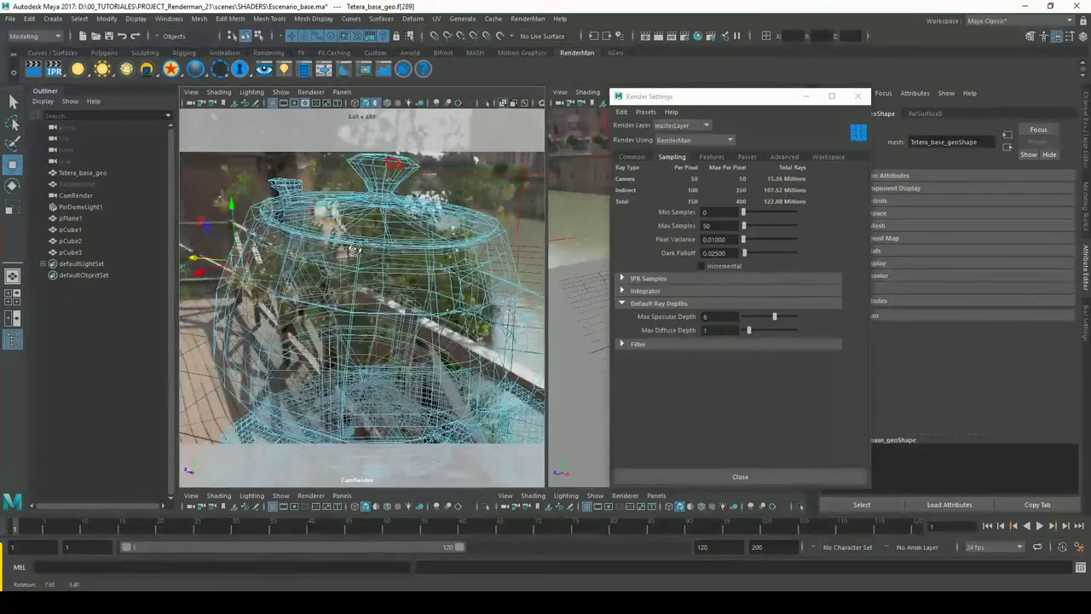
{"action": "mouse_move", "coordinate": [379, 203]}
{"action": "left_mouse_down", "text": "alt"}
{"action": "mouse_move", "coordinate": [268, 259]}
{"action": "mouse_move", "coordinate": [439, 238]}
{"action": "mouse_move", "coordinate": [350, 249]}
{"action": "mouse_move", "coordinate": [384, 128]}
{"action": "left_mouse_up", "text": "alt"}
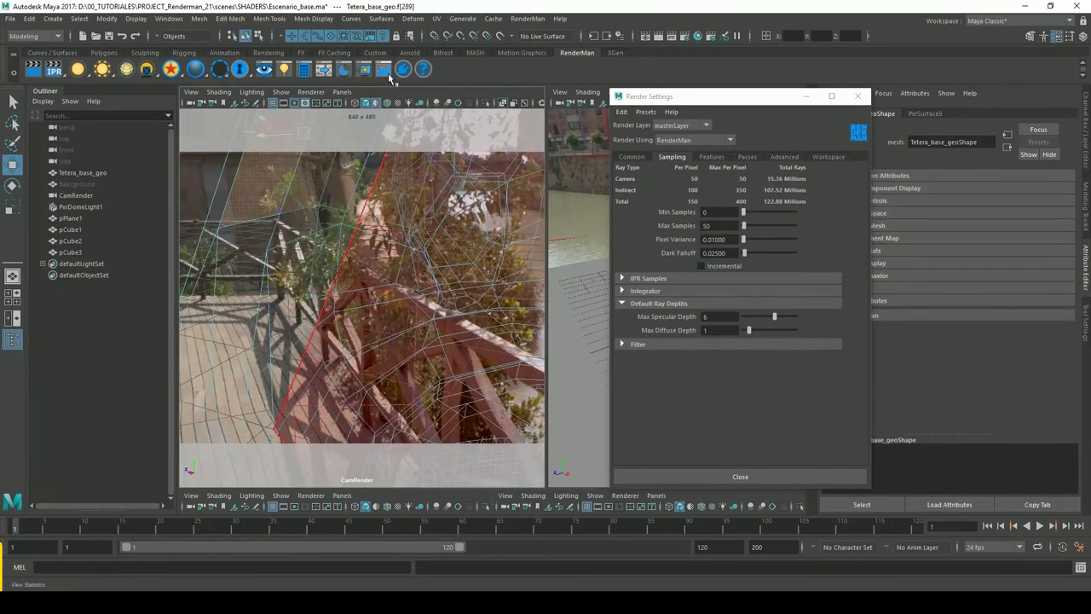
{"action": "left_click", "coordinate": [504, 103]}
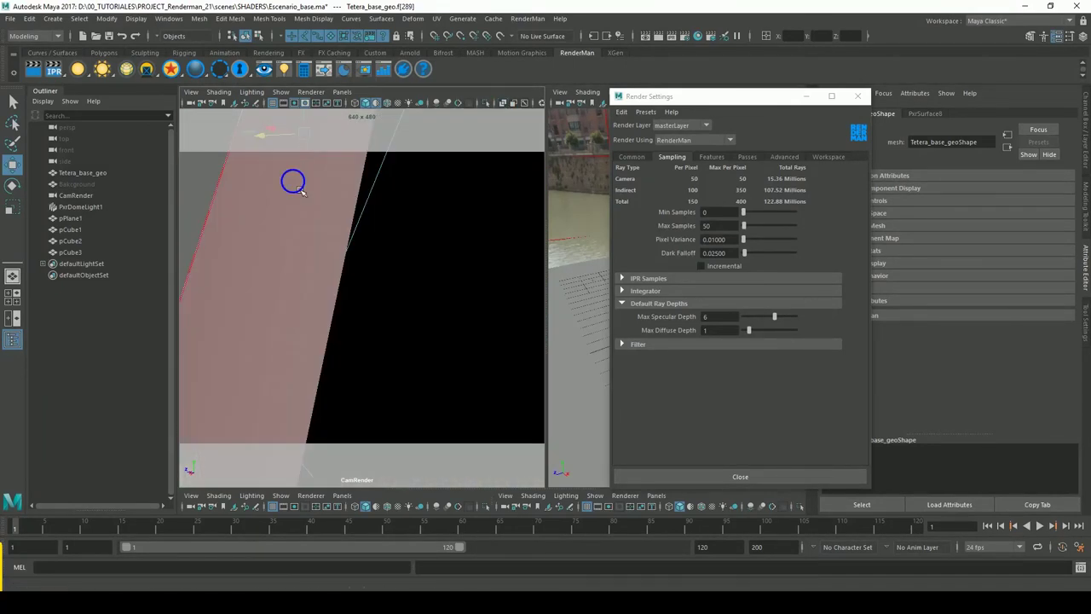
{"action": "left_click_drag", "start_coordinate": [292, 178], "coordinate": [371, 194], "text": "alt"}
{"action": "mouse_move", "coordinate": [252, 189]}
{"action": "left_mouse_down", "text": "alt"}
{"action": "mouse_move", "coordinate": [438, 182]}
{"action": "mouse_move", "coordinate": [384, 190]}
{"action": "mouse_move", "coordinate": [379, 227]}
{"action": "left_mouse_up", "text": "alt"}
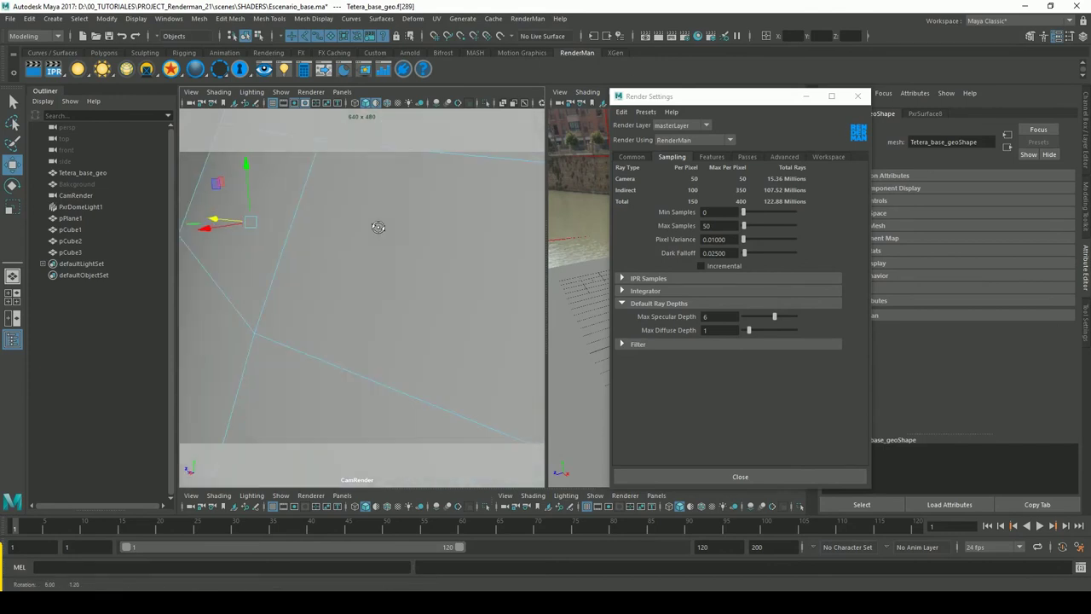
{"action": "scroll", "coordinate": [367, 213], "scroll_direction": "down", "scroll_amount": 5}
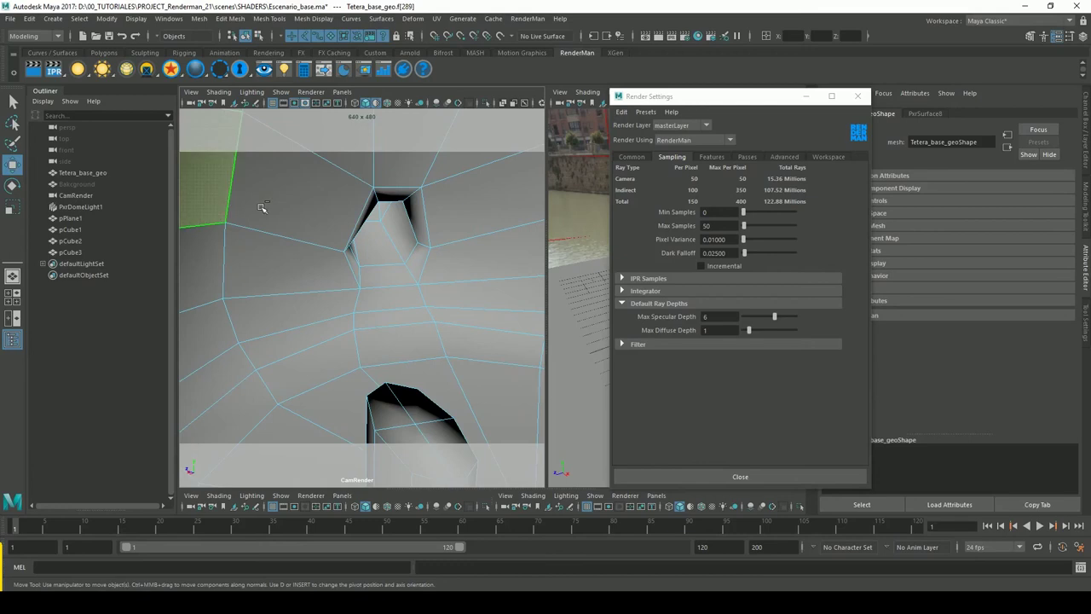
{"action": "scroll", "coordinate": [262, 208], "scroll_direction": "down", "scroll_amount": 5}
{"action": "left_click_drag", "start_coordinate": [346, 207], "coordinate": [458, 292], "text": "alt"}
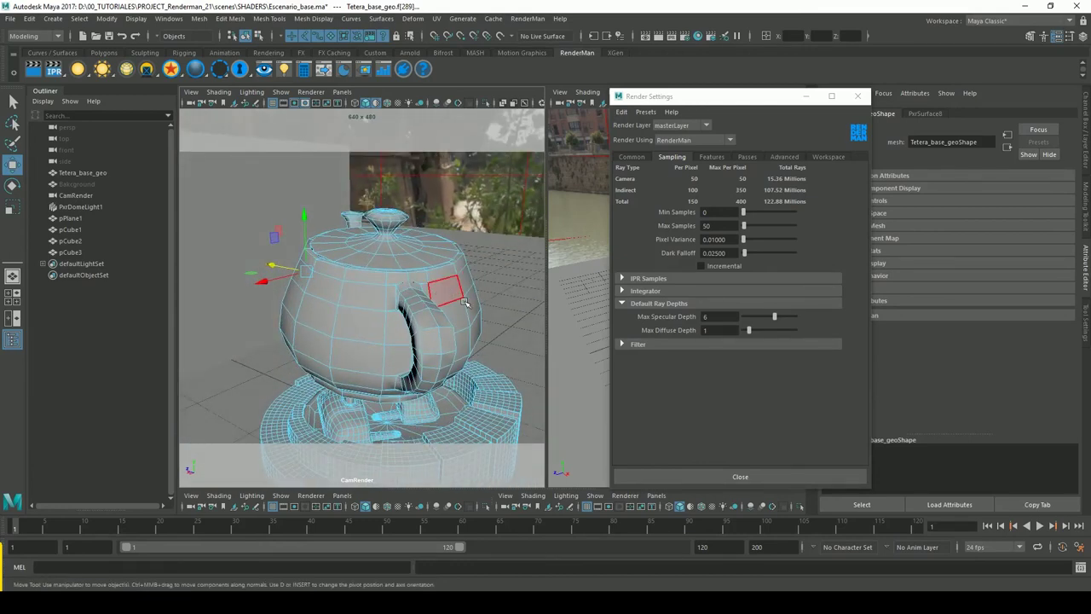
{"action": "scroll", "coordinate": [367, 298], "scroll_direction": "down", "scroll_amount": 5}
{"action": "mouse_move", "coordinate": [367, 298]}
{"action": "left_mouse_down", "text": "alt"}
{"action": "mouse_move", "coordinate": [465, 315]}
{"action": "mouse_move", "coordinate": [441, 294]}
{"action": "left_mouse_up", "text": "alt"}
{"action": "right_click_drag", "start_coordinate": [424, 273], "coordinate": [276, 300]}
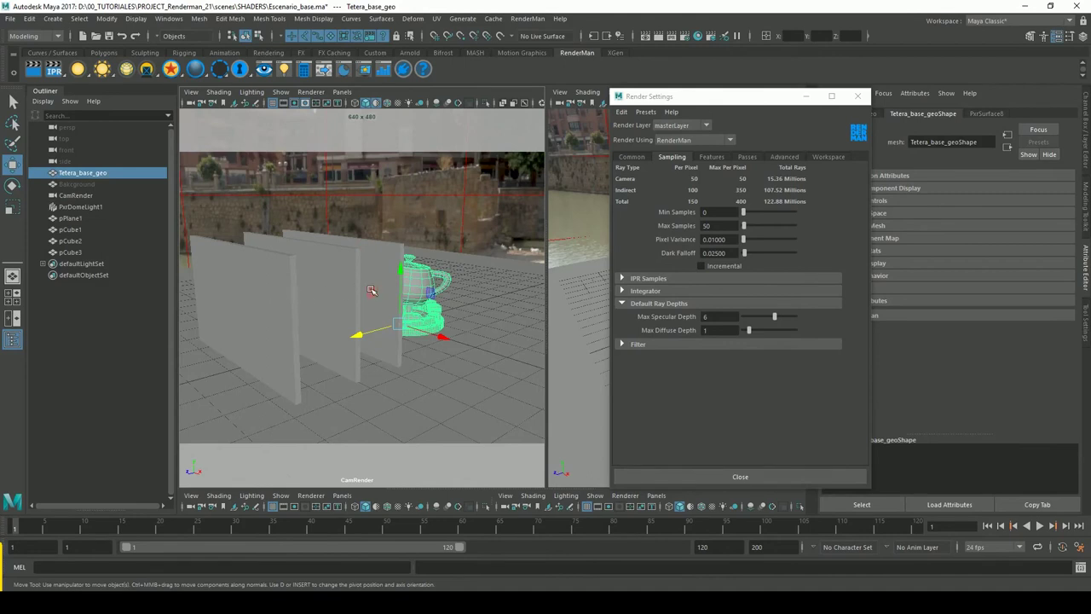
- Render the current frame of the three panes, then close the render view discarding its session
{"action": "left_click", "coordinate": [704, 316]}
{"action": "left_click_drag", "start_coordinate": [287, 324], "coordinate": [230, 311], "text": "alt"}
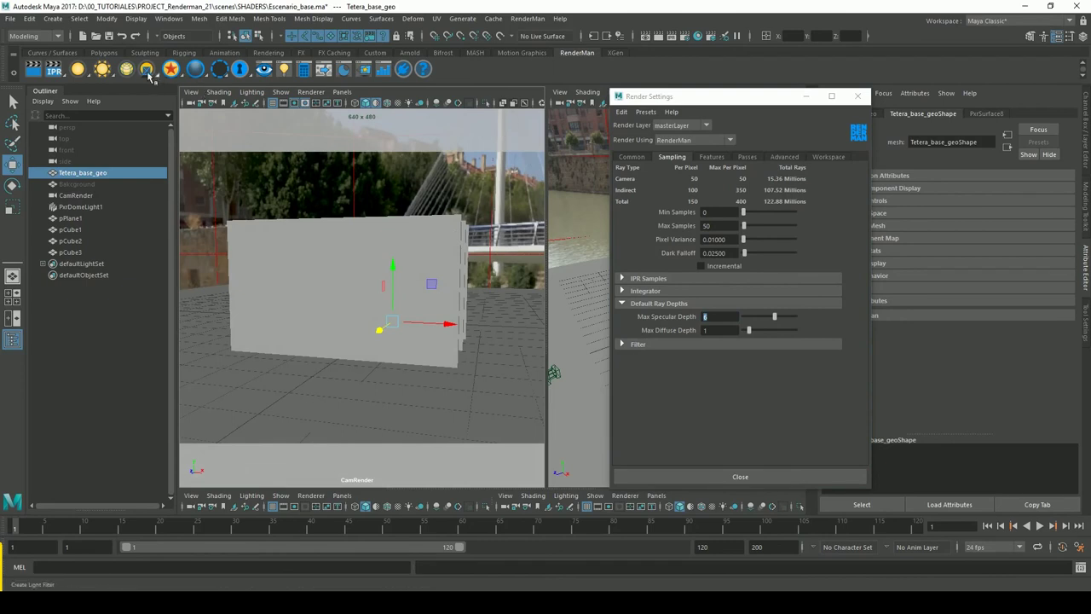
{"action": "left_click", "coordinate": [38, 70]}
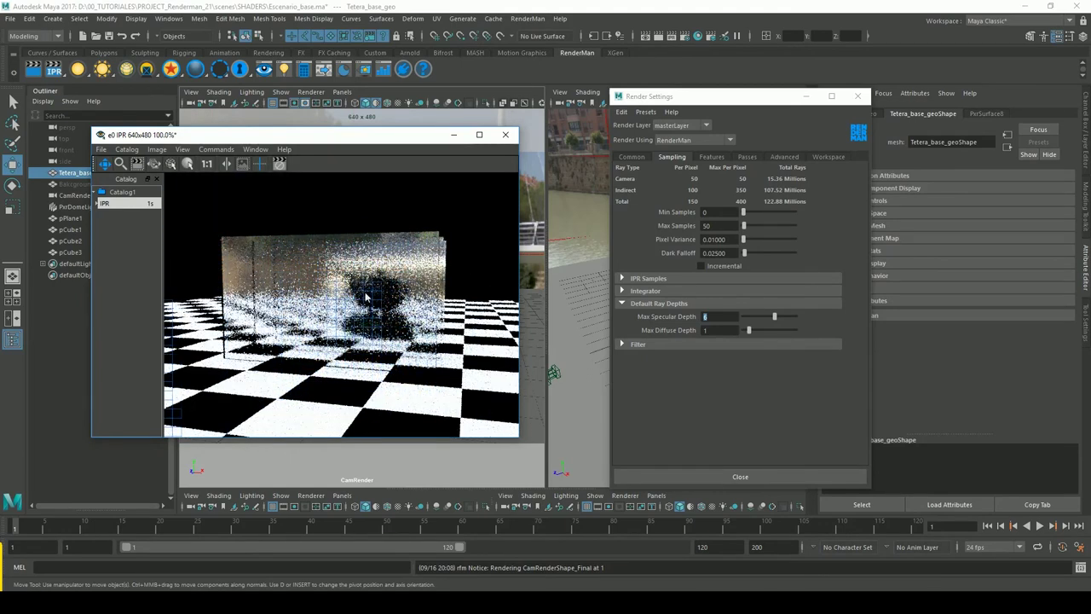
{"action": "left_click", "coordinate": [505, 139]}
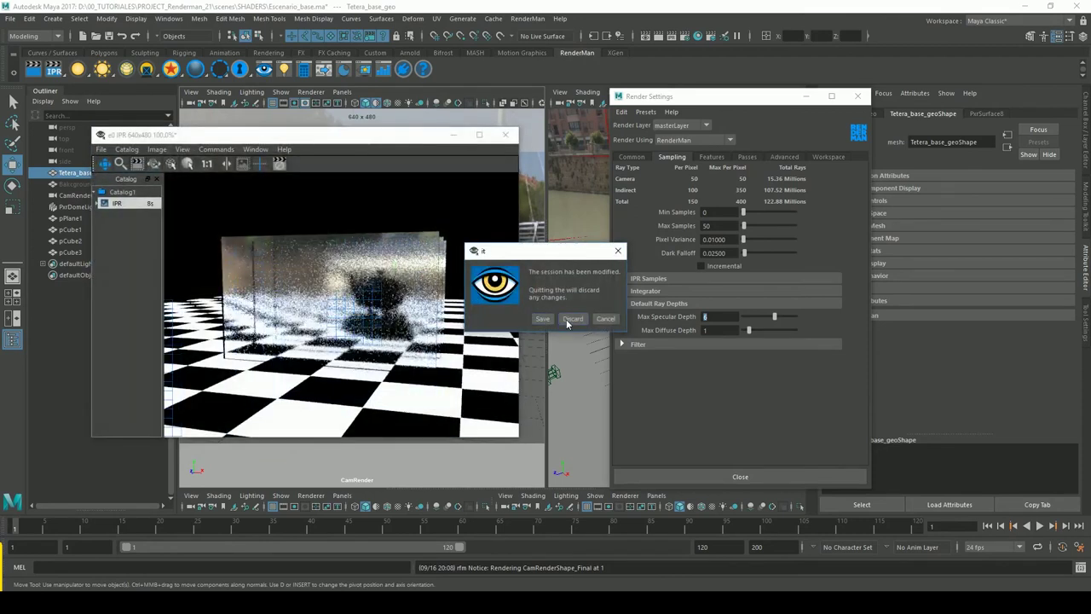
{"action": "left_click", "coordinate": [567, 321]}
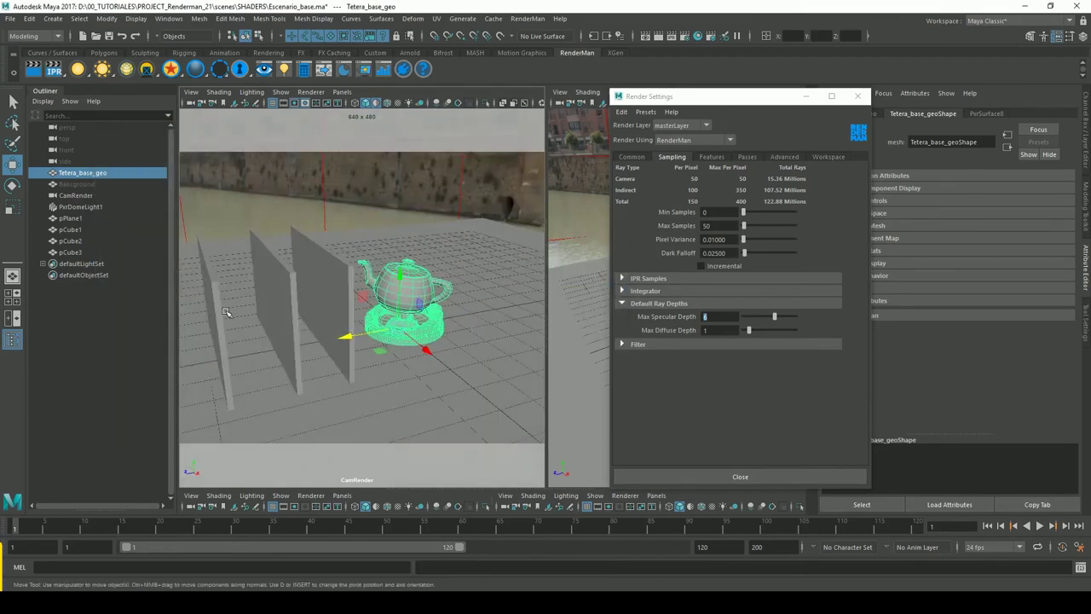
- Set Max Specular Depth to 10 and start a new IPR render
{"action": "left_click_drag", "start_coordinate": [356, 292], "coordinate": [378, 300], "text": "alt"}
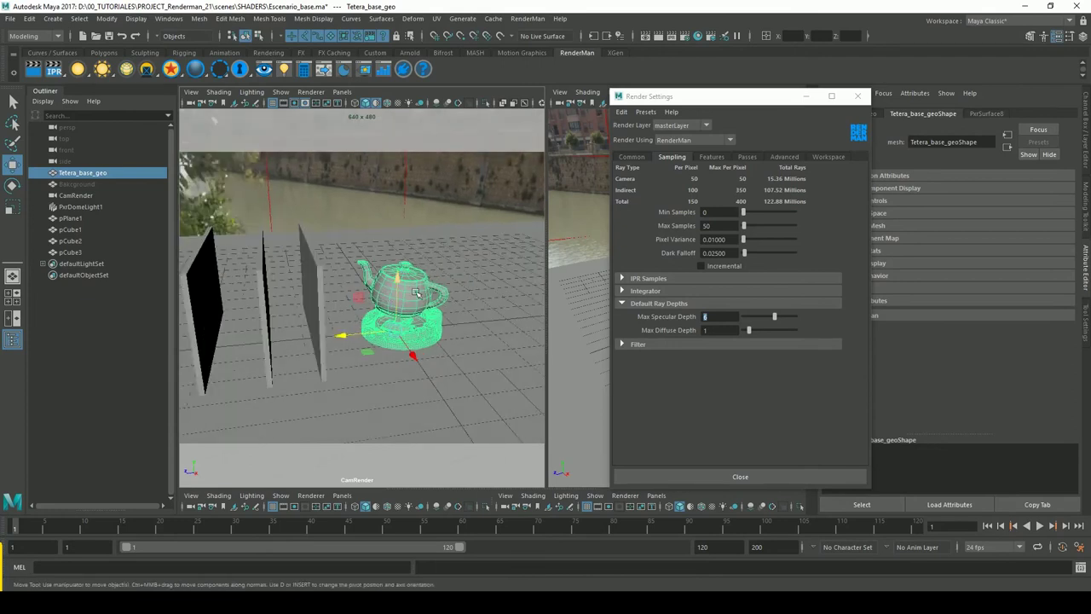
{"action": "type", "text": "10"}
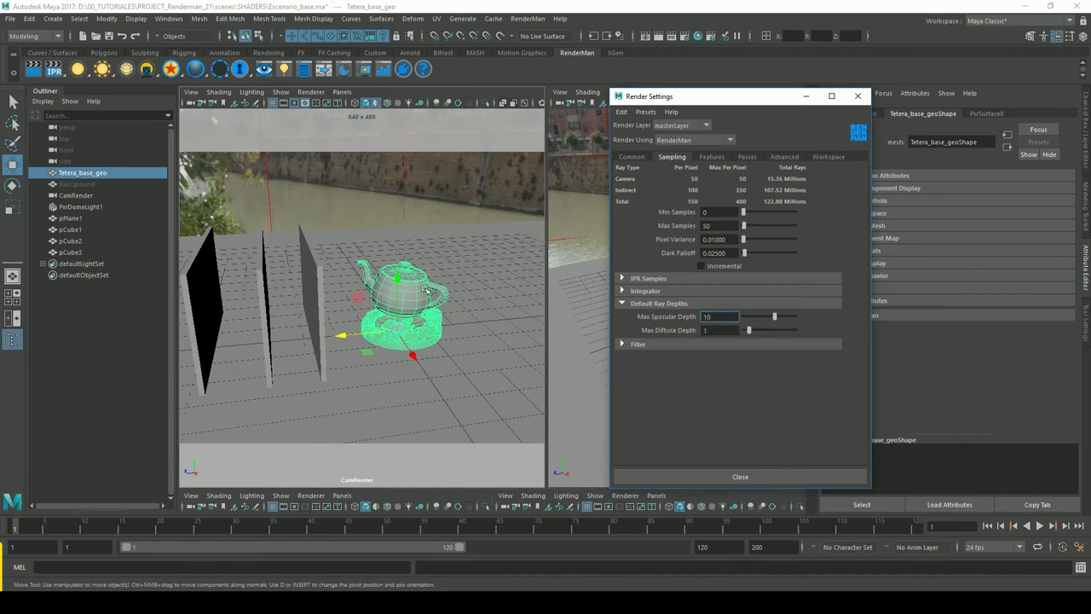
{"action": "left_click_drag", "start_coordinate": [426, 290], "coordinate": [492, 310], "text": "alt"}
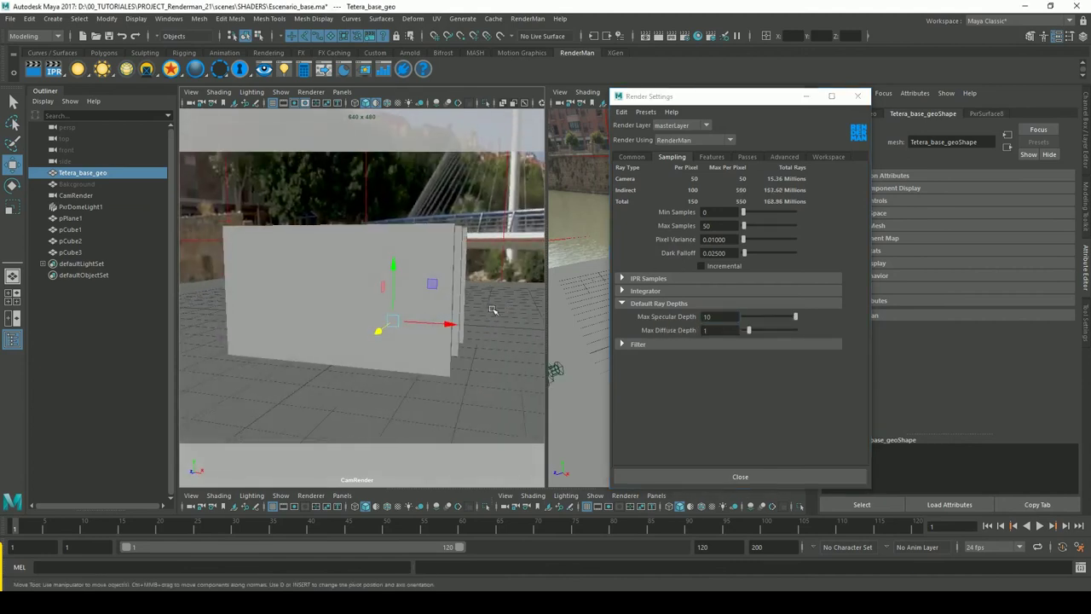
{"action": "left_click", "coordinate": [676, 39]}
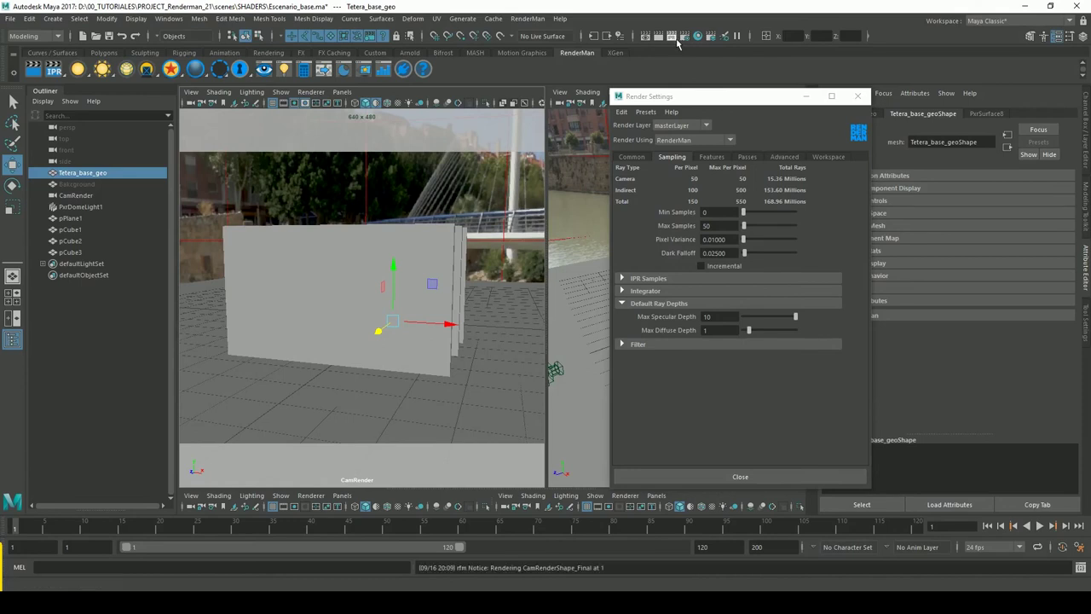
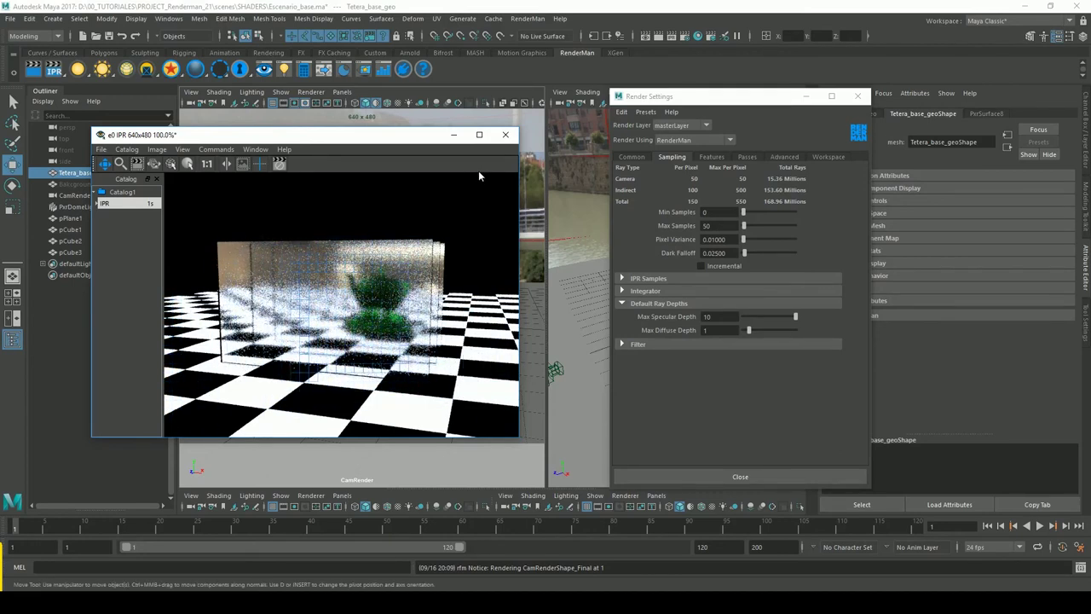
- Close the IPR render window and the Render Settings window
{"action": "left_click", "coordinate": [506, 135]}
{"action": "left_click", "coordinate": [572, 319]}
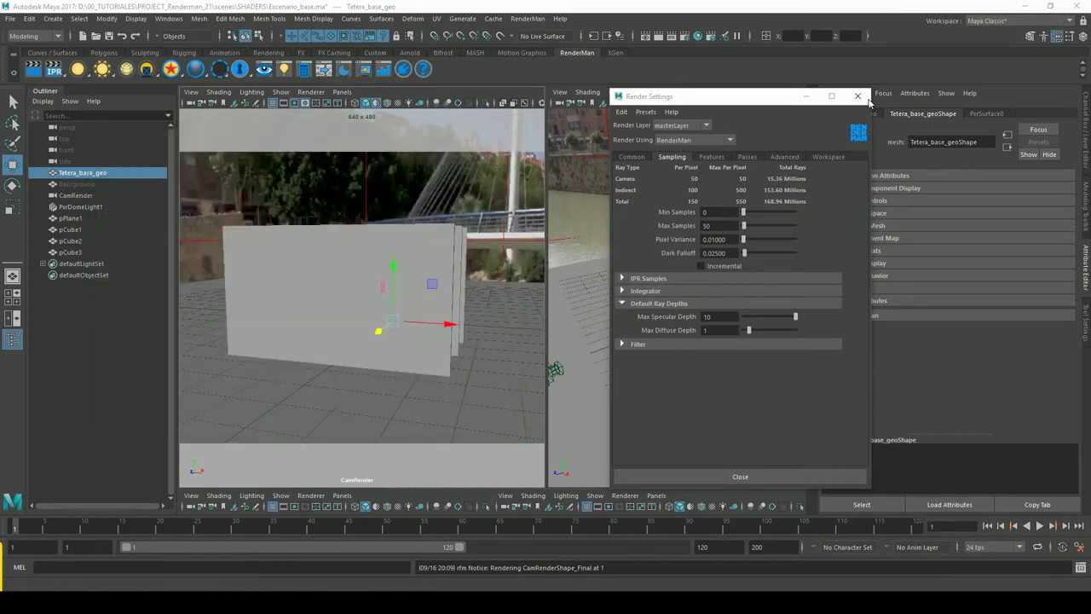
{"action": "left_click", "coordinate": [858, 96]}
- Delete the wall cubes pCube1–3, PxrDomeLight1 and pPlane1
{"action": "left_click", "coordinate": [373, 302]}
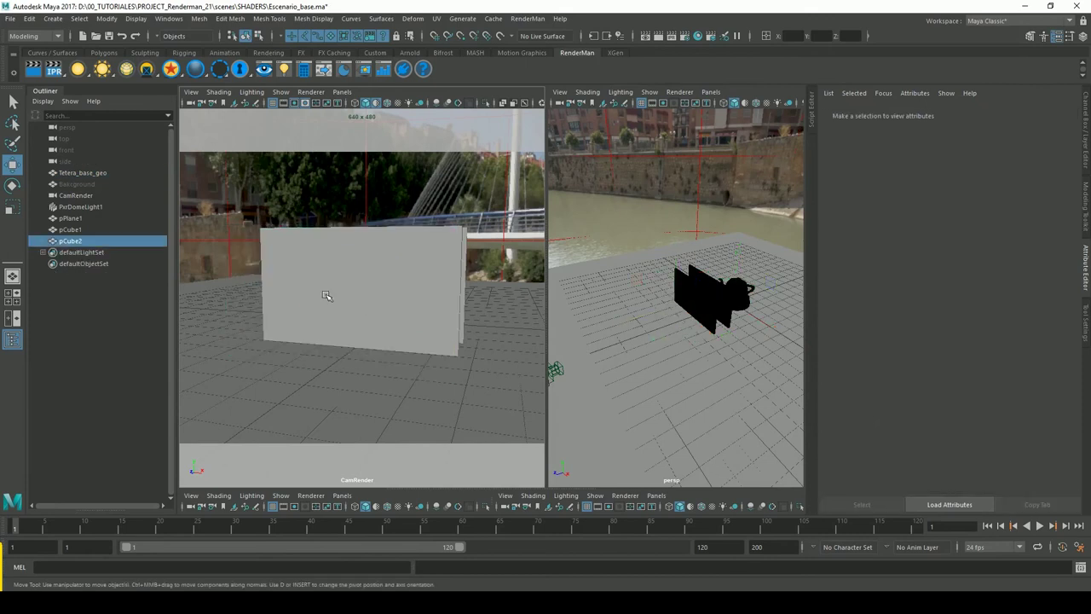
{"action": "key", "text": "Delete"}
{"action": "left_click", "coordinate": [333, 307]}
{"action": "key", "text": "Delete"}
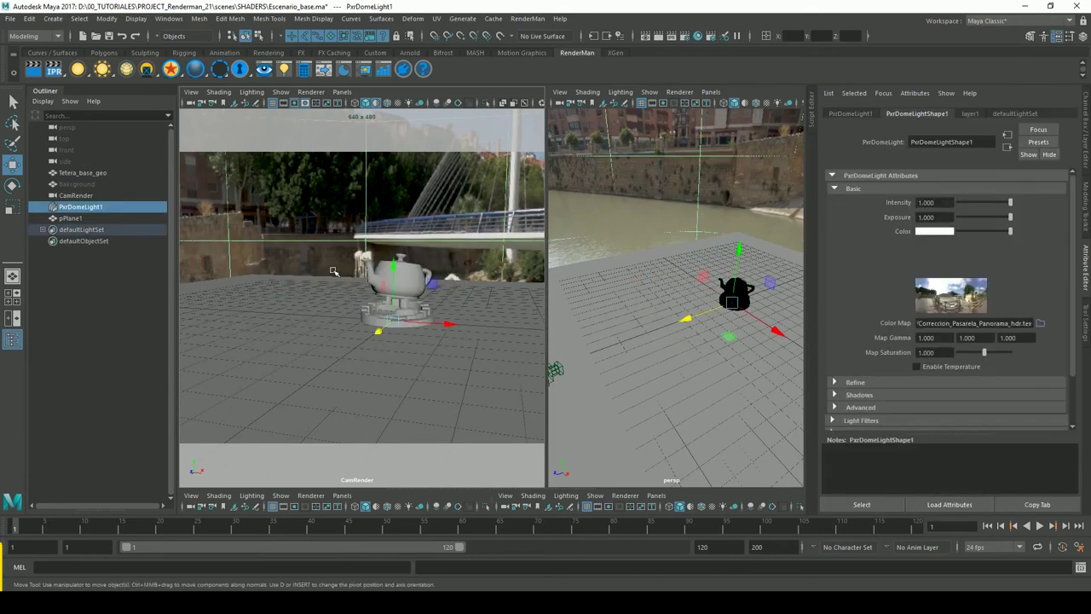
{"action": "key", "text": "Delete"}
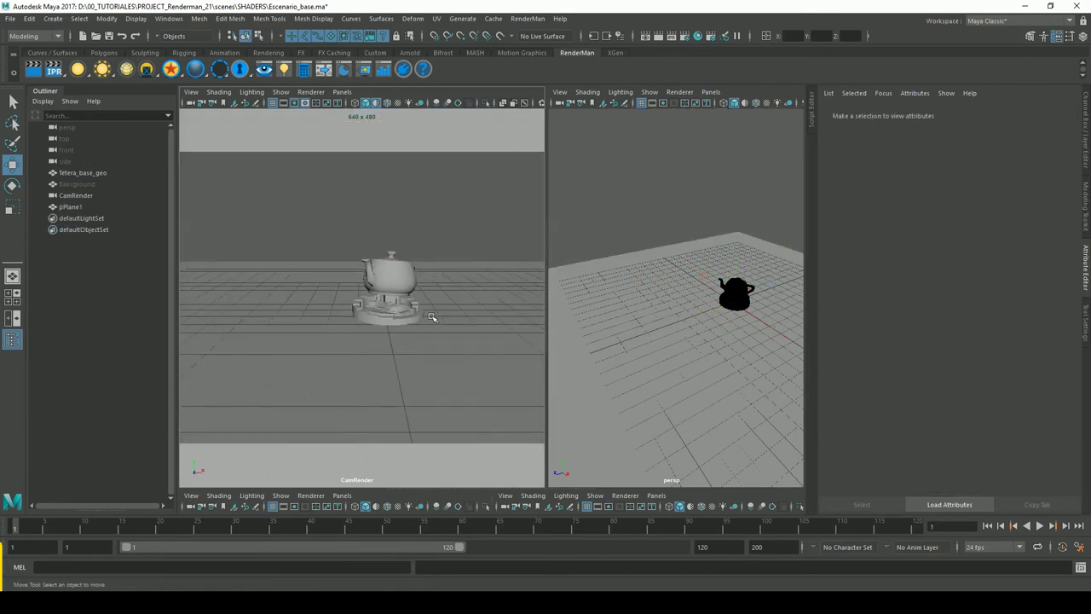
{"action": "left_click", "coordinate": [410, 263]}
{"action": "key", "text": "Delete"}
- Unhide the Bakcground backdrop with Shift+H and reframe the teapot in view
{"action": "left_click", "coordinate": [92, 183]}
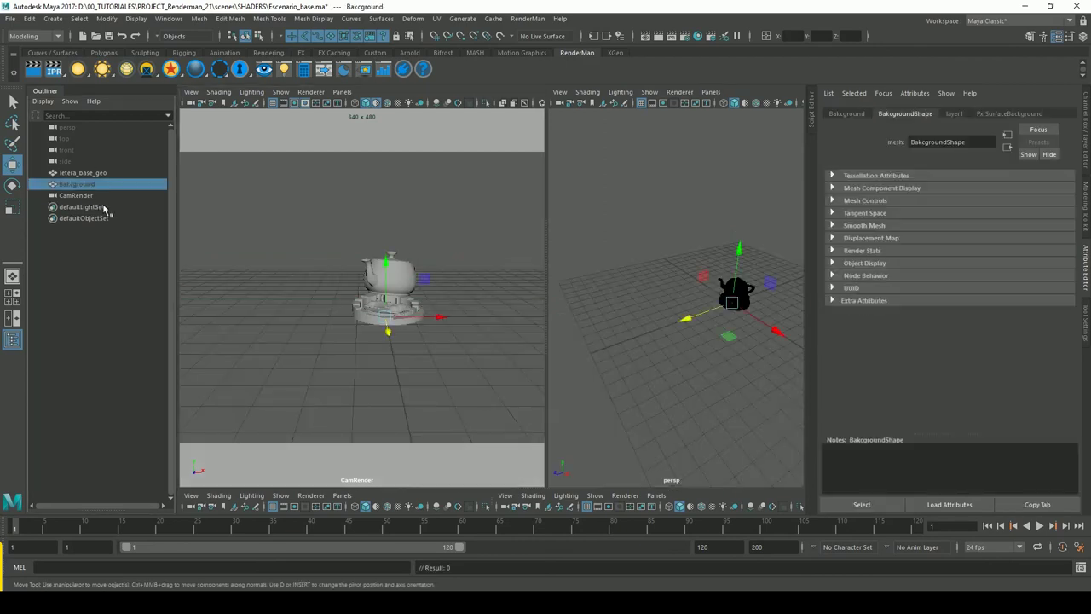
{"action": "key", "text": "h"}
{"action": "mouse_move", "coordinate": [473, 274]}
{"action": "right_mouse_down", "text": "alt"}
{"action": "mouse_move", "coordinate": [183, 276]}
{"action": "mouse_move", "coordinate": [504, 259]}
{"action": "right_mouse_up", "text": "alt"}
{"action": "scroll", "coordinate": [499, 258], "scroll_direction": "up", "scroll_amount": 2}
{"action": "middle_click_drag", "start_coordinate": [497, 259], "coordinate": [274, 188], "text": "alt"}
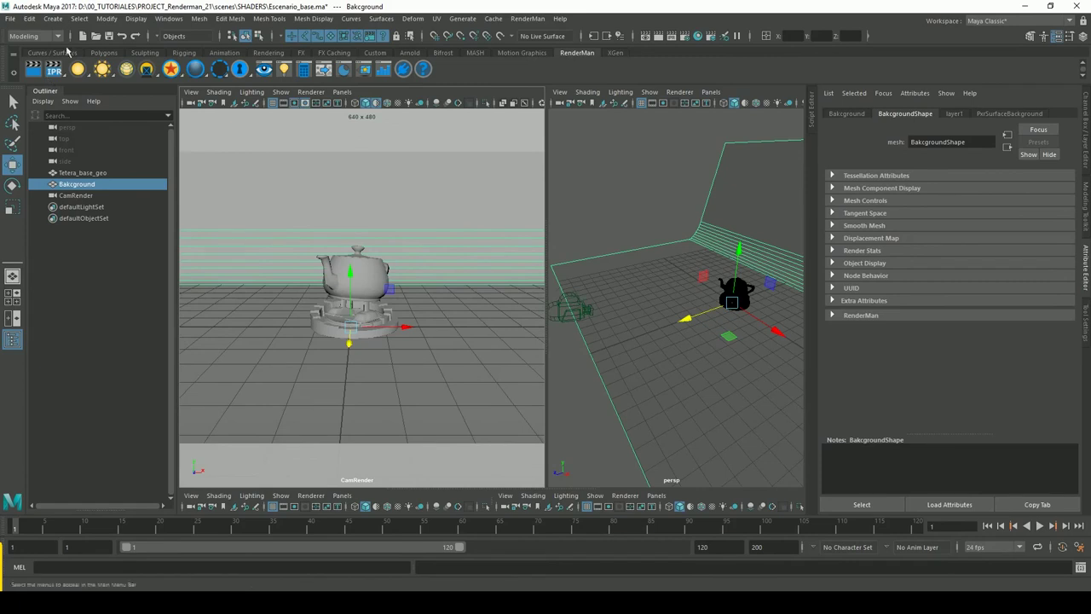
- Create a PxrRectLight from the RenderMan shelf and scale it to about 2.15
{"action": "right_click", "coordinate": [80, 70]}
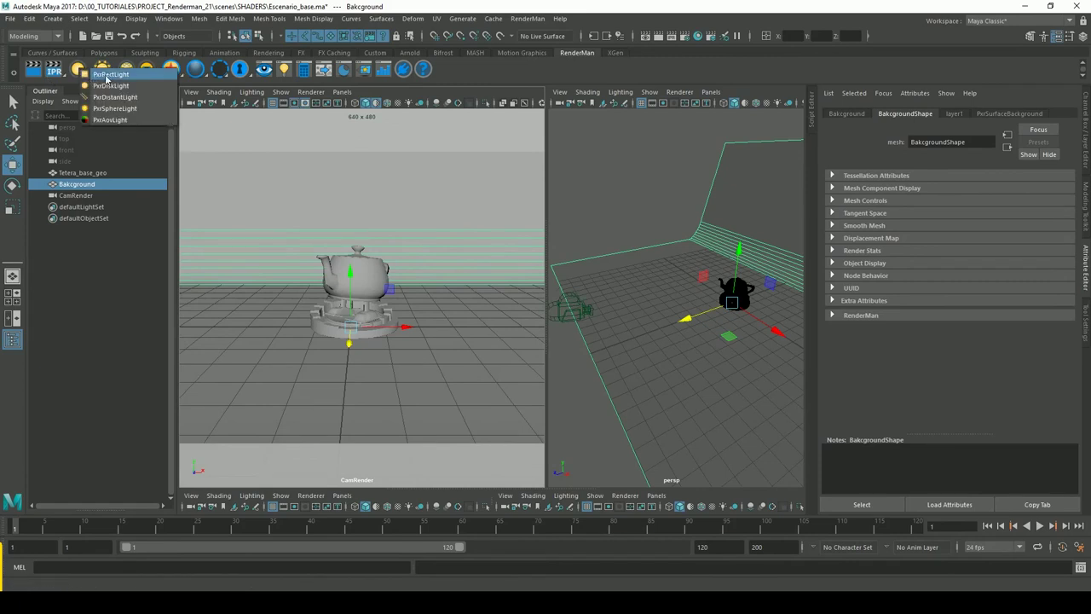
{"action": "left_click", "coordinate": [107, 75]}
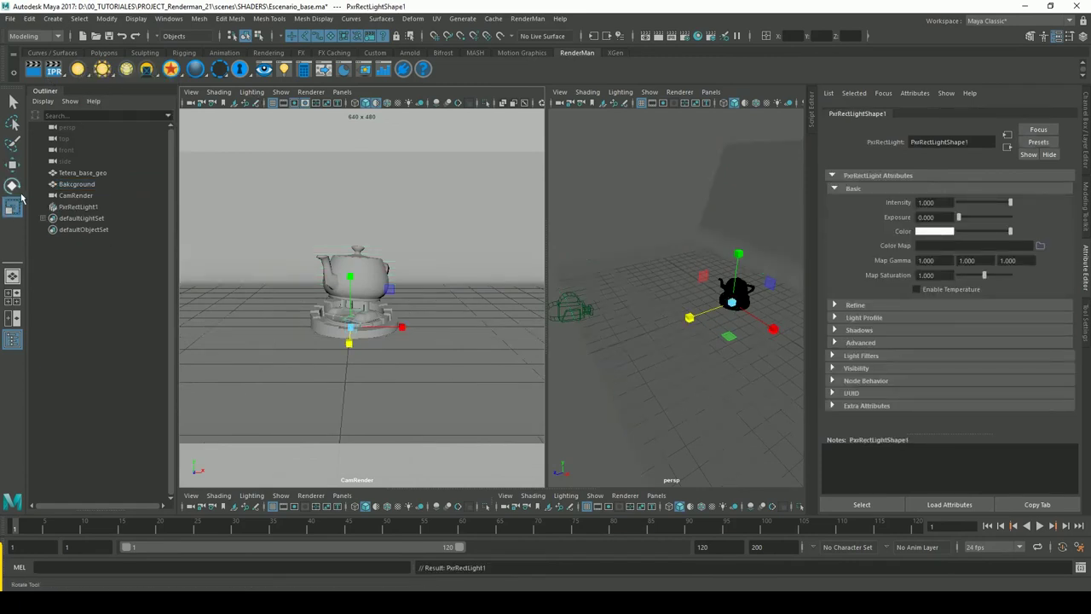
{"action": "left_click_drag", "start_coordinate": [393, 321], "coordinate": [458, 325]}
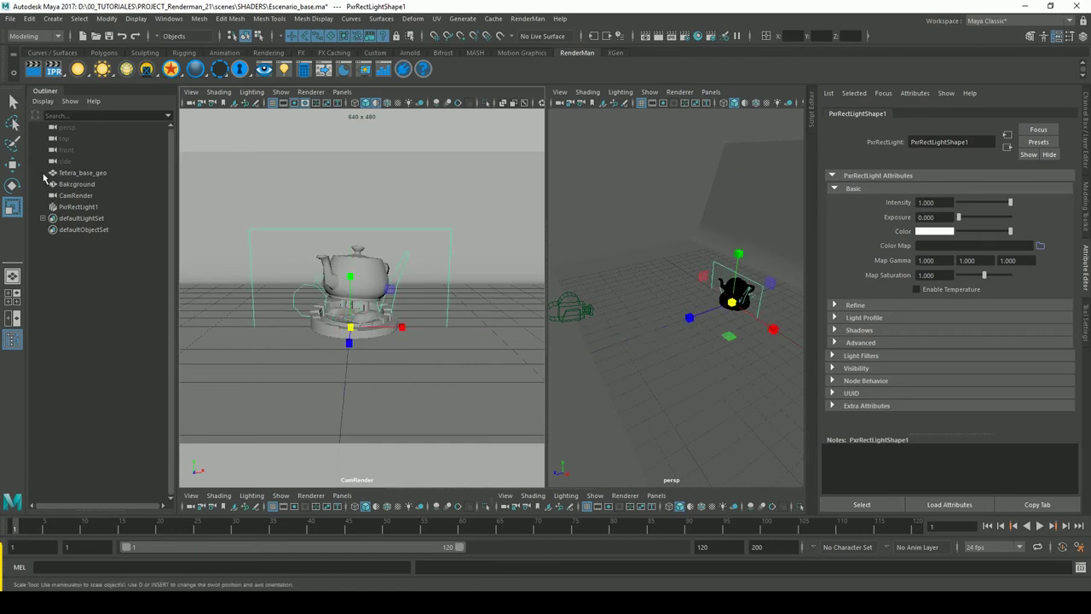
- Raise the rect light above the teapot and tilt it to face down at it
{"action": "left_click", "coordinate": [12, 164]}
{"action": "left_click_drag", "start_coordinate": [355, 273], "coordinate": [363, 256]}
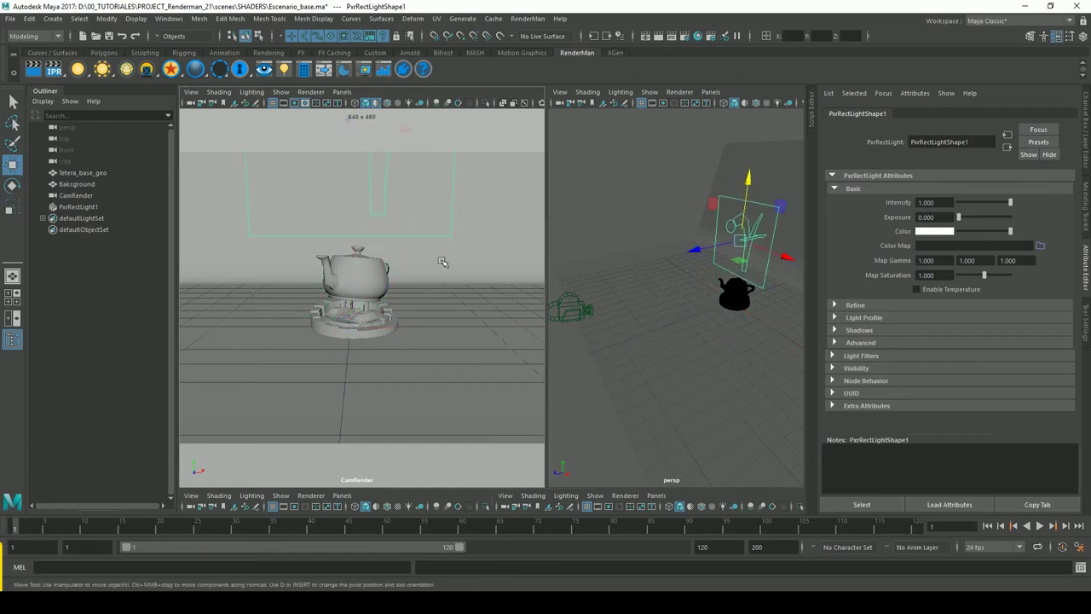
{"action": "left_click_drag", "start_coordinate": [442, 261], "coordinate": [216, 196], "text": "alt"}
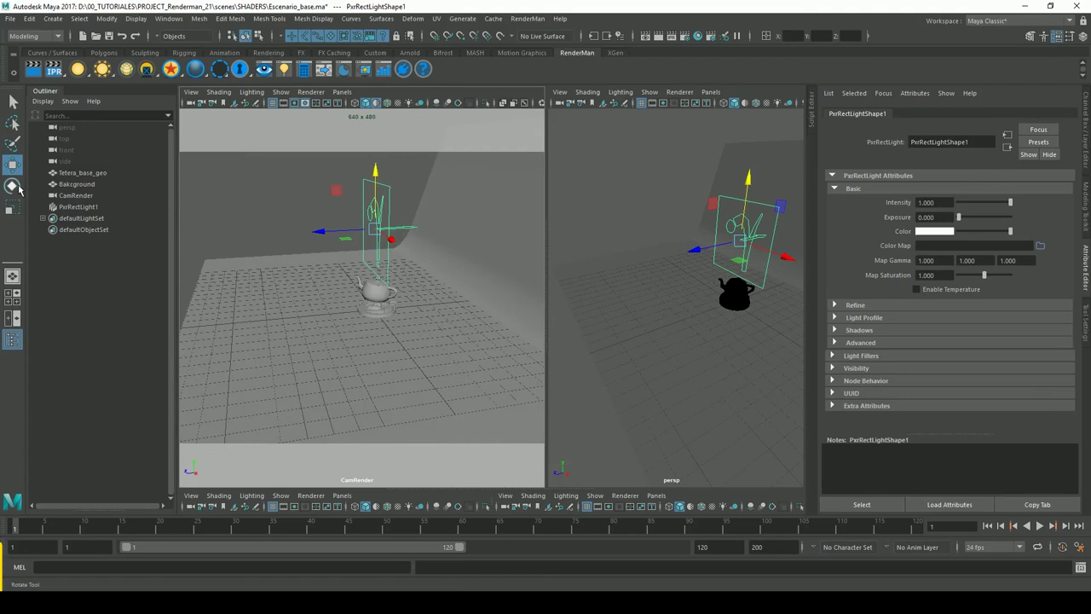
{"action": "left_click", "coordinate": [13, 187]}
{"action": "mouse_move", "coordinate": [366, 190]}
{"action": "left_mouse_down"}
{"action": "mouse_move", "coordinate": [464, 189]}
{"action": "mouse_move", "coordinate": [473, 326]}
{"action": "left_mouse_up"}
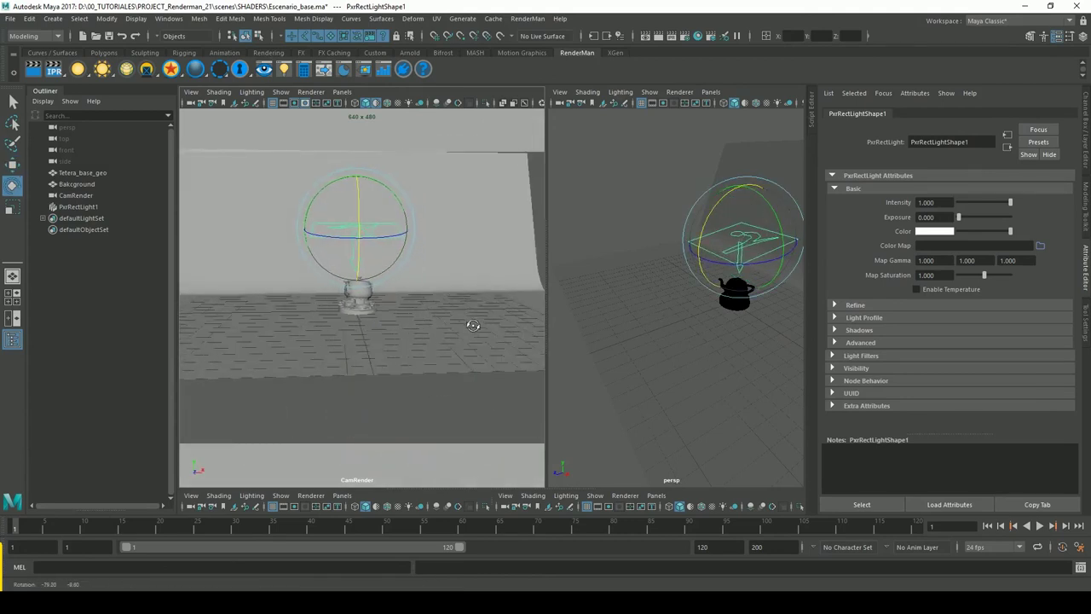
{"action": "right_click_drag", "start_coordinate": [474, 325], "coordinate": [425, 284], "text": "alt"}
{"action": "left_click_drag", "start_coordinate": [426, 283], "coordinate": [422, 277], "text": "alt"}
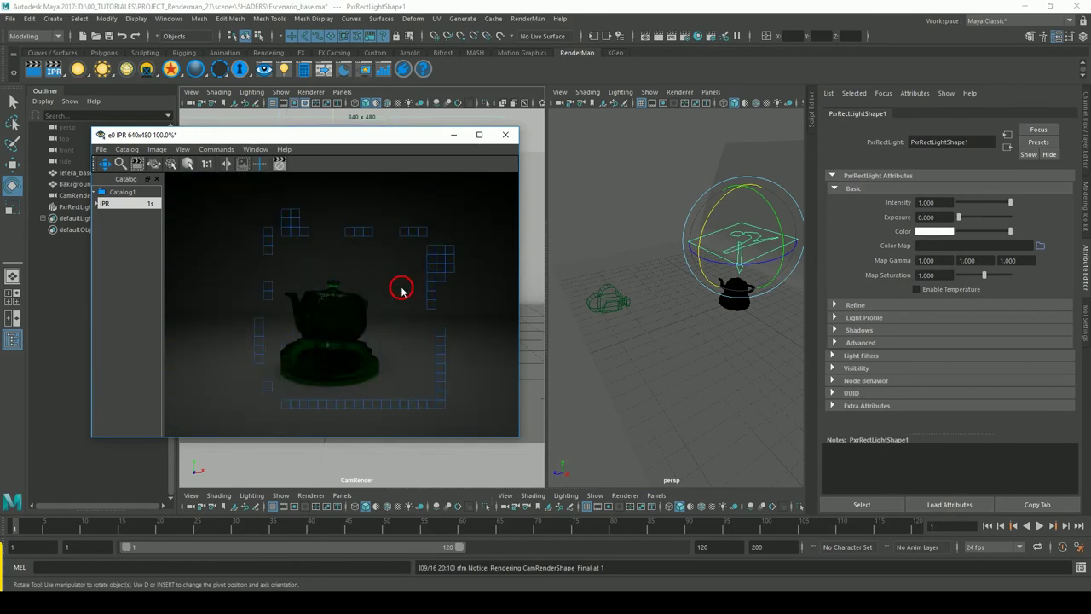
- Move the IPR window aside, restart the IPR render and recentre the teapot
{"action": "left_click_drag", "start_coordinate": [447, 139], "coordinate": [848, 162]}
{"action": "left_click", "coordinate": [324, 392]}
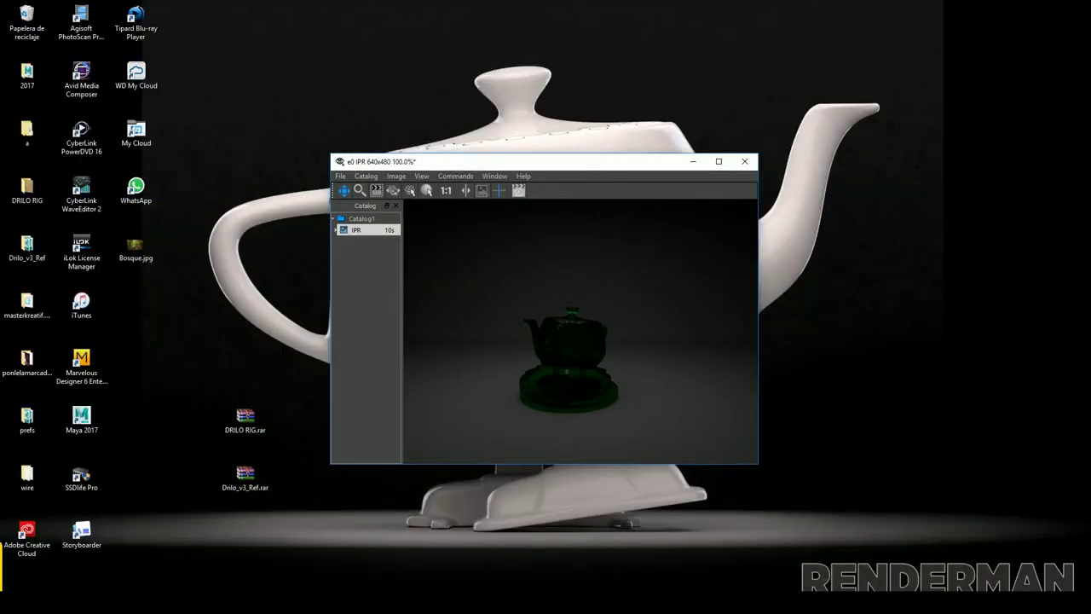
{"action": "left_click", "coordinate": [471, 555]}
{"action": "left_click_drag", "start_coordinate": [516, 165], "coordinate": [722, 166]}
{"action": "left_click", "coordinate": [516, 66]}
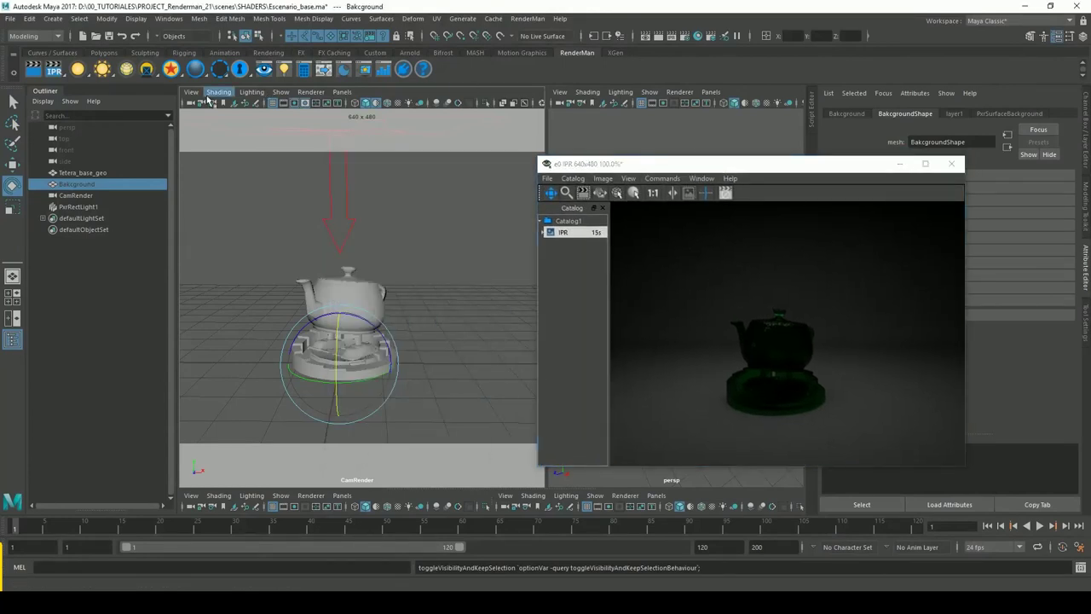
{"action": "left_click", "coordinate": [56, 73]}
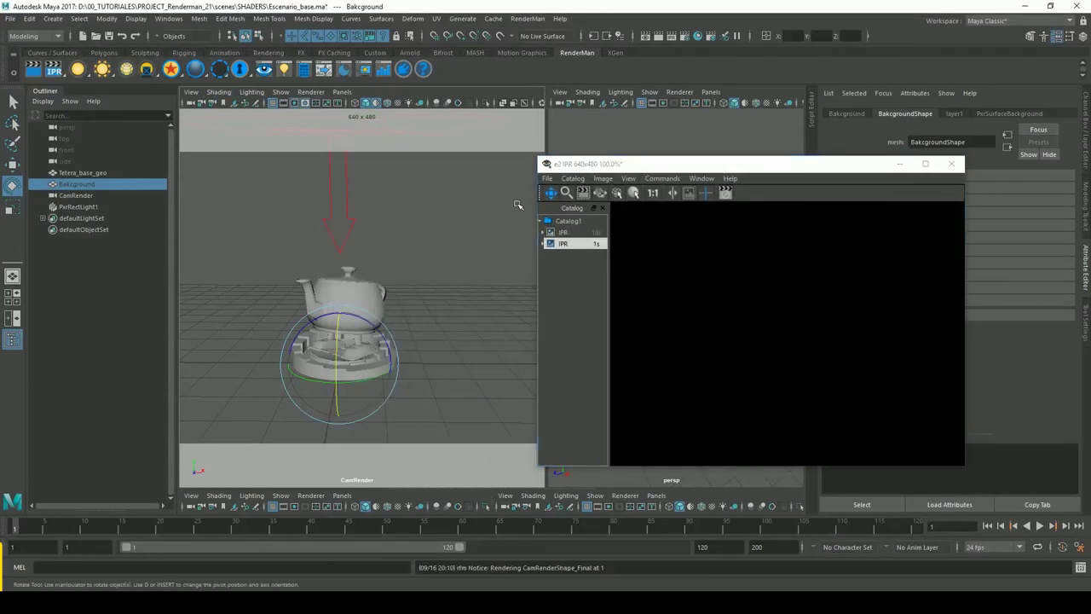
{"action": "right_click_drag", "start_coordinate": [470, 272], "coordinate": [495, 270], "text": "alt"}
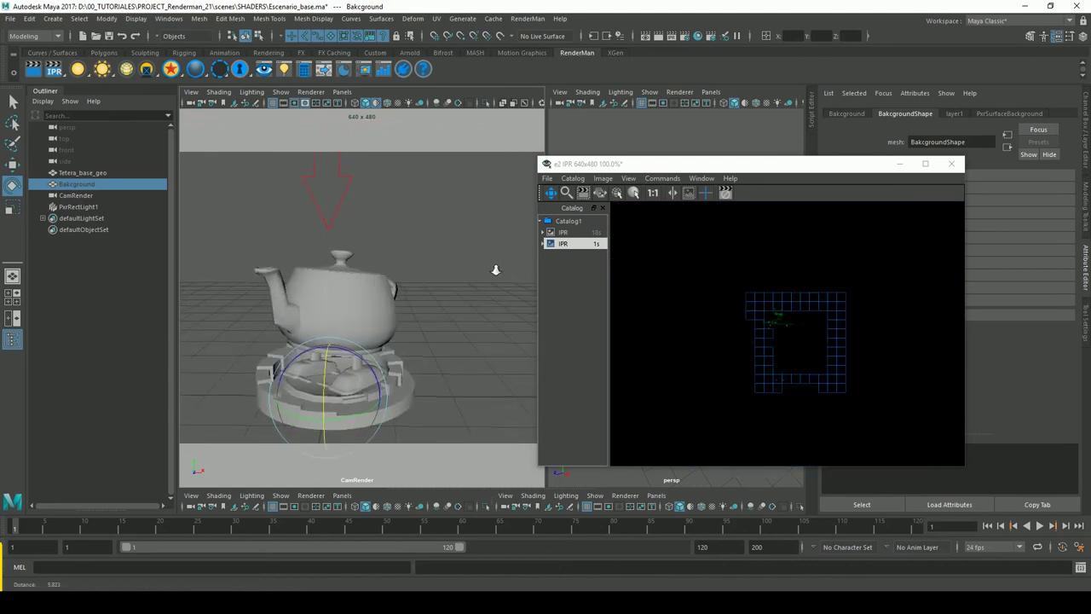
{"action": "mouse_move", "coordinate": [487, 219]}
{"action": "middle_mouse_down", "text": "alt"}
{"action": "mouse_move", "coordinate": [464, 248]}
{"action": "mouse_move", "coordinate": [345, 309]}
{"action": "middle_mouse_up", "text": "alt"}
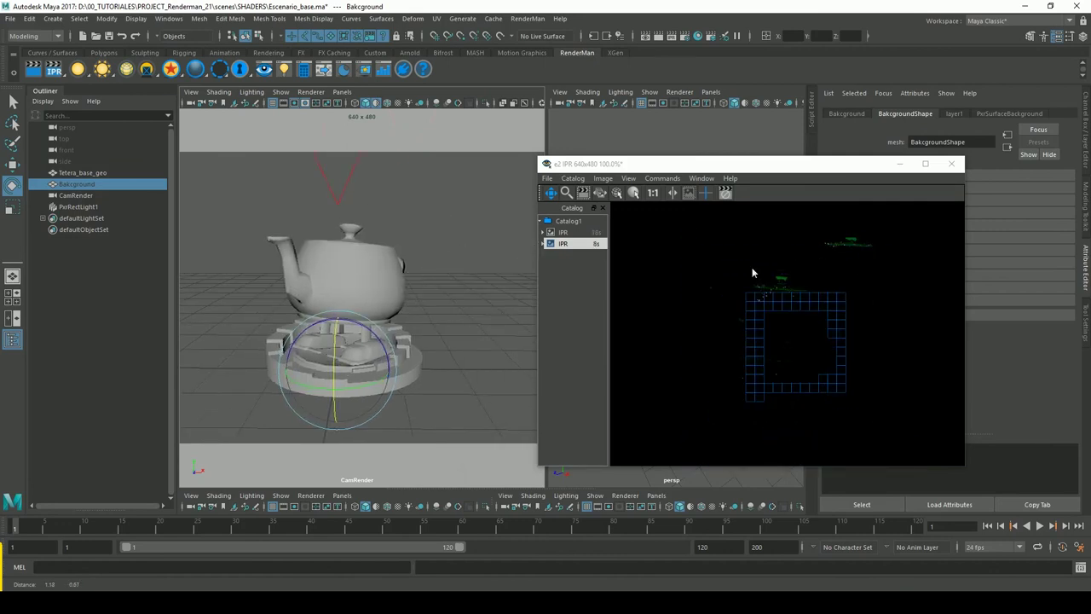
- Inspect the teapot's glass material settings, then clear the selection
{"action": "left_click_drag", "start_coordinate": [740, 164], "coordinate": [595, 242]}
{"action": "left_click", "coordinate": [328, 281]}
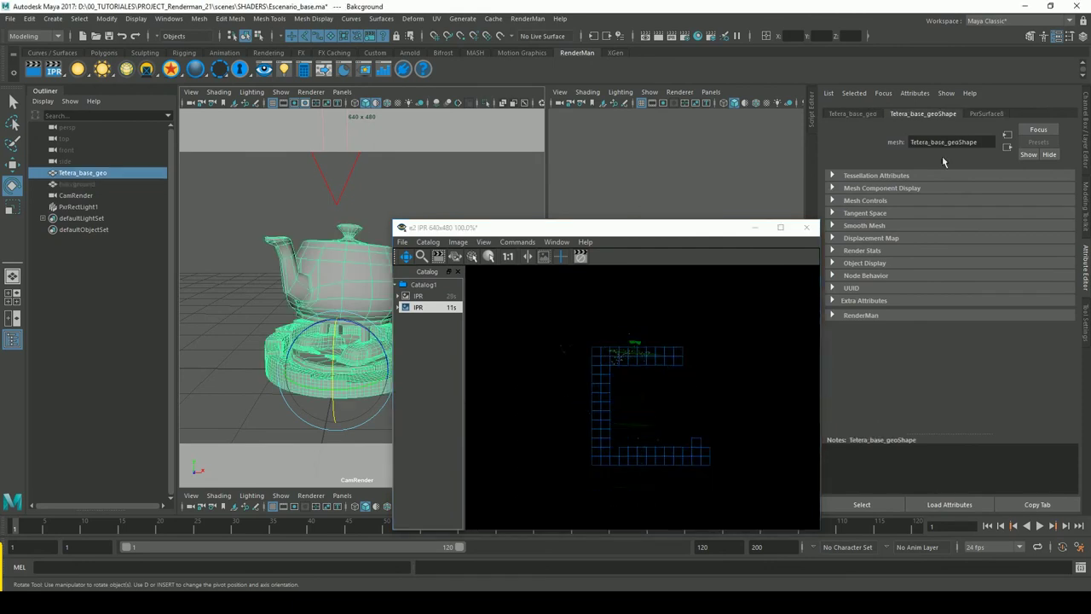
{"action": "left_click", "coordinate": [987, 114]}
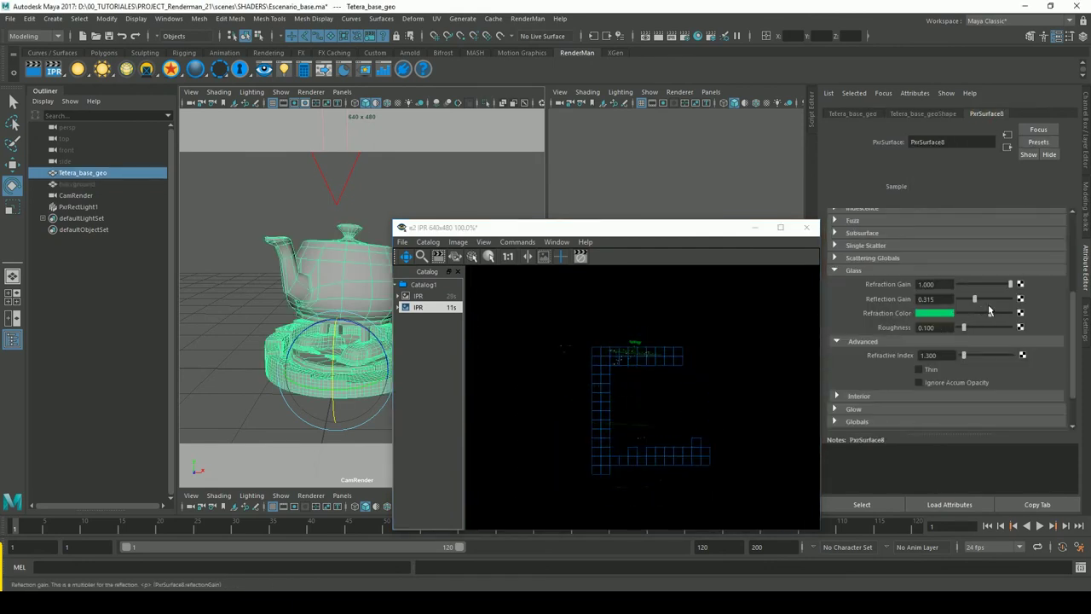
{"action": "left_click_drag", "start_coordinate": [699, 227], "coordinate": [822, 192]}
{"action": "left_click", "coordinate": [486, 310]}
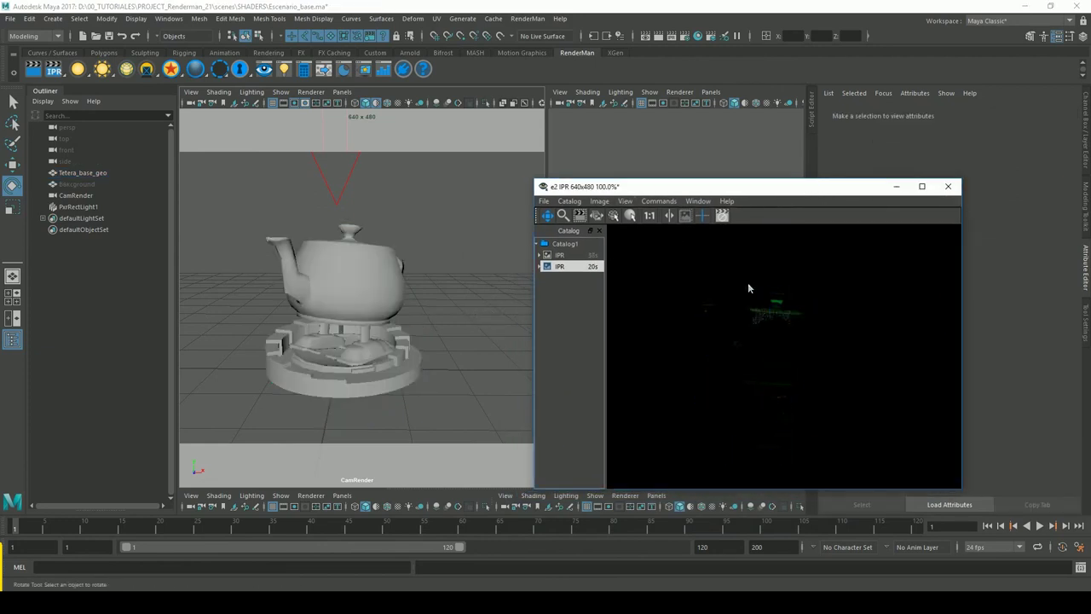
{"action": "left_click_drag", "start_coordinate": [731, 187], "coordinate": [778, 182]}
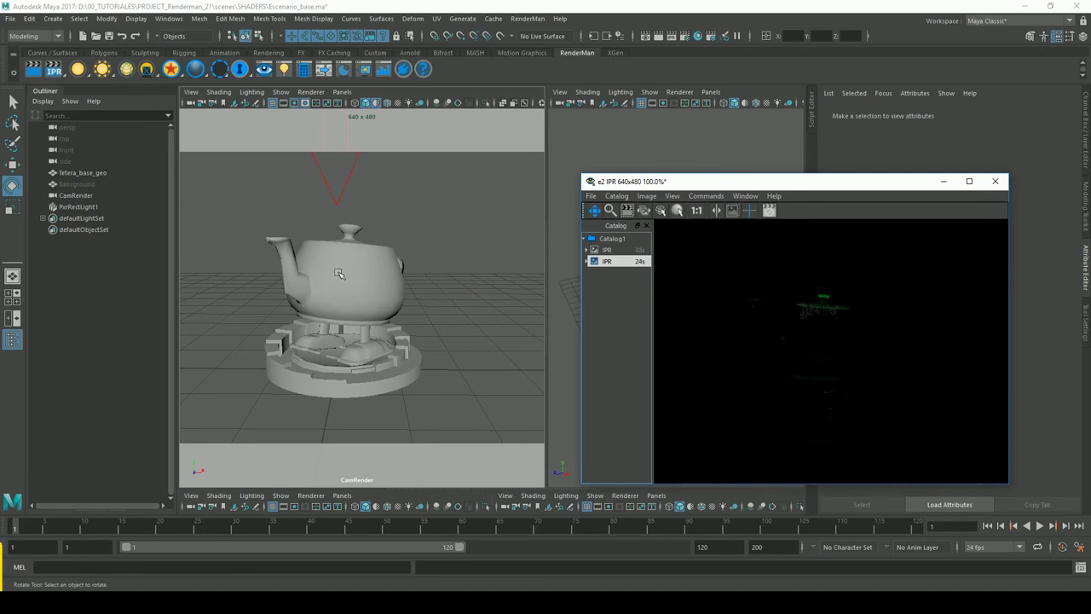
- Create a polygon plane and scale it into a large floor under the teapot
{"action": "left_click", "coordinate": [53, 19]}
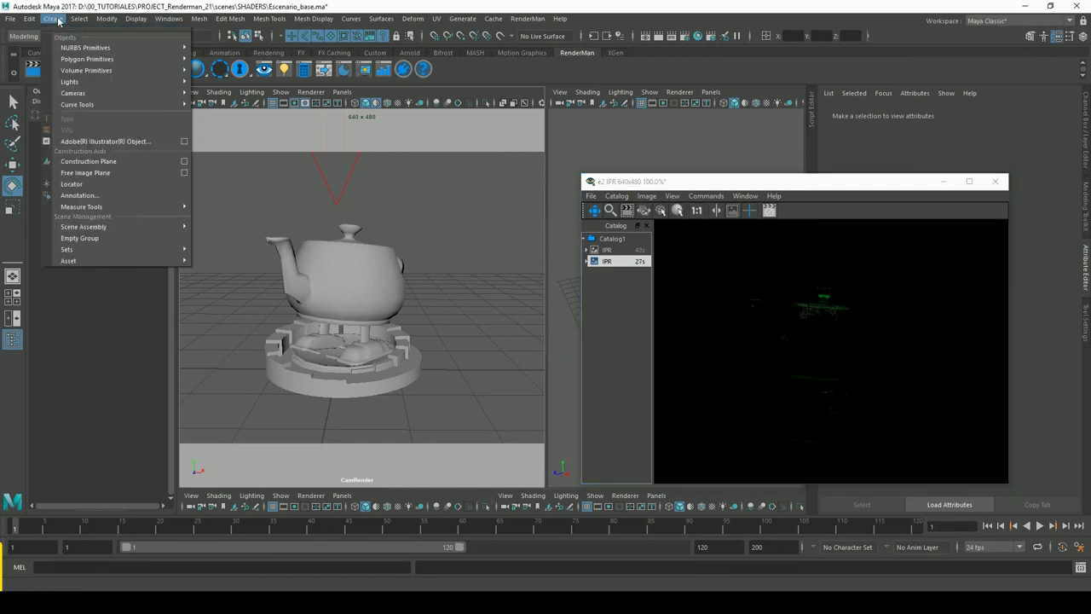
{"action": "left_click", "coordinate": [58, 20]}
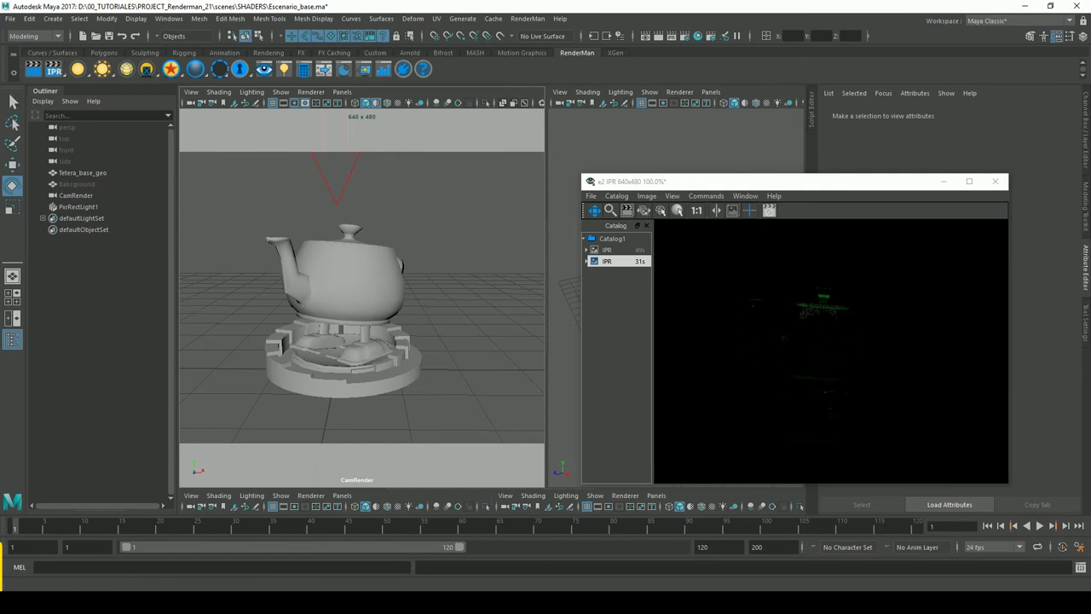
{"action": "left_click", "coordinate": [53, 17]}
{"action": "mouse_move", "coordinate": [87, 59]}
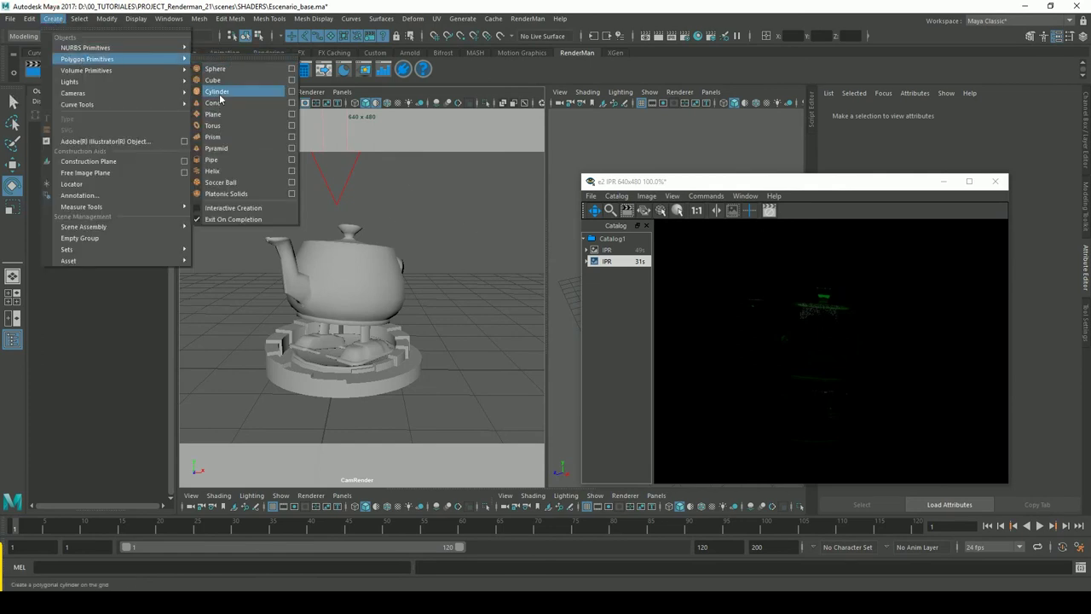
{"action": "left_click", "coordinate": [214, 114]}
{"action": "left_click", "coordinate": [13, 207]}
{"action": "mouse_move", "coordinate": [345, 375]}
{"action": "left_mouse_down"}
{"action": "mouse_move", "coordinate": [506, 339]}
{"action": "mouse_move", "coordinate": [494, 307]}
{"action": "left_mouse_up"}
{"action": "right_click_drag", "start_coordinate": [494, 307], "coordinate": [273, 307], "text": "alt"}
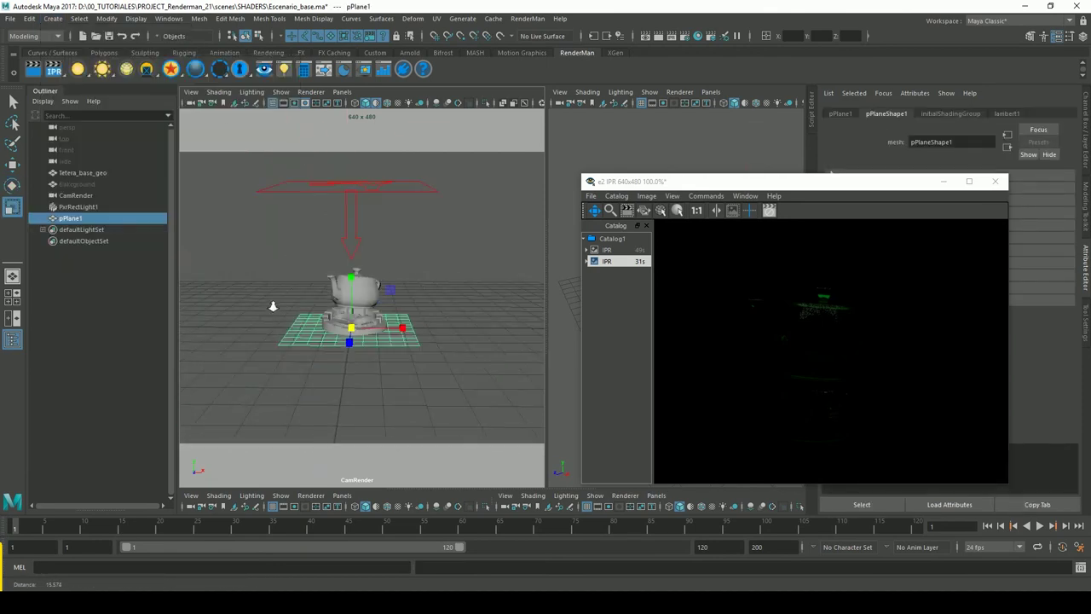
- Give the plane a new PxrSurface material and move it left of the teapot
{"action": "left_click", "coordinate": [171, 69]}
{"action": "left_click_drag", "start_coordinate": [768, 181], "coordinate": [601, 233]}
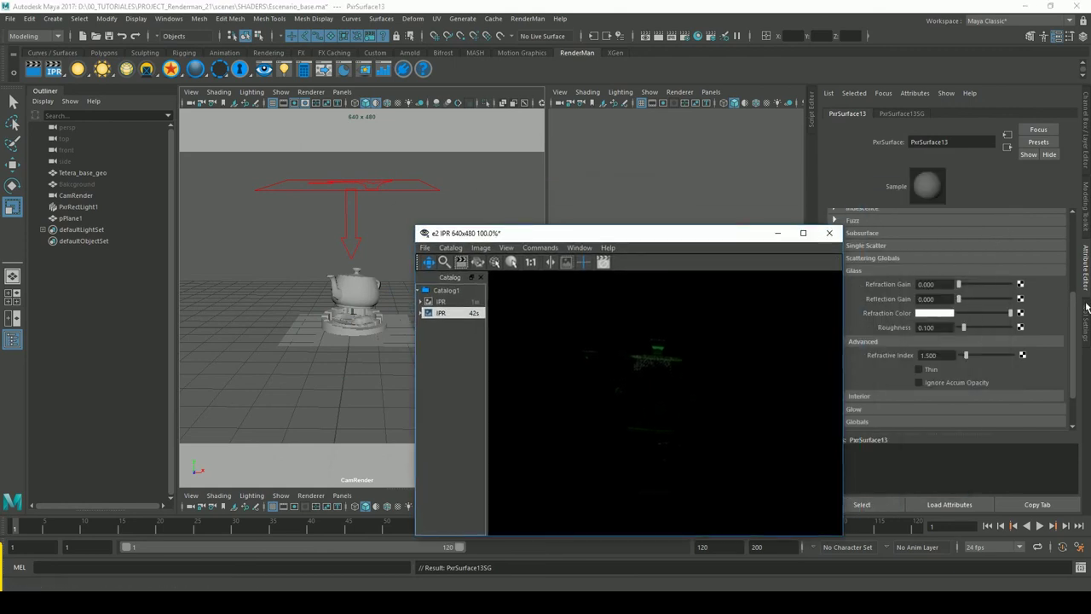
{"action": "scroll", "coordinate": [1031, 294], "scroll_direction": "up", "scroll_amount": 3}
{"action": "scroll", "coordinate": [992, 276], "scroll_direction": "up", "scroll_amount": 3}
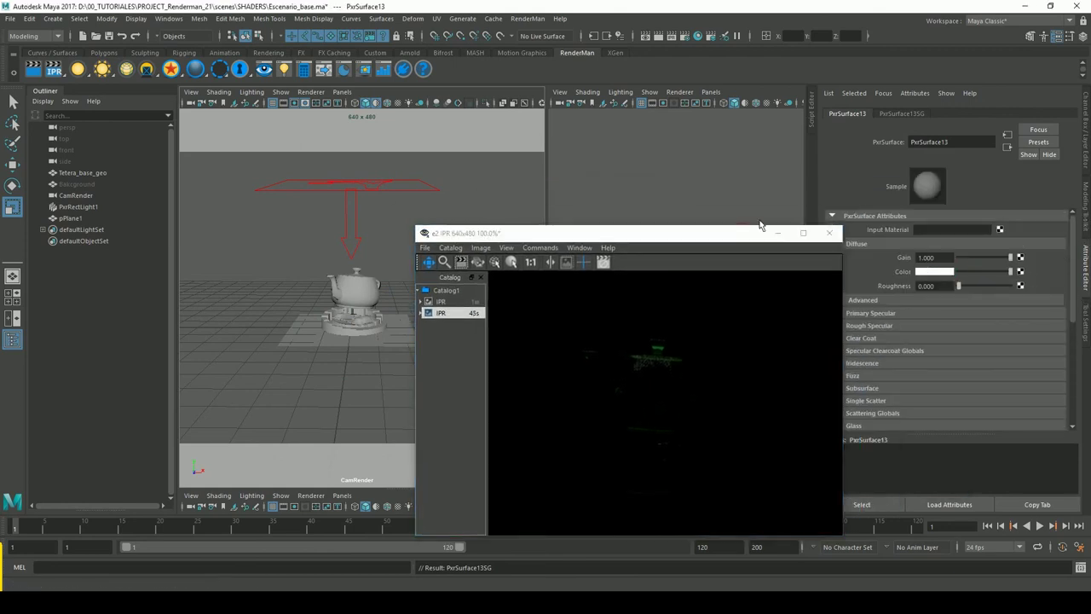
{"action": "left_click", "coordinate": [321, 334]}
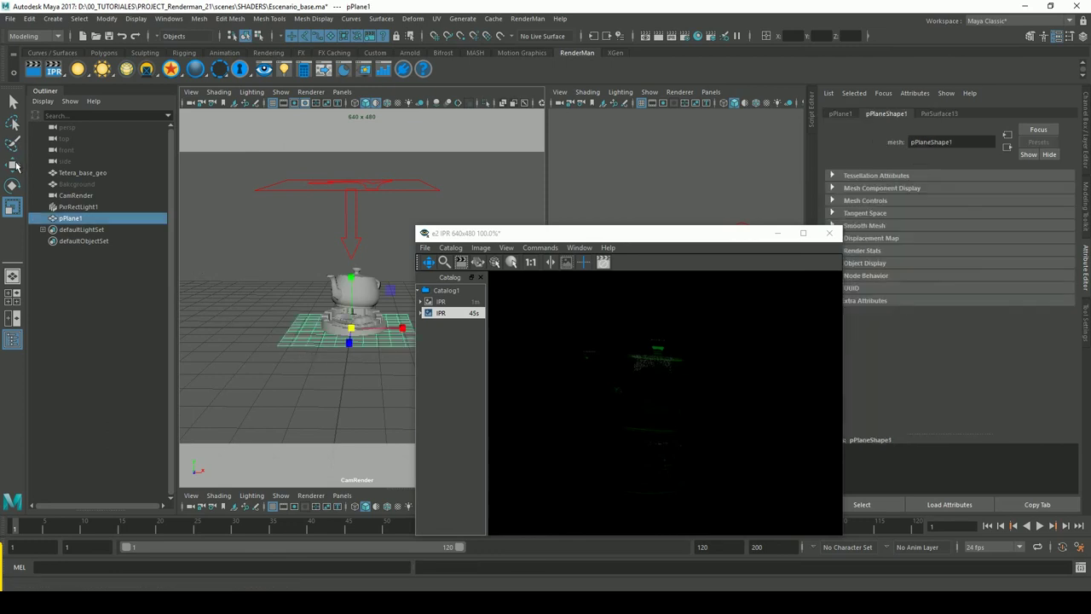
{"action": "left_click_drag", "start_coordinate": [391, 319], "coordinate": [247, 322]}
{"action": "mouse_move", "coordinate": [310, 281]}
{"action": "left_mouse_down", "text": "alt"}
{"action": "mouse_move", "coordinate": [267, 256]}
{"action": "mouse_move", "coordinate": [320, 333]}
{"action": "left_mouse_up", "text": "alt"}
- Stand the plane upright, enlarge it, and duplicate it as pPlane2
{"action": "key", "text": "e"}
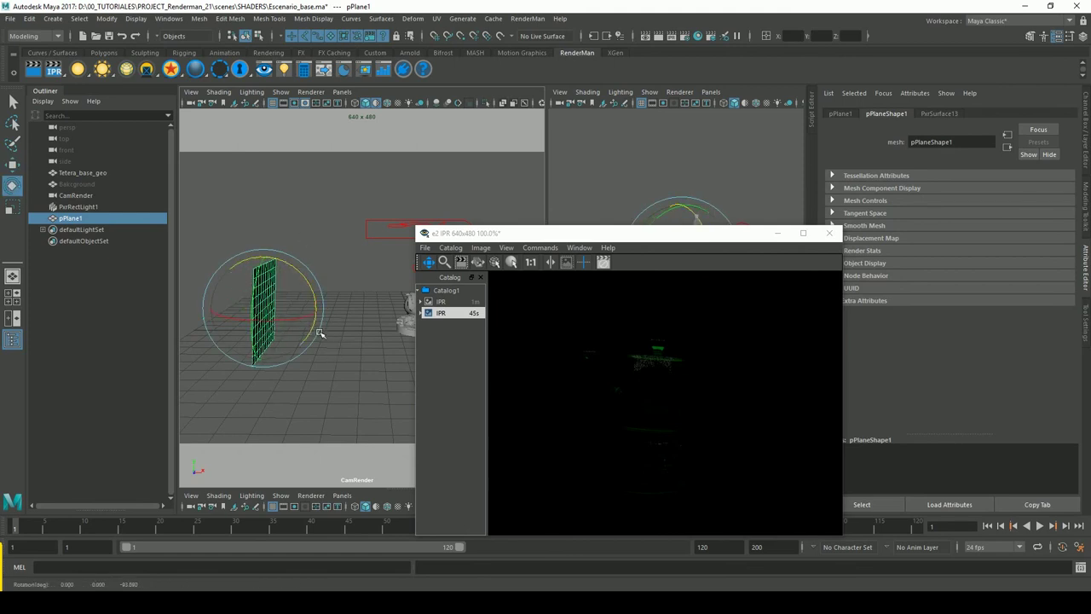
{"action": "left_click", "coordinate": [12, 207]}
{"action": "left_click_drag", "start_coordinate": [263, 305], "coordinate": [399, 257]}
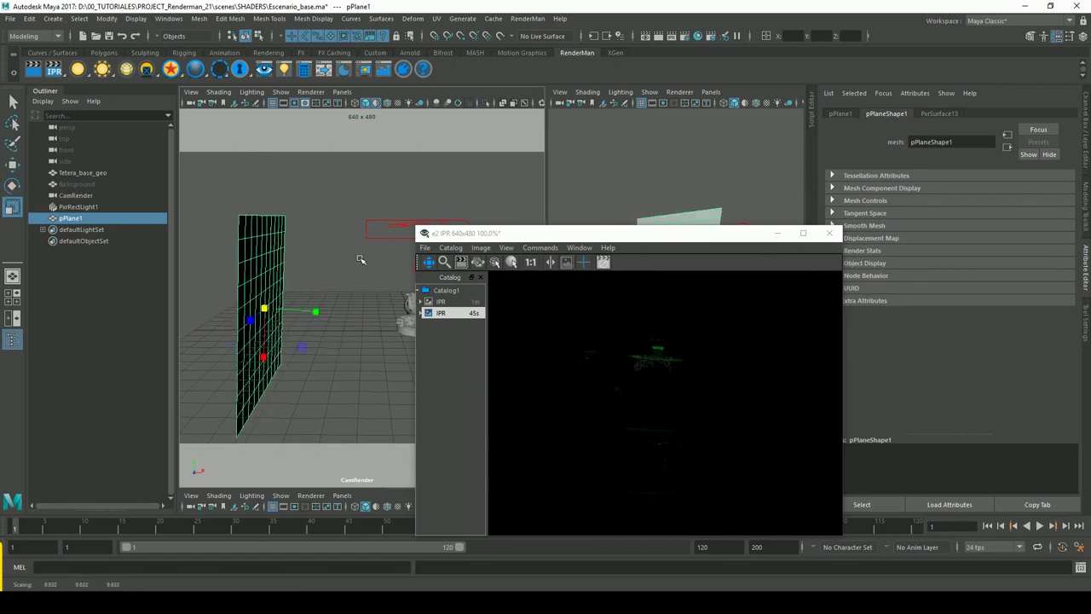
{"action": "scroll", "coordinate": [399, 258], "scroll_direction": "down", "scroll_amount": 3}
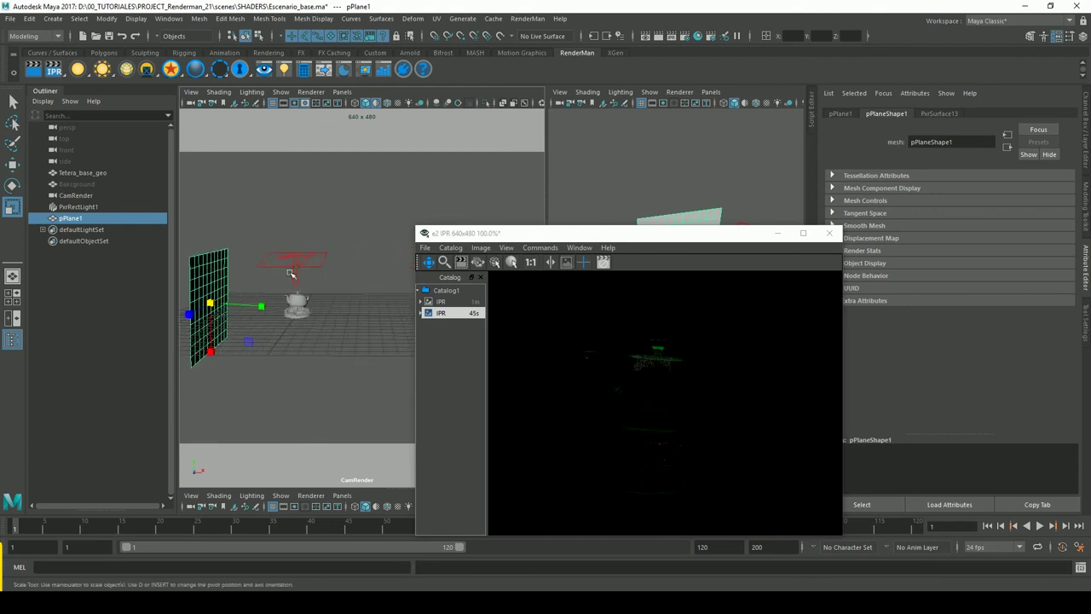
{"action": "key", "text": "ctrl+d"}
{"action": "left_click", "coordinate": [11, 166]}
- Slide pPlane2 to the teapot's opposite side and compare with the earlier 1m IPR render
{"action": "left_click_drag", "start_coordinate": [261, 306], "coordinate": [547, 312]}
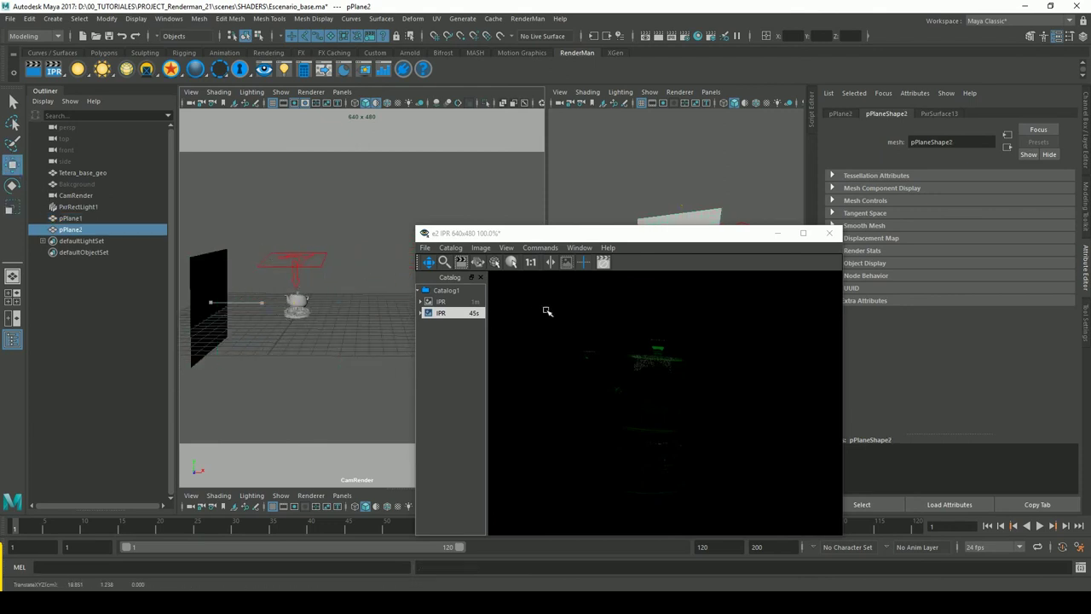
{"action": "mouse_move", "coordinate": [305, 303]}
{"action": "right_mouse_down", "text": "alt"}
{"action": "mouse_move", "coordinate": [433, 277]}
{"action": "mouse_move", "coordinate": [512, 191]}
{"action": "right_mouse_up", "text": "alt"}
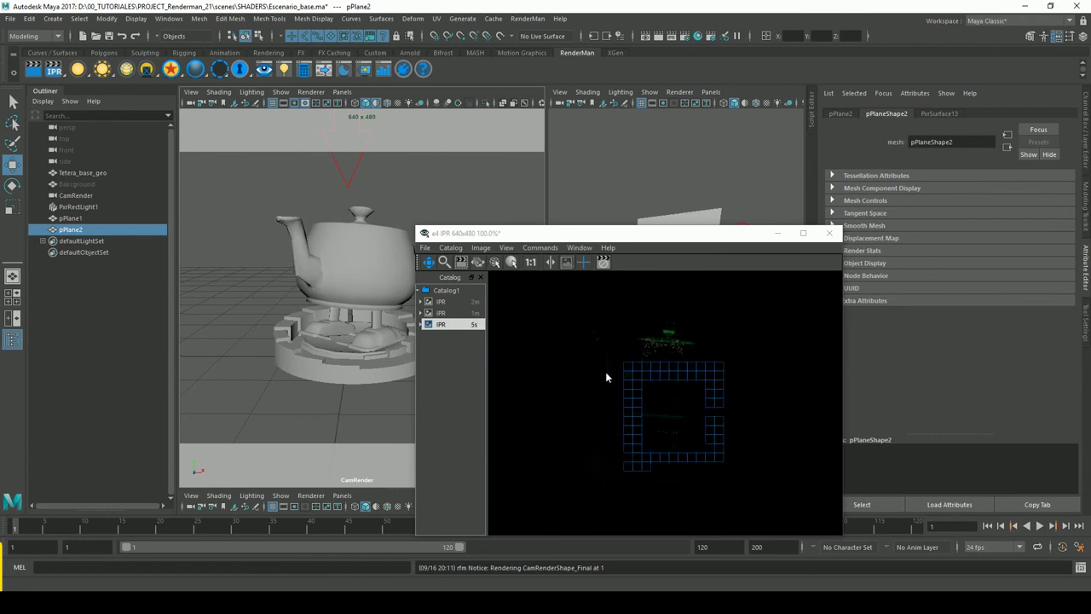
{"action": "left_click", "coordinate": [434, 313]}
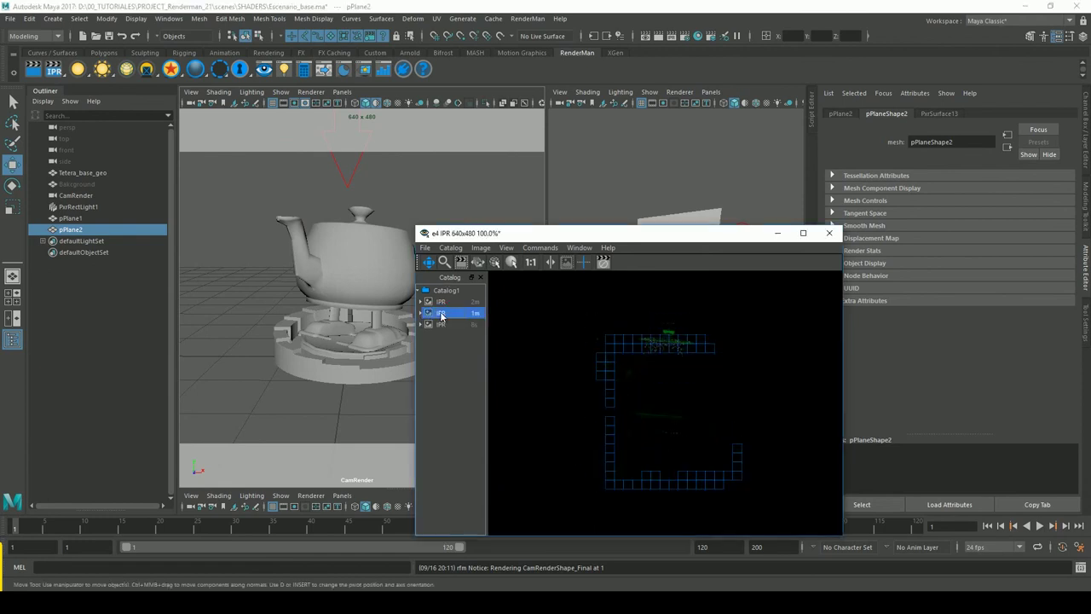
{"action": "left_click", "coordinate": [443, 324]}
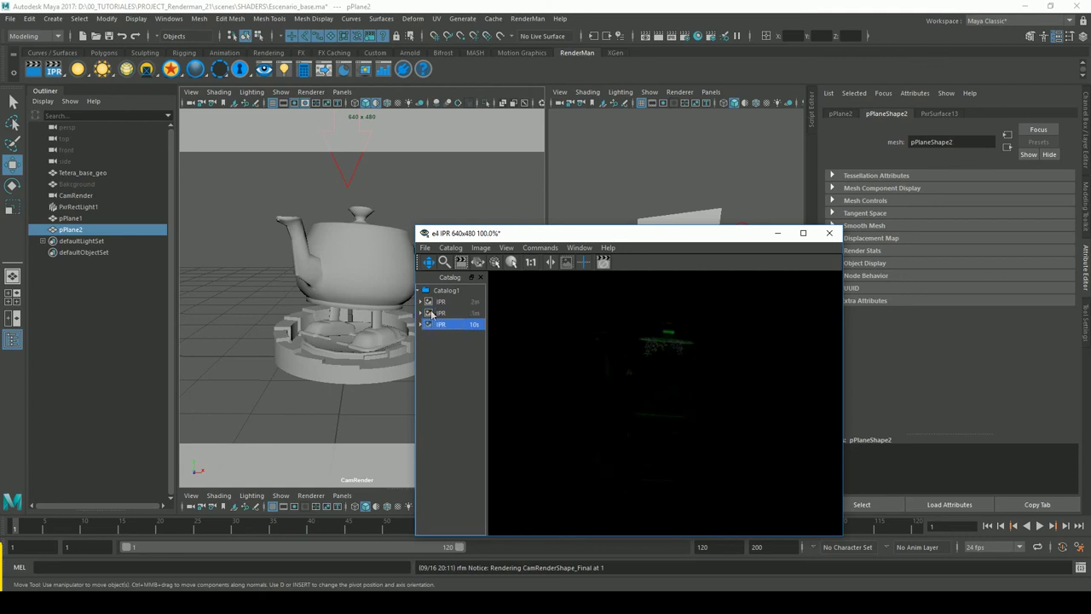
{"action": "right_click_drag", "start_coordinate": [337, 283], "coordinate": [247, 296], "text": "alt"}
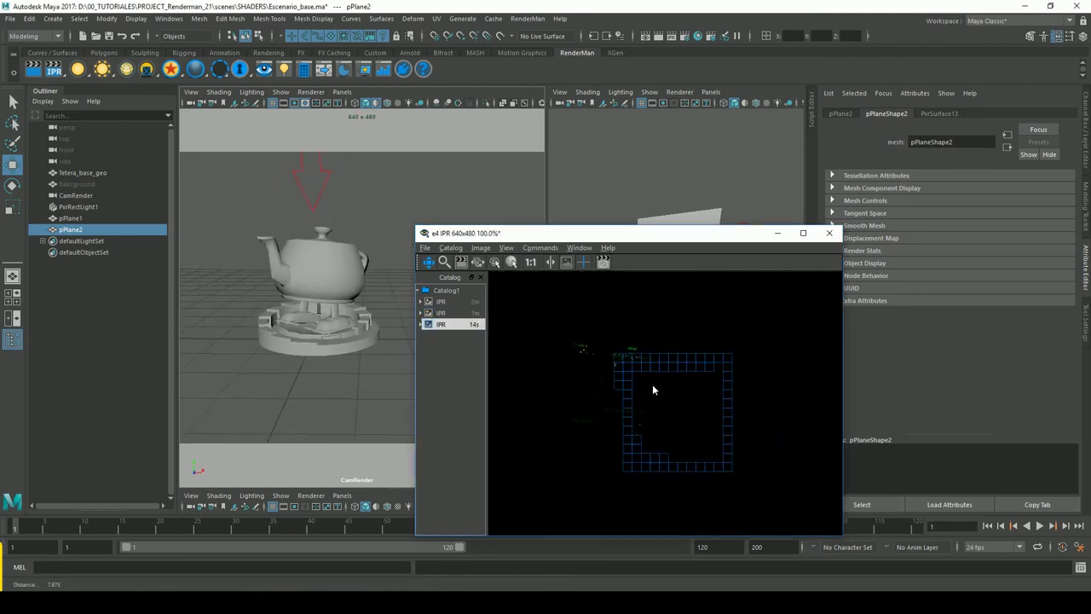
{"action": "left_click_drag", "start_coordinate": [654, 239], "coordinate": [855, 235]}
{"action": "right_click_drag", "start_coordinate": [433, 231], "coordinate": [348, 243], "text": "alt"}
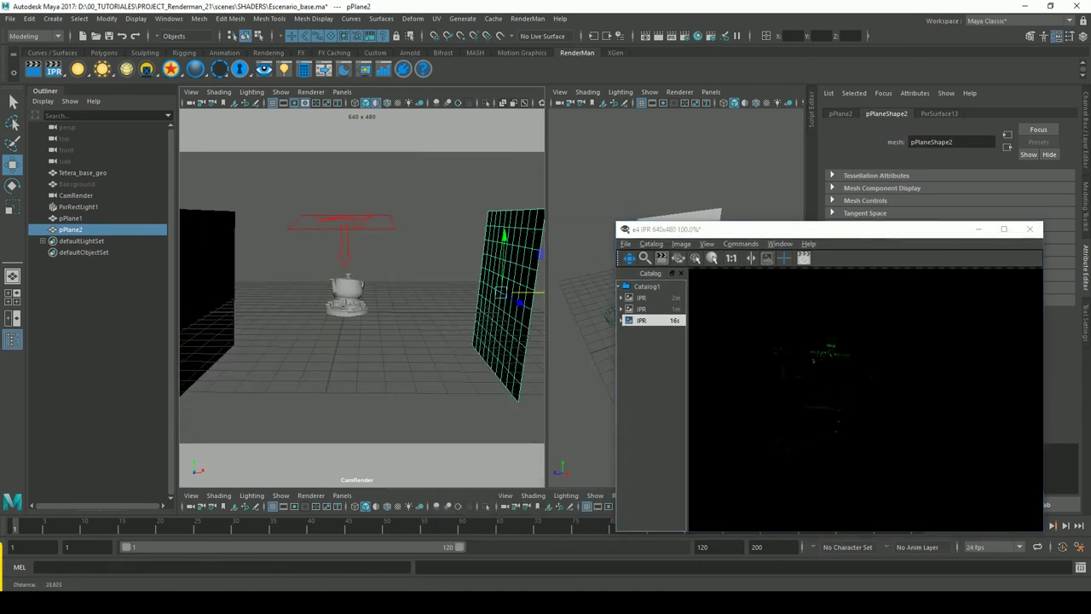
- Duplicate the plane as pPlane3, then move, raise and turn it near the teapot
{"action": "key", "text": "ctrl+d"}
{"action": "mouse_move", "coordinate": [509, 300]}
{"action": "left_mouse_down"}
{"action": "mouse_move", "coordinate": [412, 306]}
{"action": "mouse_move", "coordinate": [341, 328]}
{"action": "left_mouse_up"}
{"action": "left_click_drag", "start_coordinate": [317, 380], "coordinate": [253, 394]}
{"action": "left_click_drag", "start_coordinate": [272, 341], "coordinate": [269, 288]}
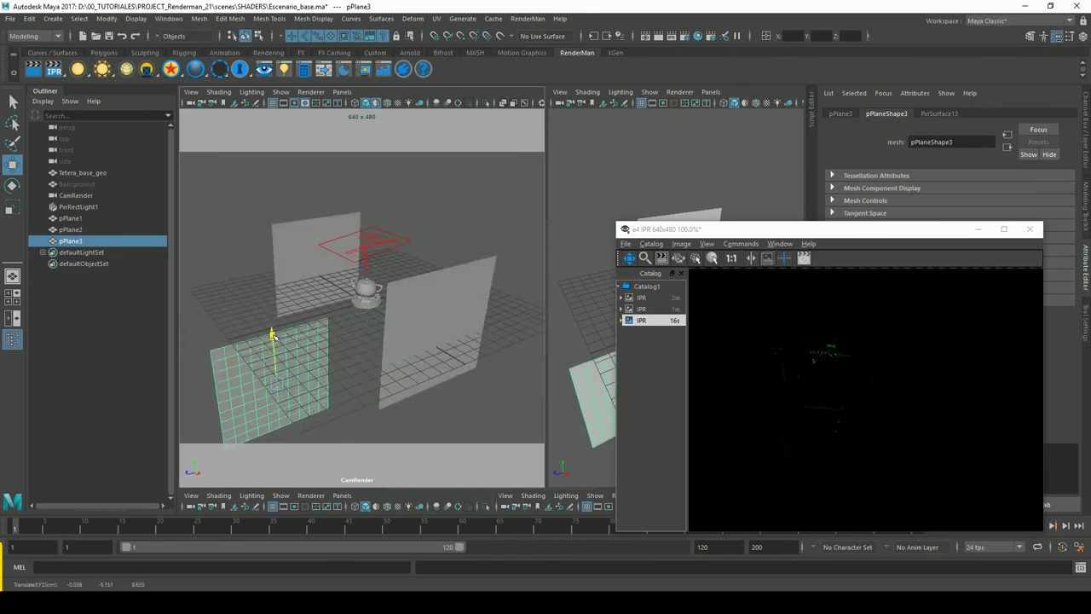
{"action": "left_click", "coordinate": [12, 185]}
{"action": "mouse_move", "coordinate": [196, 375]}
{"action": "left_mouse_down"}
{"action": "mouse_move", "coordinate": [290, 375]}
{"action": "mouse_move", "coordinate": [255, 376]}
{"action": "left_mouse_up"}
{"action": "key", "text": "w"}
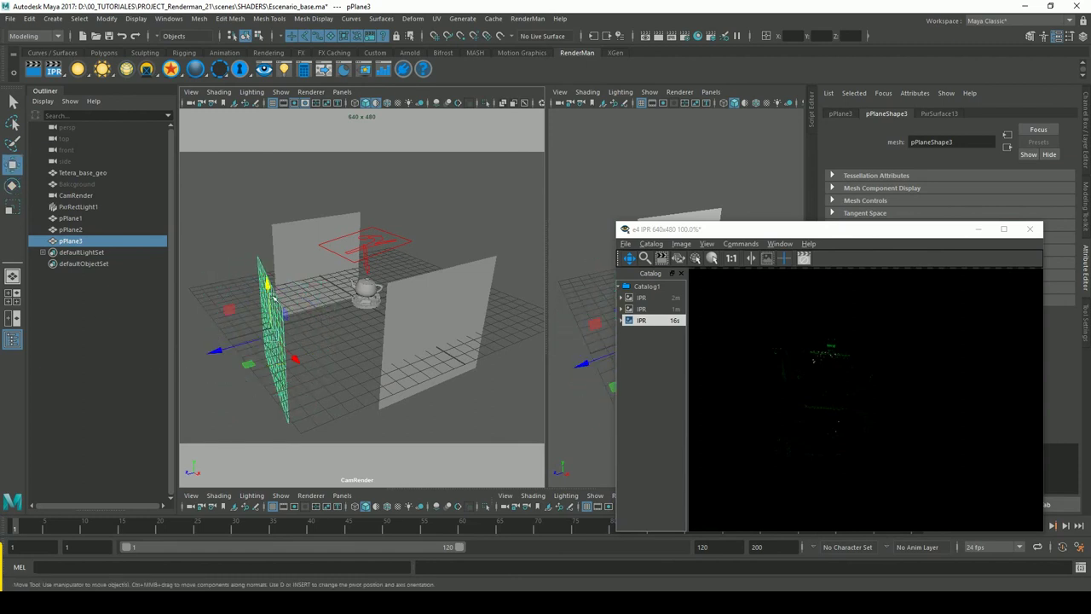
{"action": "mouse_move", "coordinate": [247, 345]}
{"action": "left_mouse_down"}
{"action": "mouse_move", "coordinate": [166, 383]}
{"action": "mouse_move", "coordinate": [246, 366]}
{"action": "left_mouse_up"}
- Select the render camera CamRender in the Outliner
{"action": "scroll", "coordinate": [261, 376], "scroll_direction": "down", "scroll_amount": 3}
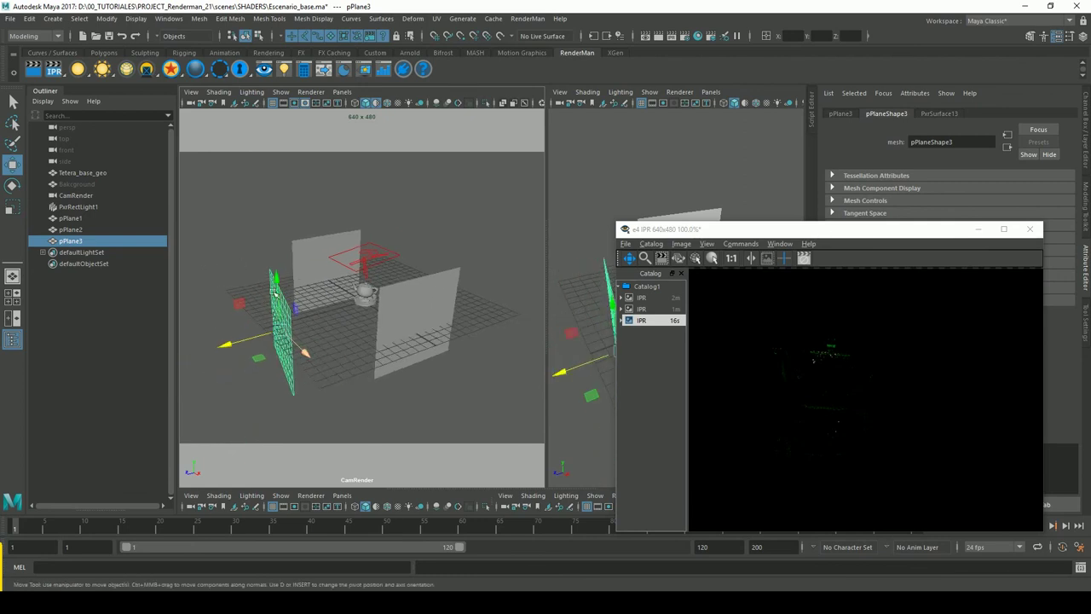
{"action": "left_click", "coordinate": [77, 196]}
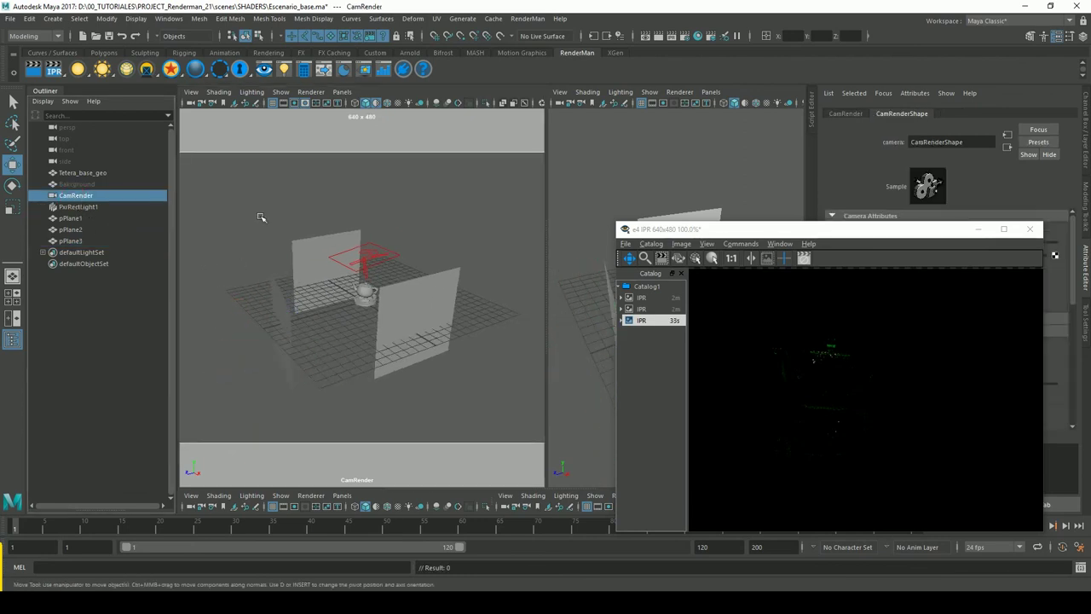
{"action": "scroll", "coordinate": [273, 307], "scroll_direction": "down", "scroll_amount": 3}
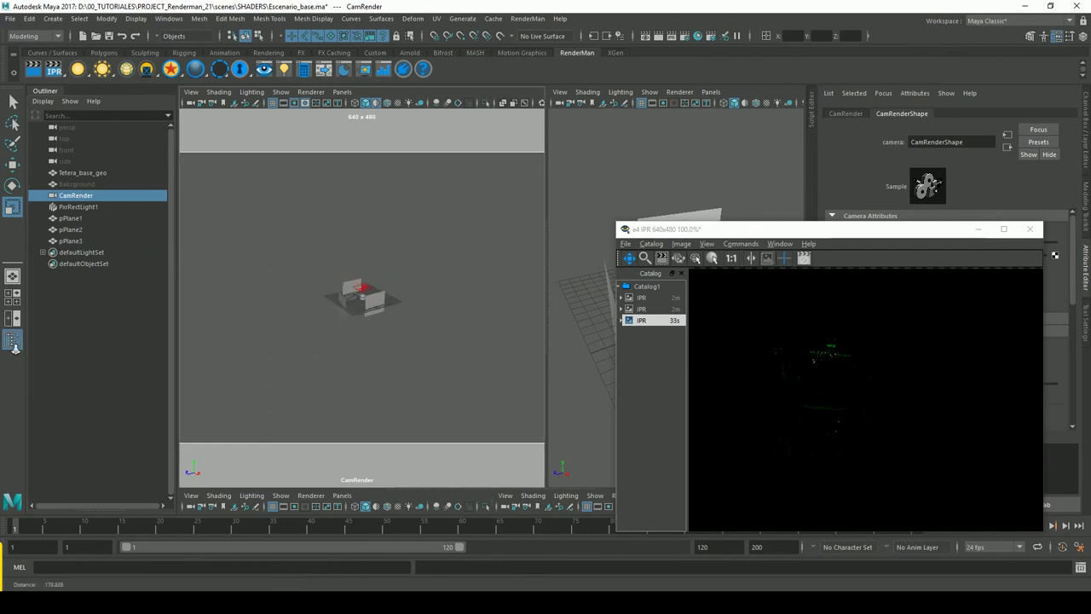
{"action": "scroll", "coordinate": [255, 311], "scroll_direction": "up", "scroll_amount": 3}
{"action": "scroll", "coordinate": [228, 318], "scroll_direction": "up", "scroll_amount": 3}
- Tilt pPlane3 to lie nearly flat, then bring the view close to the teapot
{"action": "left_click_drag", "start_coordinate": [228, 318], "coordinate": [266, 358]}
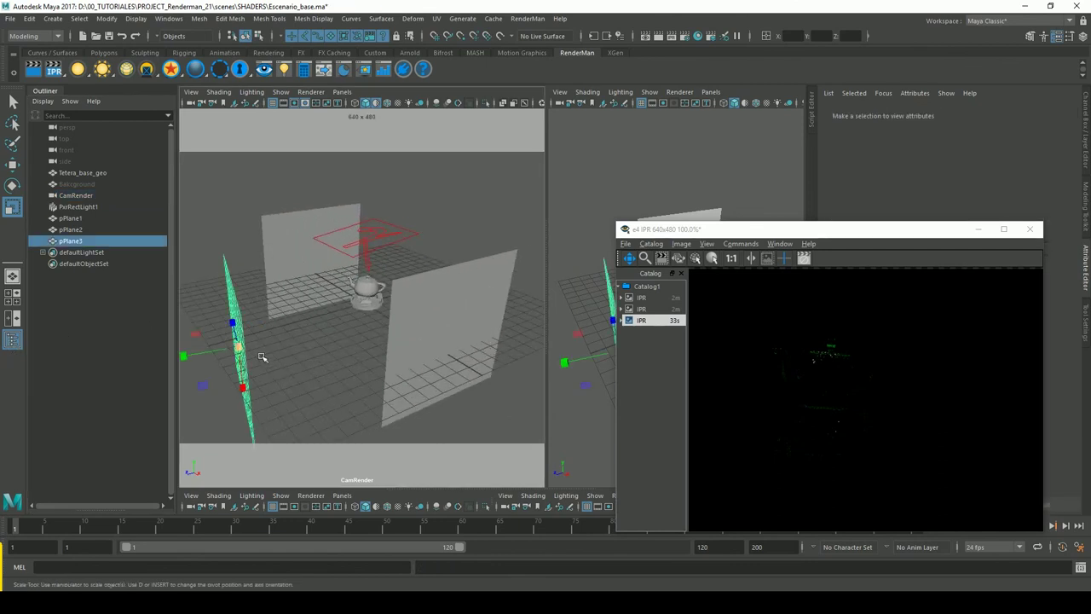
{"action": "left_click", "coordinate": [15, 169]}
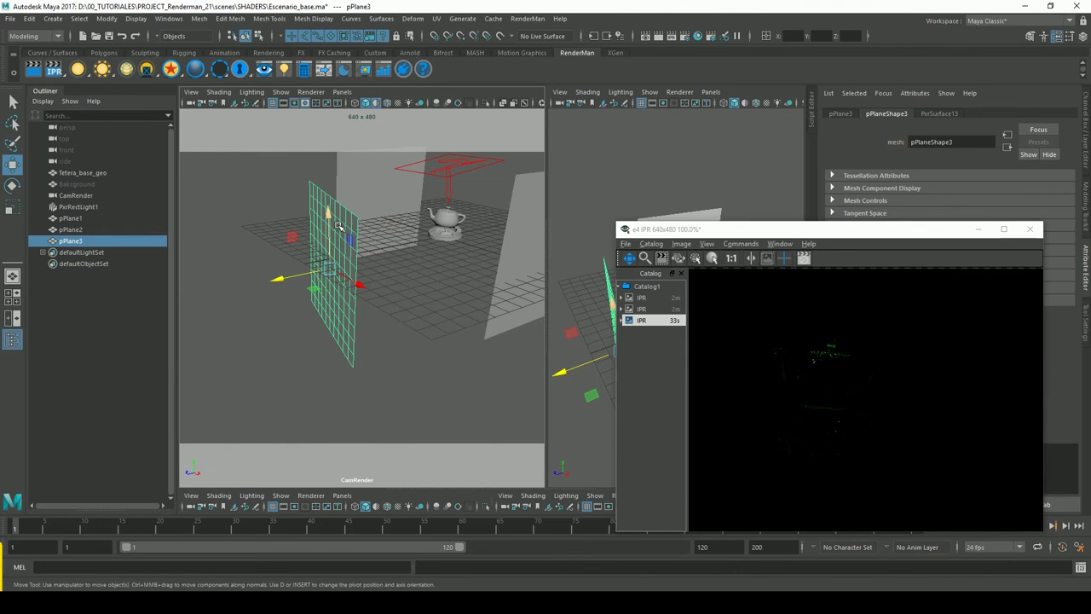
{"action": "left_click", "coordinate": [12, 185]}
{"action": "mouse_move", "coordinate": [376, 361]}
{"action": "left_mouse_down"}
{"action": "mouse_move", "coordinate": [241, 346]}
{"action": "mouse_move", "coordinate": [414, 307]}
{"action": "left_mouse_up"}
{"action": "right_click_drag", "start_coordinate": [413, 307], "coordinate": [431, 295], "text": "alt"}
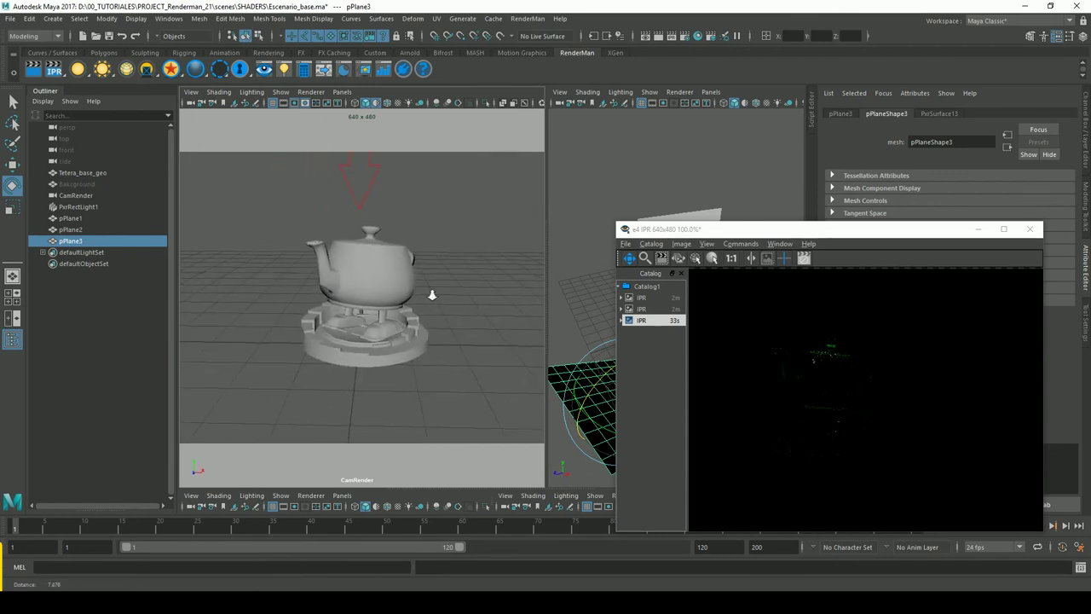
{"action": "left_click_drag", "start_coordinate": [431, 295], "coordinate": [438, 287], "text": "alt"}
{"action": "right_click_drag", "start_coordinate": [438, 287], "coordinate": [477, 276], "text": "alt"}
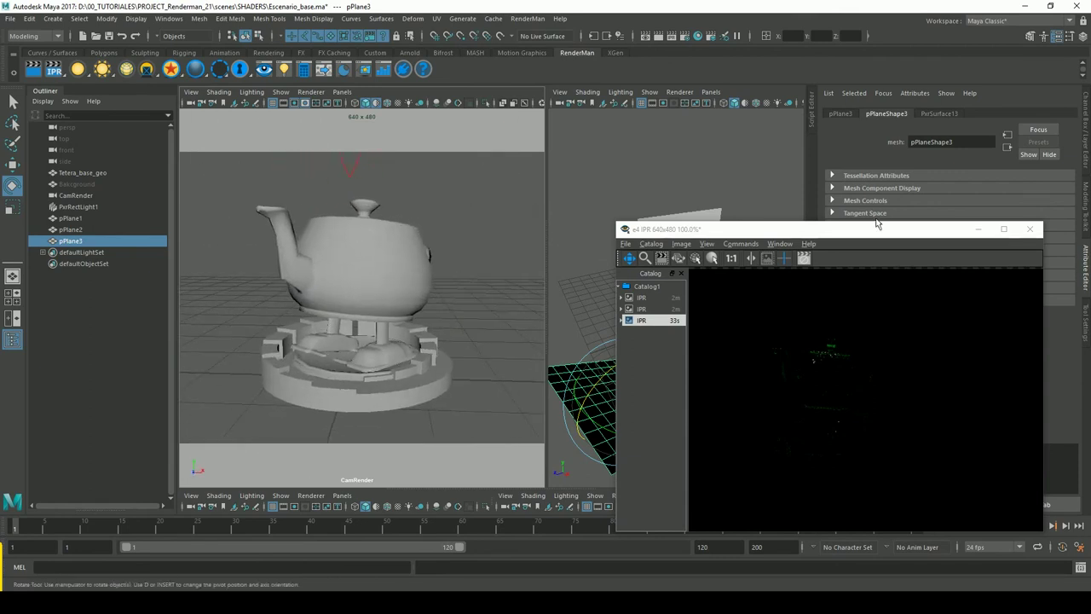
{"action": "left_click_drag", "start_coordinate": [876, 223], "coordinate": [862, 206]}
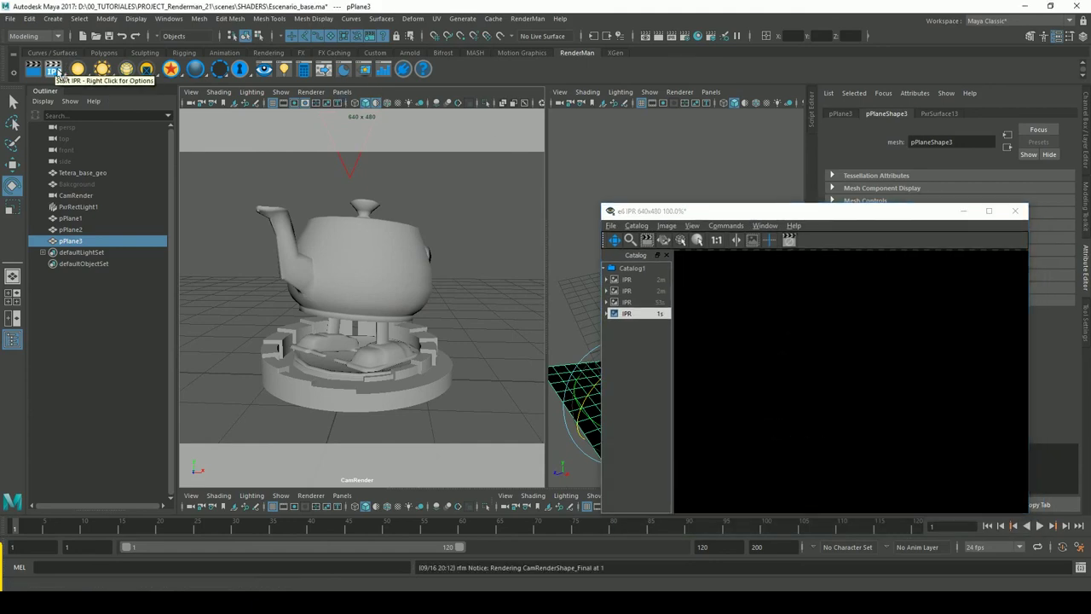
- Move the IPR window aside and pull the camera back to show the whole set
{"action": "left_click_drag", "start_coordinate": [857, 213], "coordinate": [851, 188]}
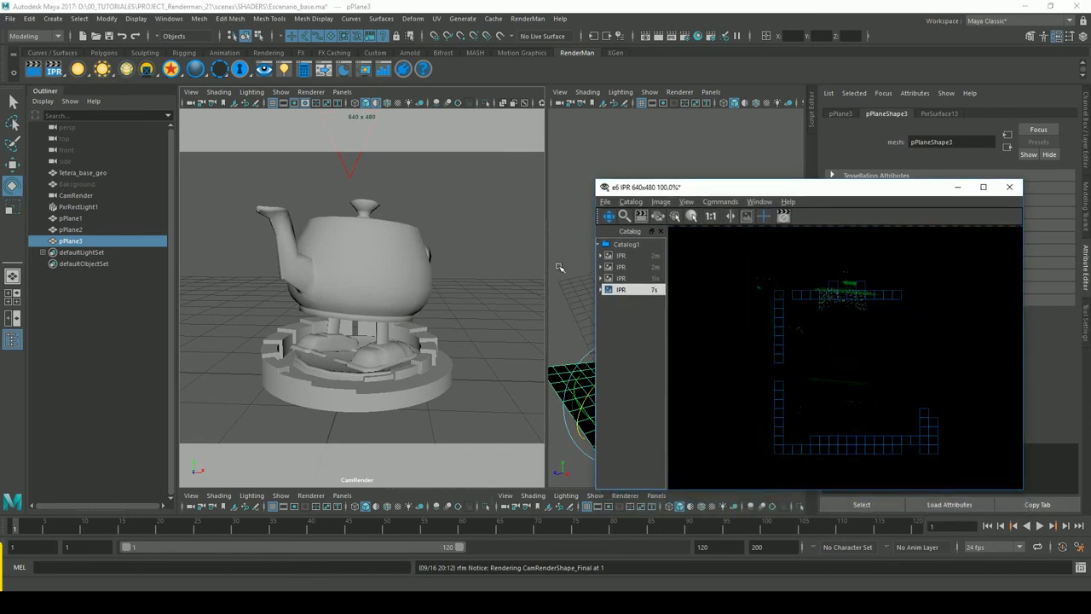
{"action": "left_click_drag", "start_coordinate": [774, 191], "coordinate": [748, 175]}
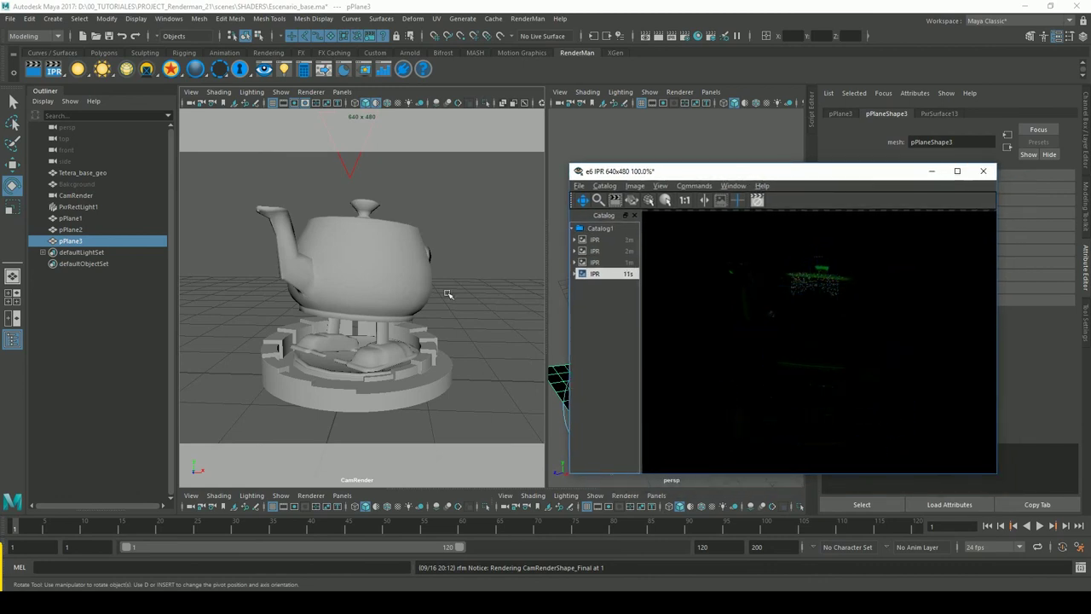
{"action": "right_click_drag", "start_coordinate": [447, 294], "coordinate": [357, 420], "text": "alt"}
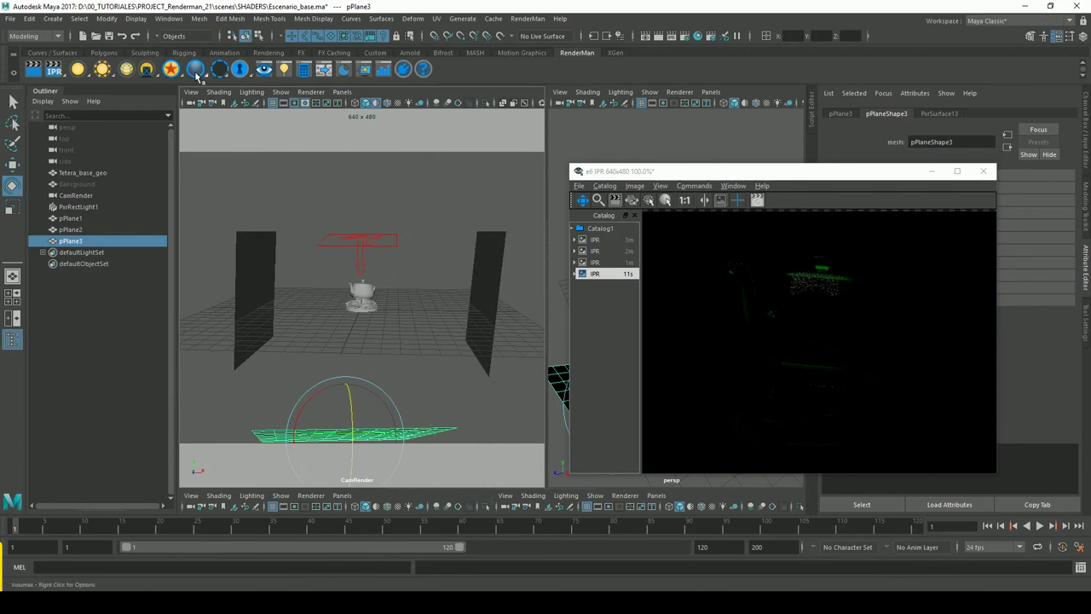
- Convert pPlane3 into a PxrMeshLight and move the IPR window off the Attribute Editor
{"action": "left_click", "coordinate": [127, 72]}
{"action": "left_click_drag", "start_coordinate": [811, 177], "coordinate": [727, 174]}
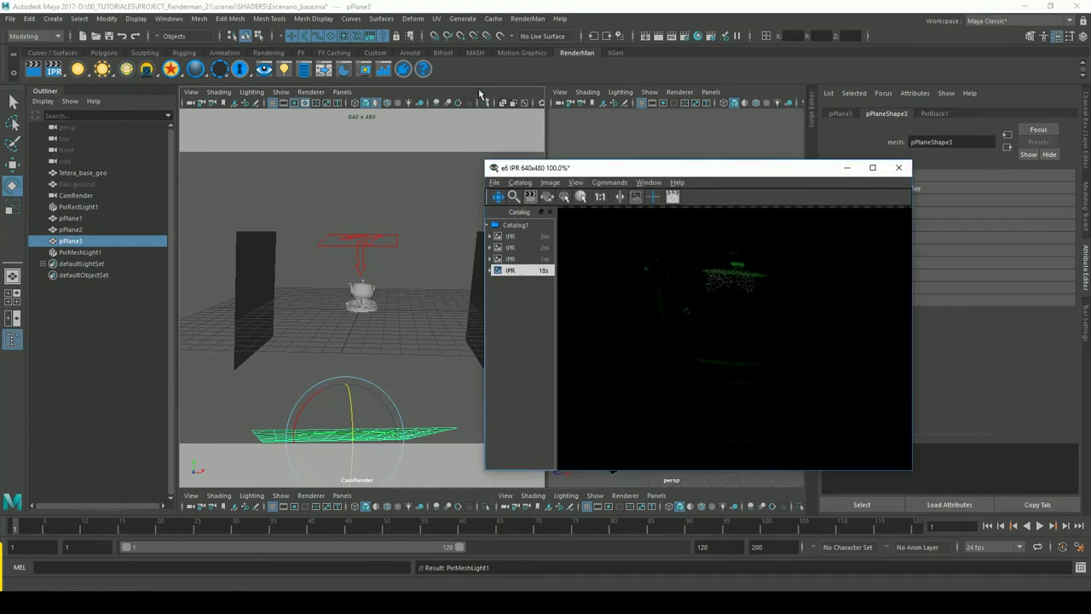
{"action": "scroll", "coordinate": [362, 290], "scroll_direction": "up", "scroll_amount": 5}
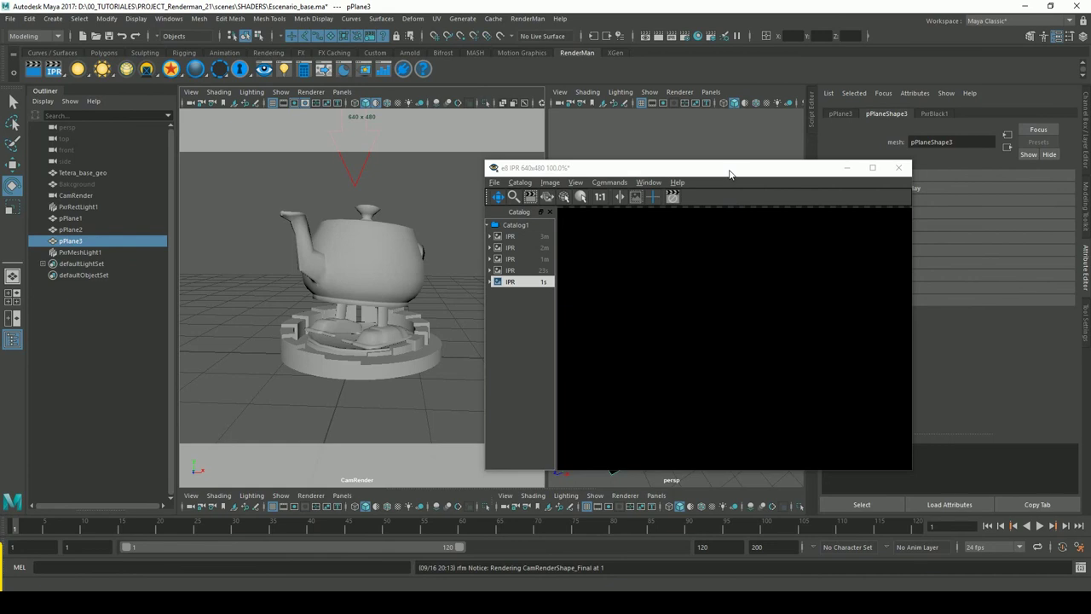
{"action": "left_click_drag", "start_coordinate": [731, 178], "coordinate": [453, 160]}
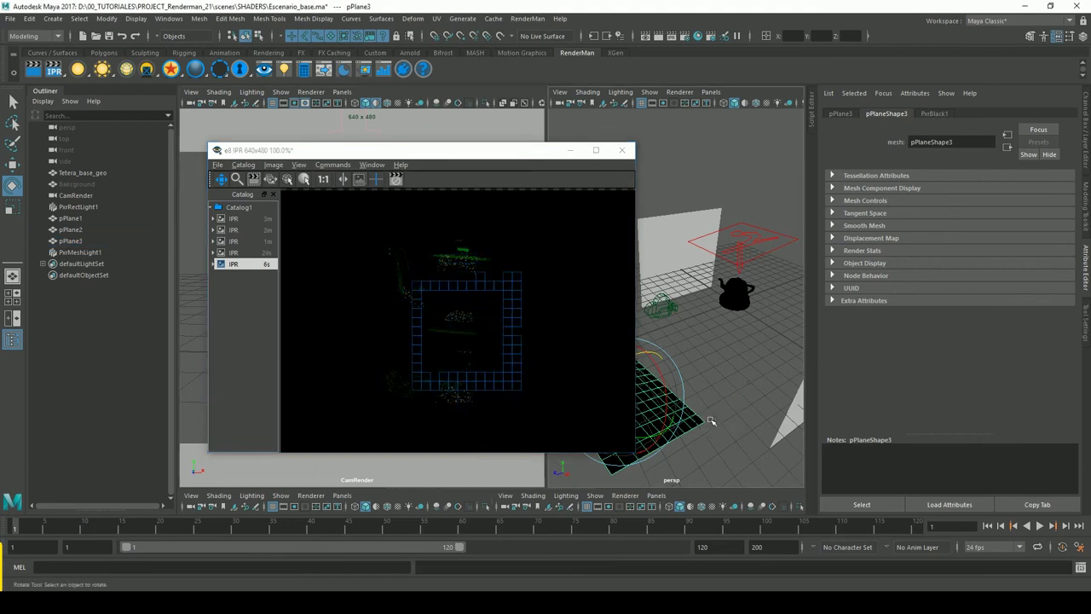
{"action": "left_click", "coordinate": [998, 183]}
- Raise the PxrMeshLightShape1 exposure to 20.225 in the Attribute Editor
{"action": "left_click", "coordinate": [945, 117]}
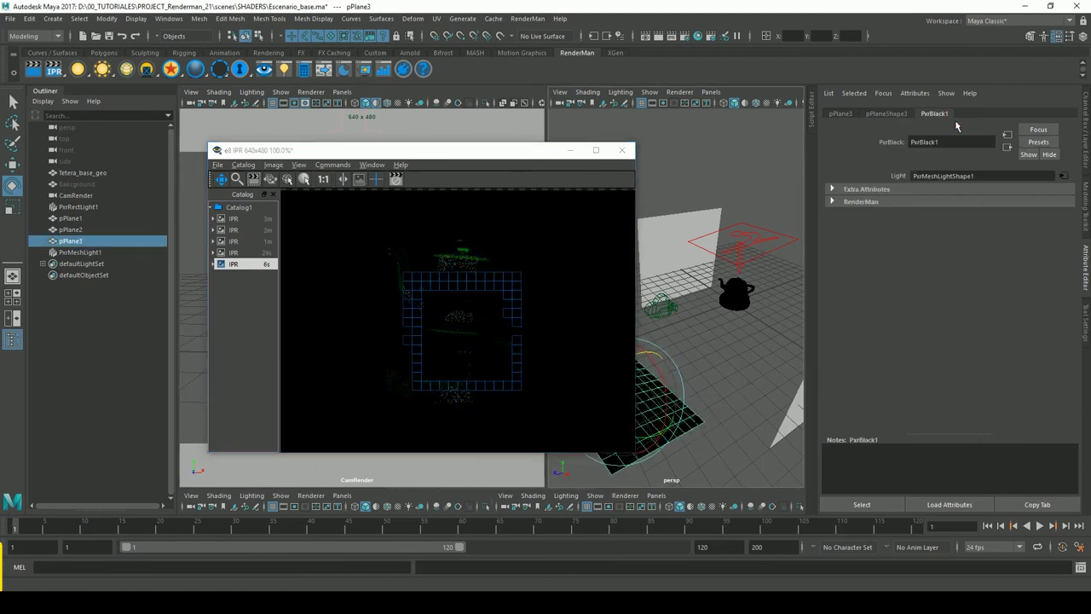
{"action": "left_click", "coordinate": [888, 114]}
{"action": "left_click", "coordinate": [857, 114]}
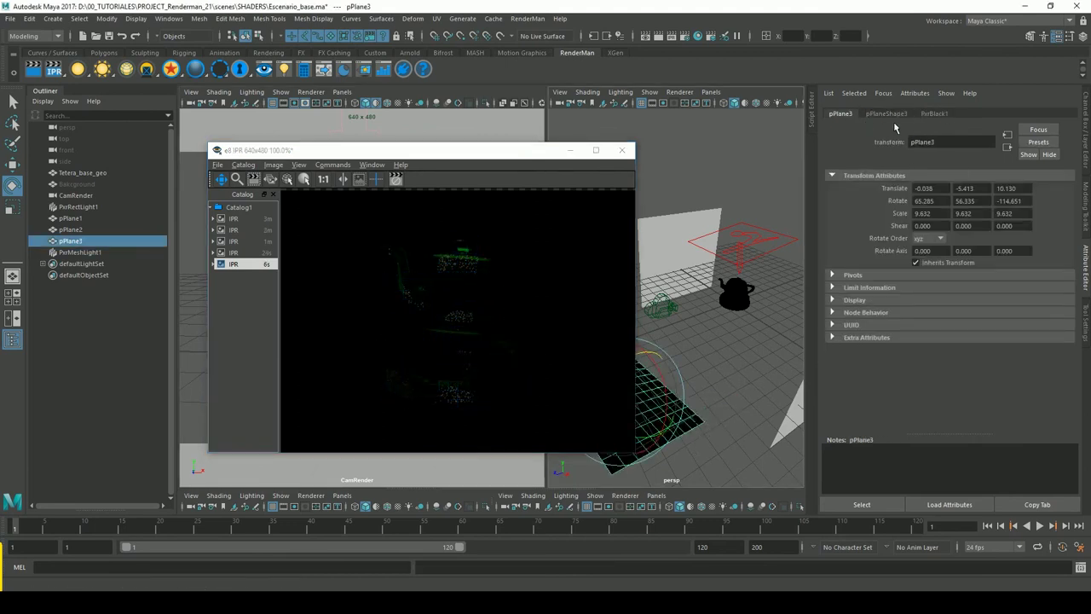
{"action": "left_click", "coordinate": [902, 117]}
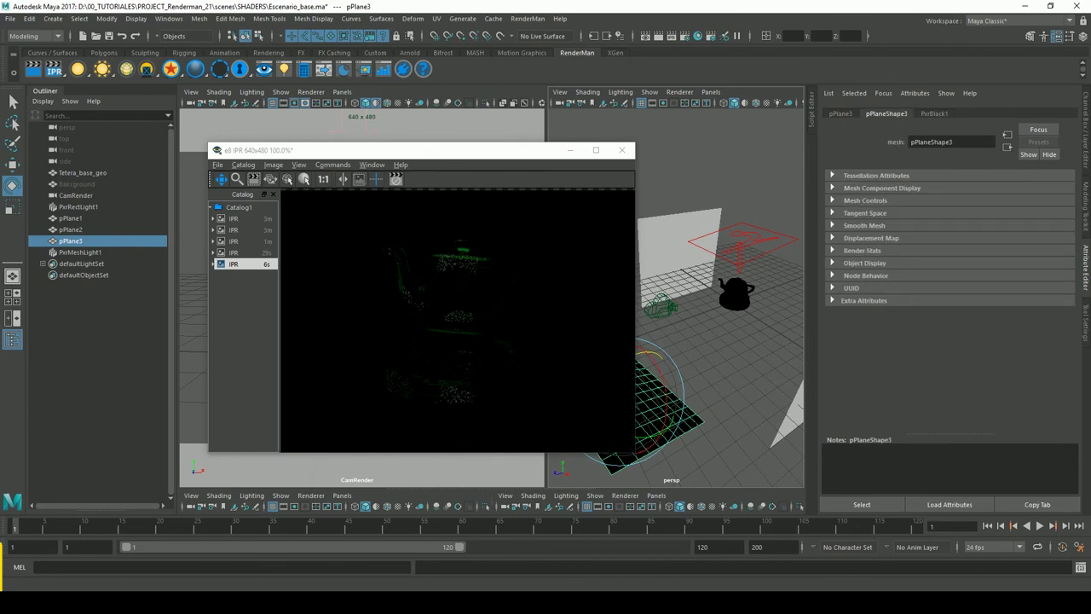
{"action": "left_click", "coordinate": [934, 114]}
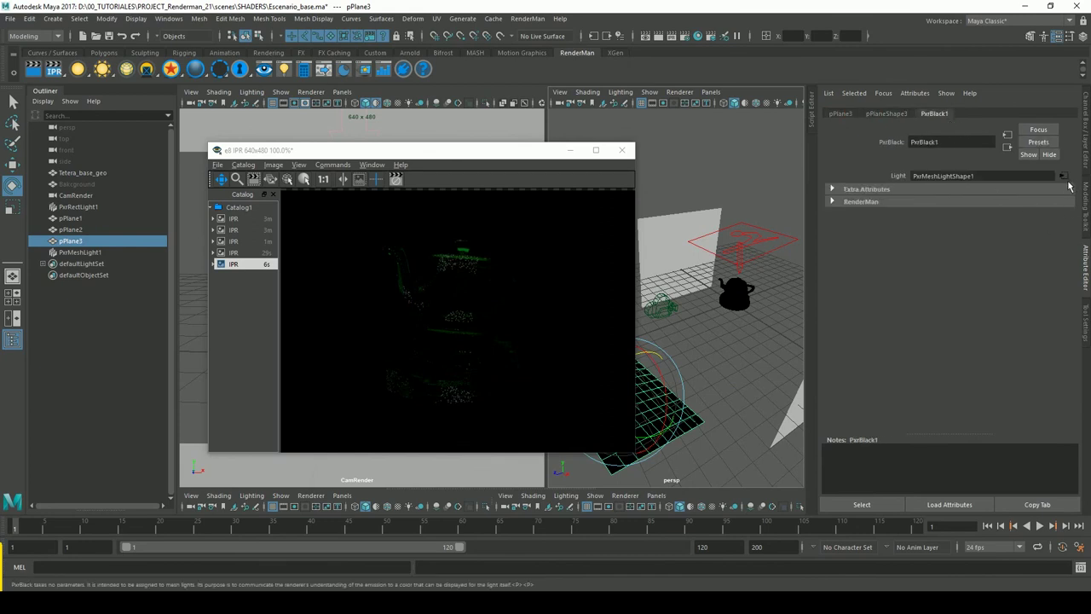
{"action": "left_click", "coordinate": [1063, 176]}
{"action": "left_click_drag", "start_coordinate": [971, 223], "coordinate": [999, 221]}
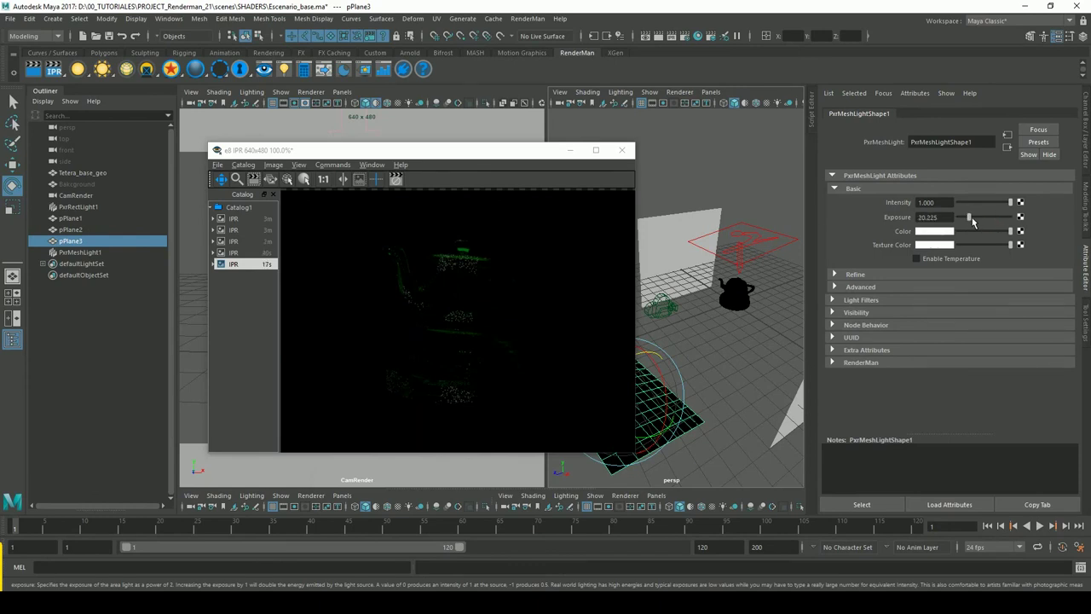
- Start a new IPR render and lower the mesh light exposure to 13.483
{"action": "left_click", "coordinate": [56, 79]}
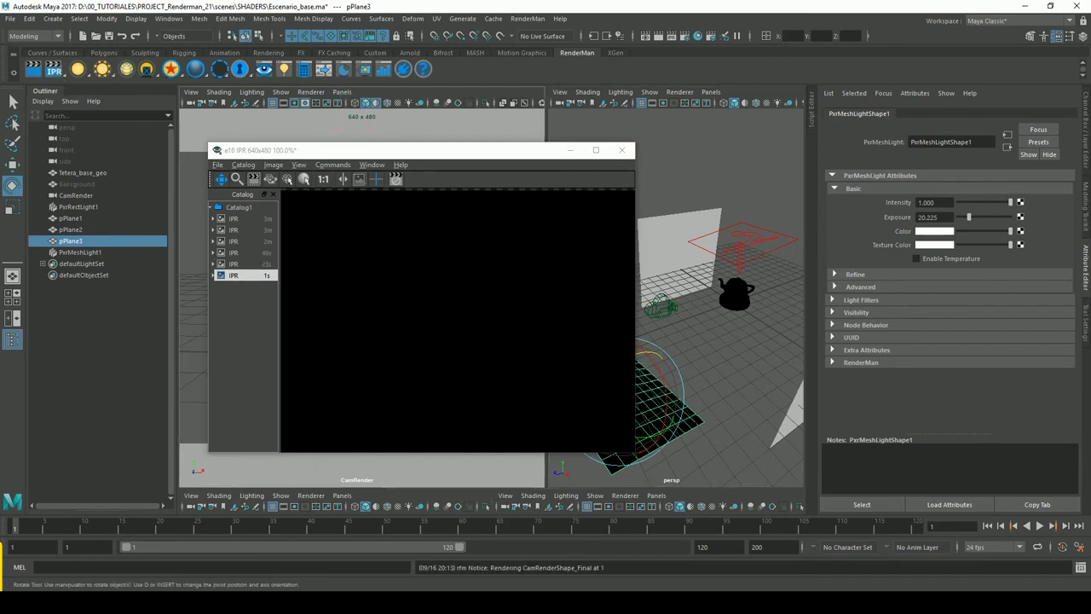
{"action": "left_click_drag", "start_coordinate": [971, 222], "coordinate": [972, 226]}
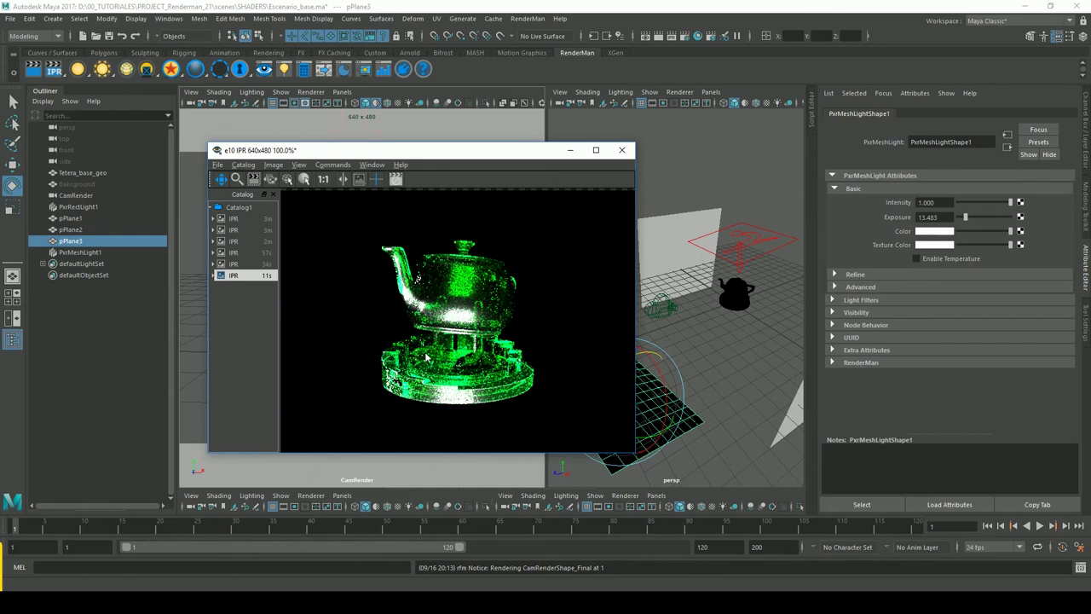
- Close the IPR window, discarding the render session
{"action": "left_click", "coordinate": [621, 150]}
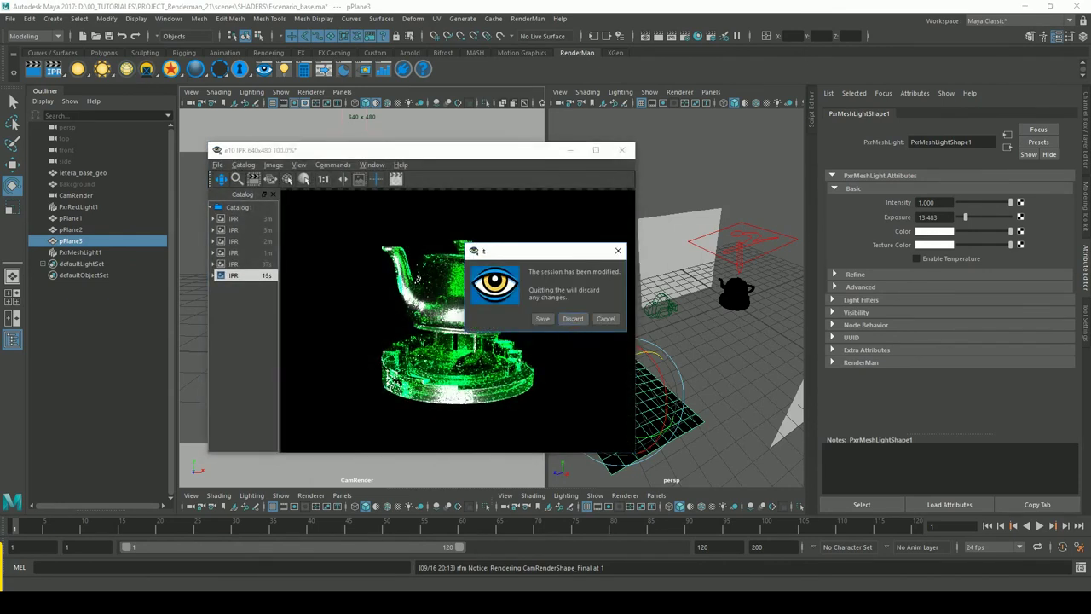
{"action": "left_click", "coordinate": [573, 319]}
{"action": "left_click", "coordinate": [676, 206]}
- Delete pPlane1, pPlane2 and pPlane3
{"action": "left_click", "coordinate": [639, 427]}
{"action": "key", "text": "Delete"}
{"action": "left_click", "coordinate": [656, 241]}
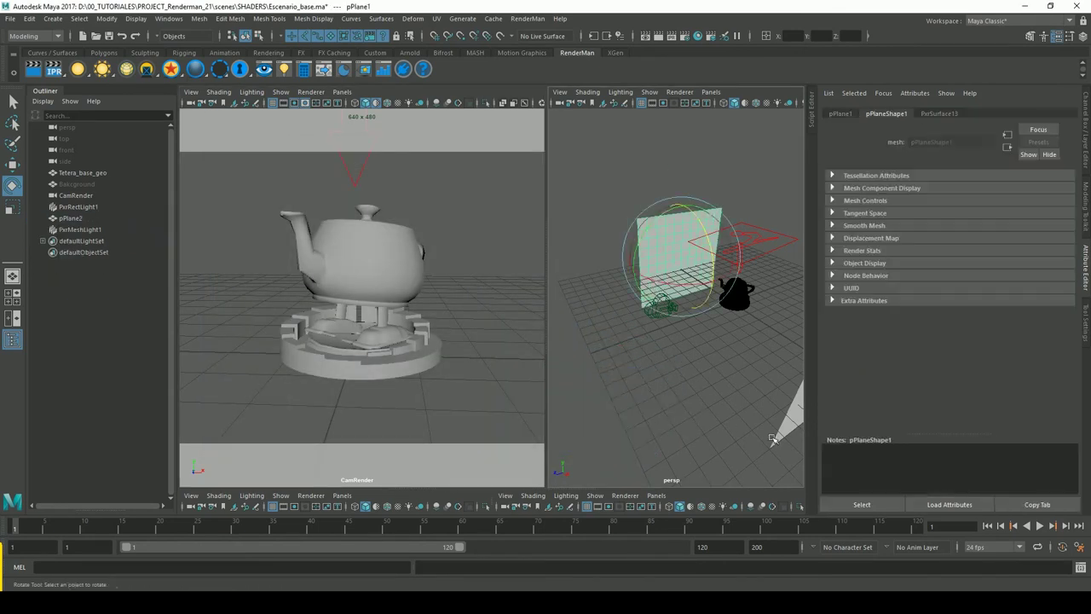
{"action": "key", "text": "Delete"}
{"action": "left_click", "coordinate": [791, 425]}
{"action": "key", "text": "Delete"}
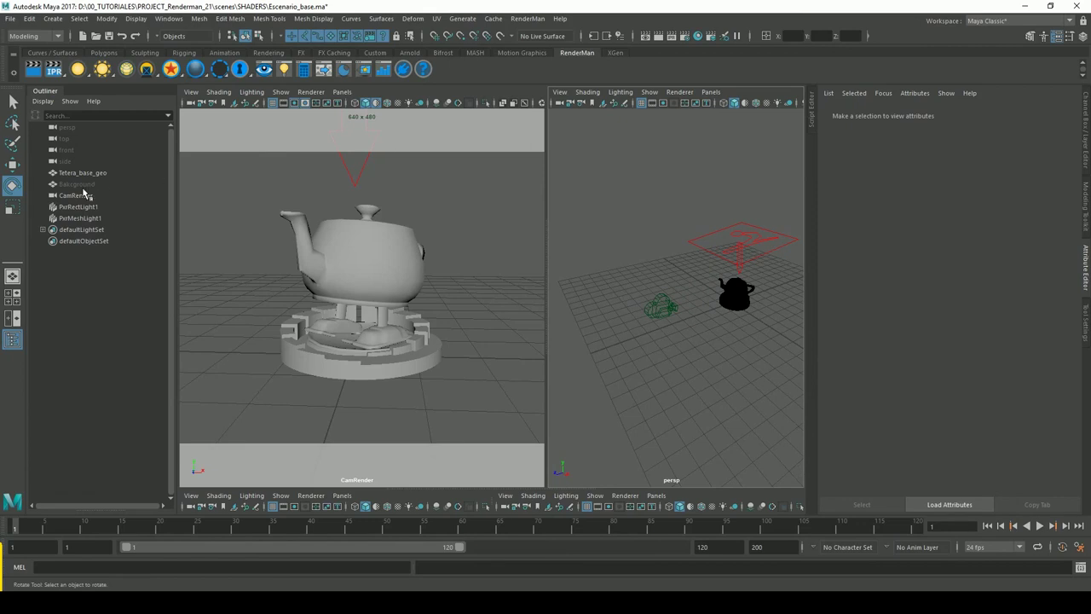